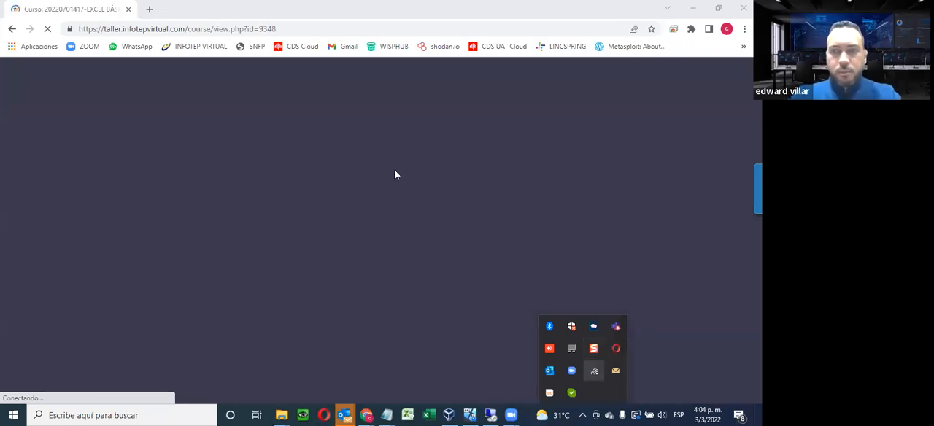
{"action": "left_click", "coordinate": [591, 370]}
{"action": "left_click", "coordinate": [395, 175]}
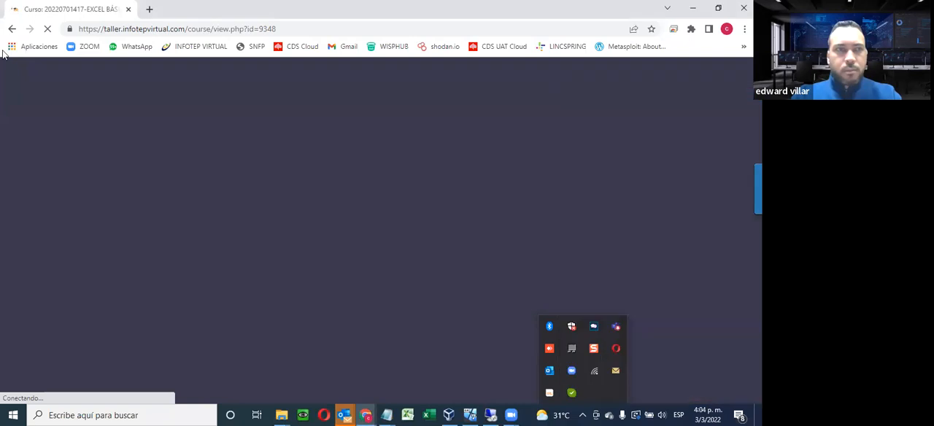
{"action": "left_click", "coordinate": [148, 9]}
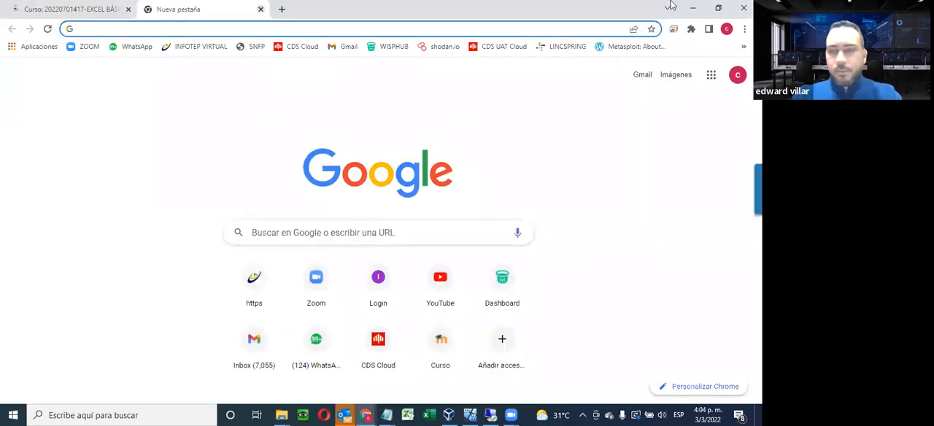
{"action": "key", "text": "ctrl+w"}
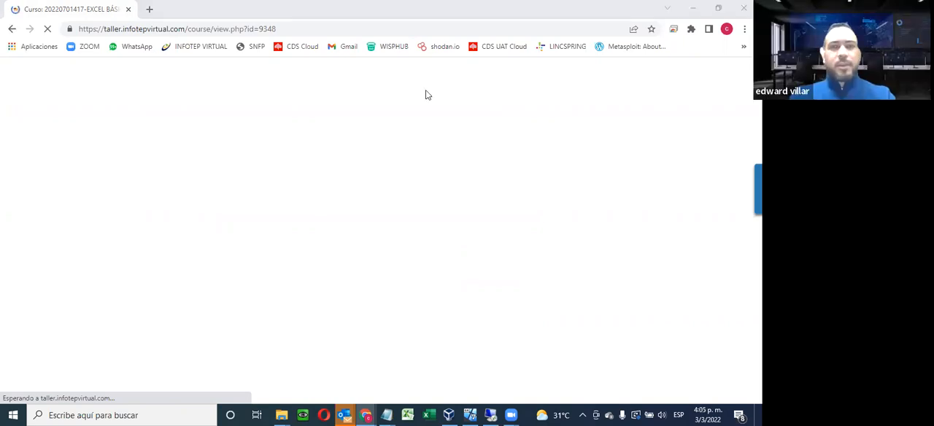
{"action": "left_click", "coordinate": [48, 30]}
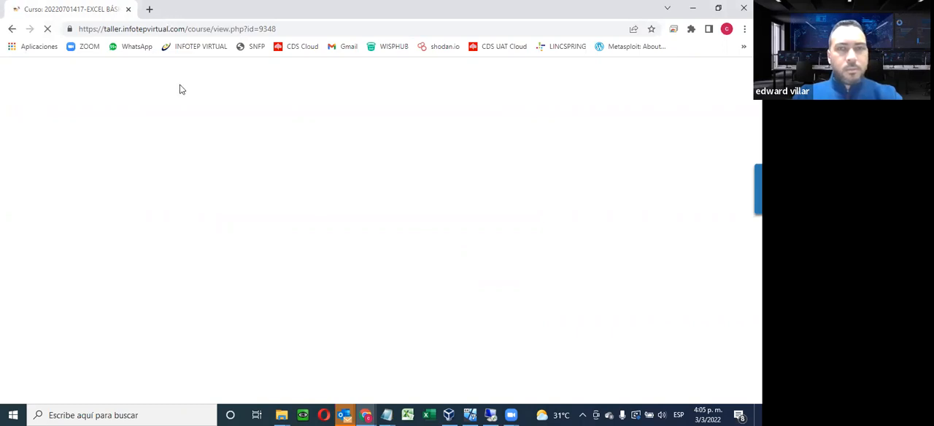
{"action": "left_click", "coordinate": [392, 414]}
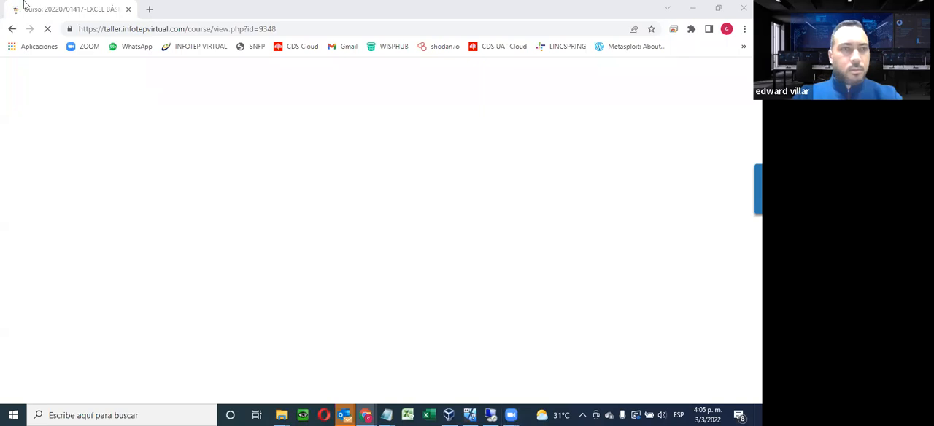
Reconnect the computer to the Galaxy S10885c Wi-Fi network and reload the EXCEL BÁSICO course page
{"action": "left_click", "coordinate": [583, 415]}
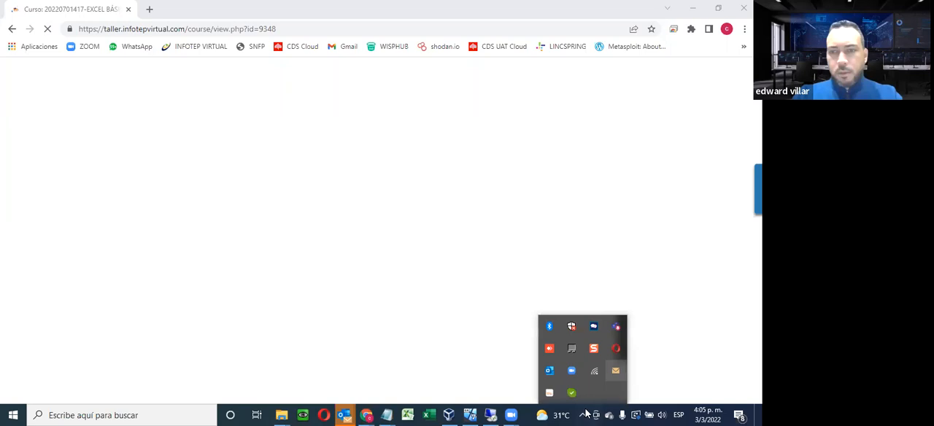
{"action": "left_click", "coordinate": [594, 371]}
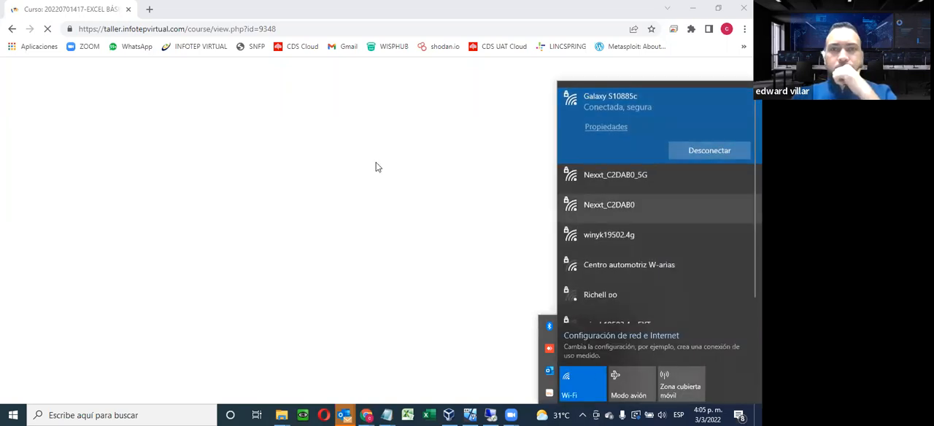
{"action": "left_click", "coordinate": [615, 179]}
{"action": "left_click", "coordinate": [707, 180]}
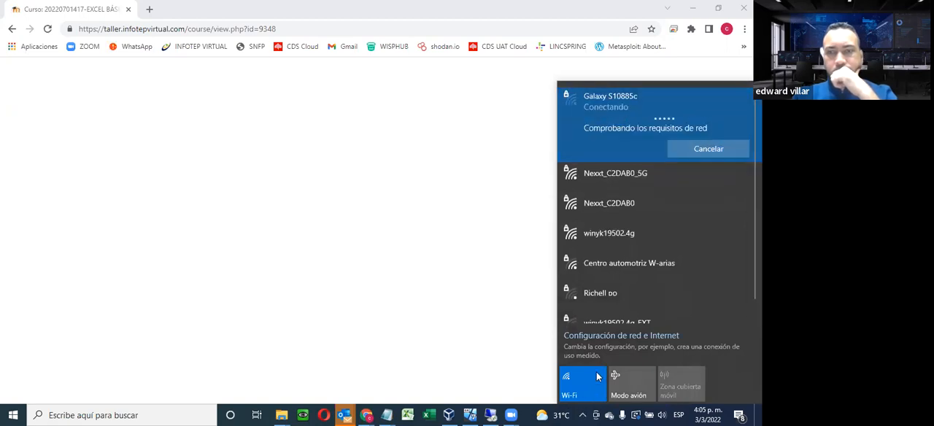
{"action": "left_click", "coordinate": [409, 108]}
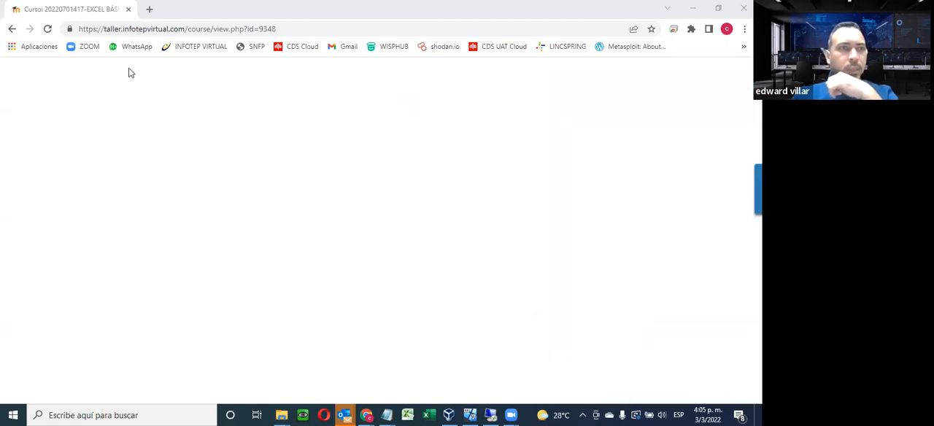
{"action": "left_click", "coordinate": [43, 34]}
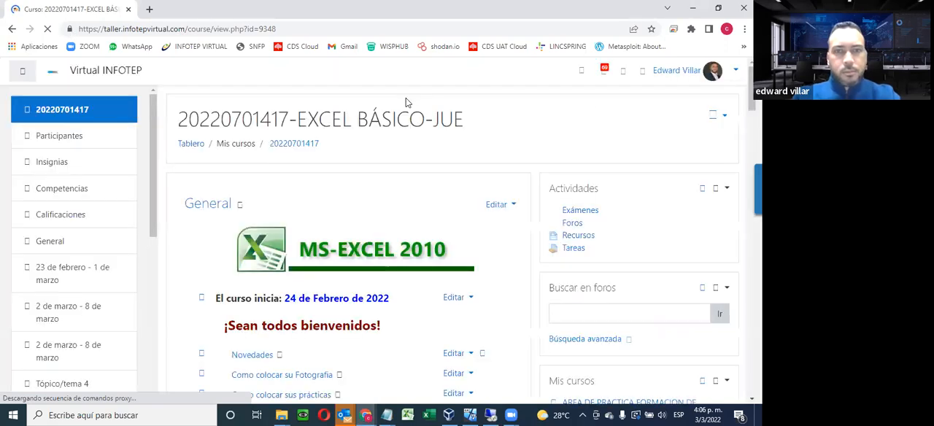
{"action": "left_click", "coordinate": [493, 415]}
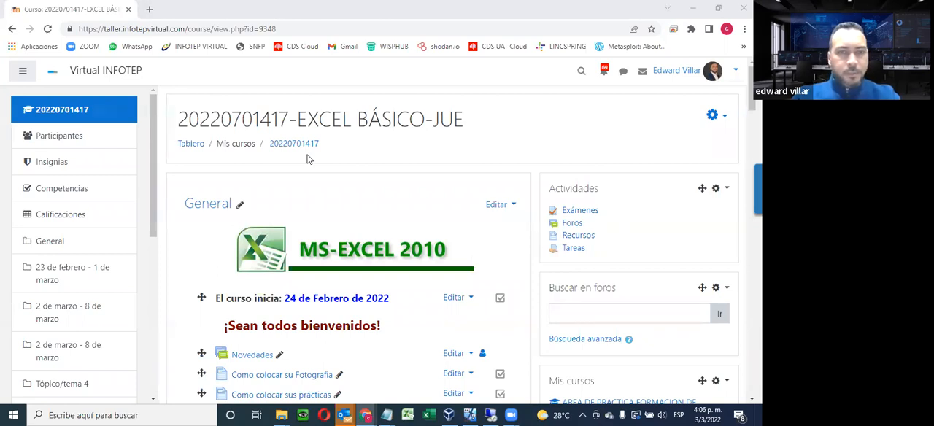
Examine the activities and resources listed under Unidad 1, Unidad 2 and Unidad 3 on the course page
{"action": "scroll", "coordinate": [307, 166], "scroll_direction": "down", "scroll_amount": 10}
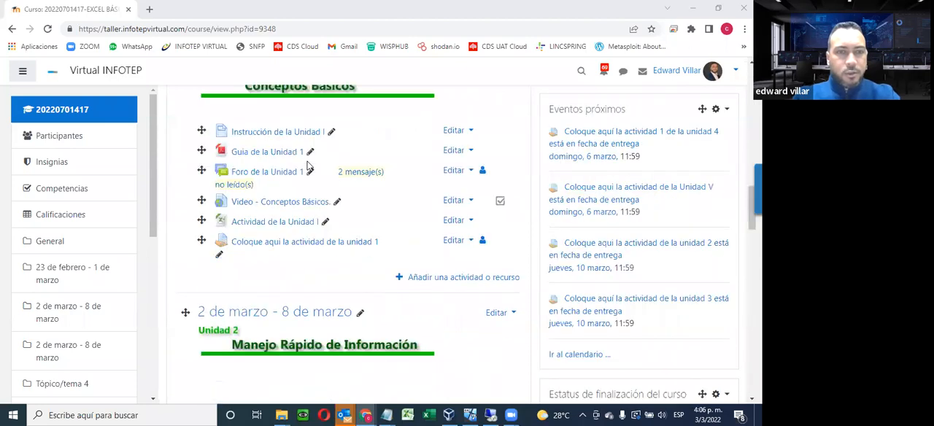
{"action": "scroll", "coordinate": [307, 167], "scroll_direction": "down", "scroll_amount": 2}
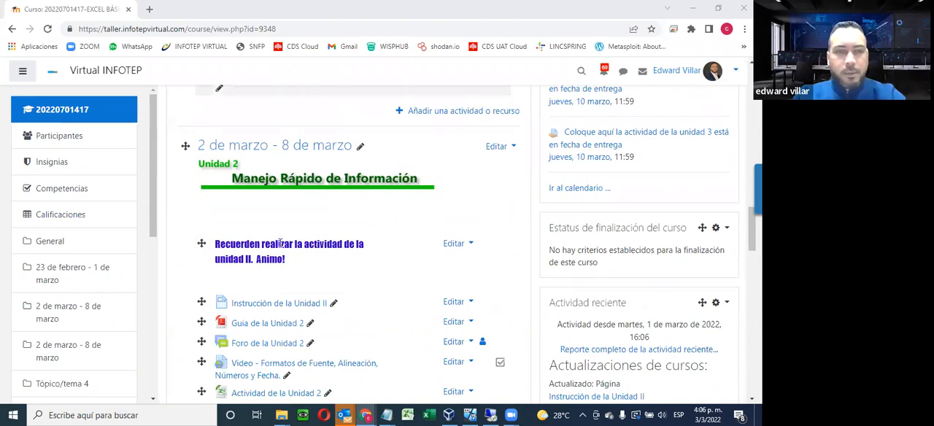
{"action": "scroll", "coordinate": [388, 240], "scroll_direction": "down", "scroll_amount": 1}
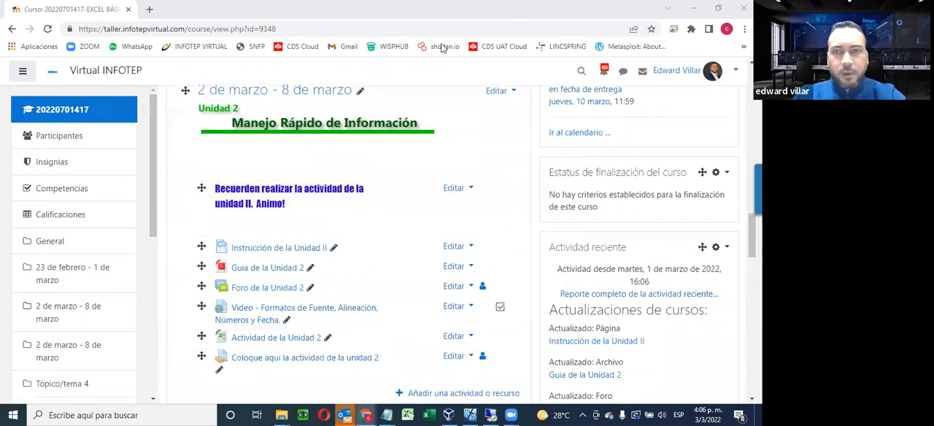
{"action": "left_click", "coordinate": [203, 165]}
{"action": "scroll", "coordinate": [204, 165], "scroll_direction": "down", "scroll_amount": 1}
{"action": "scroll", "coordinate": [204, 165], "scroll_direction": "down", "scroll_amount": 1}
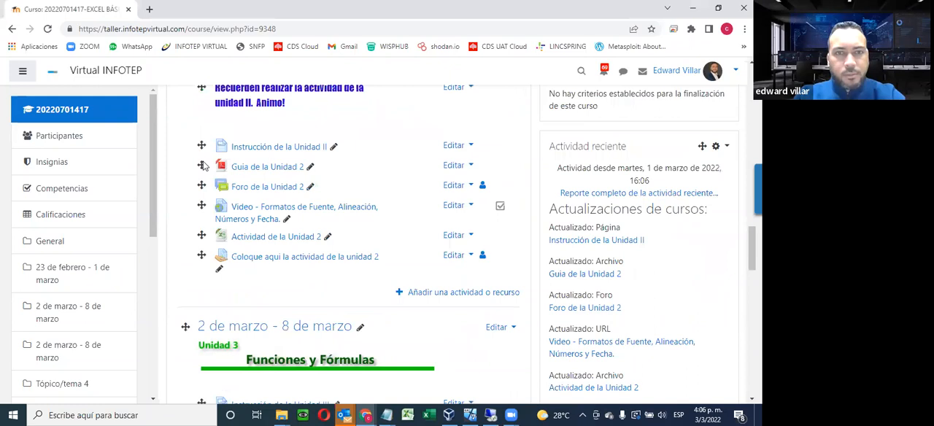
{"action": "scroll", "coordinate": [350, 270], "scroll_direction": "down", "scroll_amount": 3}
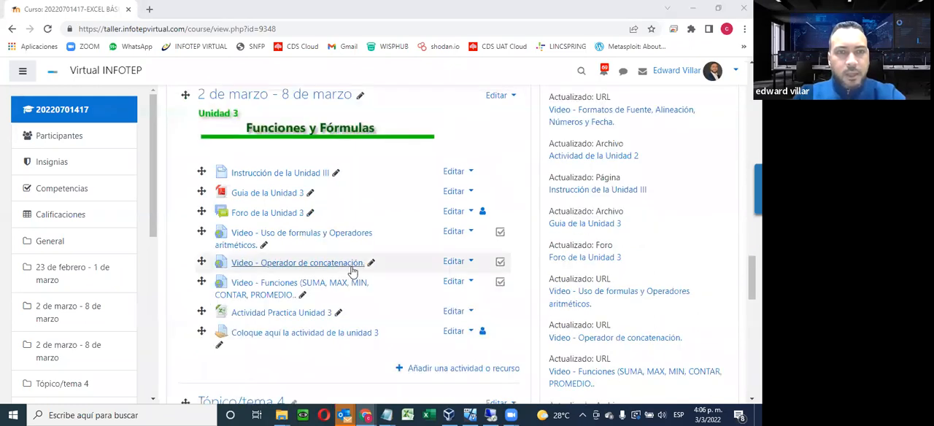
{"action": "scroll", "coordinate": [385, 291], "scroll_direction": "up", "scroll_amount": 2}
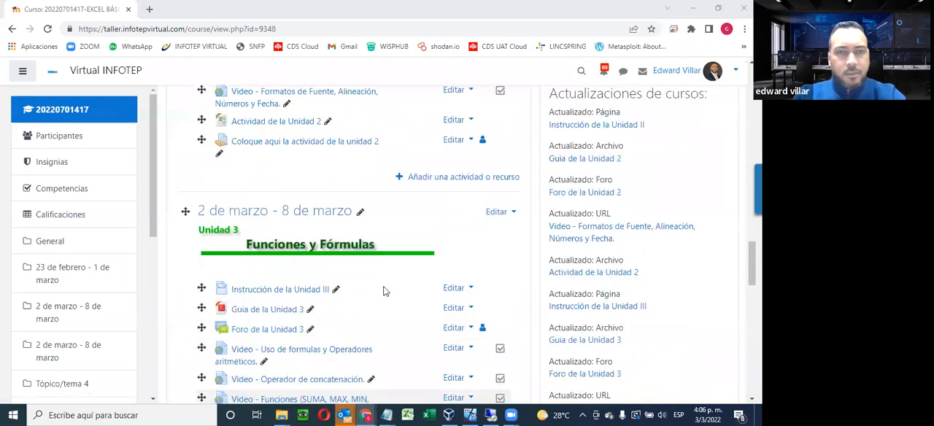
{"action": "scroll", "coordinate": [385, 291], "scroll_direction": "down", "scroll_amount": 2}
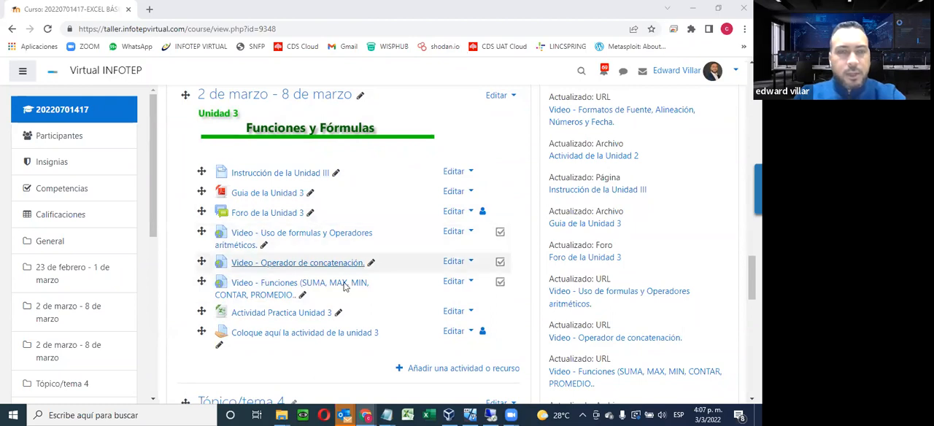
{"action": "scroll", "coordinate": [315, 111], "scroll_direction": "down", "scroll_amount": 1}
{"action": "scroll", "coordinate": [315, 113], "scroll_direction": "up", "scroll_amount": 1}
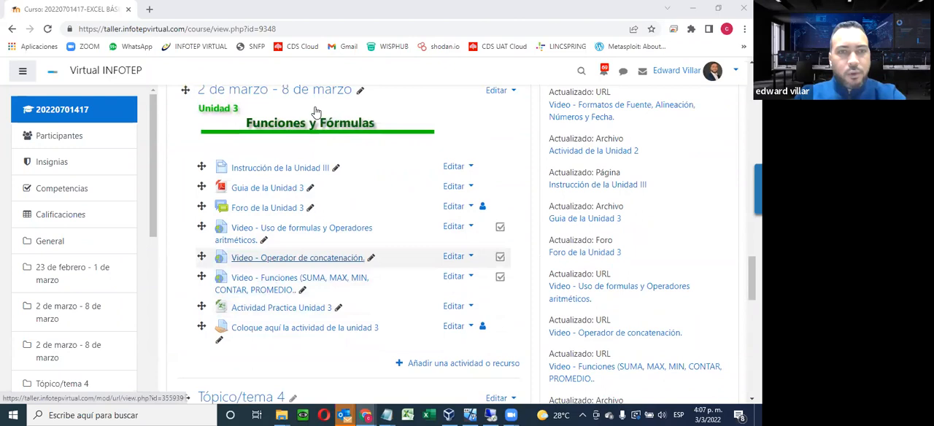
{"action": "scroll", "coordinate": [330, 297], "scroll_direction": "up", "scroll_amount": 2}
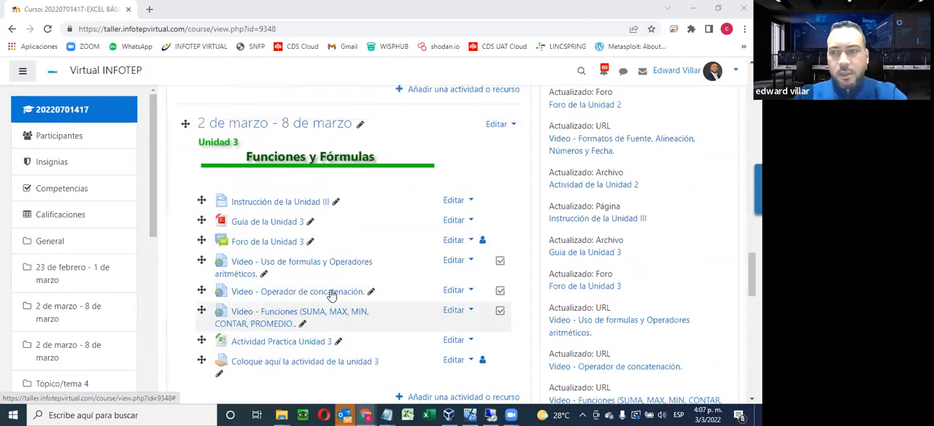
{"action": "scroll", "coordinate": [332, 288], "scroll_direction": "up", "scroll_amount": 2}
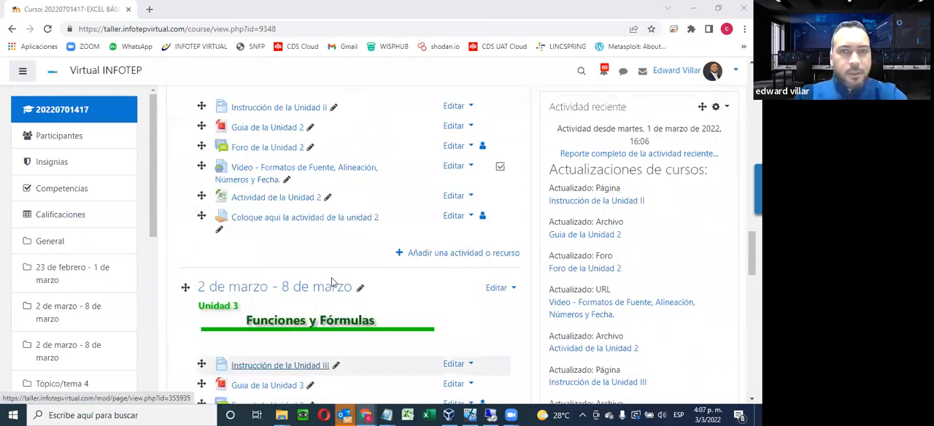
{"action": "scroll", "coordinate": [334, 281], "scroll_direction": "up", "scroll_amount": 1}
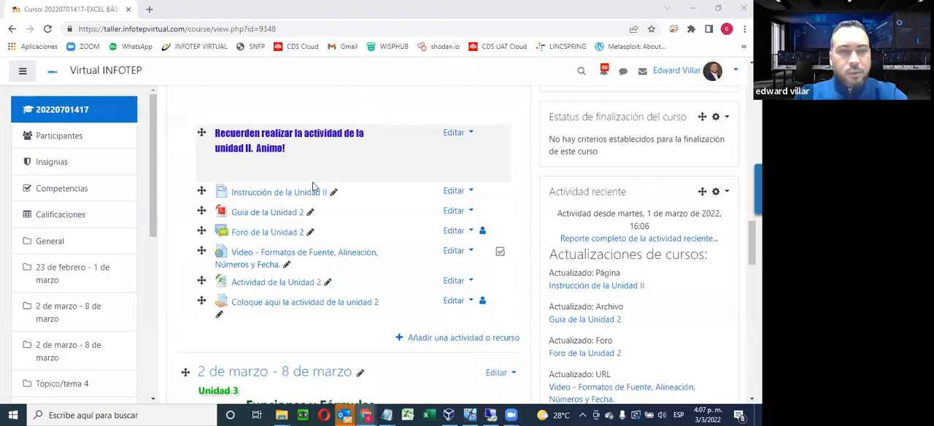
Open Instrucción de la Unidad II, Guia de la Unidad 2 and Foro de la Unidad 2 in separate new browser tabs
{"action": "right_click", "coordinate": [241, 195]}
{"action": "left_click", "coordinate": [292, 200]}
{"action": "right_click", "coordinate": [248, 216]}
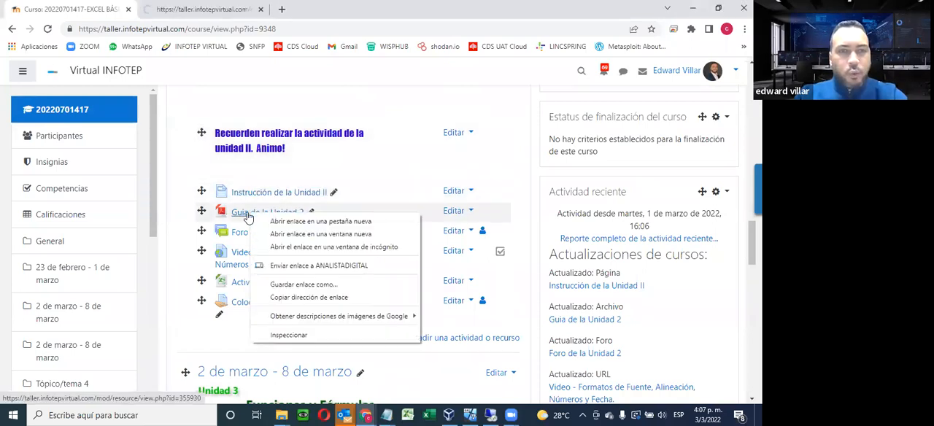
{"action": "left_click", "coordinate": [277, 224]}
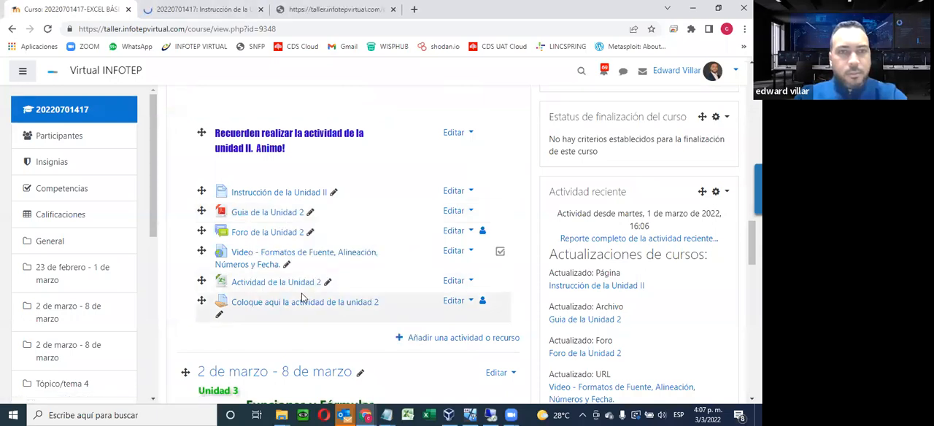
{"action": "right_click", "coordinate": [258, 234]}
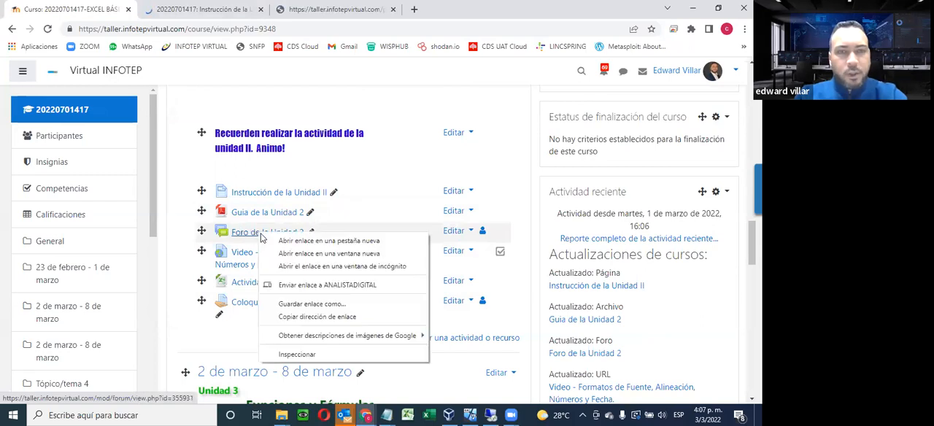
{"action": "left_click", "coordinate": [330, 240]}
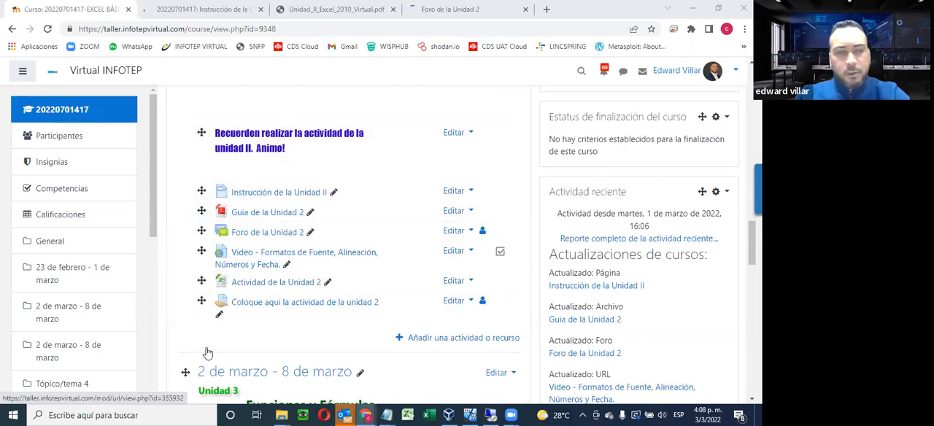
Look over the Unidad 3 Funciones y Fórmulas resources and read the Instrucción de la Unidad II page through to its end
{"action": "scroll", "coordinate": [257, 328], "scroll_direction": "down", "scroll_amount": 1}
{"action": "scroll", "coordinate": [343, 321], "scroll_direction": "down", "scroll_amount": 2}
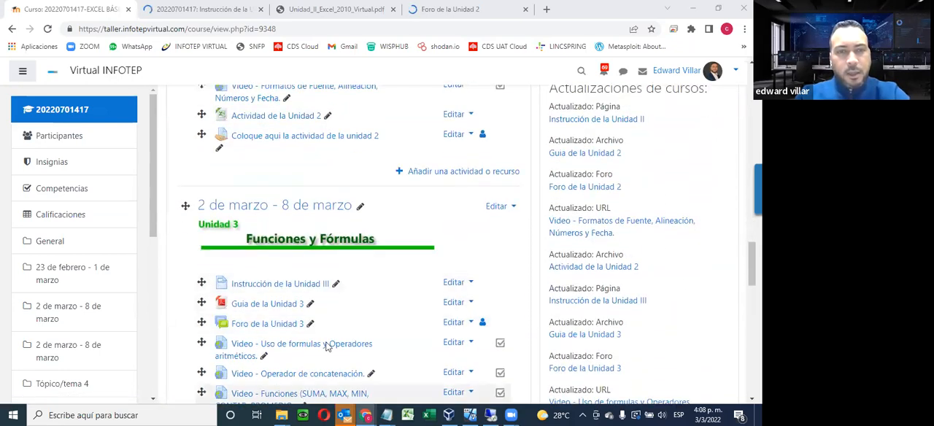
{"action": "scroll", "coordinate": [327, 343], "scroll_direction": "down", "scroll_amount": 2}
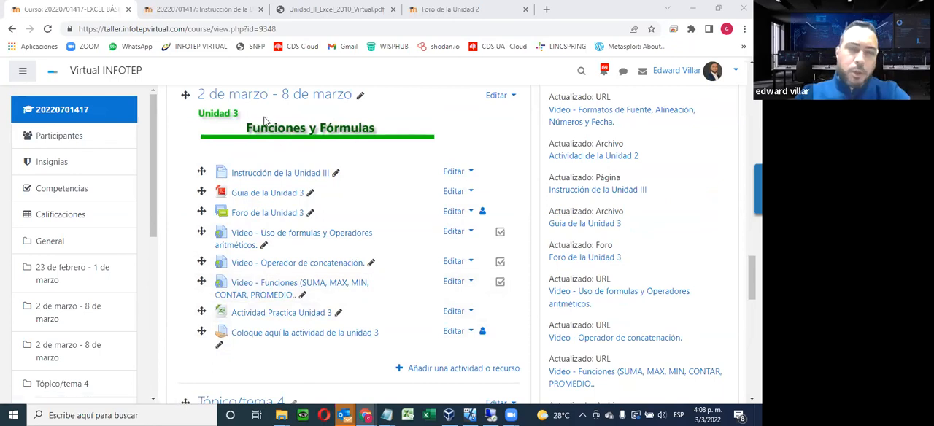
{"action": "scroll", "coordinate": [195, 148], "scroll_direction": "up", "scroll_amount": 4}
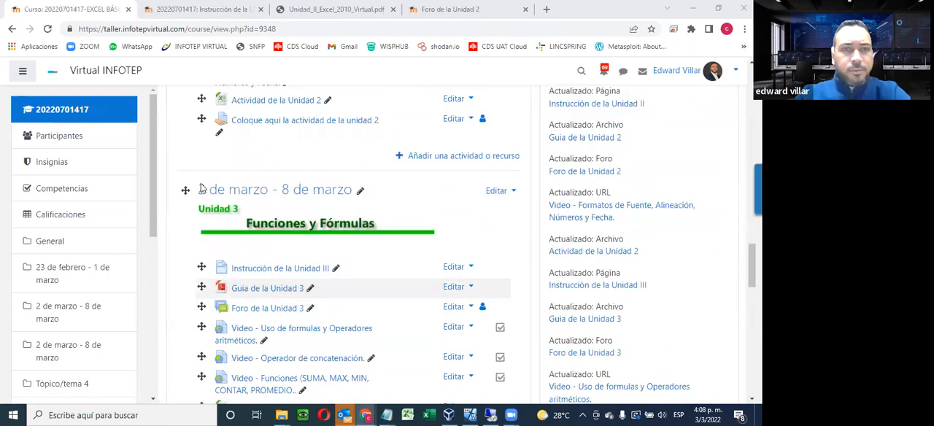
{"action": "left_click", "coordinate": [211, 9]}
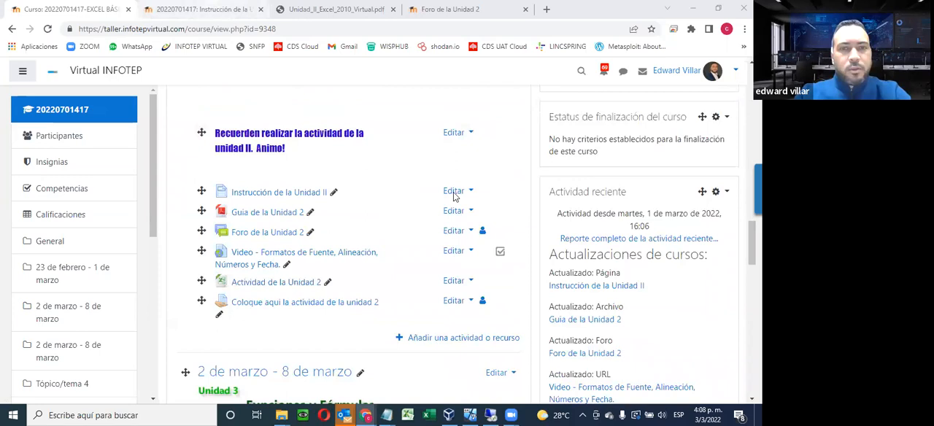
{"action": "scroll", "coordinate": [506, 209], "scroll_direction": "down", "scroll_amount": 2}
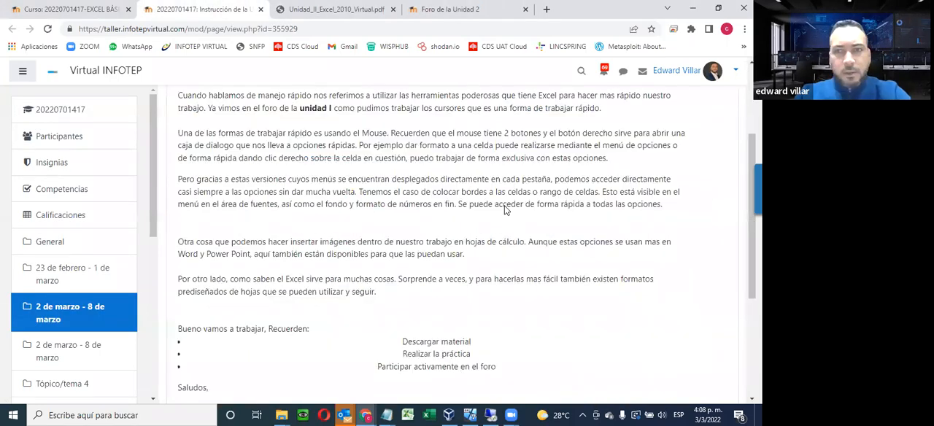
{"action": "scroll", "coordinate": [509, 208], "scroll_direction": "up", "scroll_amount": 2}
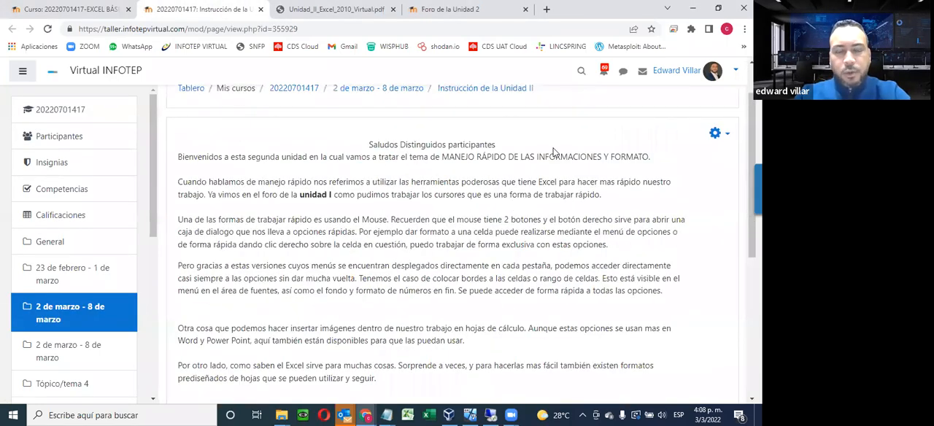
{"action": "scroll", "coordinate": [433, 295], "scroll_direction": "down", "scroll_amount": 1}
{"action": "scroll", "coordinate": [433, 294], "scroll_direction": "down", "scroll_amount": 3}
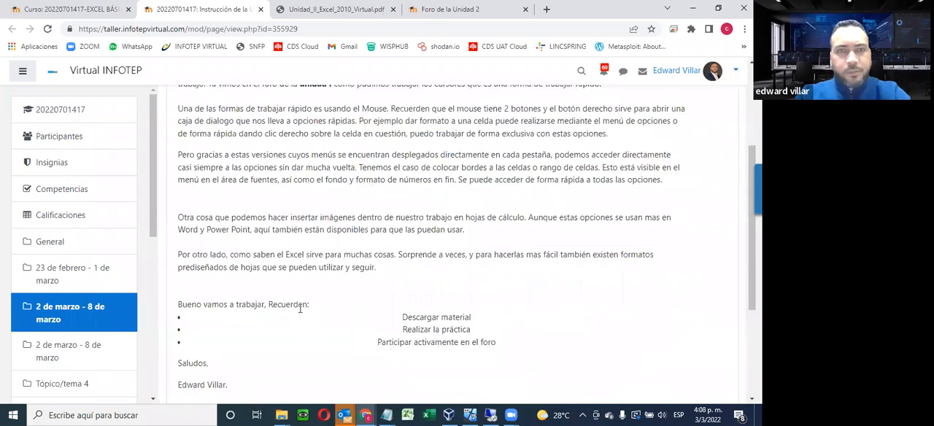
{"action": "scroll", "coordinate": [300, 309], "scroll_direction": "down", "scroll_amount": 4}
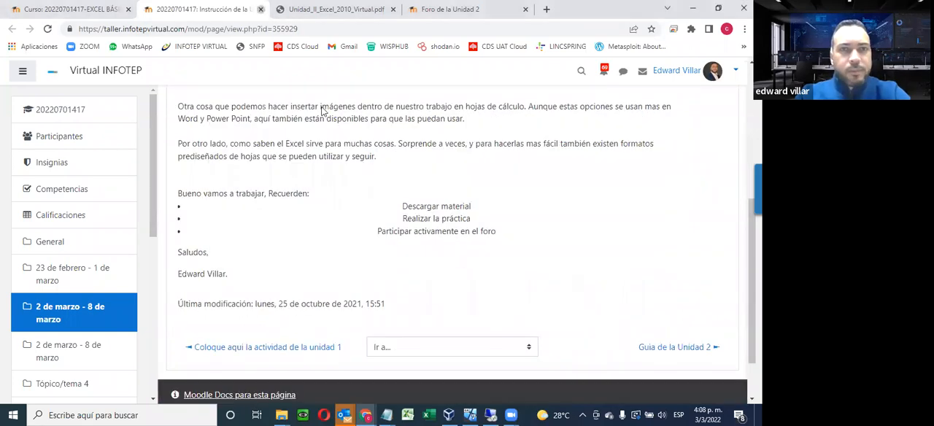
Close the Instrucción de la Unidad II page and look over the cover and CONTENIDO list of the Unidad 2 PDF guide
{"action": "key", "text": "ctrl+w"}
{"action": "scroll", "coordinate": [411, 180], "scroll_direction": "down", "scroll_amount": 3}
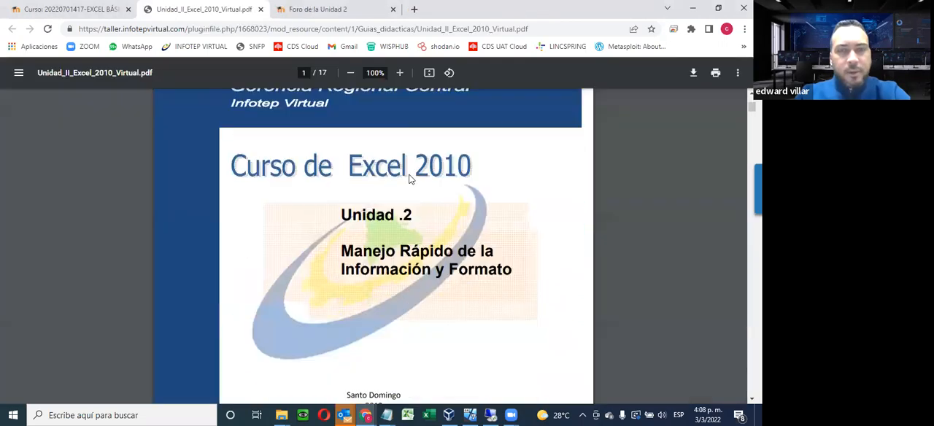
{"action": "scroll", "coordinate": [411, 180], "scroll_direction": "down", "scroll_amount": 3}
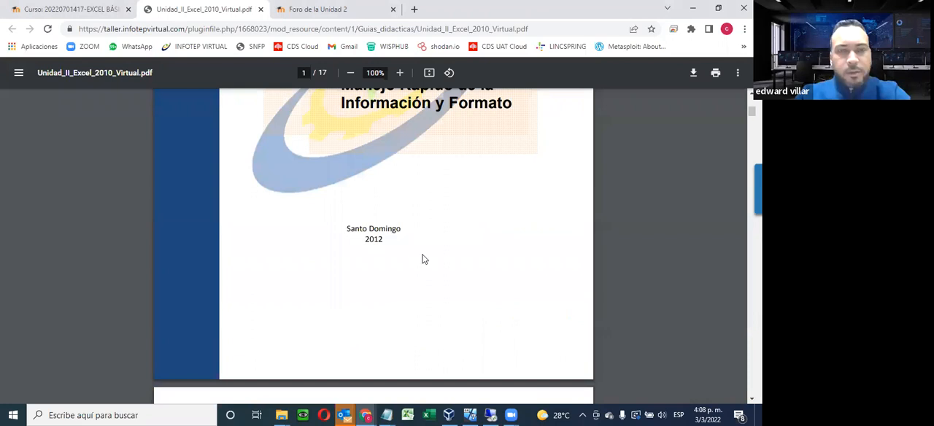
{"action": "scroll", "coordinate": [423, 257], "scroll_direction": "down", "scroll_amount": 4}
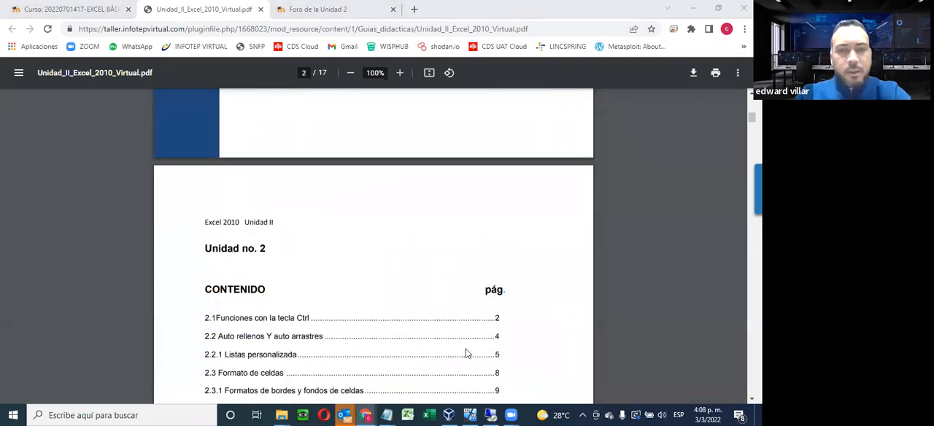
{"action": "scroll", "coordinate": [463, 357], "scroll_direction": "down", "scroll_amount": 5}
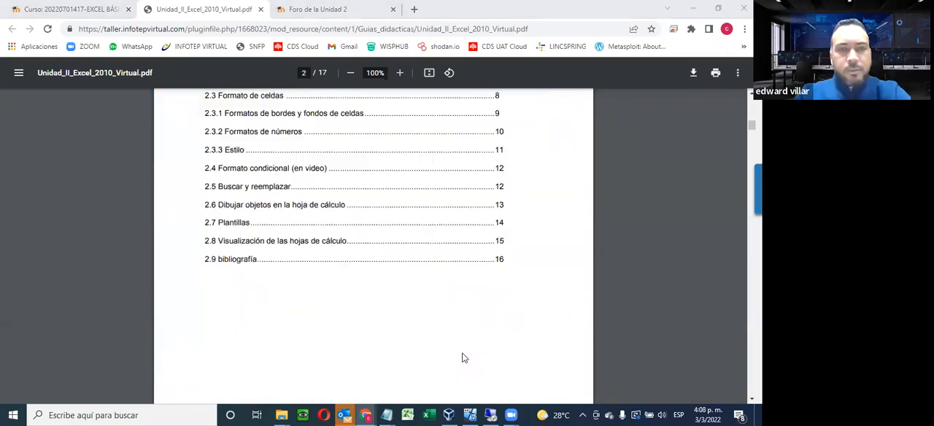
{"action": "scroll", "coordinate": [358, 133], "scroll_direction": "down", "scroll_amount": 6}
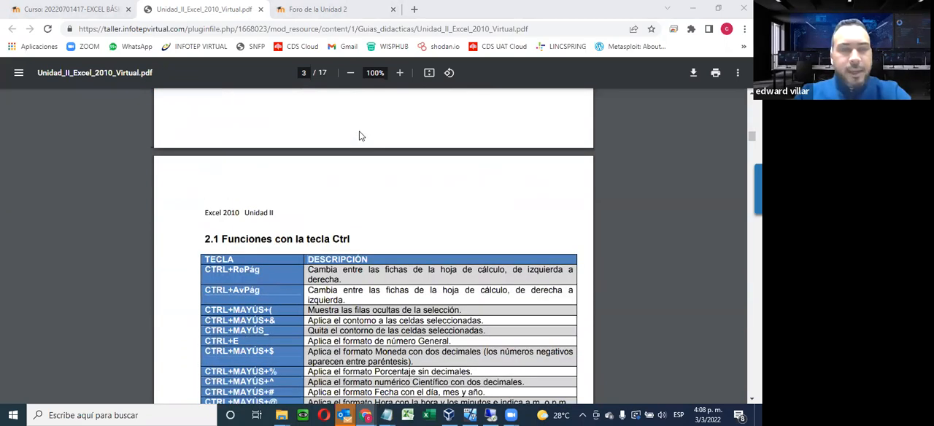
Read through the shortcut table in section 2.1 Funciones con la tecla Ctrl, highlighting its rows starting at CTRL+RePág
{"action": "scroll", "coordinate": [358, 135], "scroll_direction": "down", "scroll_amount": 2}
{"action": "scroll", "coordinate": [360, 135], "scroll_direction": "down", "scroll_amount": 3}
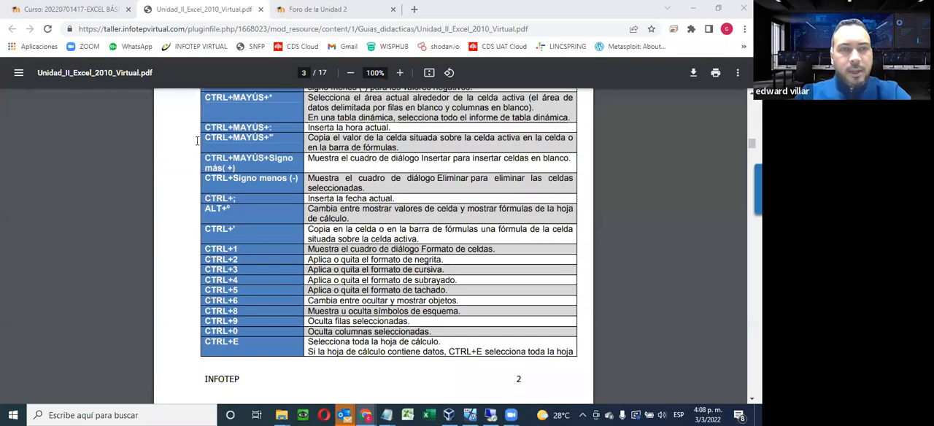
{"action": "scroll", "coordinate": [209, 134], "scroll_direction": "up", "scroll_amount": 3}
{"action": "left_click_drag", "start_coordinate": [209, 134], "coordinate": [285, 334]}
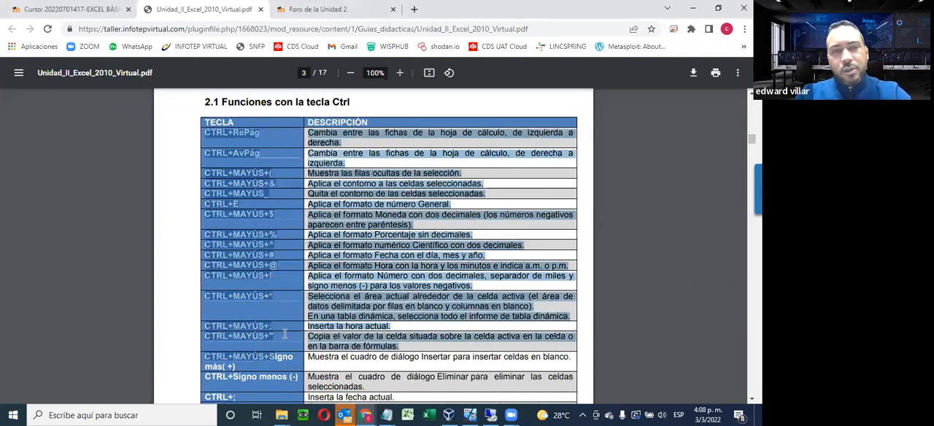
{"action": "left_click", "coordinate": [285, 334]}
{"action": "scroll", "coordinate": [346, 224], "scroll_direction": "down", "scroll_amount": 5}
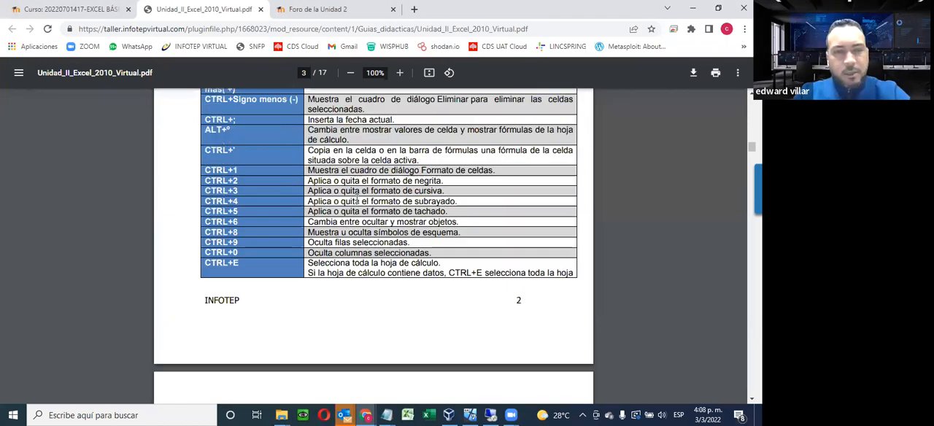
{"action": "scroll", "coordinate": [347, 224], "scroll_direction": "down", "scroll_amount": 3}
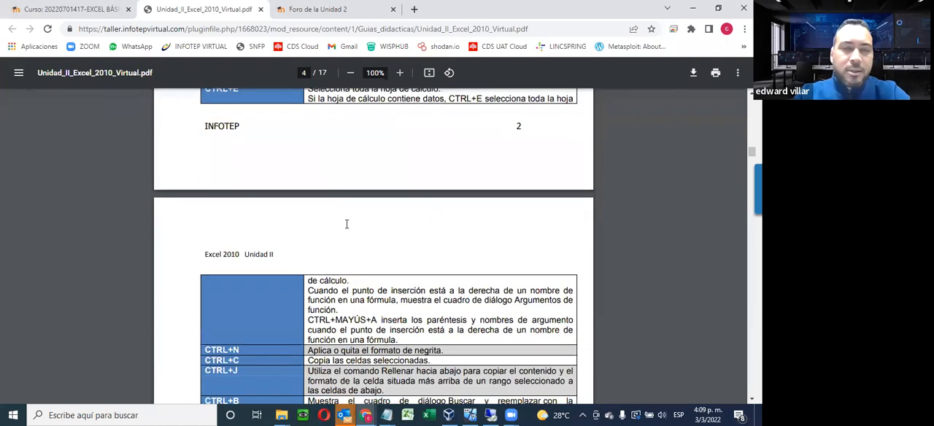
{"action": "scroll", "coordinate": [347, 224], "scroll_direction": "down", "scroll_amount": 1}
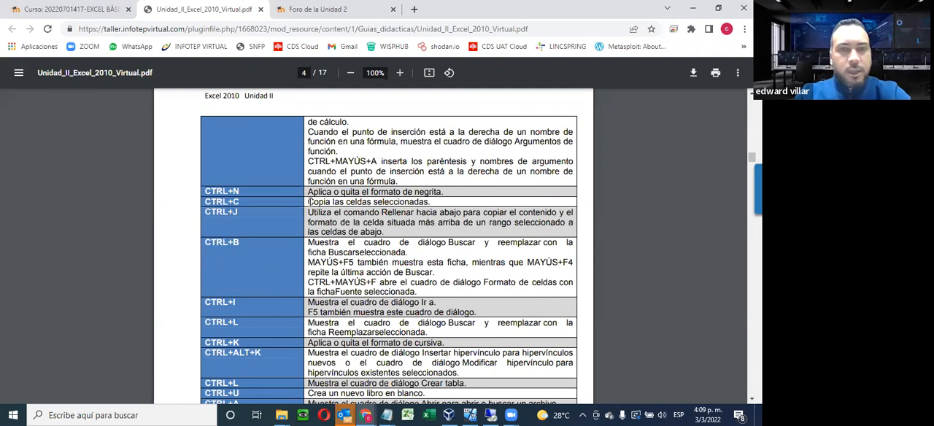
{"action": "scroll", "coordinate": [328, 197], "scroll_direction": "down", "scroll_amount": 5}
{"action": "scroll", "coordinate": [336, 191], "scroll_direction": "up", "scroll_amount": 2}
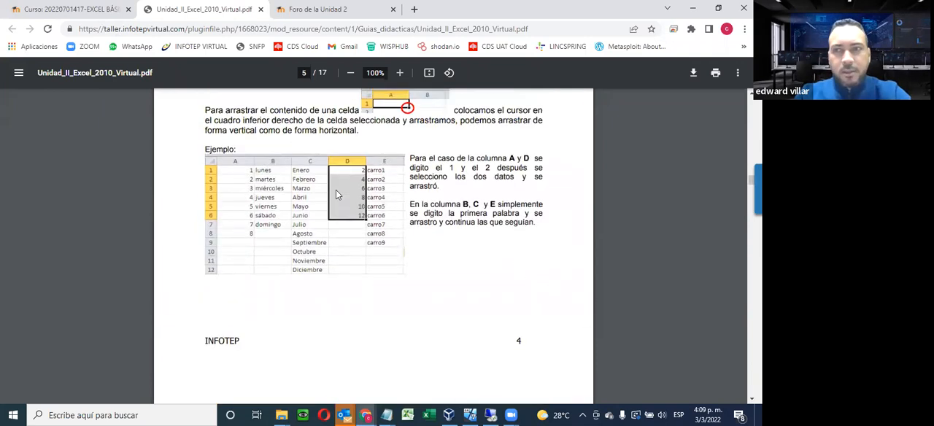
Find section 2.2 Auto Rellenos y Auto Arrestres in the guide and highlight its heading and introductory paragraphs while reading
{"action": "scroll", "coordinate": [336, 190], "scroll_direction": "up", "scroll_amount": 2}
{"action": "scroll", "coordinate": [382, 163], "scroll_direction": "up", "scroll_amount": 1}
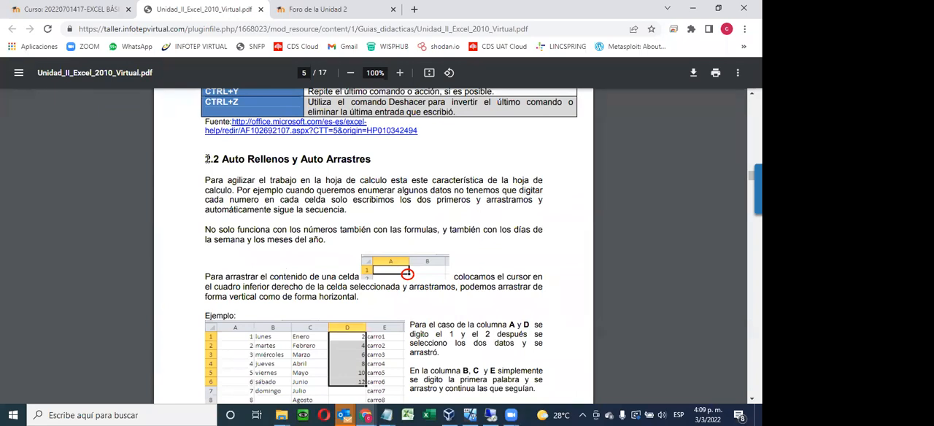
{"action": "left_click_drag", "start_coordinate": [206, 159], "coordinate": [323, 239]}
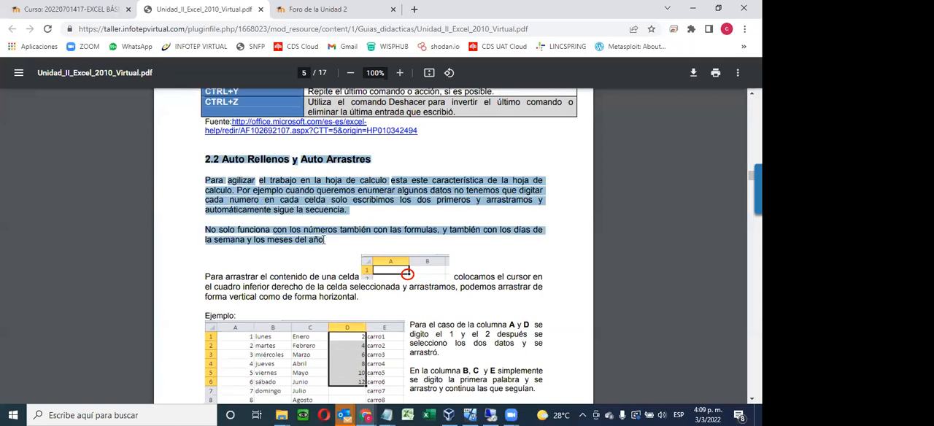
{"action": "left_click", "coordinate": [328, 239]}
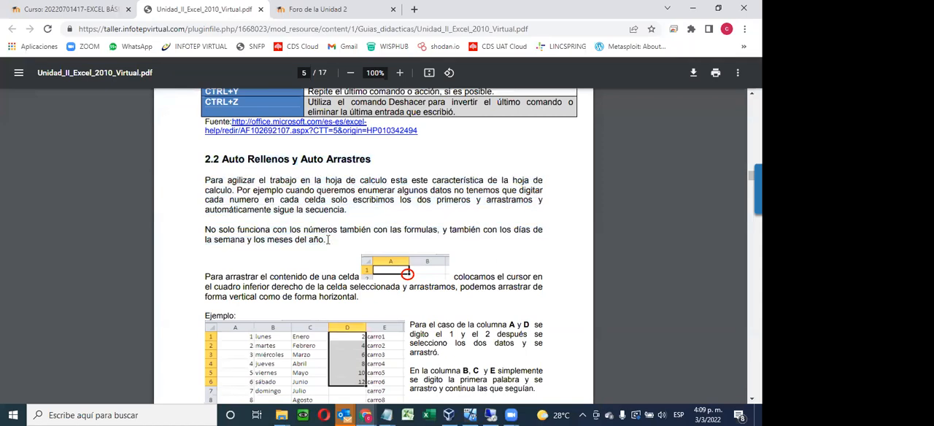
{"action": "left_click_drag", "start_coordinate": [327, 241], "coordinate": [200, 162]}
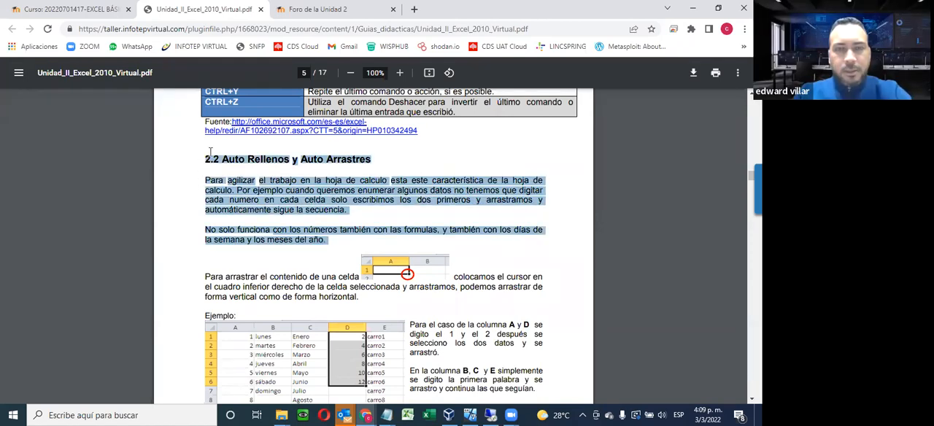
{"action": "left_click", "coordinate": [210, 153]}
{"action": "left_click_drag", "start_coordinate": [211, 161], "coordinate": [332, 239]}
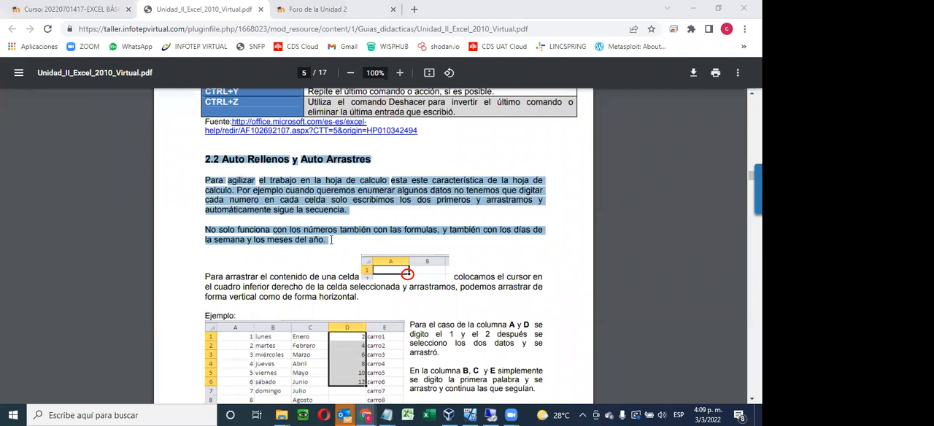
{"action": "left_click", "coordinate": [332, 239]}
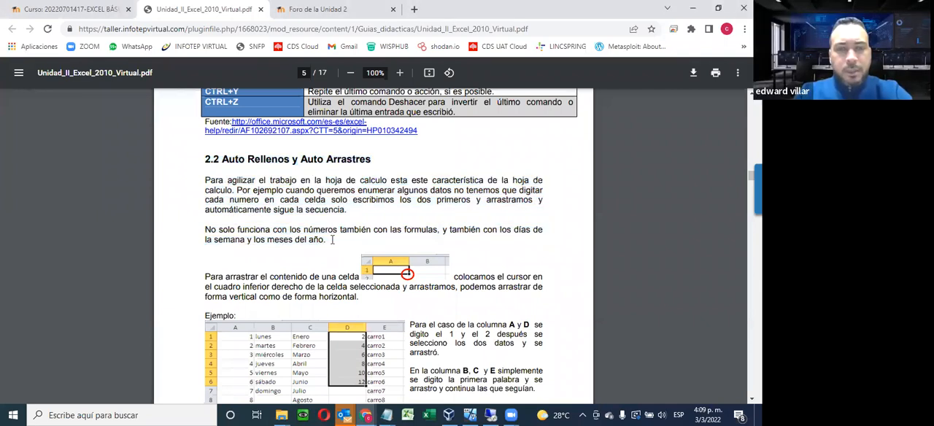
{"action": "left_click_drag", "start_coordinate": [332, 239], "coordinate": [200, 172]}
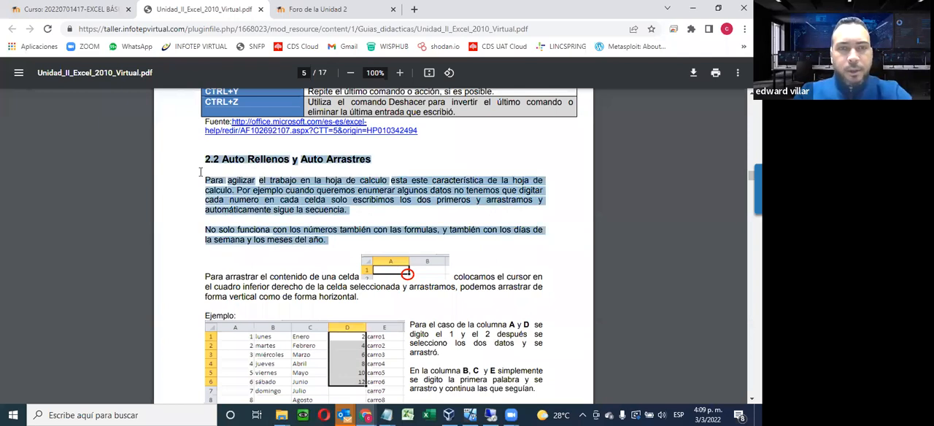
{"action": "left_click", "coordinate": [207, 158]}
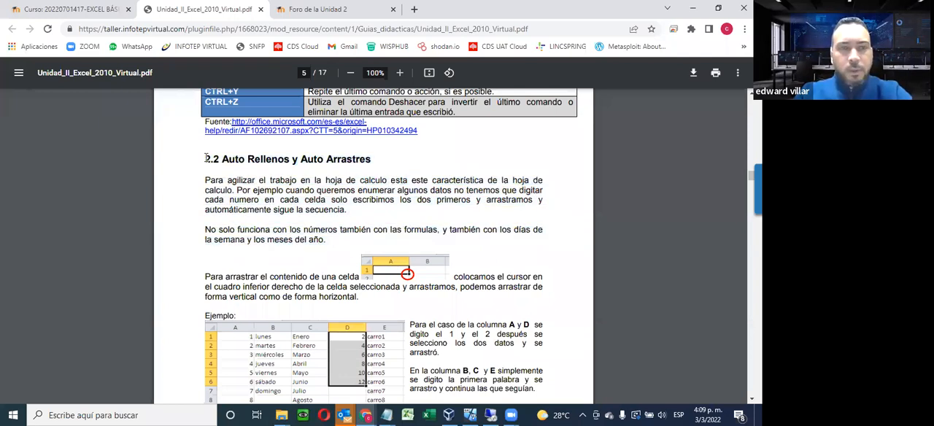
{"action": "left_click_drag", "start_coordinate": [207, 159], "coordinate": [321, 229]}
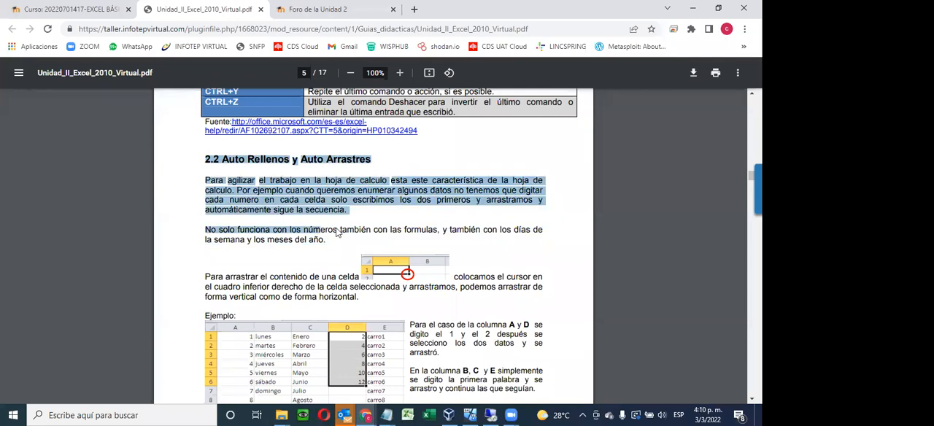
Revisit the end of the Ctrl shortcut table and continue reading to section 2.2.1 Listas personalizadas
{"action": "scroll", "coordinate": [325, 279], "scroll_direction": "up", "scroll_amount": 2}
{"action": "scroll", "coordinate": [324, 284], "scroll_direction": "up", "scroll_amount": 1}
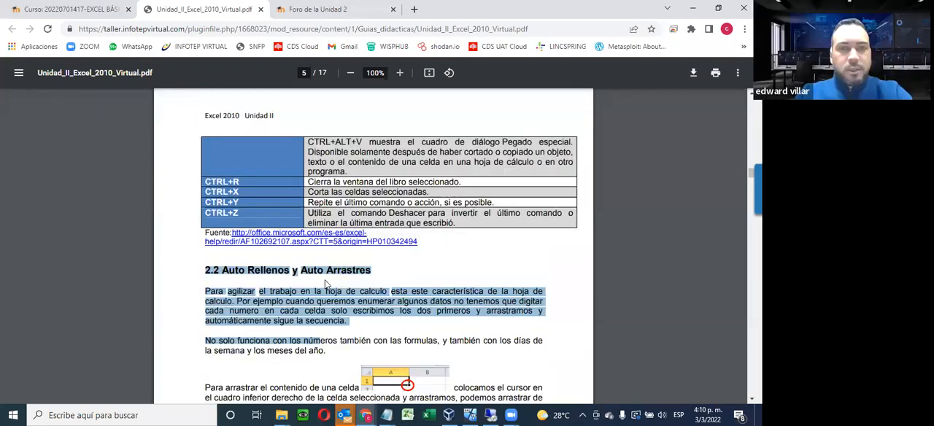
{"action": "scroll", "coordinate": [321, 284], "scroll_direction": "up", "scroll_amount": 5}
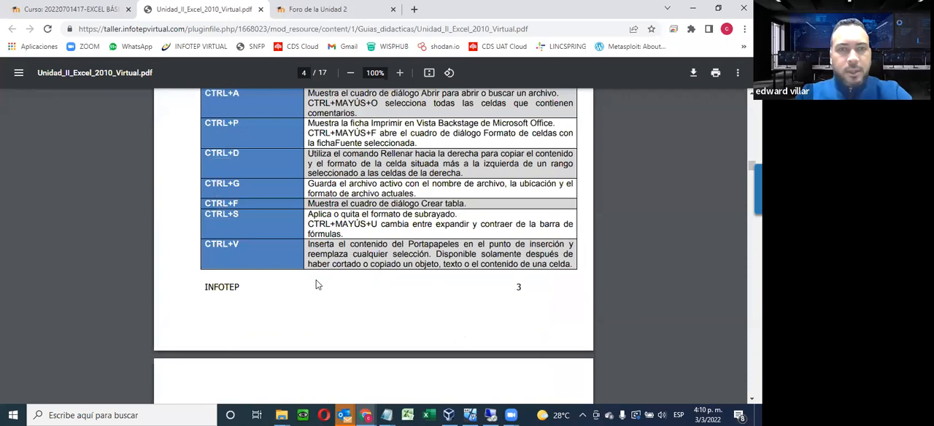
{"action": "scroll", "coordinate": [317, 284], "scroll_direction": "down", "scroll_amount": 3}
{"action": "scroll", "coordinate": [284, 267], "scroll_direction": "down", "scroll_amount": 10}
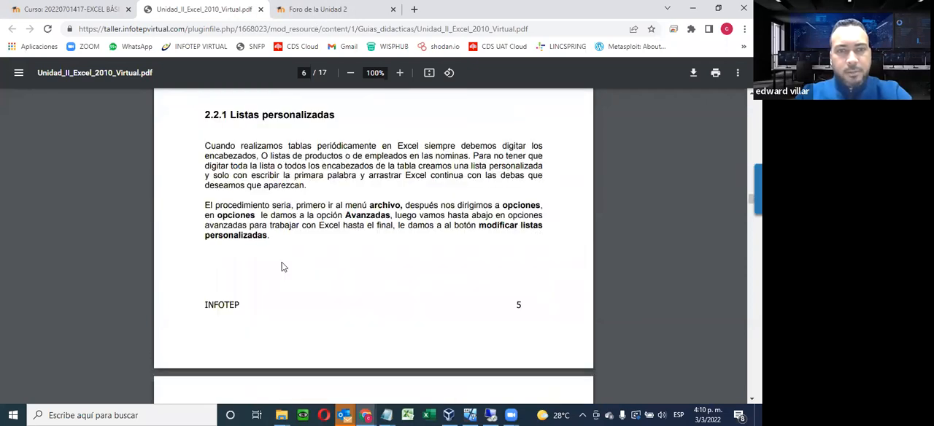
Highlight the listas personalizadas question in Foro de la Unidad 2, and close the guide and forum tabs
{"action": "key", "text": "ctrl+Tab"}
{"action": "left_click_drag", "start_coordinate": [257, 142], "coordinate": [567, 183]}
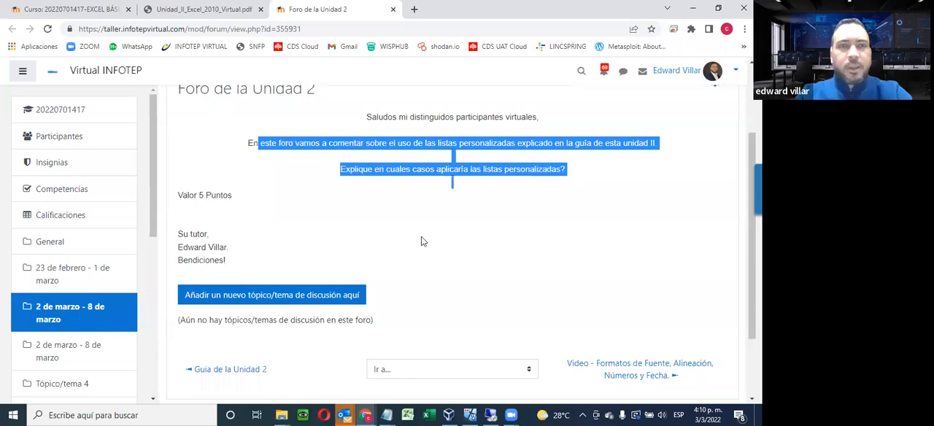
{"action": "left_click", "coordinate": [264, 12]}
{"action": "left_click", "coordinate": [261, 10]}
{"action": "left_click", "coordinate": [262, 10]}
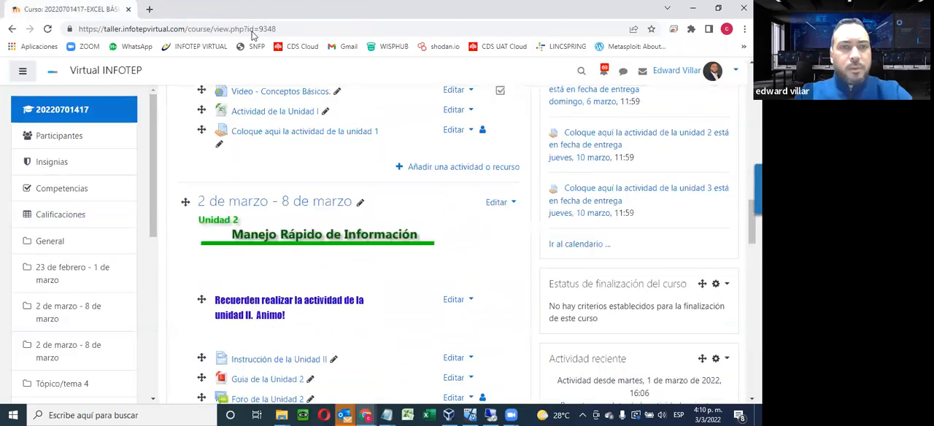
Try to open the Foro Socialización among the general resources of the course page
{"action": "scroll", "coordinate": [306, 334], "scroll_direction": "up", "scroll_amount": 10}
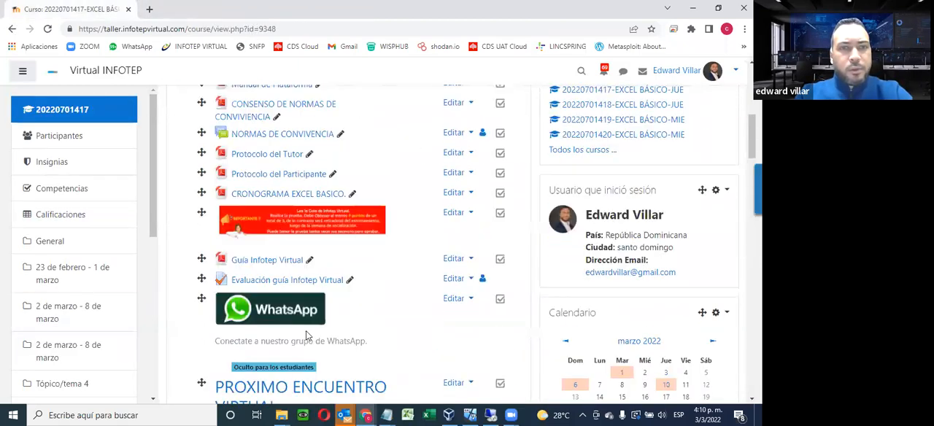
{"action": "scroll", "coordinate": [306, 331], "scroll_direction": "up", "scroll_amount": 3}
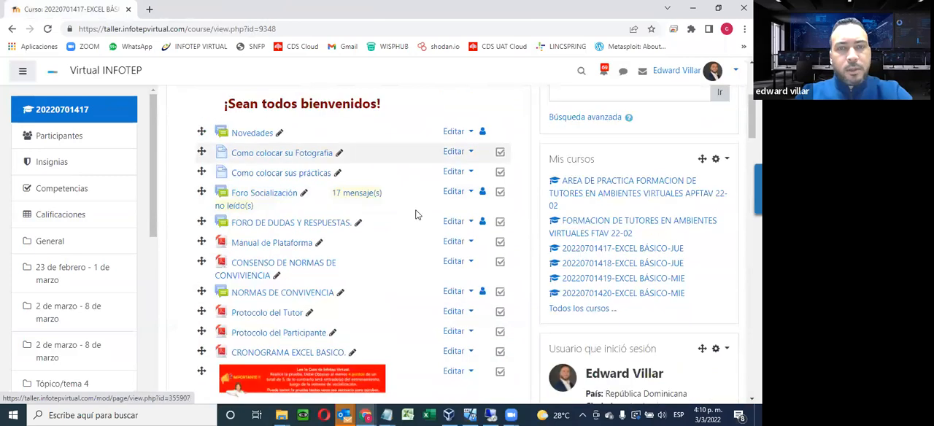
{"action": "left_click", "coordinate": [278, 193]}
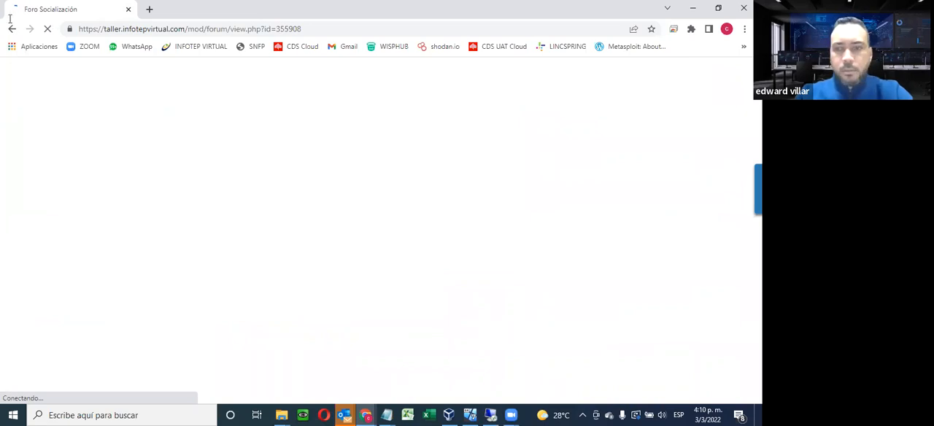
Check the connection by trying to load the INFOTEP site shortcut in a new tab, and return to the Foro Socialización page
{"action": "left_click", "coordinate": [582, 413]}
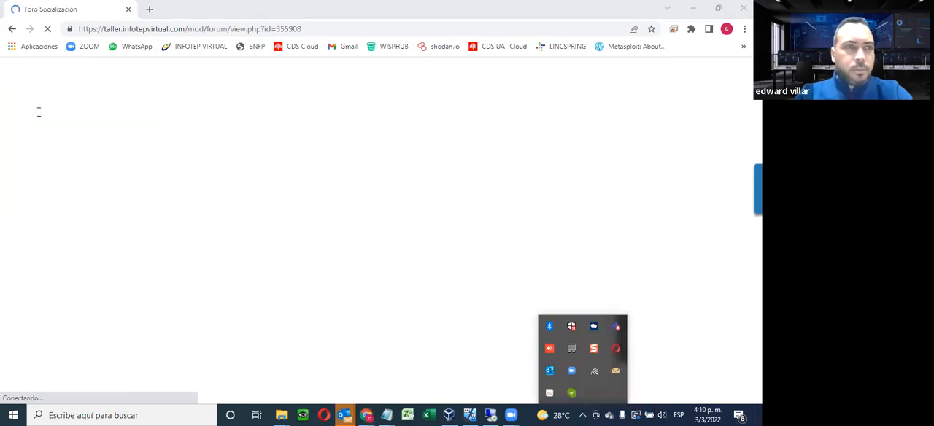
{"action": "left_click", "coordinate": [117, 11]}
{"action": "left_click", "coordinate": [149, 9]}
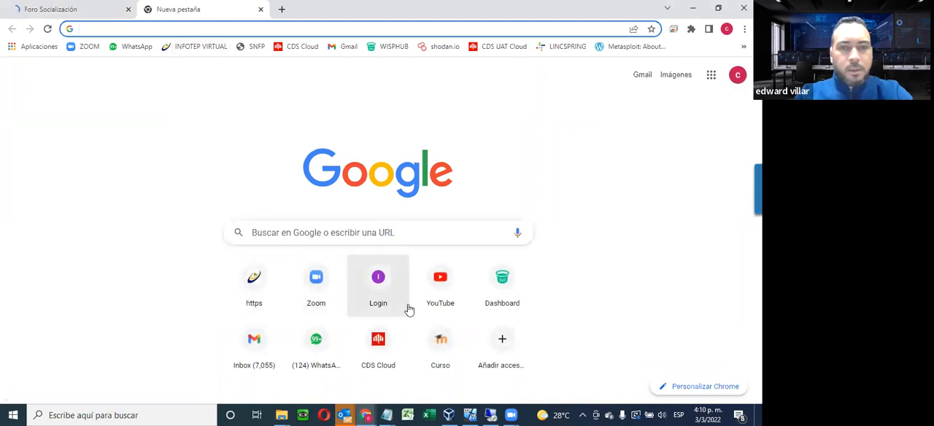
{"action": "left_click", "coordinate": [256, 282]}
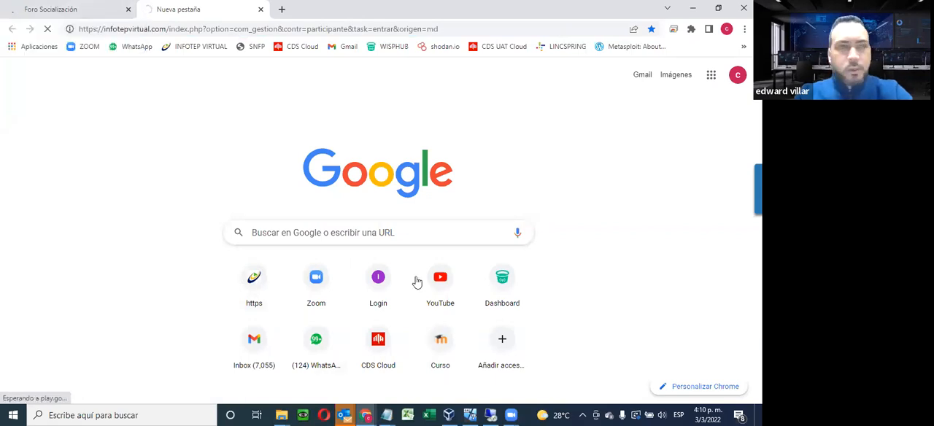
{"action": "left_click", "coordinate": [89, 8]}
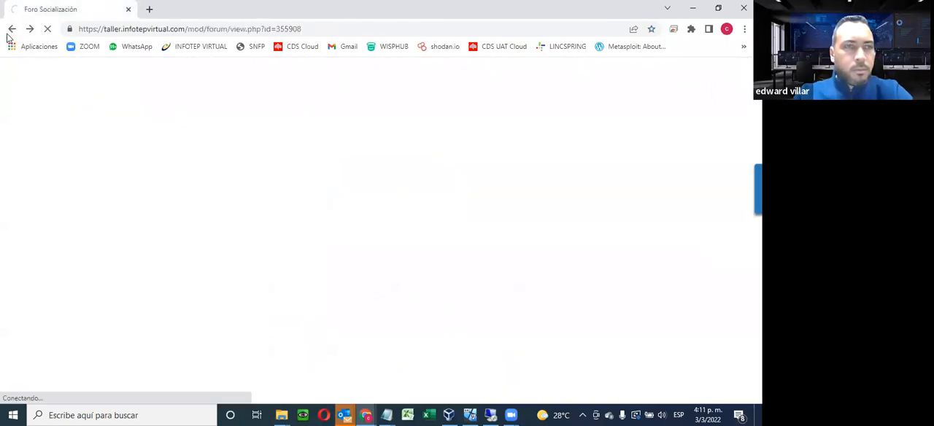
Go back to the EXCEL BÁSICO course page, open an extra blank tab, and display the Unidad 2 activities on the course page
{"action": "left_click", "coordinate": [9, 32]}
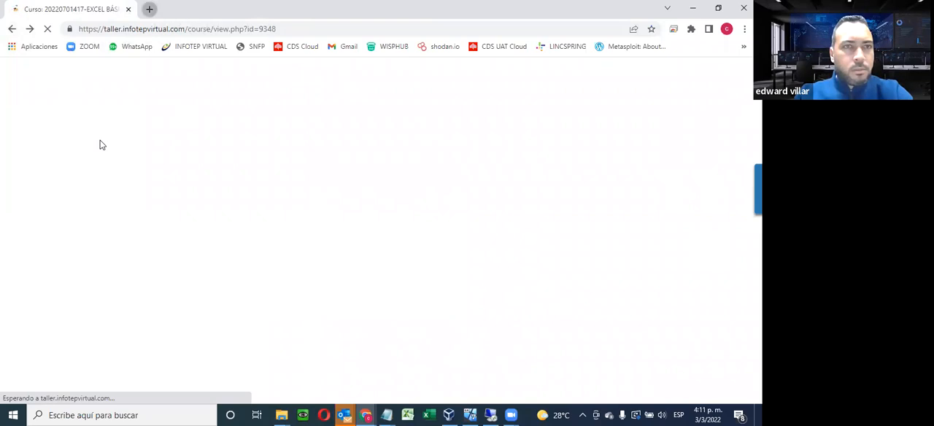
{"action": "key", "text": "ctrl+t"}
{"action": "left_click", "coordinate": [59, 13]}
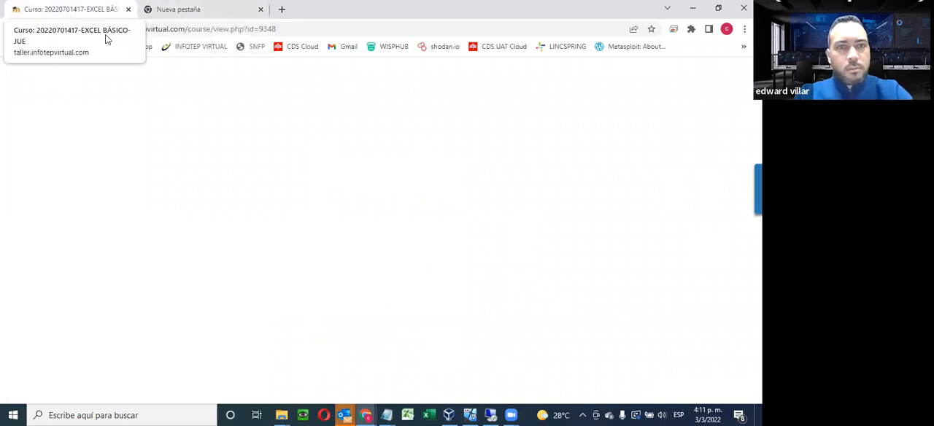
{"action": "scroll", "coordinate": [281, 131], "scroll_direction": "down", "scroll_amount": 15}
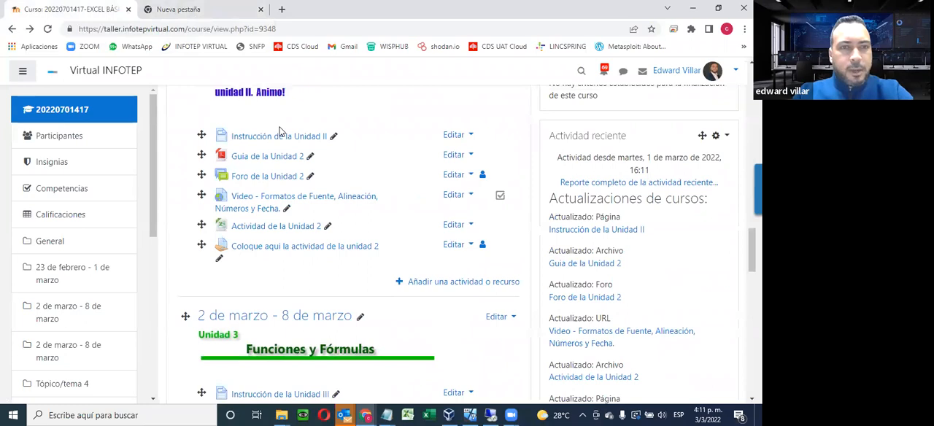
Download the Actividad de la Unidad 2 workbook from the Unidad 2 section of the course page and open it in Excel
{"action": "scroll", "coordinate": [281, 131], "scroll_direction": "down", "scroll_amount": 4}
{"action": "scroll", "coordinate": [205, 197], "scroll_direction": "up", "scroll_amount": 4}
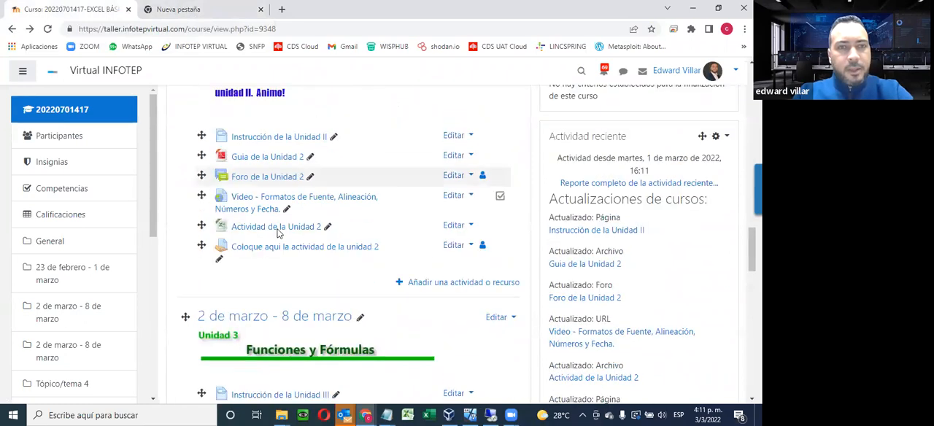
{"action": "right_click", "coordinate": [277, 227]}
{"action": "left_click", "coordinate": [277, 228]}
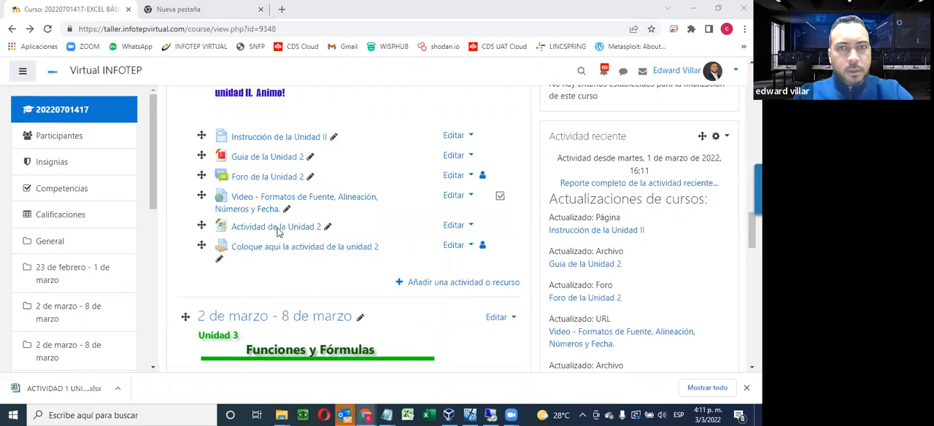
{"action": "left_click", "coordinate": [50, 392]}
{"action": "left_click", "coordinate": [50, 391]}
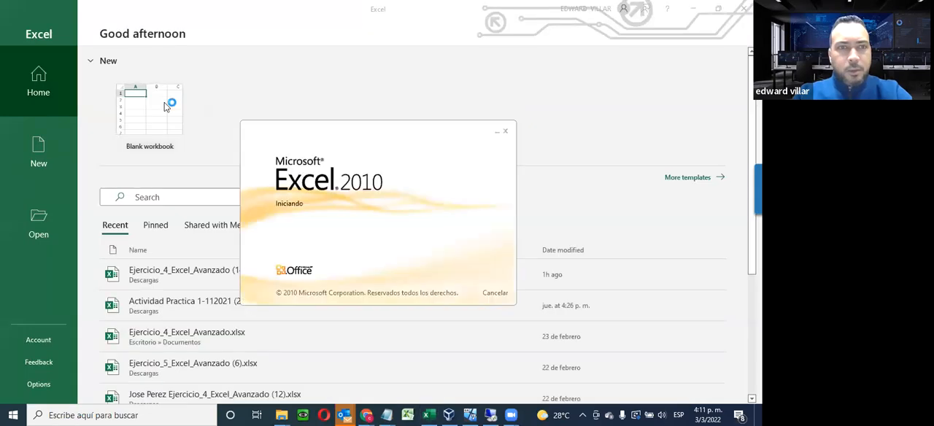
{"action": "left_click", "coordinate": [164, 107]}
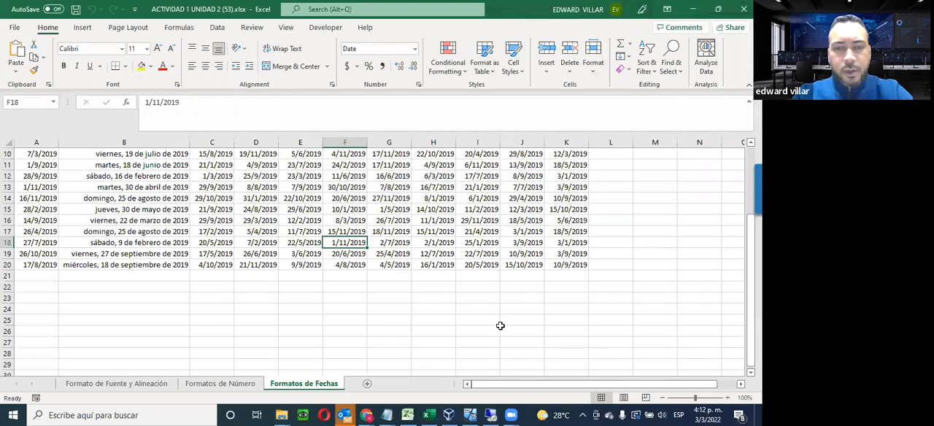
Look over the date columns on the Formatos de Fechas sheet and switch to the Formato de Fuente y Alineación sheet
{"action": "scroll", "coordinate": [500, 326], "scroll_direction": "up", "scroll_amount": 3}
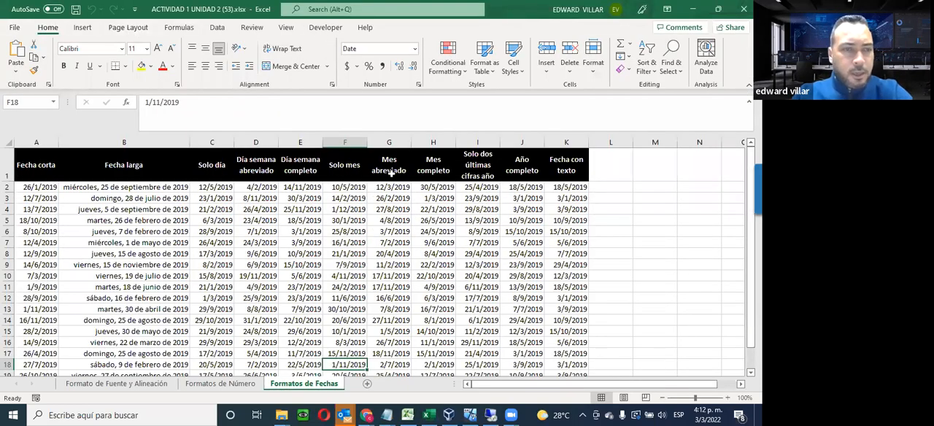
{"action": "scroll", "coordinate": [494, 275], "scroll_direction": "down", "scroll_amount": 1}
{"action": "scroll", "coordinate": [493, 273], "scroll_direction": "up", "scroll_amount": 1}
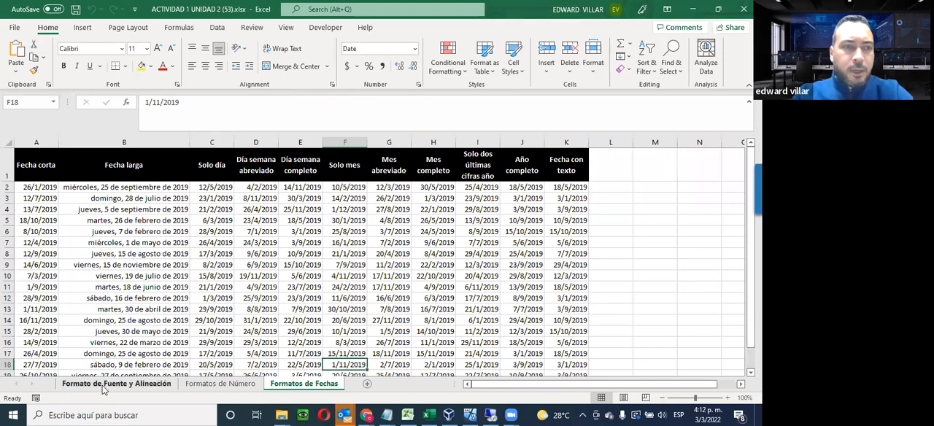
{"action": "key", "text": "ctrl+Page_Up"}
{"action": "key", "text": "ctrl+Page_Up"}
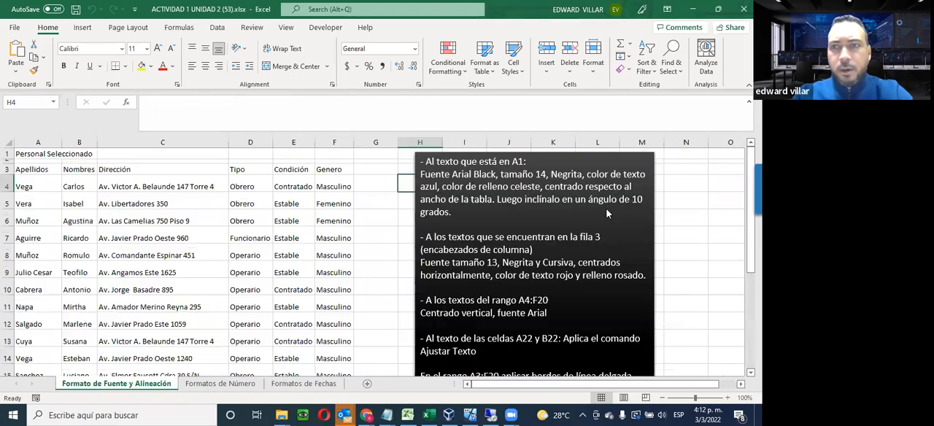
Examine the formatting instructions and the full staff table on the Formato de Fuente y Alineación sheet
{"action": "scroll", "coordinate": [344, 278], "scroll_direction": "down", "scroll_amount": 1}
{"action": "scroll", "coordinate": [343, 278], "scroll_direction": "up", "scroll_amount": 1}
{"action": "scroll", "coordinate": [500, 260], "scroll_direction": "down", "scroll_amount": 1}
{"action": "scroll", "coordinate": [219, 284], "scroll_direction": "up", "scroll_amount": 1}
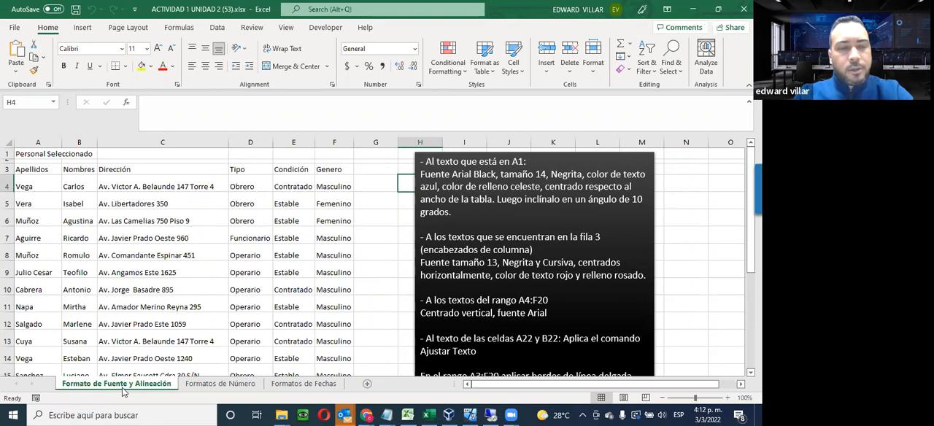
{"action": "left_click_drag", "start_coordinate": [420, 162], "coordinate": [402, 306]}
{"action": "left_click", "coordinate": [363, 288]}
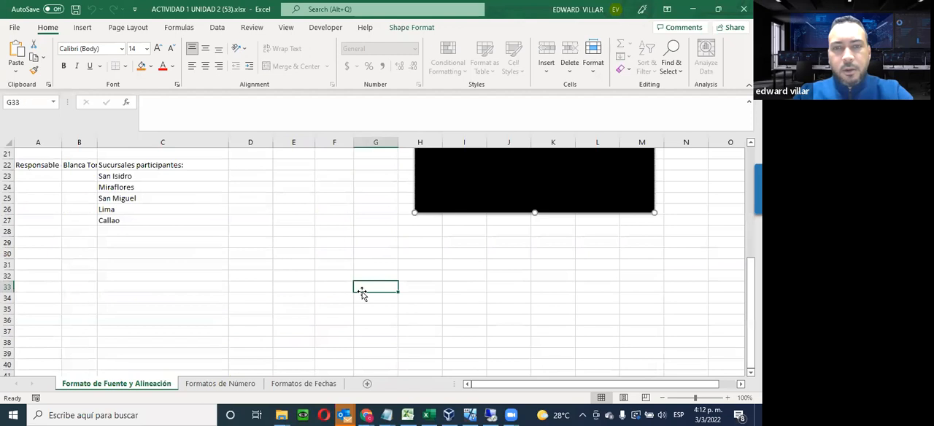
Highlight the tables on the Formatos de Número and Formatos de Fechas sheets, and return to the Formato de Fuente y Alineación sheet
{"action": "left_click", "coordinate": [221, 384]}
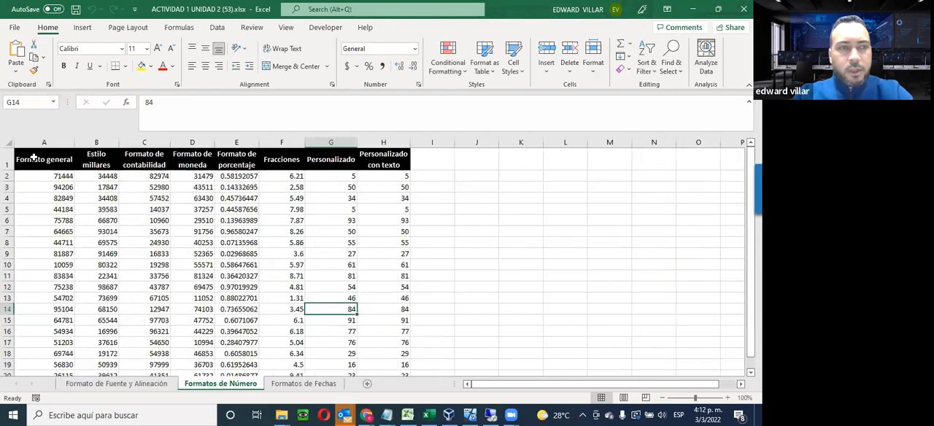
{"action": "left_click_drag", "start_coordinate": [44, 162], "coordinate": [379, 357]}
{"action": "left_click", "coordinate": [292, 388]}
{"action": "left_click_drag", "start_coordinate": [32, 162], "coordinate": [558, 360]}
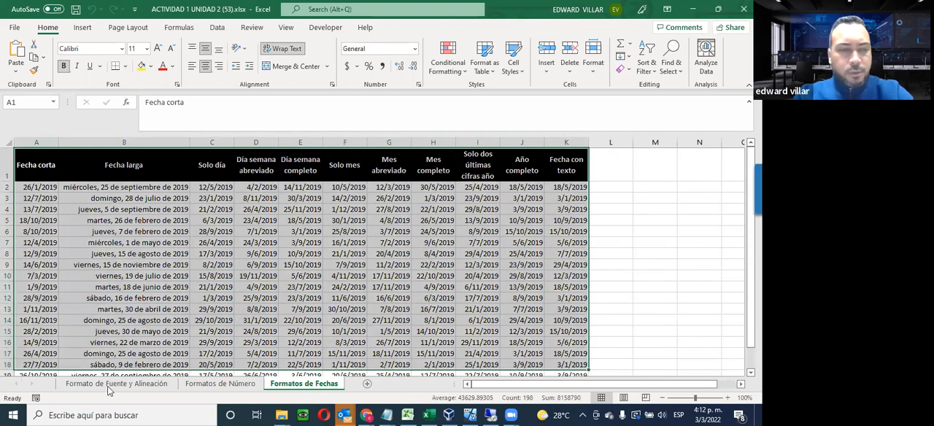
{"action": "left_click", "coordinate": [135, 383]}
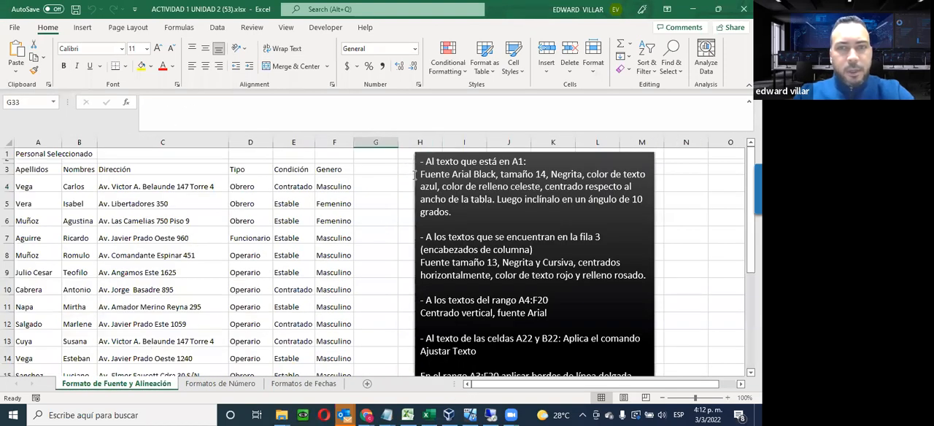
Highlight the A1 instructions in the text box and set the font of the title in A1 to Arial Black
{"action": "left_click_drag", "start_coordinate": [427, 162], "coordinate": [528, 162]}
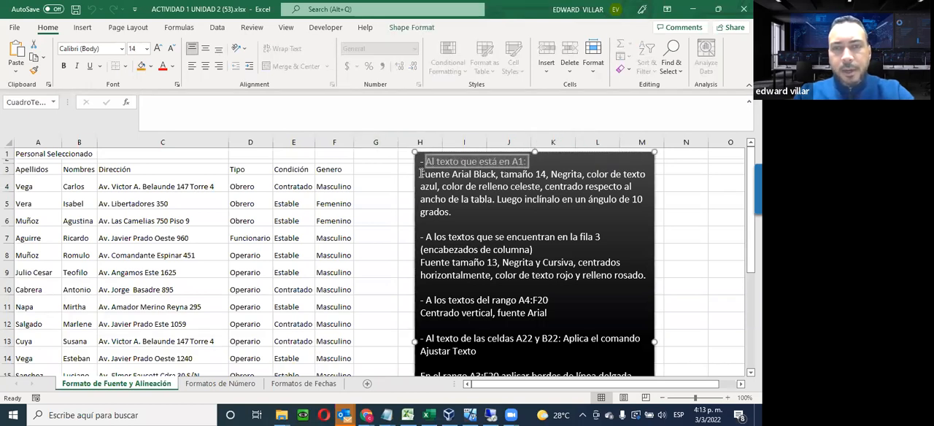
{"action": "left_click_drag", "start_coordinate": [421, 175], "coordinate": [589, 176]}
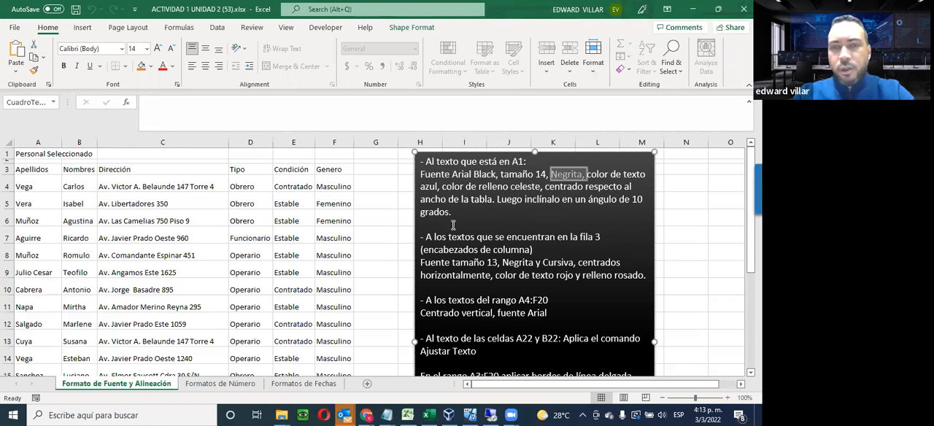
{"action": "left_click", "coordinate": [21, 154]}
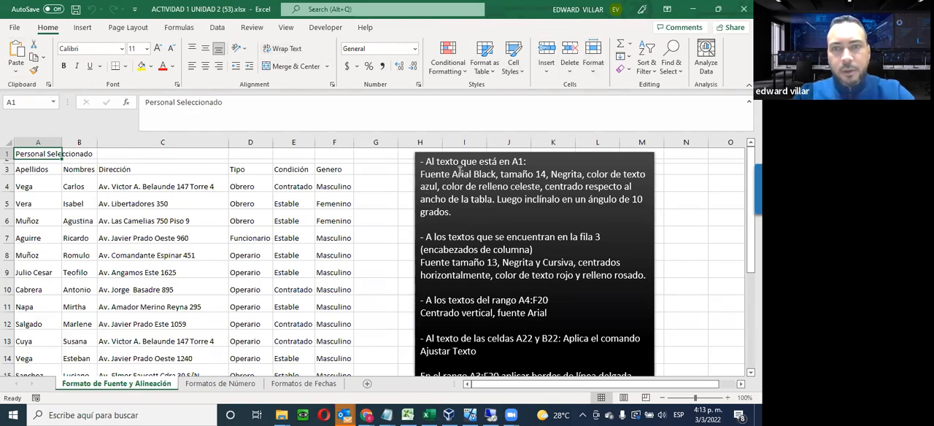
{"action": "left_click", "coordinate": [122, 50]}
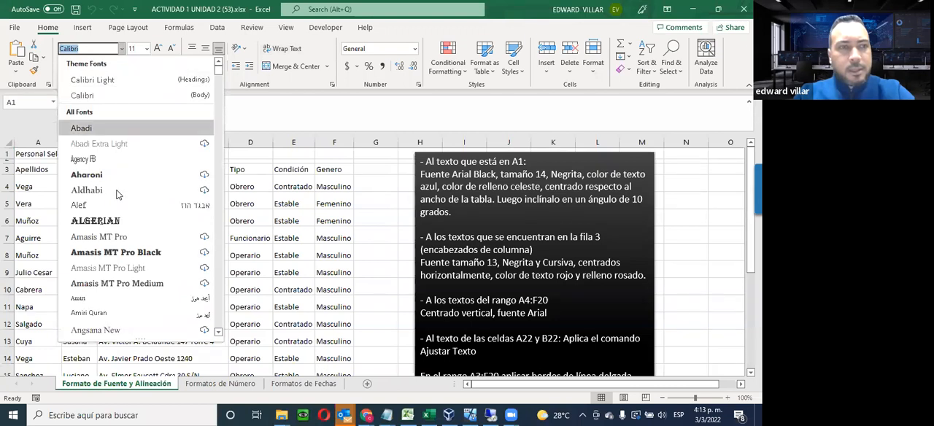
{"action": "scroll", "coordinate": [131, 234], "scroll_direction": "down", "scroll_amount": 1}
{"action": "scroll", "coordinate": [130, 233], "scroll_direction": "down", "scroll_amount": 3}
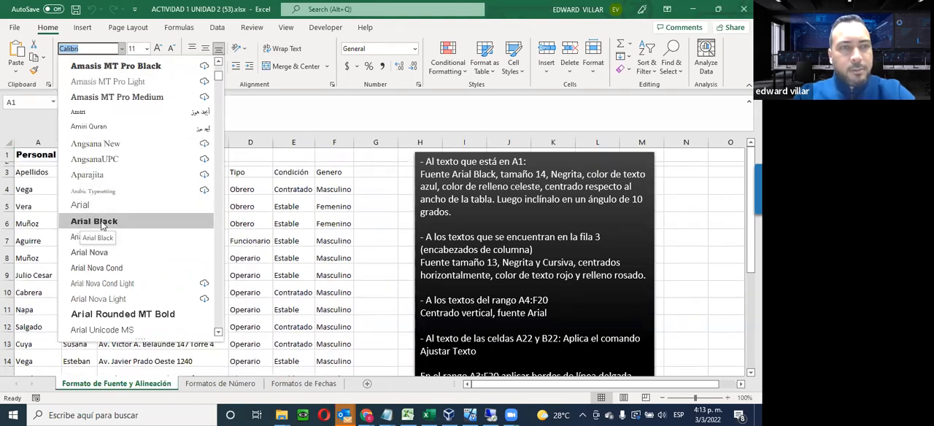
{"action": "left_click", "coordinate": [102, 225]}
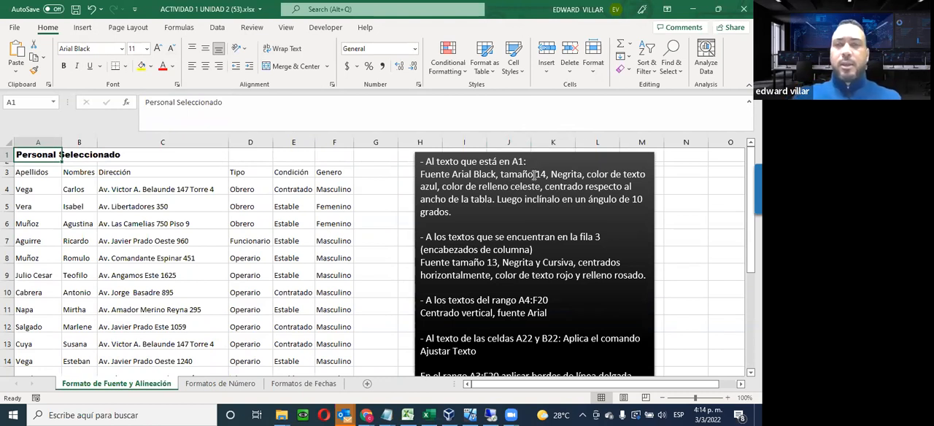
Try font size 15 on the title in A1, and set it to the required size 14
{"action": "left_click", "coordinate": [148, 49]}
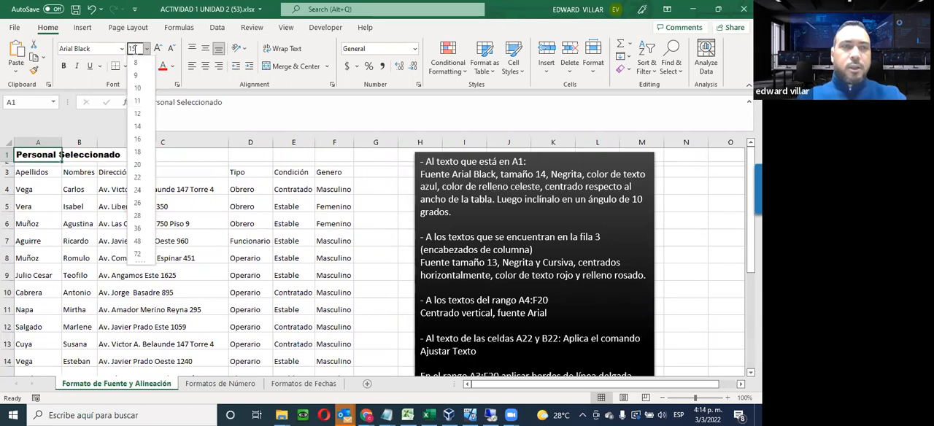
{"action": "key", "text": "Return"}
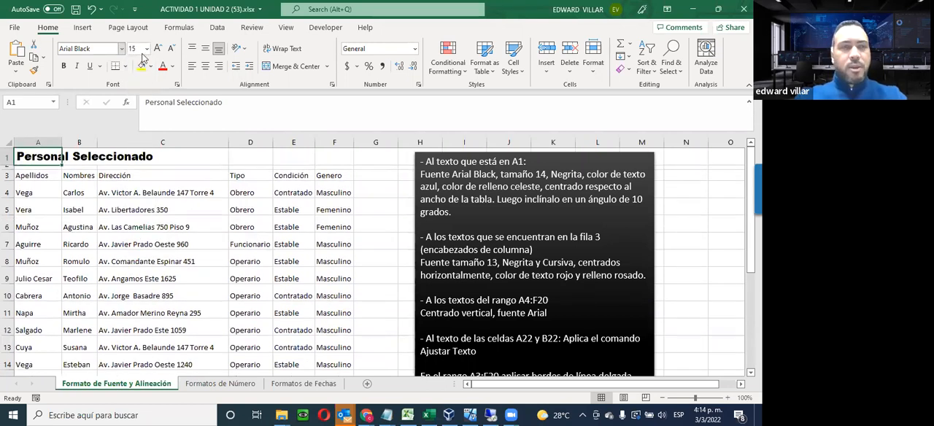
{"action": "left_click", "coordinate": [146, 48]}
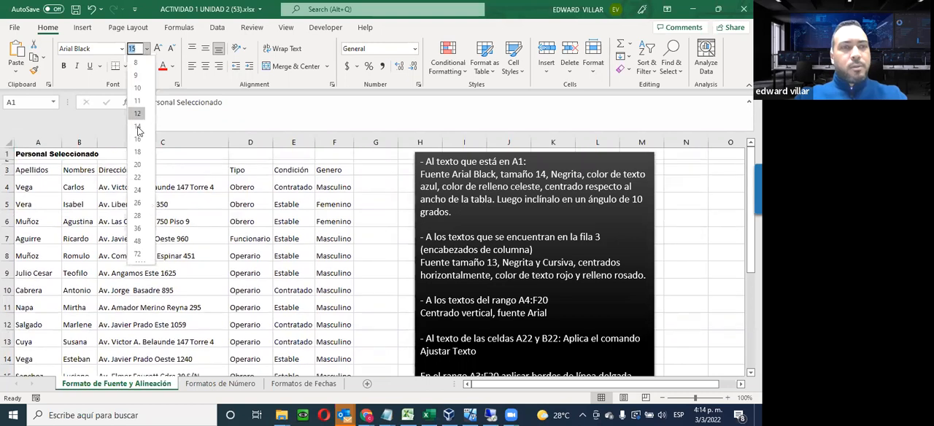
{"action": "left_click", "coordinate": [138, 126]}
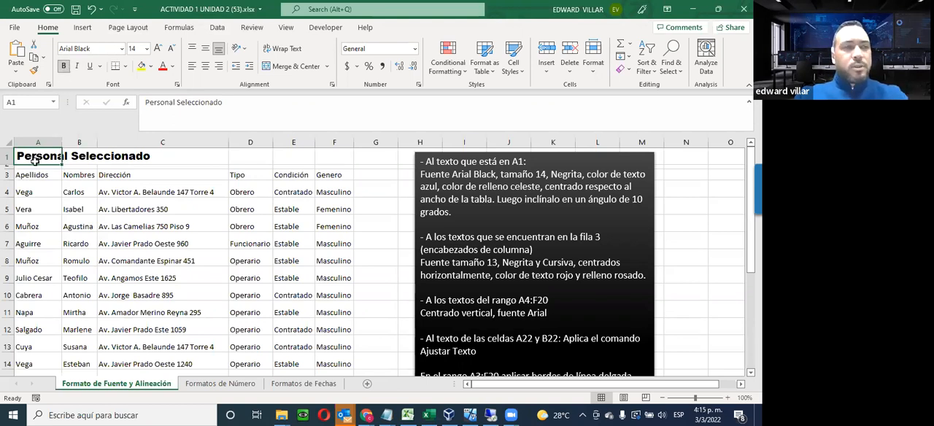
Apply bold to the Personal Seleccionado title in A1
{"action": "left_click", "coordinate": [65, 67]}
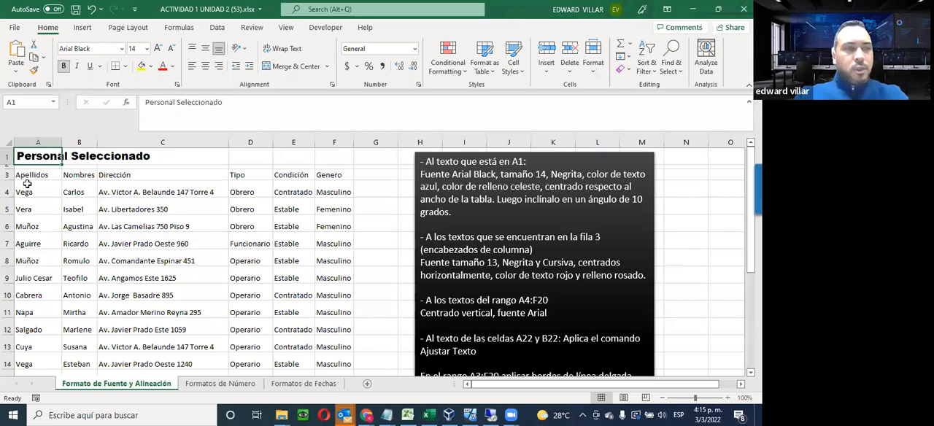
{"action": "left_click", "coordinate": [34, 173]}
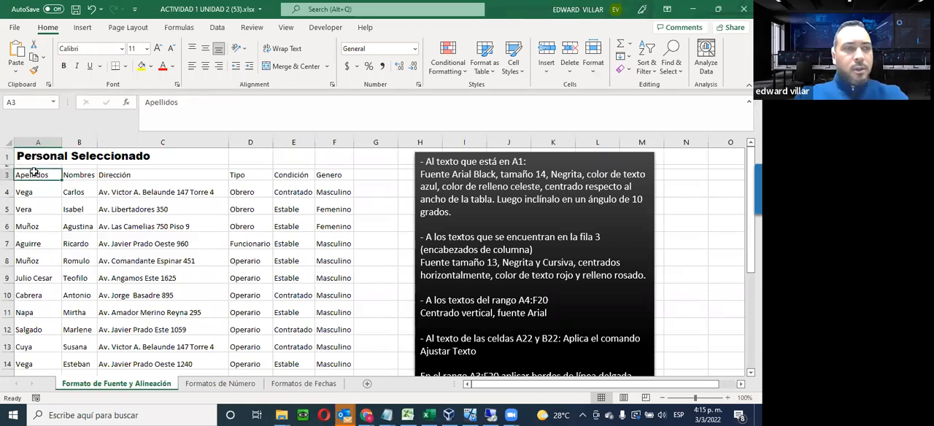
{"action": "left_click", "coordinate": [76, 173]}
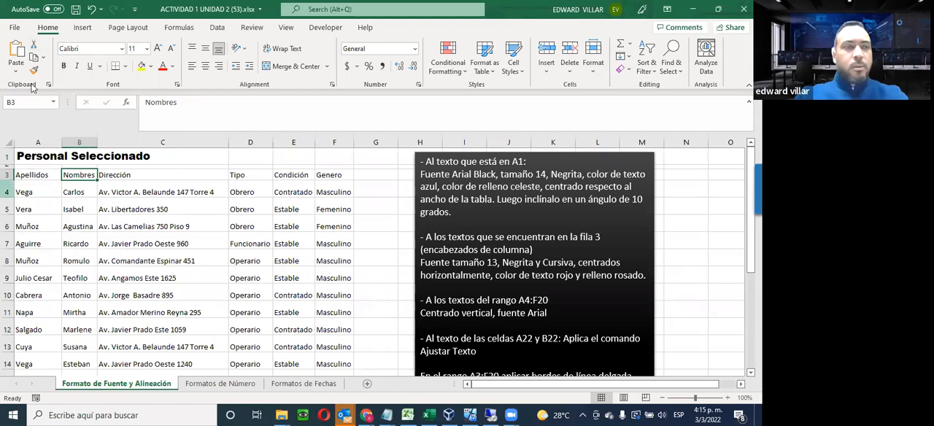
{"action": "left_click", "coordinate": [42, 161]}
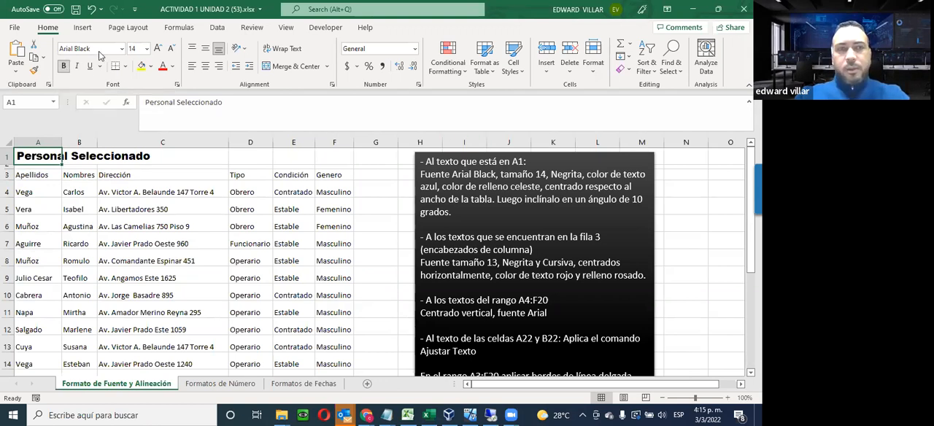
{"action": "left_click", "coordinate": [64, 66]}
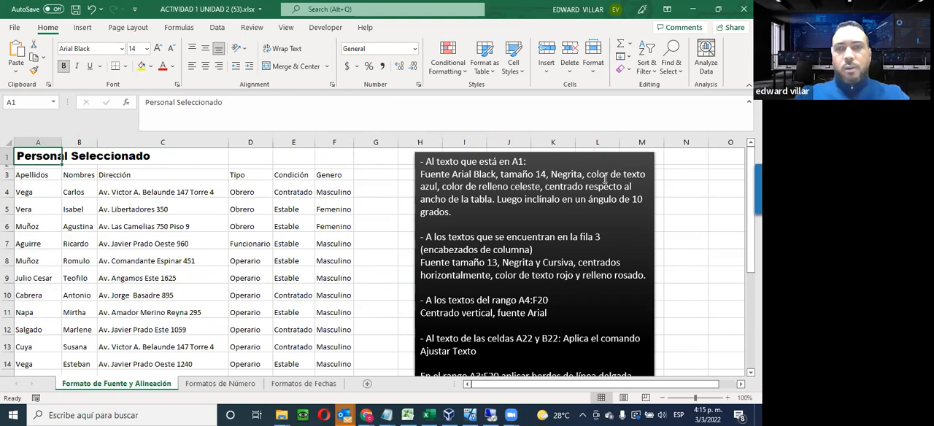
Set the title in A1 to a blue theme font color with a light orange cell fill
{"action": "left_click", "coordinate": [173, 66]}
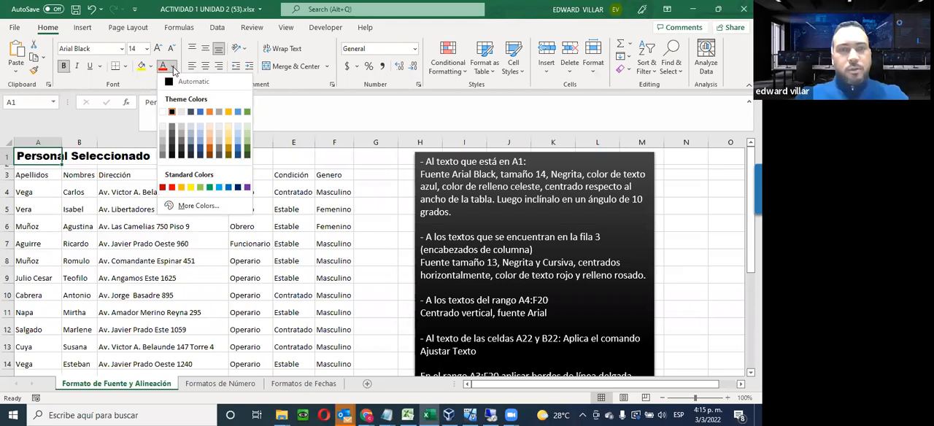
{"action": "left_click", "coordinate": [200, 112]}
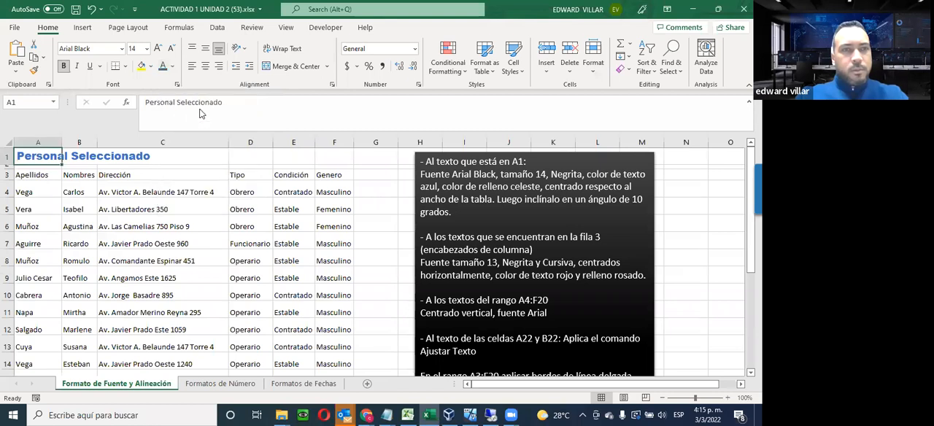
{"action": "left_click", "coordinate": [151, 67]}
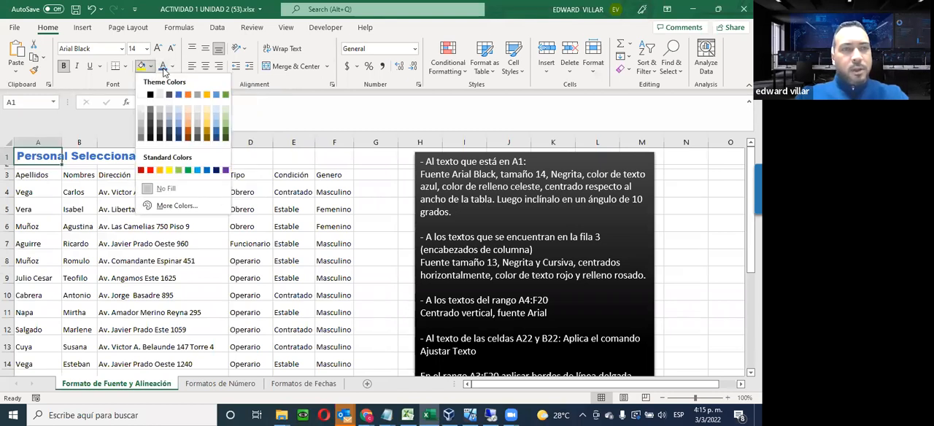
{"action": "left_click", "coordinate": [186, 118]}
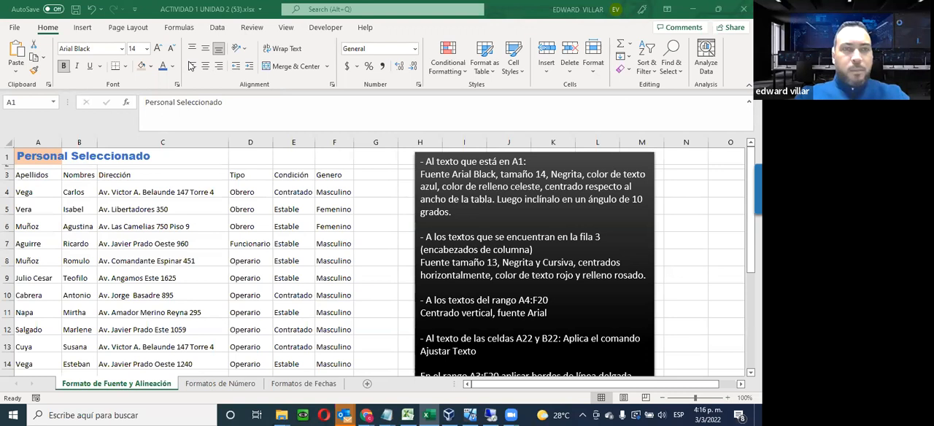
Fit column C to its contents, and demonstrate center and right alignment on cell C4 before aligning it left
{"action": "double_click", "coordinate": [228, 147]}
{"action": "left_click", "coordinate": [120, 190]}
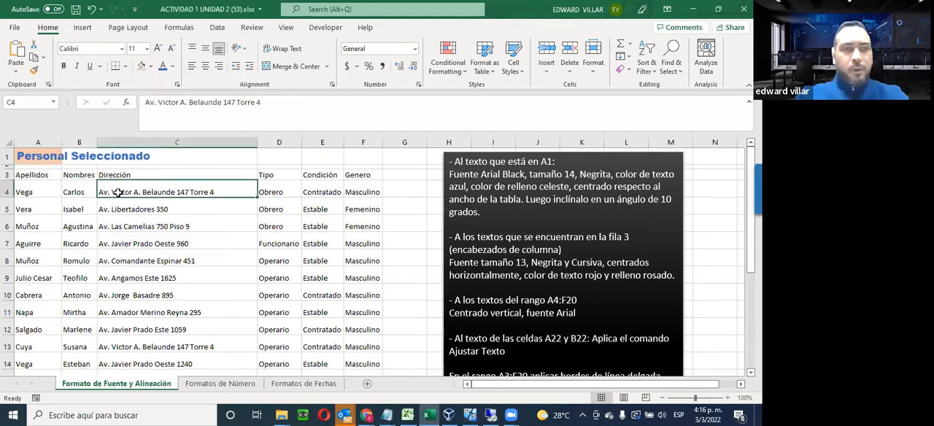
{"action": "left_click", "coordinate": [205, 66]}
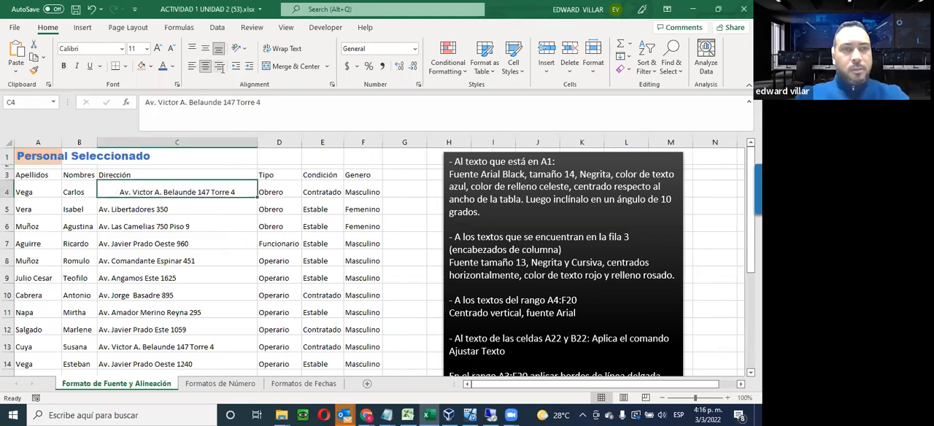
{"action": "left_click", "coordinate": [219, 65]}
{"action": "left_click", "coordinate": [205, 66]}
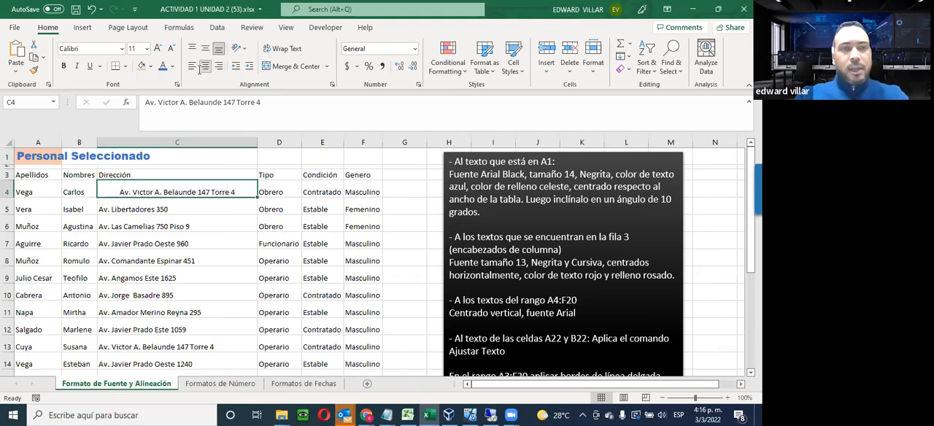
{"action": "left_click", "coordinate": [192, 66]}
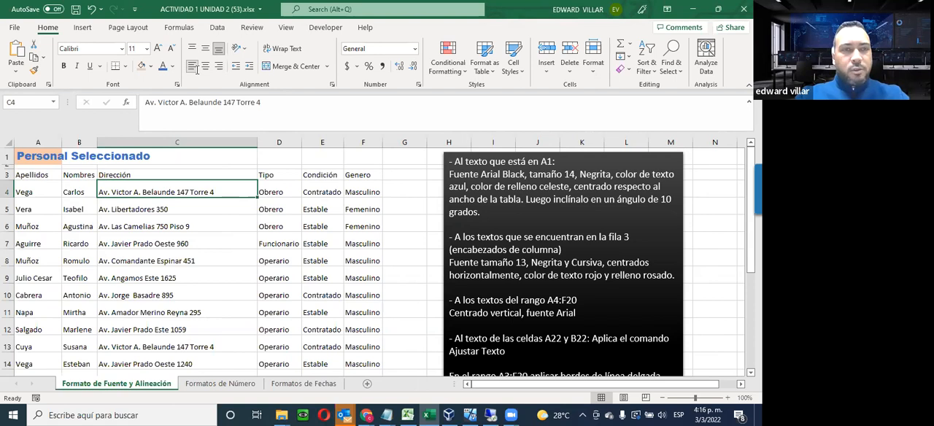
Increase row 4's height to demonstrate top, middle and bottom alignment on cell C4, and autofit the row height
{"action": "left_click_drag", "start_coordinate": [8, 200], "coordinate": [9, 227]}
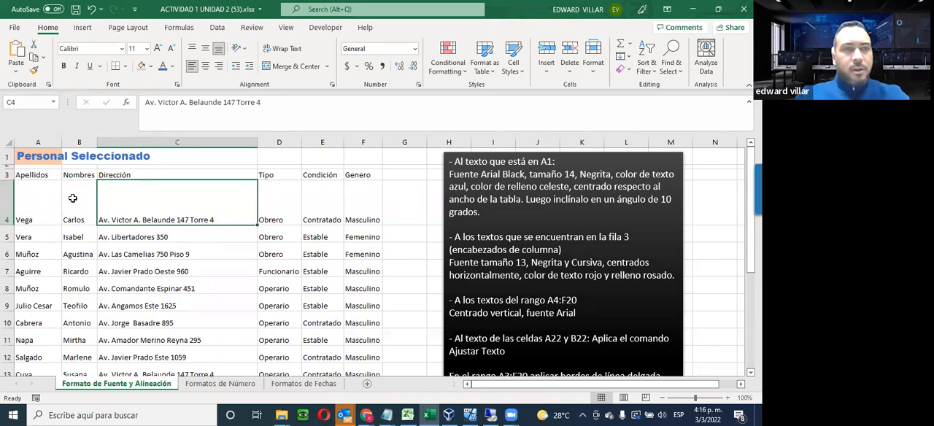
{"action": "left_click", "coordinate": [192, 50]}
{"action": "left_click", "coordinate": [206, 50]}
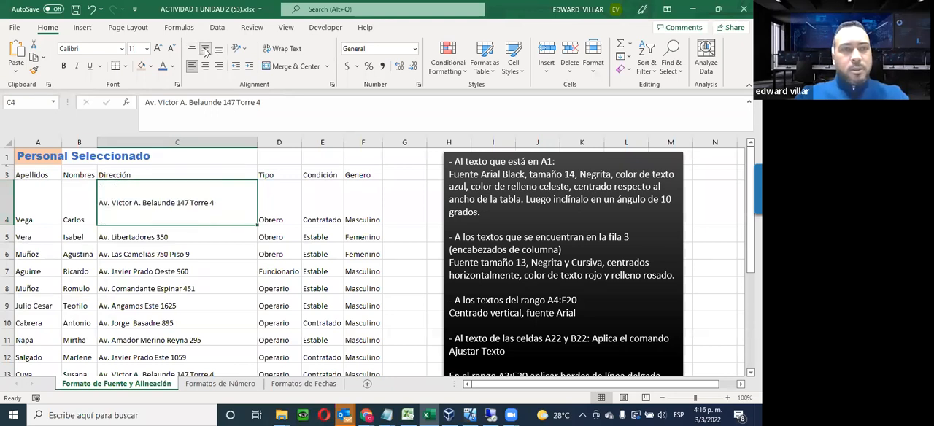
{"action": "left_click", "coordinate": [219, 50]}
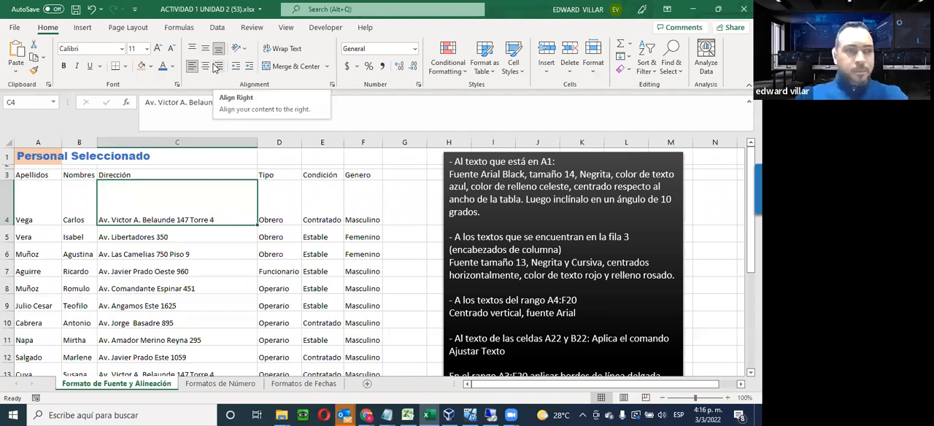
{"action": "double_click", "coordinate": [12, 224]}
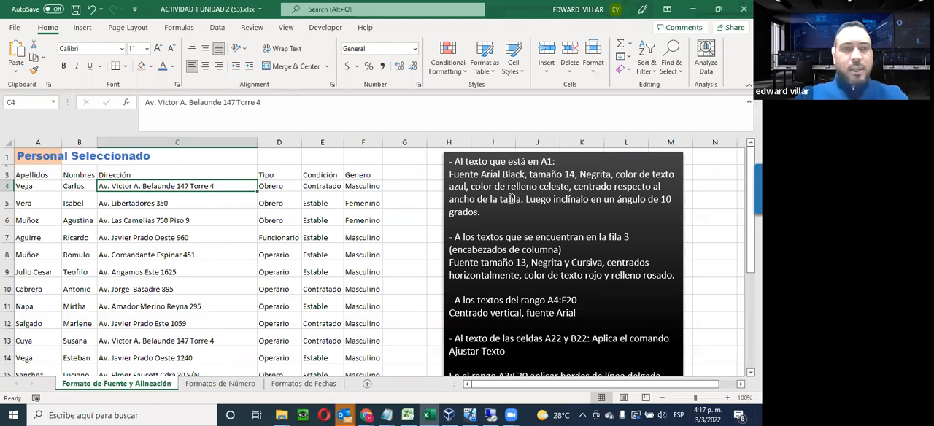
Demonstrate center alignment on C3 and right alignment on C4, and return cells C3:C5 to left alignment
{"action": "left_click_drag", "start_coordinate": [30, 156], "coordinate": [357, 158]}
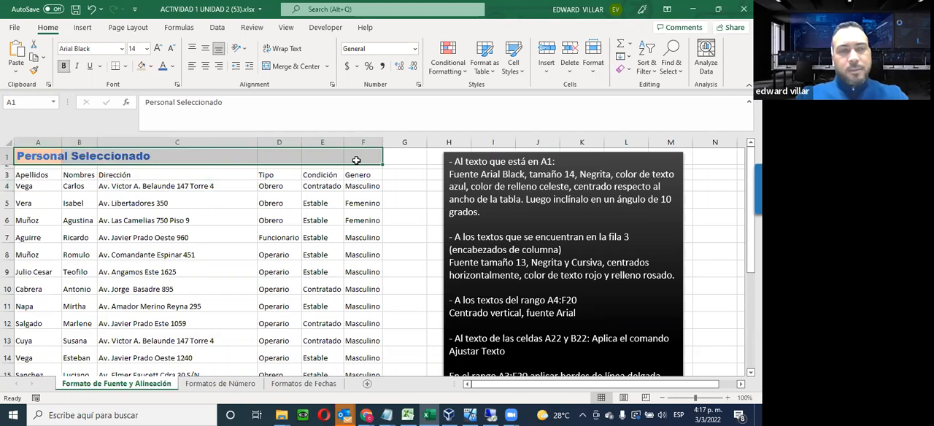
{"action": "left_click", "coordinate": [209, 158]}
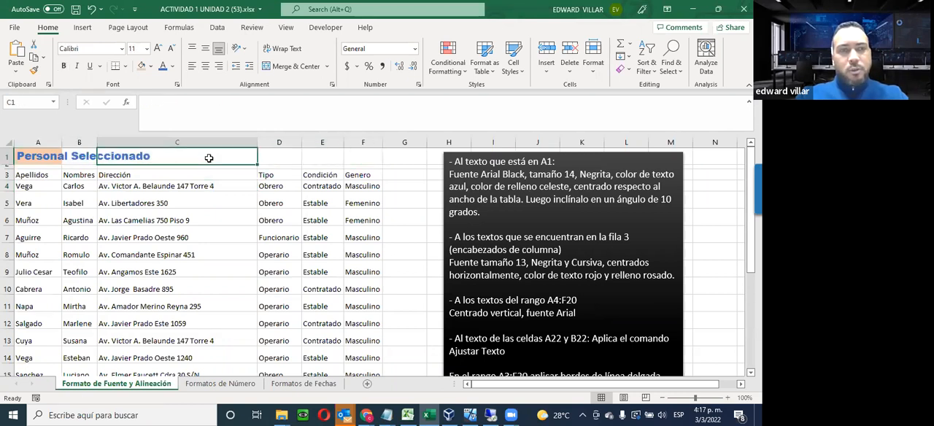
{"action": "left_click", "coordinate": [141, 174]}
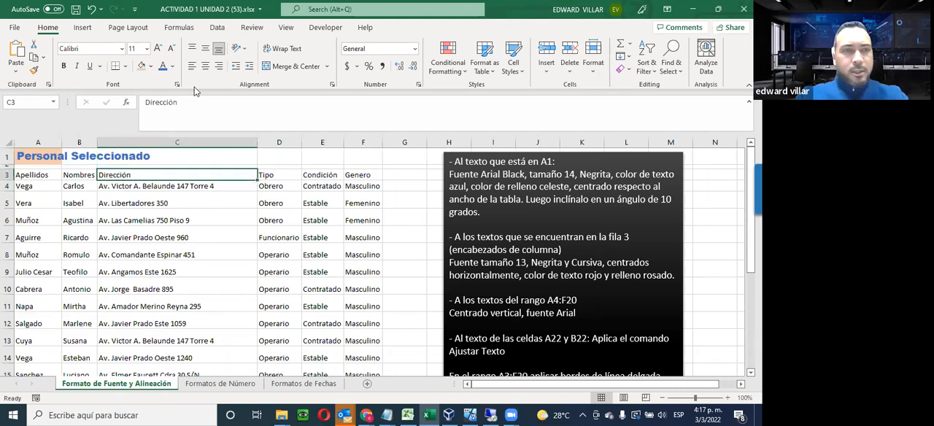
{"action": "left_click", "coordinate": [207, 66]}
{"action": "left_click", "coordinate": [155, 188]}
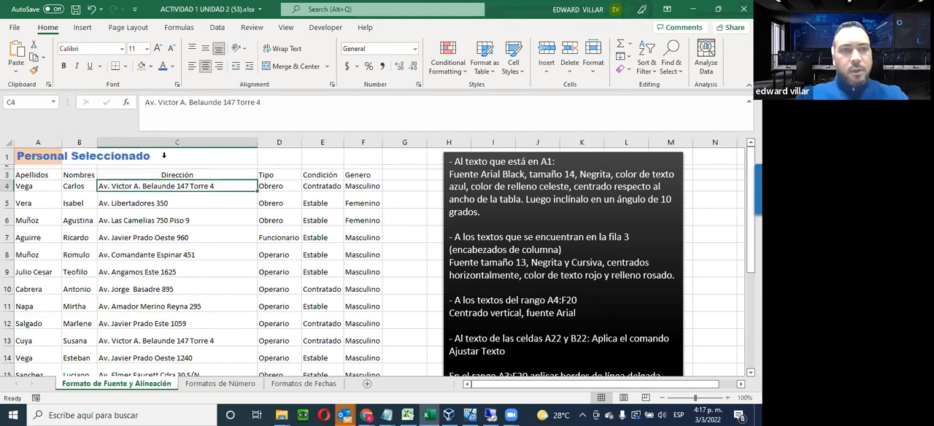
{"action": "left_click", "coordinate": [218, 66]}
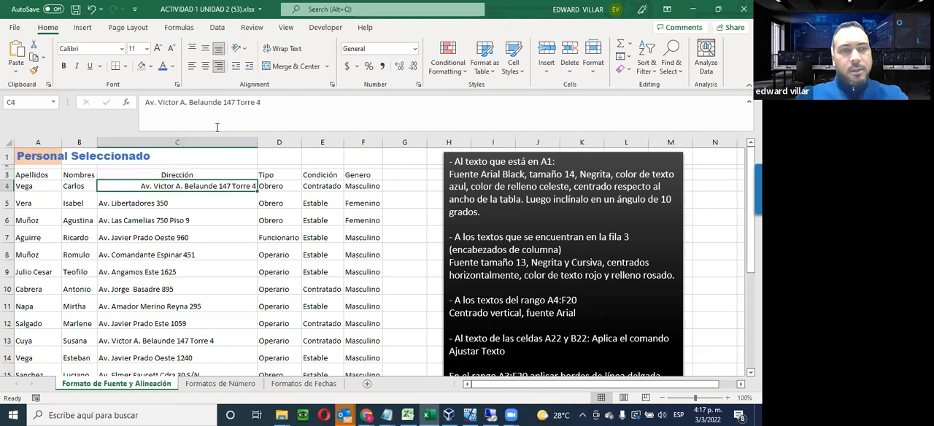
{"action": "left_click", "coordinate": [122, 204]}
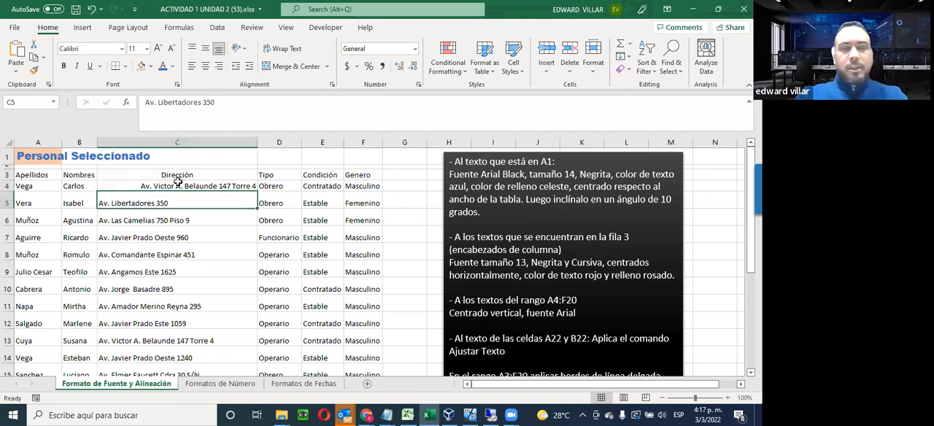
{"action": "left_click_drag", "start_coordinate": [166, 176], "coordinate": [159, 204]}
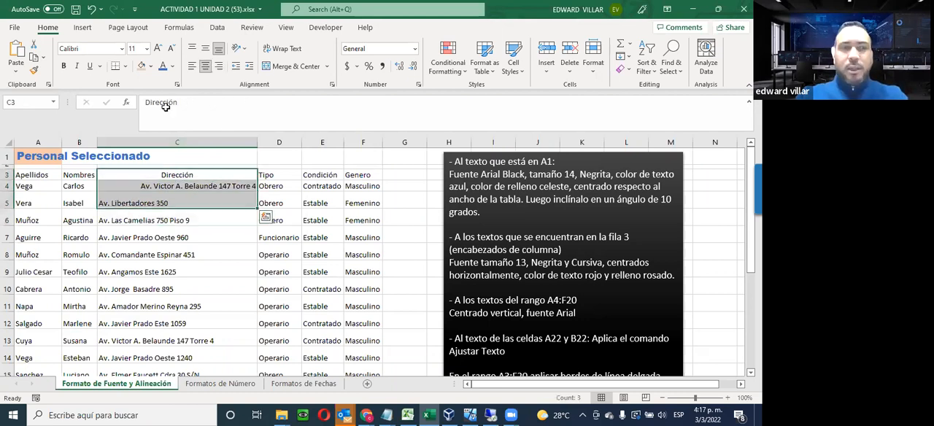
{"action": "left_click", "coordinate": [192, 66]}
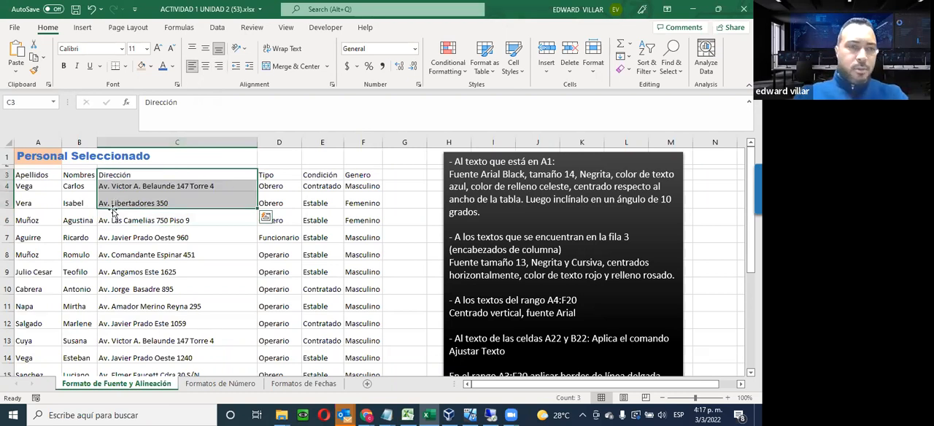
Merge and center the Personal Seleccionado title across the table width in A1:F1
{"action": "left_click_drag", "start_coordinate": [32, 156], "coordinate": [369, 153]}
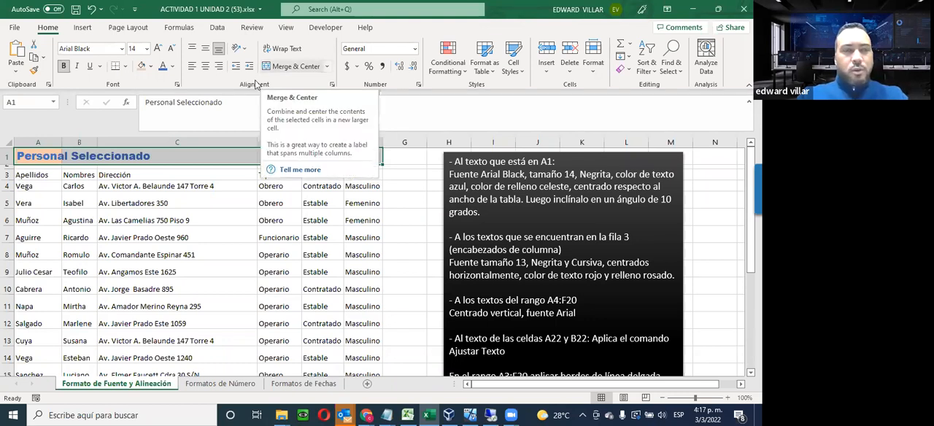
{"action": "left_click_drag", "start_coordinate": [49, 156], "coordinate": [348, 158]}
{"action": "left_click", "coordinate": [49, 159]}
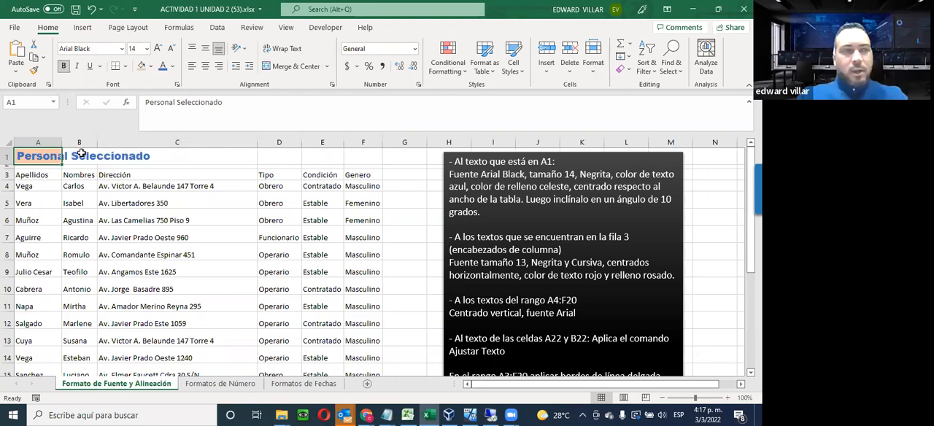
{"action": "left_click", "coordinate": [82, 155]}
{"action": "left_click", "coordinate": [133, 156]}
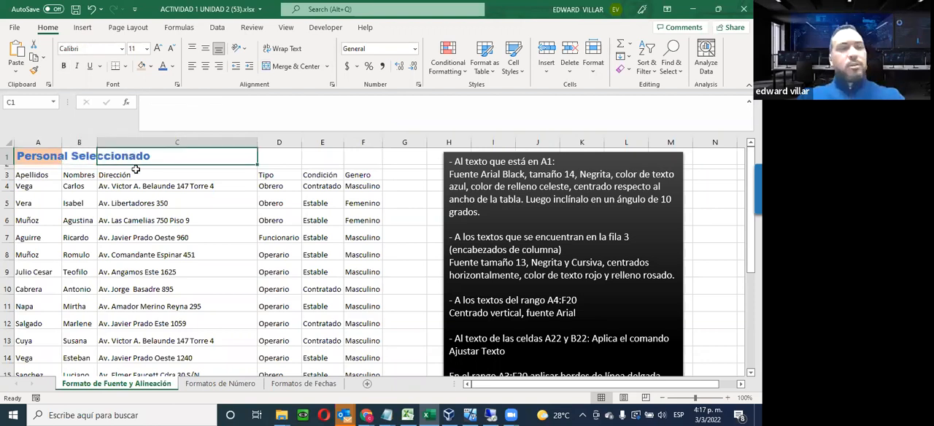
{"action": "left_click", "coordinate": [289, 156]}
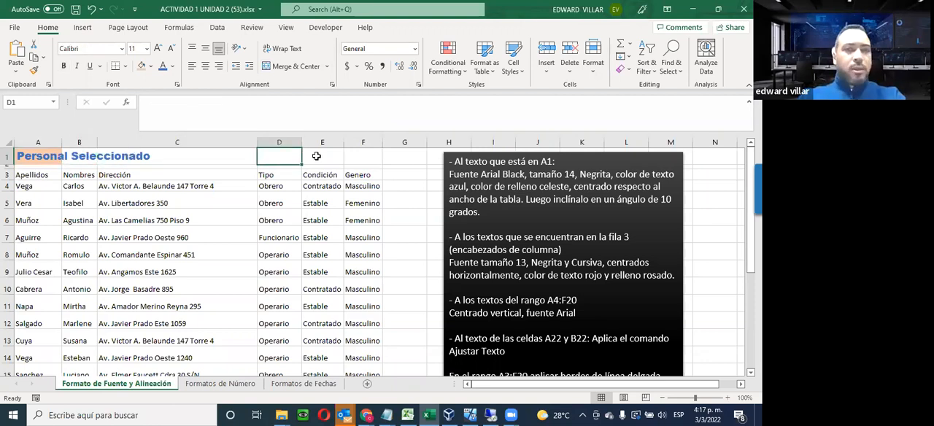
{"action": "left_click", "coordinate": [314, 156]}
{"action": "left_click_drag", "start_coordinate": [36, 156], "coordinate": [351, 157]}
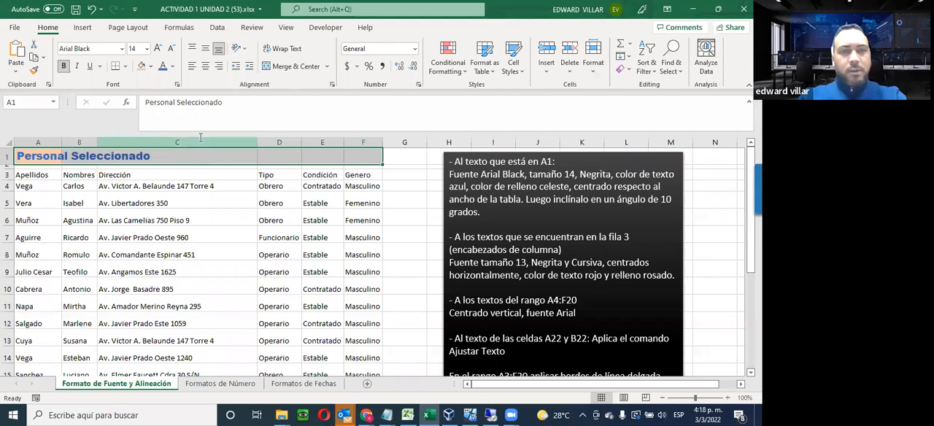
{"action": "left_click", "coordinate": [293, 67]}
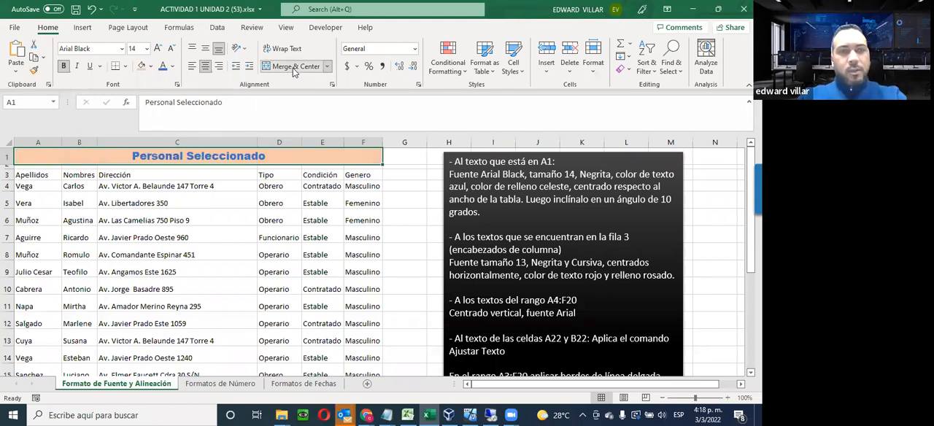
{"action": "left_click", "coordinate": [135, 200]}
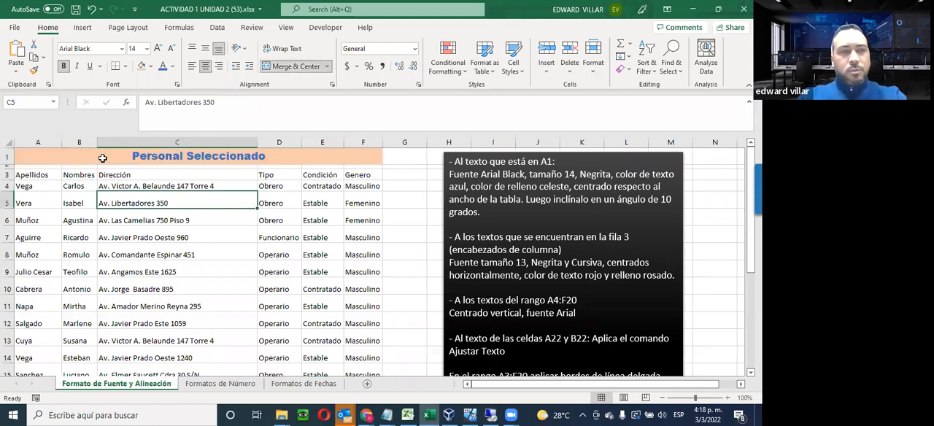
{"action": "key", "text": "Left"}
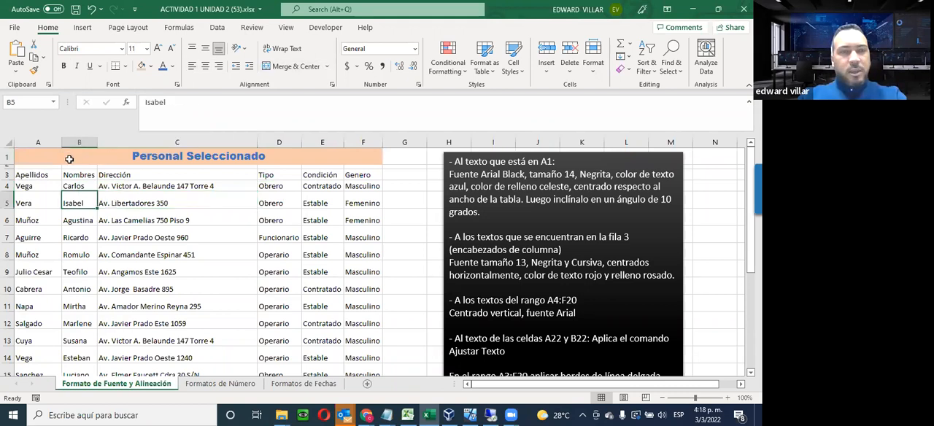
{"action": "left_click", "coordinate": [70, 159]}
{"action": "left_click", "coordinate": [330, 213]}
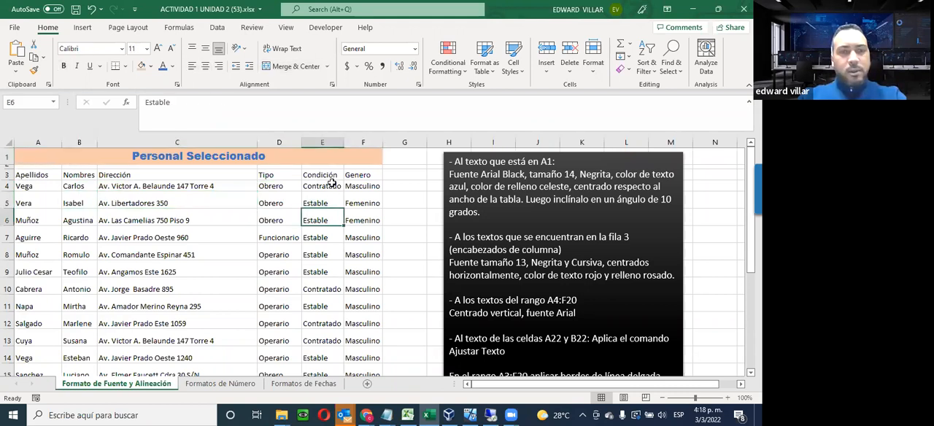
Set the merged title's text orientation to 10 degrees and increase row 1's height to fit the tilted text
{"action": "left_click", "coordinate": [307, 158]}
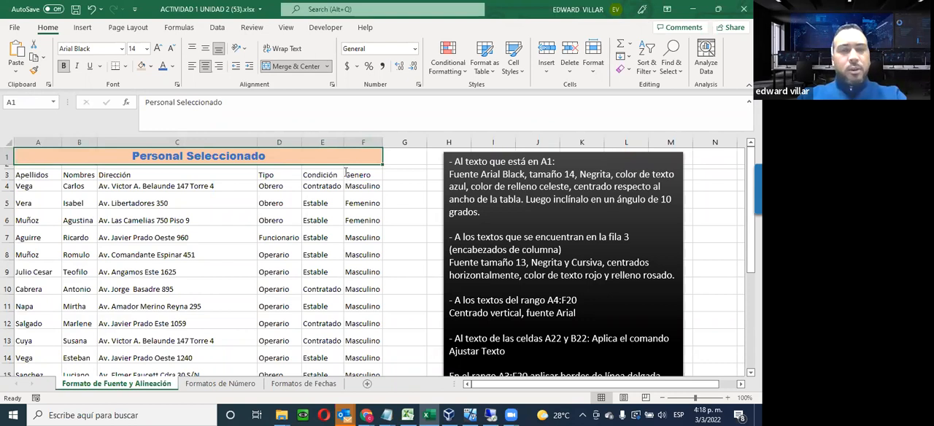
{"action": "right_click", "coordinate": [281, 160]}
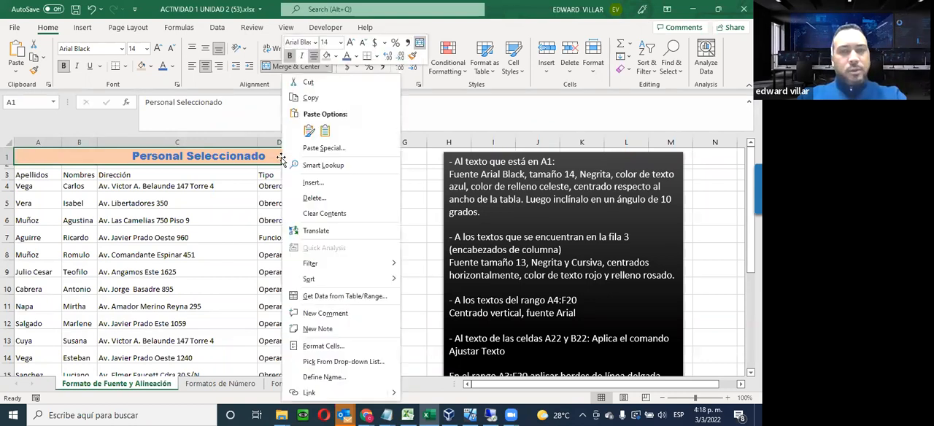
{"action": "left_click", "coordinate": [326, 348]}
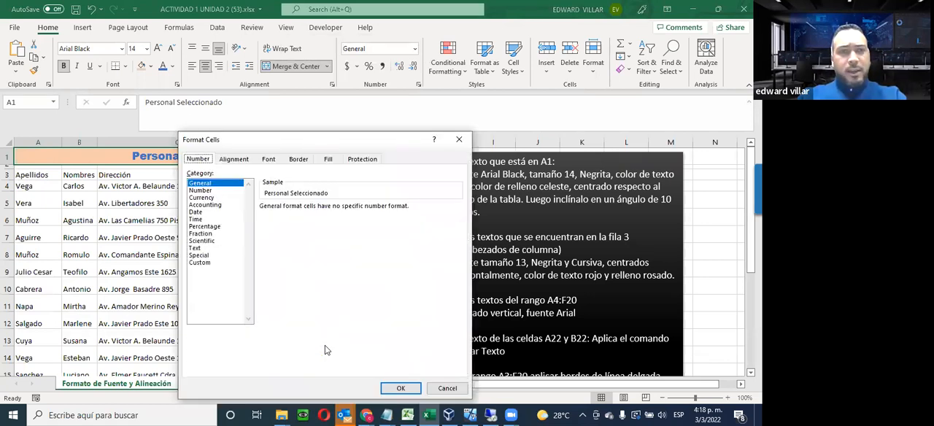
{"action": "left_click_drag", "start_coordinate": [260, 142], "coordinate": [467, 61]}
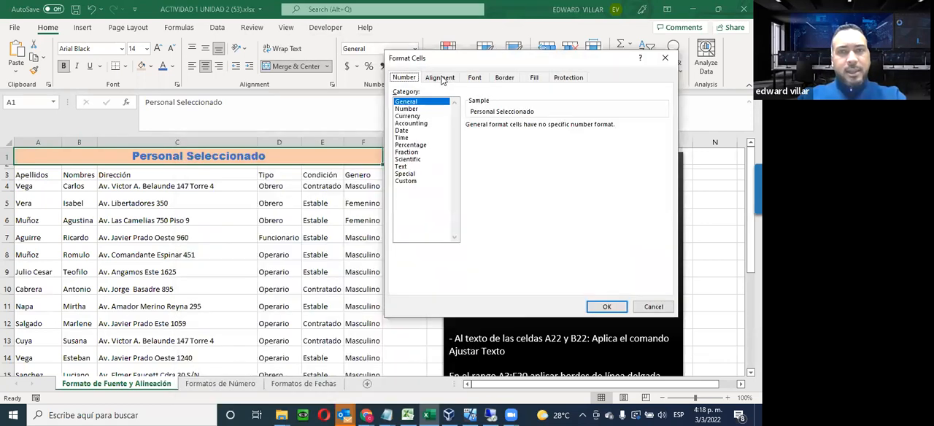
{"action": "left_click", "coordinate": [440, 77]}
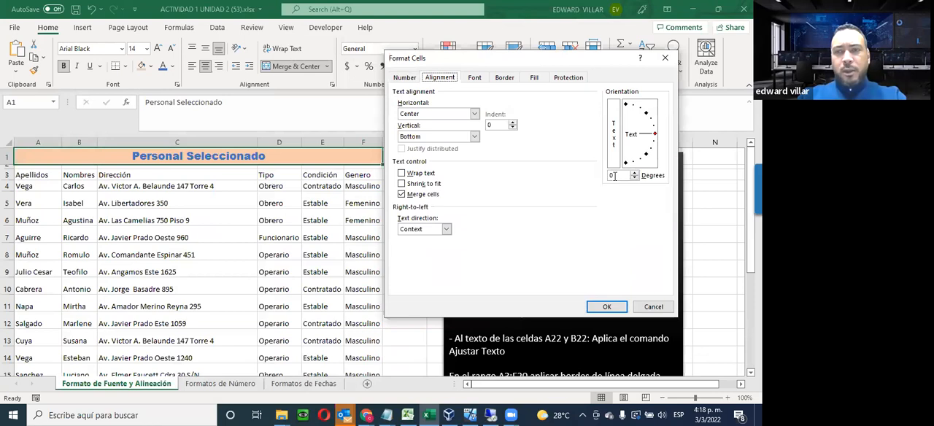
{"action": "left_click", "coordinate": [637, 173]}
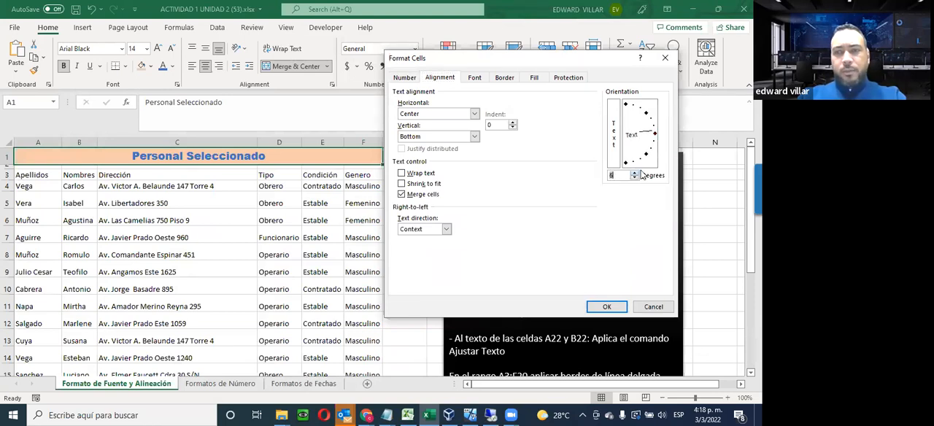
{"action": "left_click", "coordinate": [636, 173]}
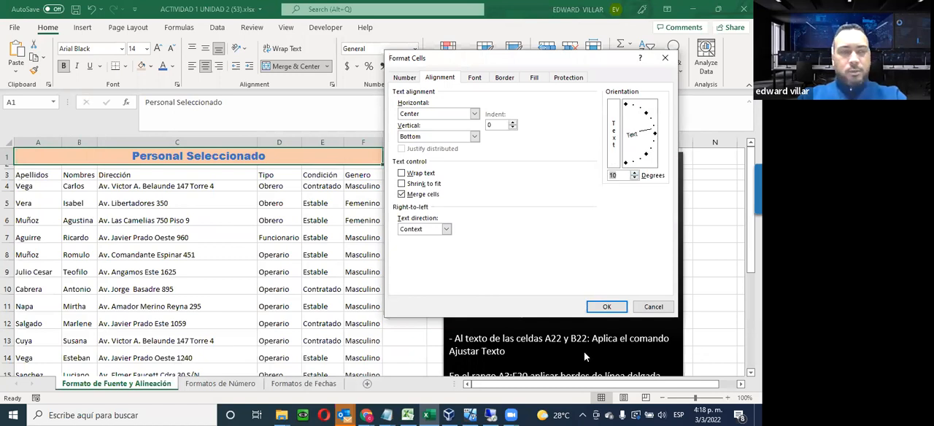
{"action": "left_click", "coordinate": [604, 307]}
{"action": "left_click_drag", "start_coordinate": [5, 156], "coordinate": [6, 180]}
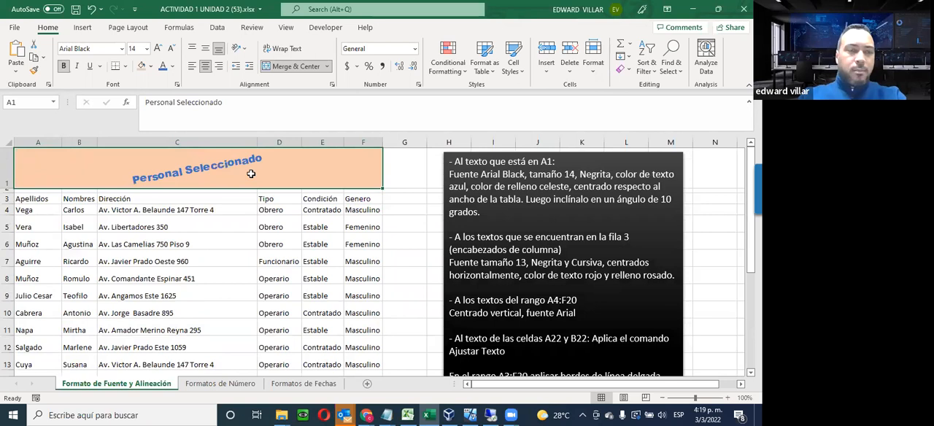
{"action": "right_click", "coordinate": [129, 171]}
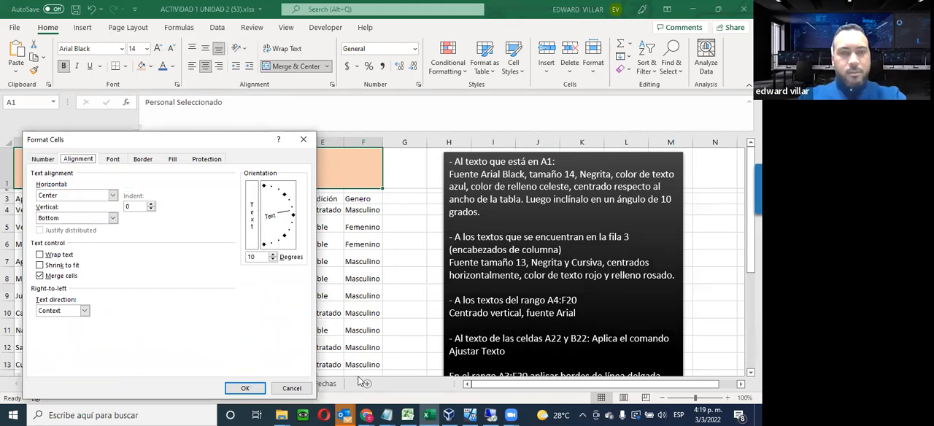
{"action": "left_click", "coordinate": [301, 138]}
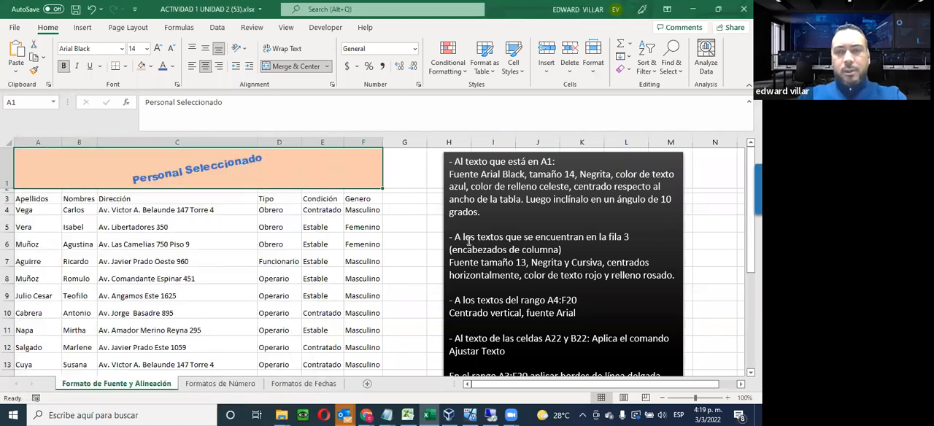
Set the font size of the column headers in A3:F3 to 13
{"action": "scroll", "coordinate": [468, 241], "scroll_direction": "down", "scroll_amount": 1}
{"action": "scroll", "coordinate": [468, 242], "scroll_direction": "down", "scroll_amount": 2}
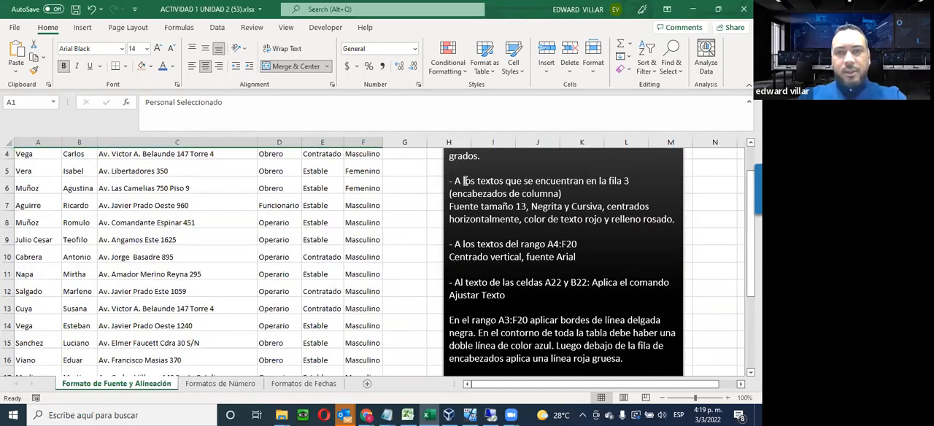
{"action": "scroll", "coordinate": [464, 181], "scroll_direction": "up", "scroll_amount": 3}
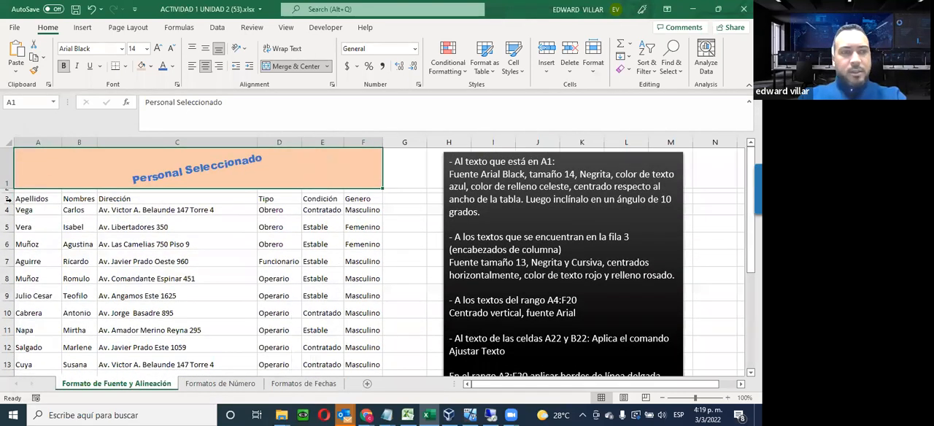
{"action": "left_click_drag", "start_coordinate": [33, 199], "coordinate": [80, 198]}
{"action": "left_click_drag", "start_coordinate": [223, 192], "coordinate": [363, 199]}
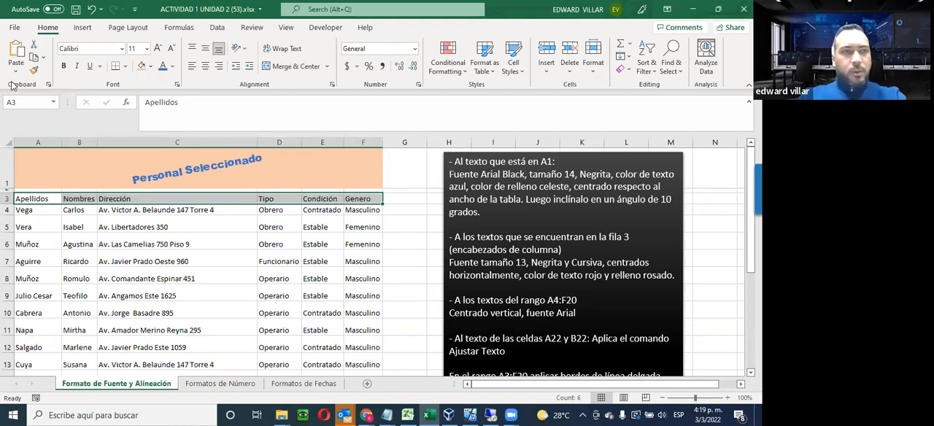
{"action": "left_click", "coordinate": [146, 49]}
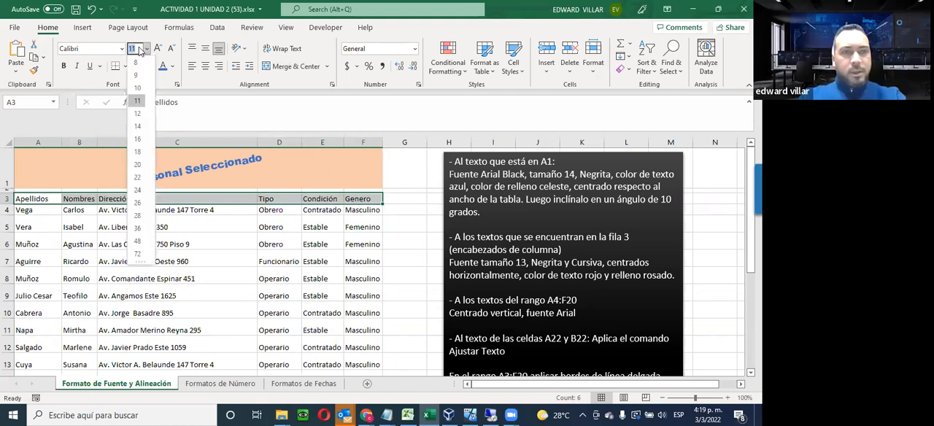
{"action": "type", "text": "13"}
{"action": "key", "text": "Return"}
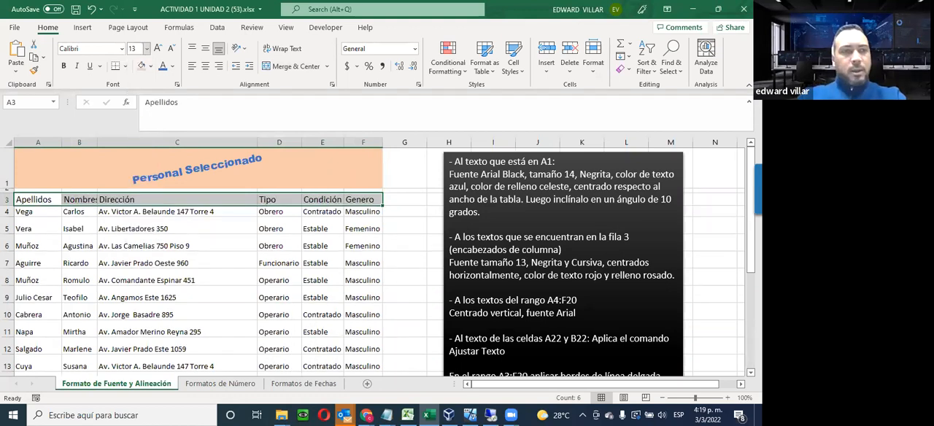
Make the column headers in A3:F3 bold and italic, and center them horizontally
{"action": "left_click", "coordinate": [64, 68]}
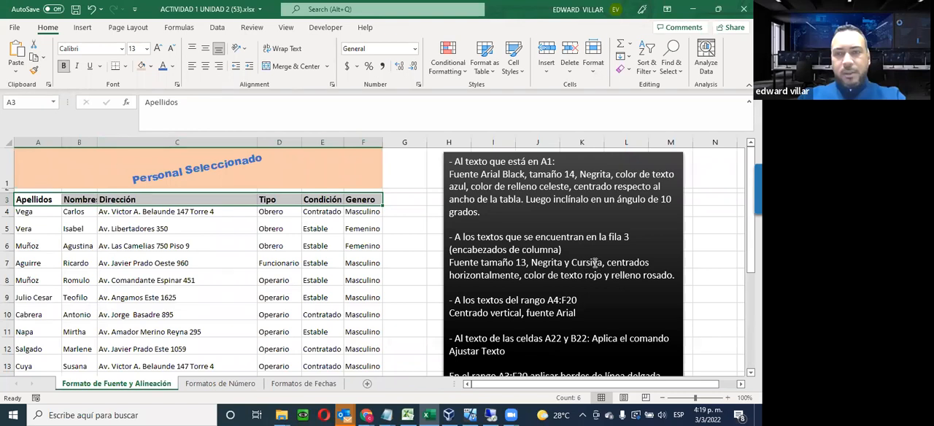
{"action": "left_click", "coordinate": [79, 66]}
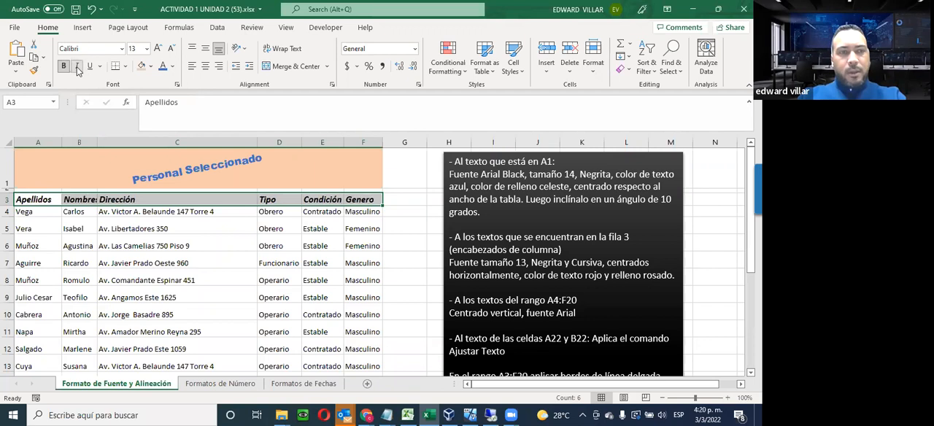
{"action": "left_click", "coordinate": [78, 66]}
{"action": "left_click", "coordinate": [78, 67]}
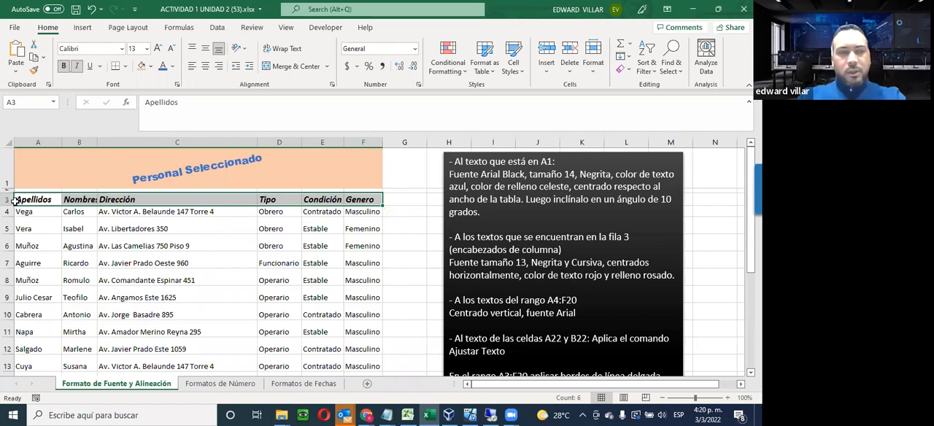
{"action": "left_click", "coordinate": [208, 67]}
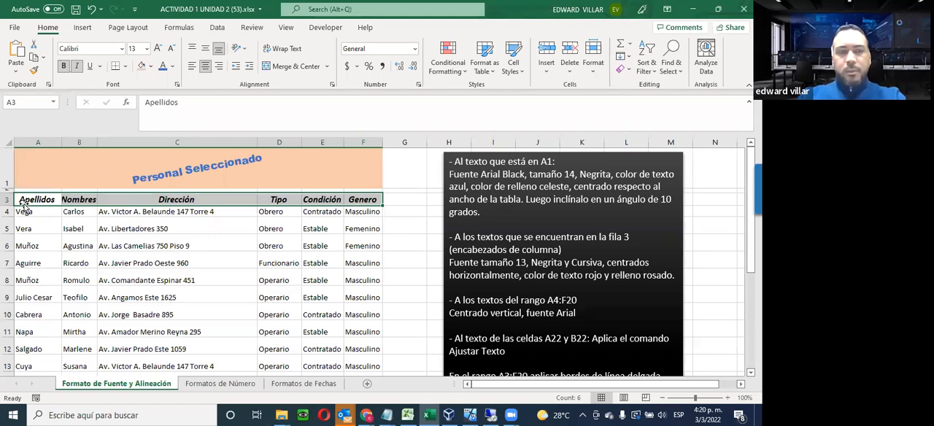
Color the header text in A3:F3 red and fill those cells with the same light orange as the title
{"action": "left_click", "coordinate": [172, 66]}
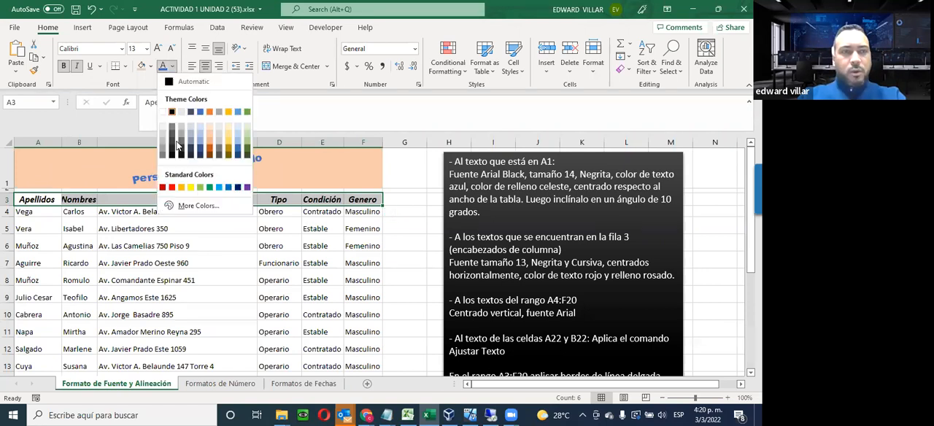
{"action": "left_click", "coordinate": [171, 187]}
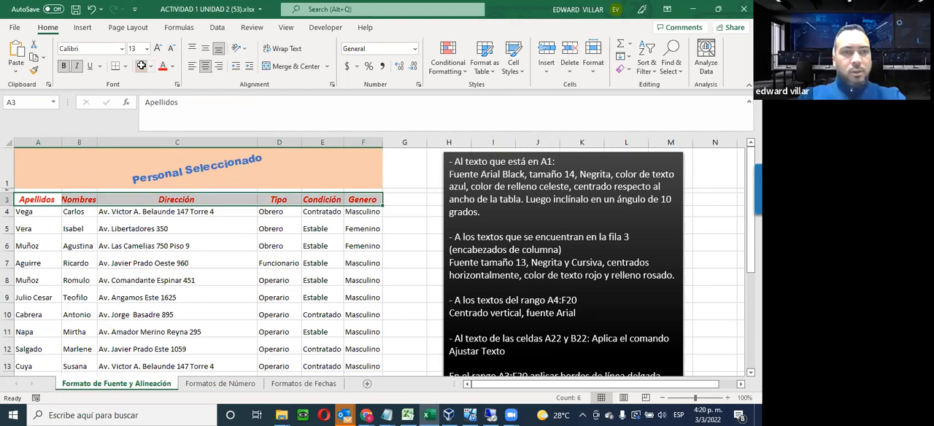
{"action": "left_click", "coordinate": [142, 66]}
{"action": "left_click", "coordinate": [146, 285]}
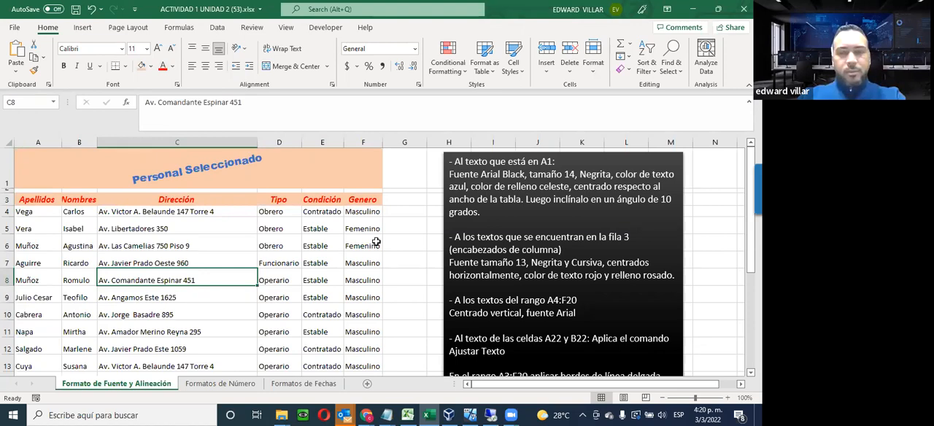
Center the texts in the range A4:F20 vertically with middle alignment
{"action": "scroll", "coordinate": [376, 241], "scroll_direction": "down", "scroll_amount": 1}
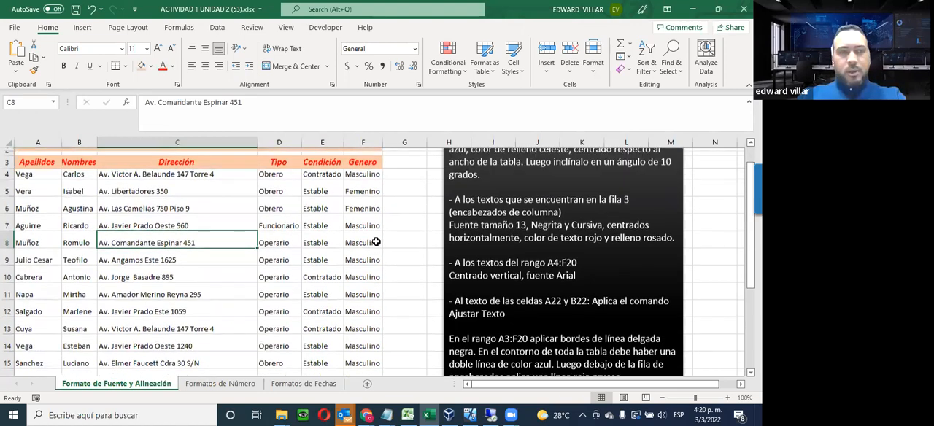
{"action": "scroll", "coordinate": [376, 242], "scroll_direction": "down", "scroll_amount": 1}
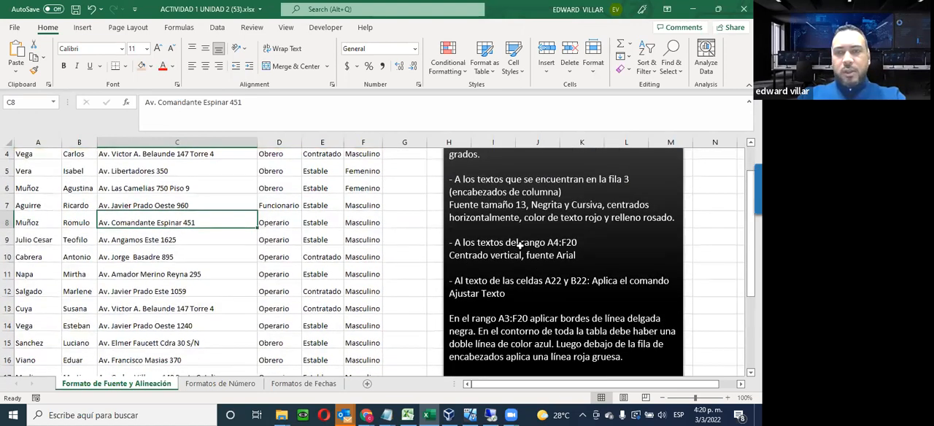
{"action": "left_click", "coordinate": [26, 155]}
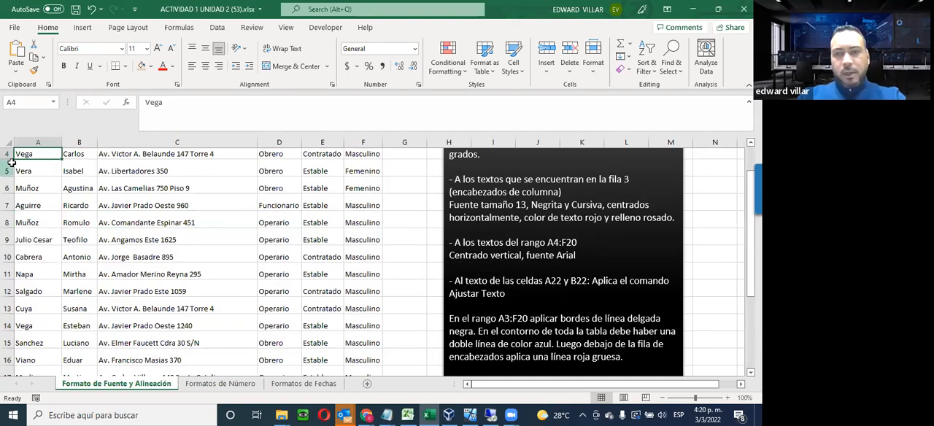
{"action": "left_click_drag", "start_coordinate": [18, 154], "coordinate": [357, 352]}
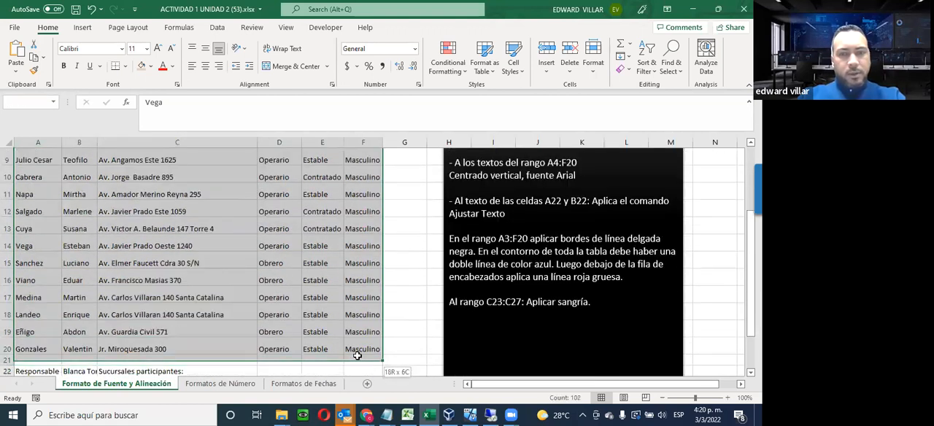
{"action": "left_click", "coordinate": [206, 48]}
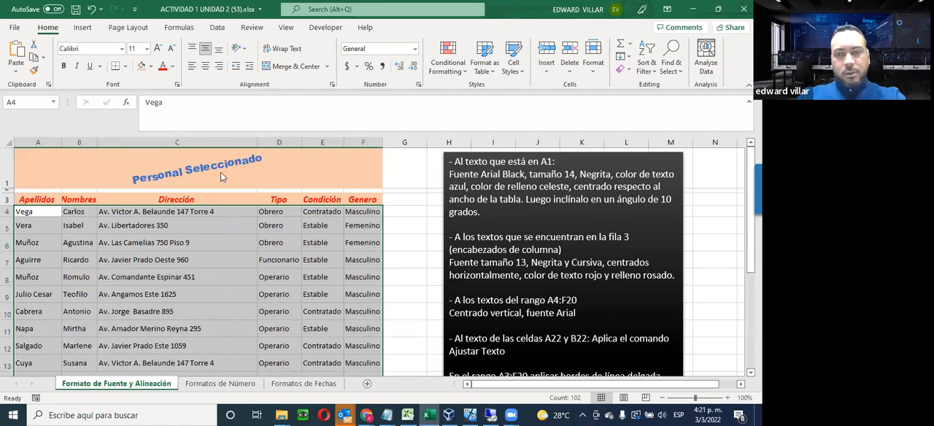
Change the font of the range A4:F20 to Arial
{"action": "scroll", "coordinate": [221, 175], "scroll_direction": "down", "scroll_amount": 1}
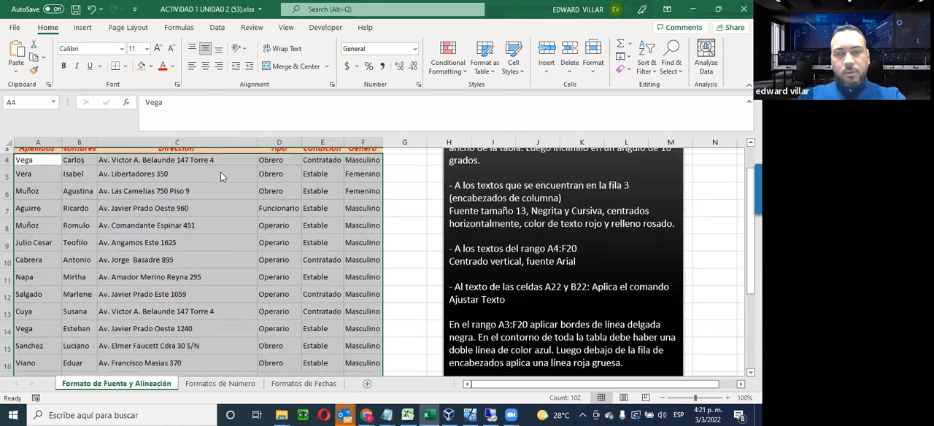
{"action": "left_click", "coordinate": [121, 49]}
{"action": "scroll", "coordinate": [106, 128], "scroll_direction": "down", "scroll_amount": 2}
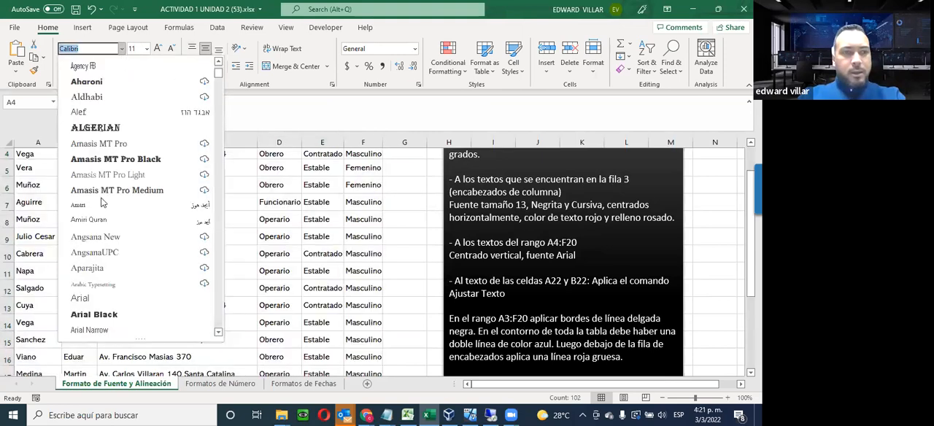
{"action": "scroll", "coordinate": [107, 211], "scroll_direction": "down", "scroll_amount": 2}
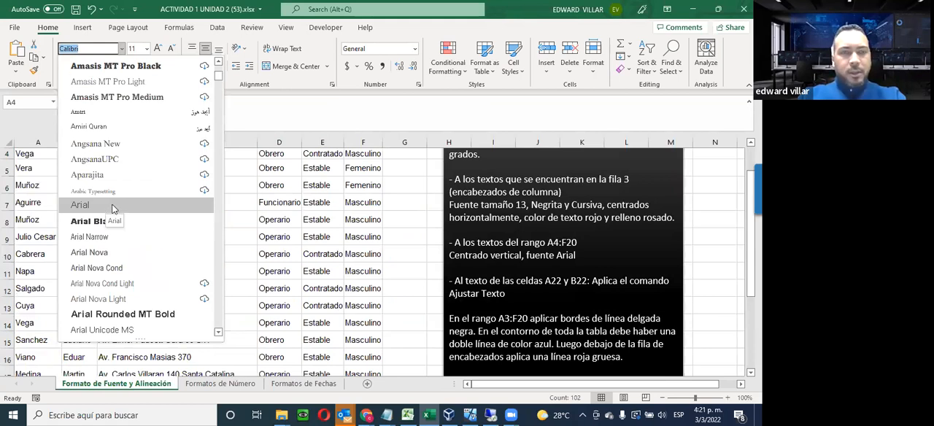
{"action": "left_click", "coordinate": [114, 208]}
{"action": "left_click", "coordinate": [121, 219]}
{"action": "scroll", "coordinate": [120, 219], "scroll_direction": "up", "scroll_amount": 1}
{"action": "scroll", "coordinate": [115, 245], "scroll_direction": "up", "scroll_amount": 2}
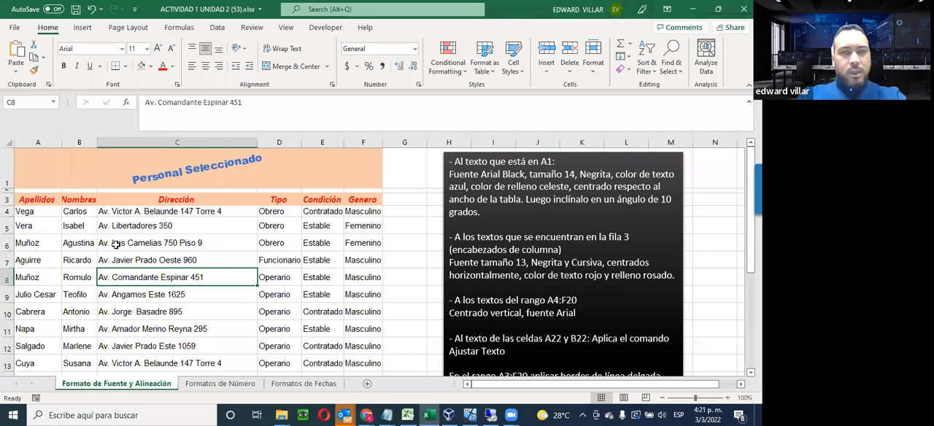
Review the font and alignment settings of data cell C4, header cell C3 and the merged title in A1
{"action": "left_click", "coordinate": [116, 245]}
{"action": "left_click", "coordinate": [120, 211]}
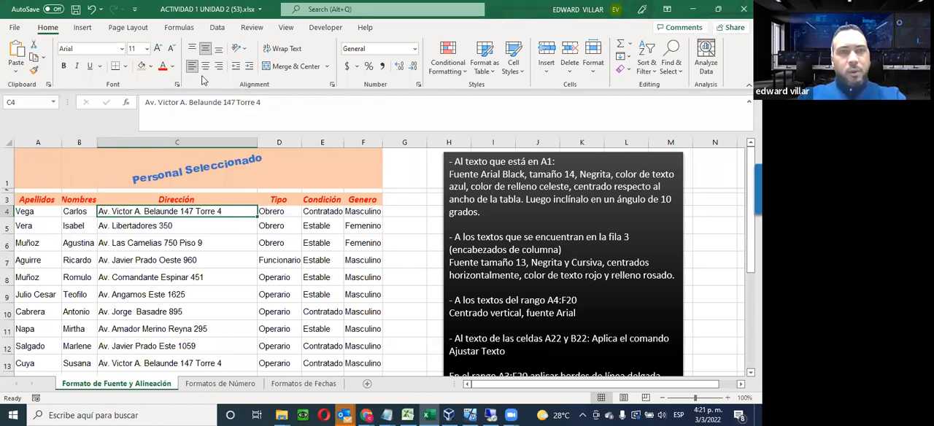
{"action": "left_click", "coordinate": [206, 51]}
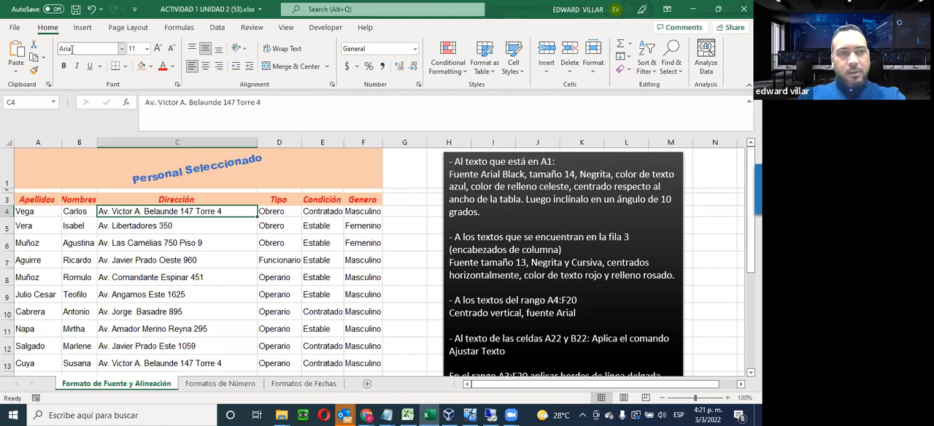
{"action": "left_click", "coordinate": [133, 199]}
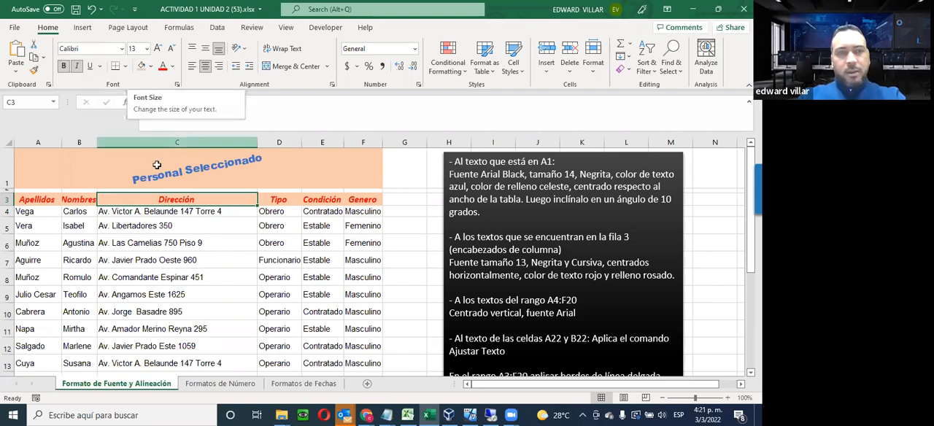
{"action": "left_click", "coordinate": [129, 173]}
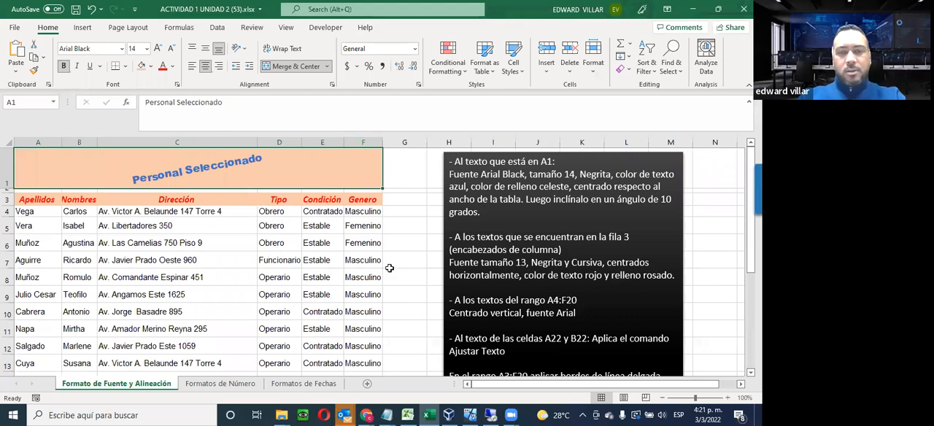
Read the remaining activity instructions and examine the cut-off texts in cells A22 and B22 that require Ajustar Texto
{"action": "scroll", "coordinate": [406, 274], "scroll_direction": "down", "scroll_amount": 2}
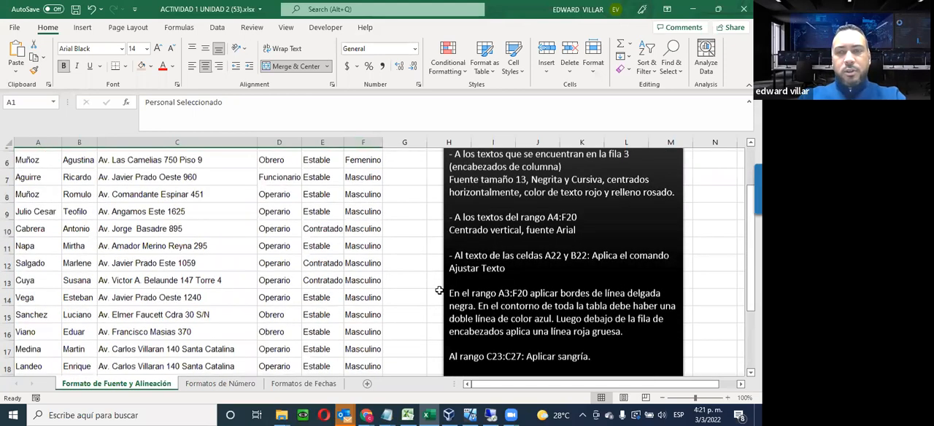
{"action": "scroll", "coordinate": [439, 291], "scroll_direction": "up", "scroll_amount": 1}
{"action": "scroll", "coordinate": [439, 290], "scroll_direction": "down", "scroll_amount": 1}
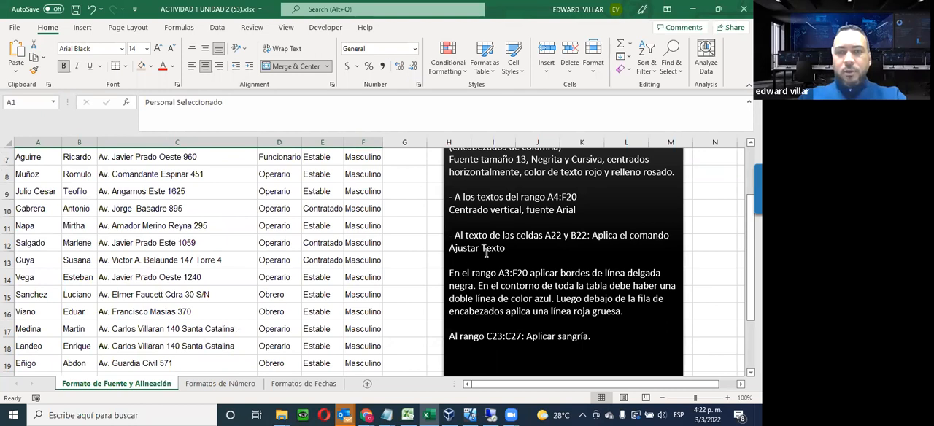
{"action": "scroll", "coordinate": [506, 251], "scroll_direction": "down", "scroll_amount": 2}
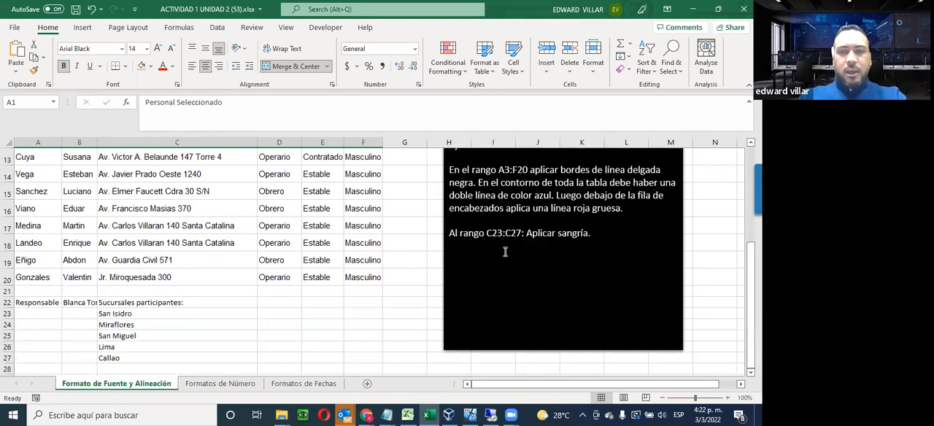
{"action": "scroll", "coordinate": [504, 251], "scroll_direction": "up", "scroll_amount": 3}
{"action": "scroll", "coordinate": [77, 329], "scroll_direction": "down", "scroll_amount": 3}
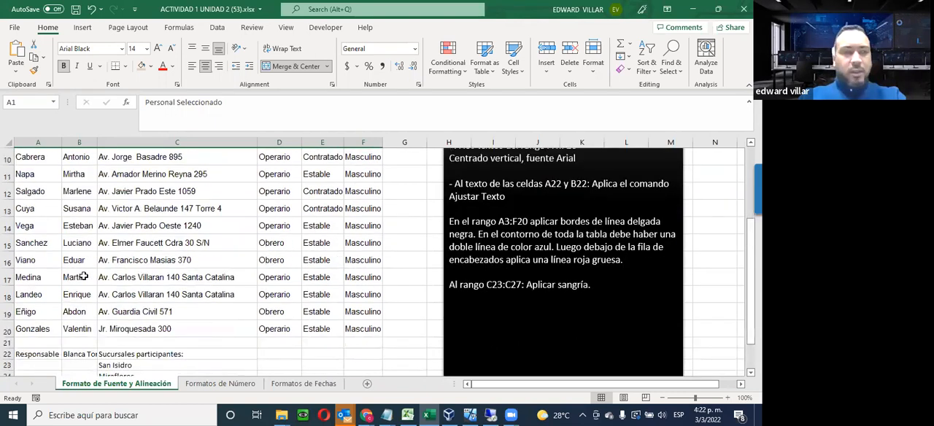
{"action": "left_click", "coordinate": [34, 305]}
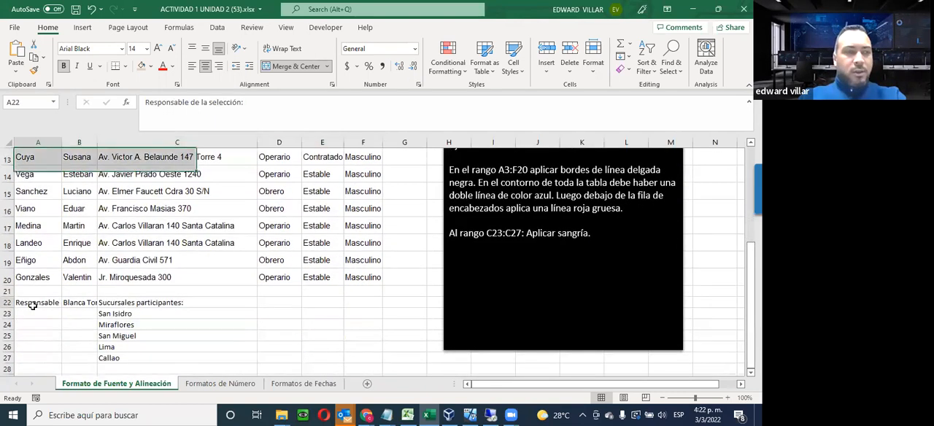
{"action": "left_click", "coordinate": [76, 302]}
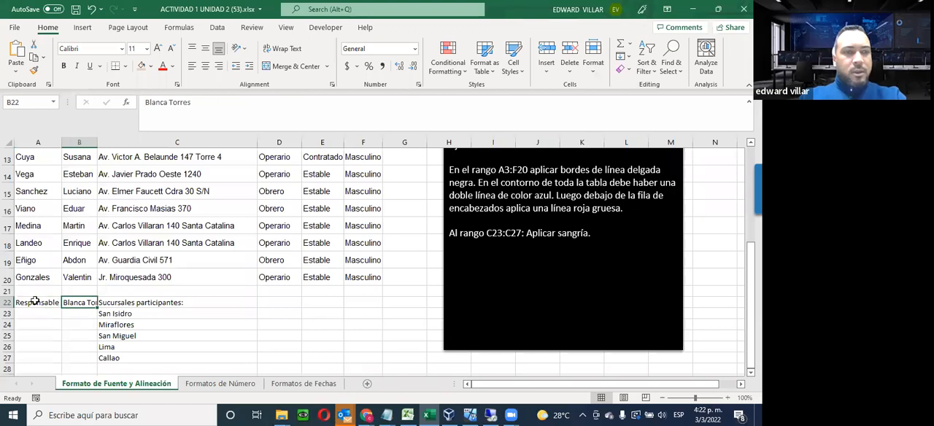
{"action": "left_click", "coordinate": [57, 301]}
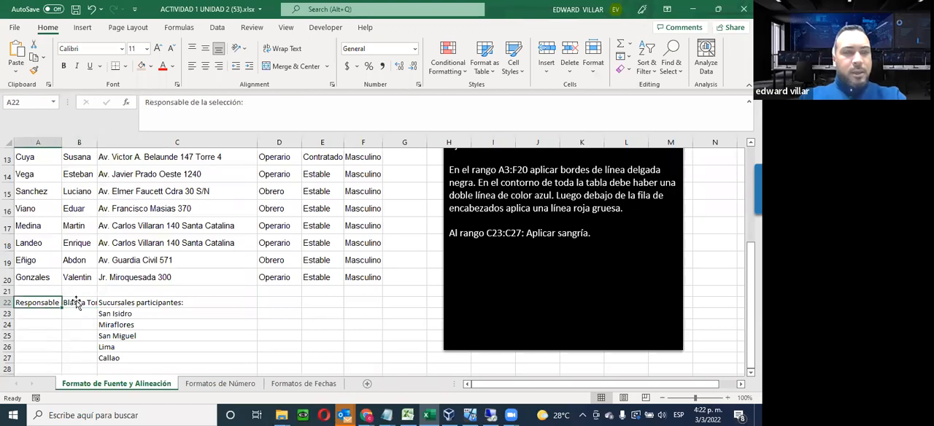
{"action": "left_click", "coordinate": [76, 303]}
{"action": "left_click", "coordinate": [37, 304]}
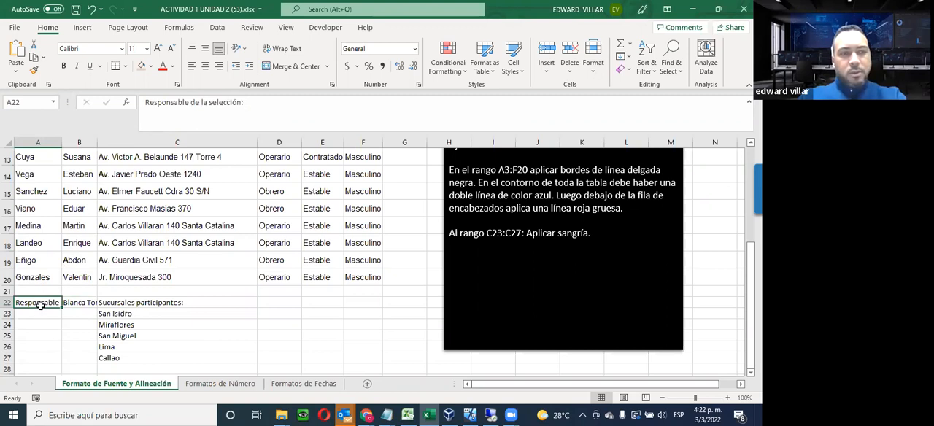
{"action": "left_click", "coordinate": [88, 304]}
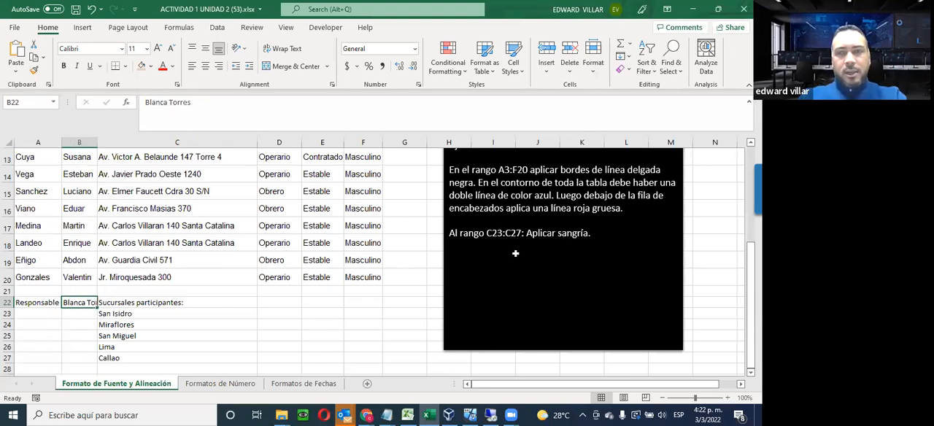
{"action": "scroll", "coordinate": [513, 254], "scroll_direction": "up", "scroll_amount": 1}
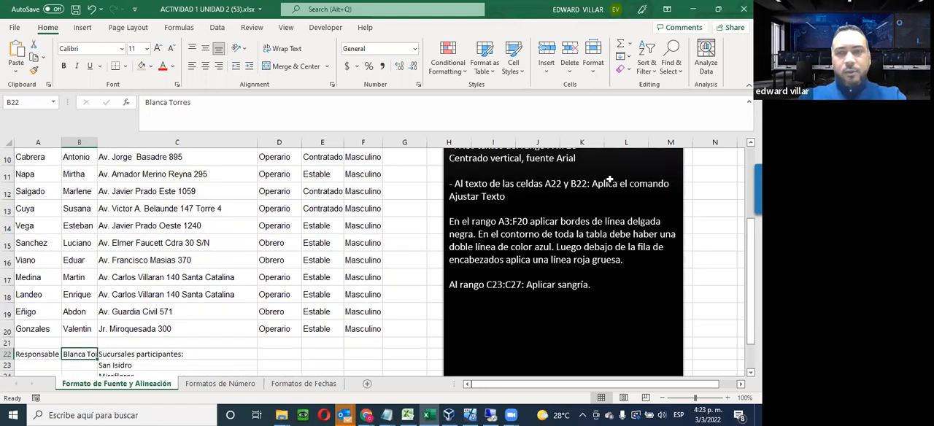
Apply Wrap Text and middle vertical alignment to the texts in cells A22 and B22
{"action": "scroll", "coordinate": [499, 197], "scroll_direction": "down", "scroll_amount": 1}
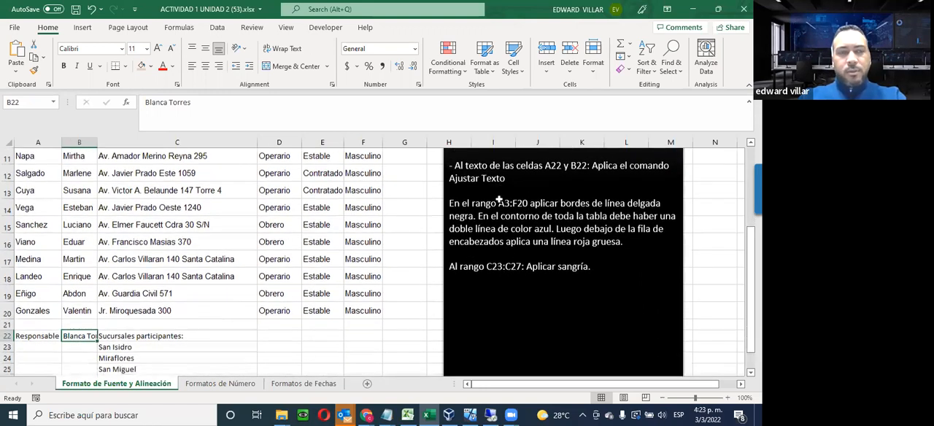
{"action": "left_click_drag", "start_coordinate": [48, 302], "coordinate": [70, 302]}
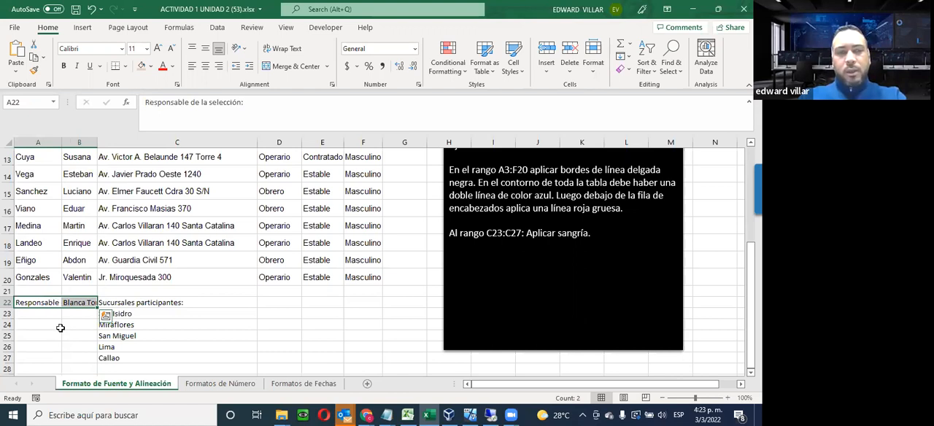
{"action": "left_click_drag", "start_coordinate": [33, 173], "coordinate": [389, 292]}
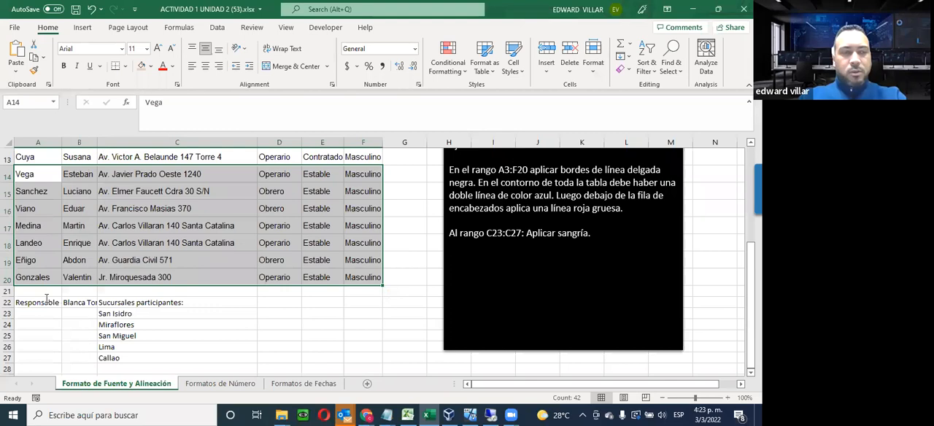
{"action": "left_click_drag", "start_coordinate": [41, 300], "coordinate": [77, 302]}
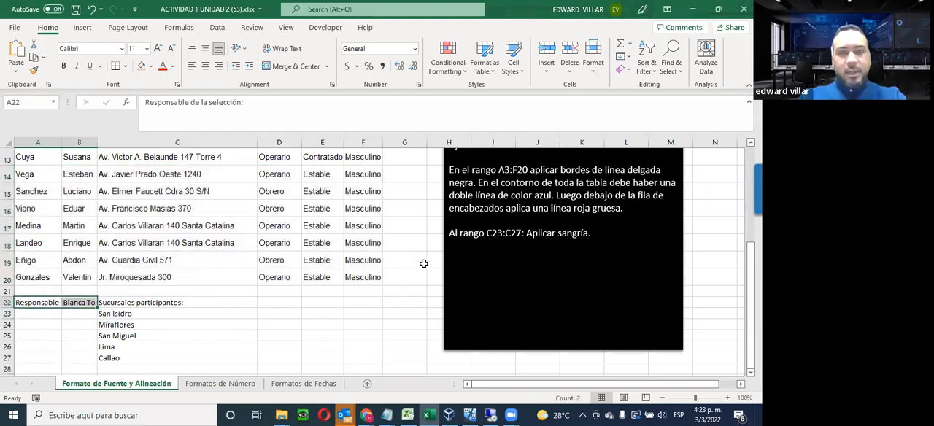
{"action": "scroll", "coordinate": [478, 197], "scroll_direction": "up", "scroll_amount": 1}
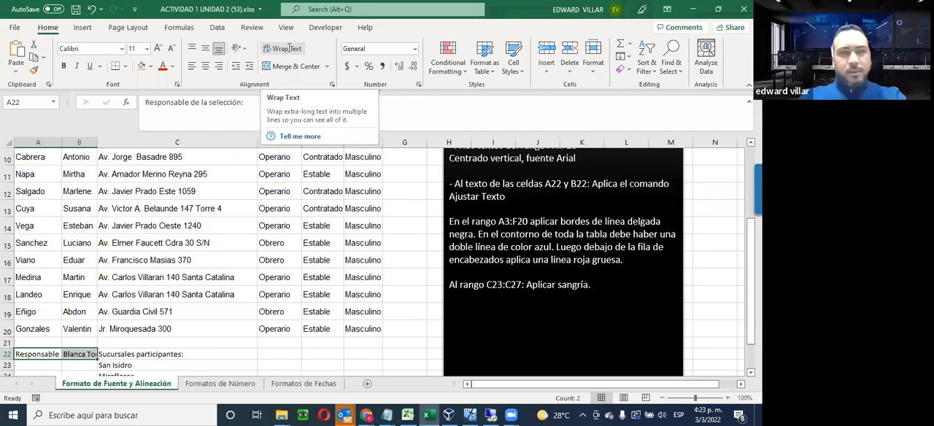
{"action": "left_click", "coordinate": [288, 48]}
{"action": "scroll", "coordinate": [44, 276], "scroll_direction": "down", "scroll_amount": 2}
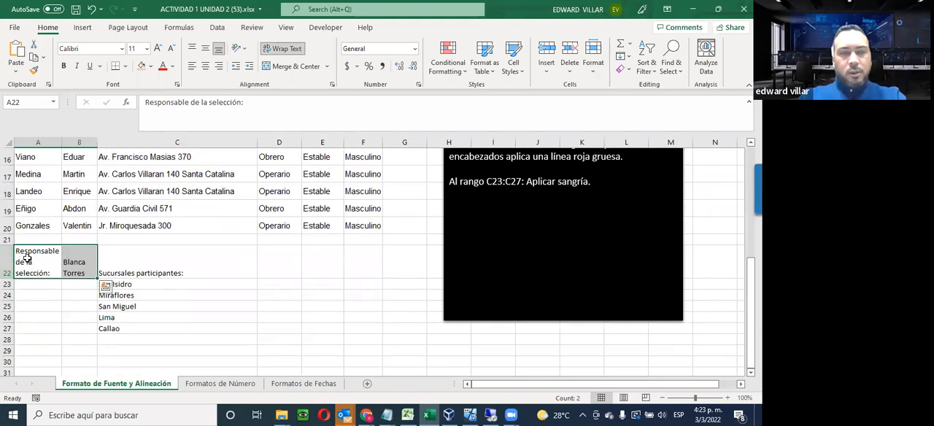
{"action": "left_click", "coordinate": [209, 48]}
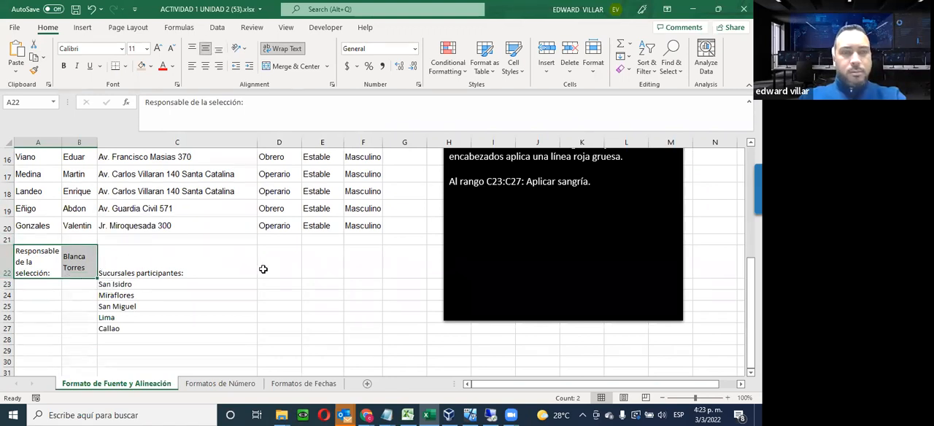
{"action": "left_click", "coordinate": [281, 289]}
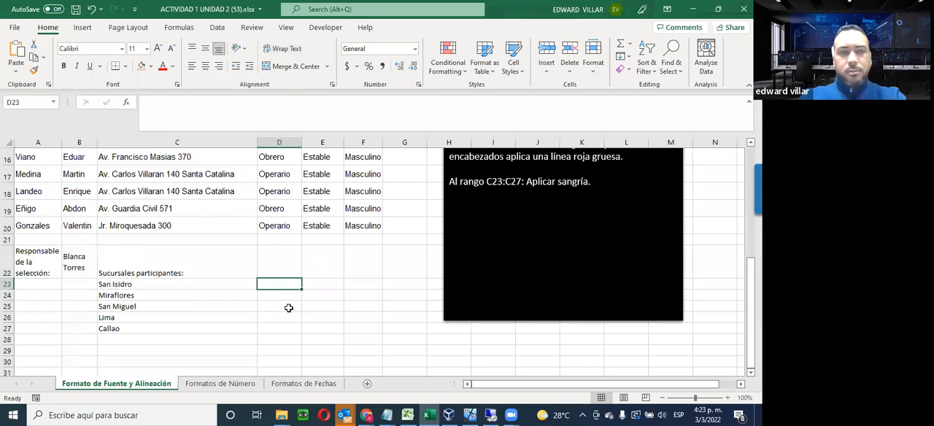
Read the border instructions for the range A3:F20 and examine the data table they apply to
{"action": "scroll", "coordinate": [323, 323], "scroll_direction": "up", "scroll_amount": 2}
{"action": "scroll", "coordinate": [324, 323], "scroll_direction": "down", "scroll_amount": 1}
{"action": "scroll", "coordinate": [557, 260], "scroll_direction": "up", "scroll_amount": 1}
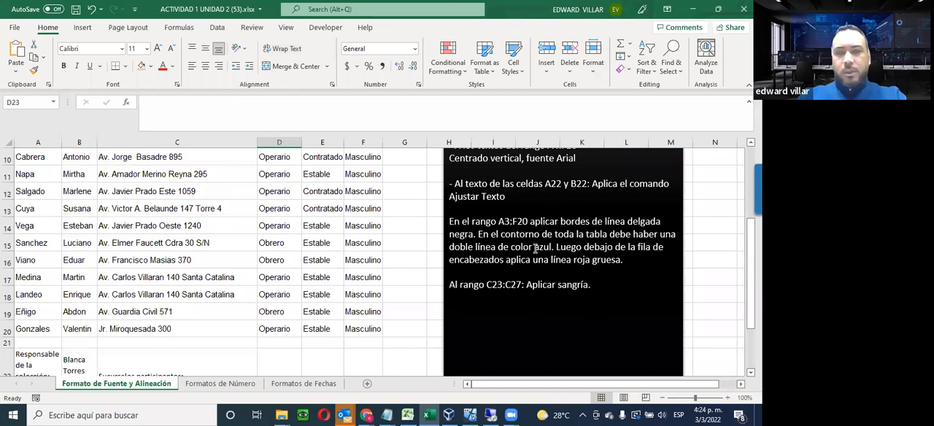
{"action": "scroll", "coordinate": [457, 225], "scroll_direction": "down", "scroll_amount": 1}
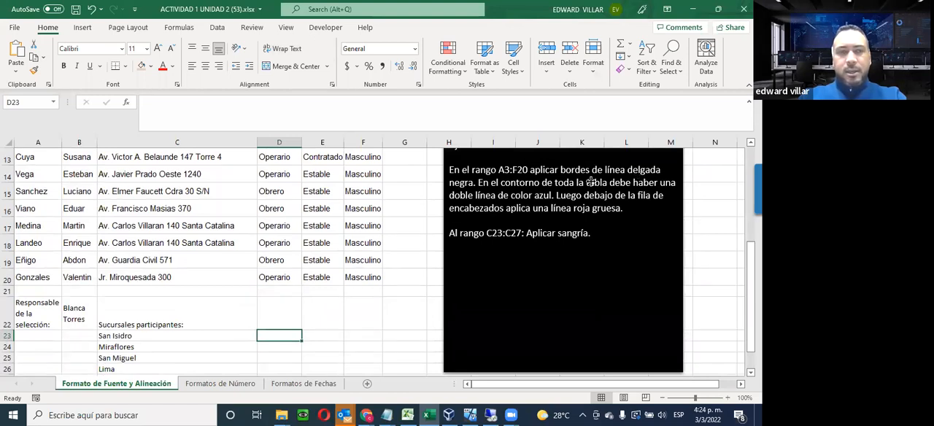
{"action": "scroll", "coordinate": [215, 150], "scroll_direction": "up", "scroll_amount": 4}
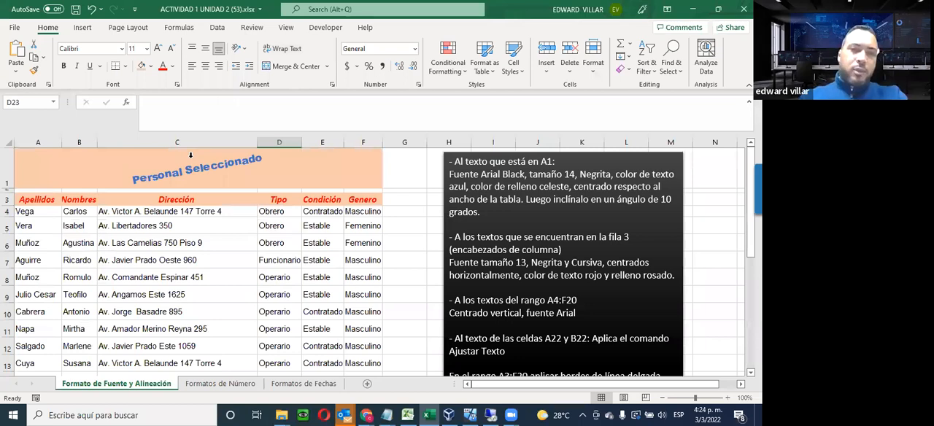
{"action": "left_click", "coordinate": [233, 238]}
{"action": "left_click", "coordinate": [298, 242]}
{"action": "left_click", "coordinate": [419, 238]}
{"action": "left_click", "coordinate": [417, 223]}
{"action": "left_click", "coordinate": [407, 210]}
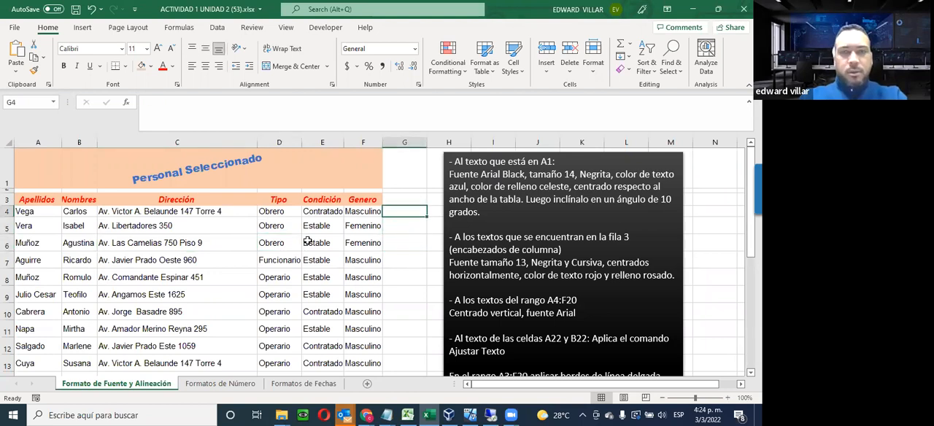
Check the sheet in the print preview, and narrow the Dirección column so that all table columns fit the page width
{"action": "left_click", "coordinate": [16, 28]}
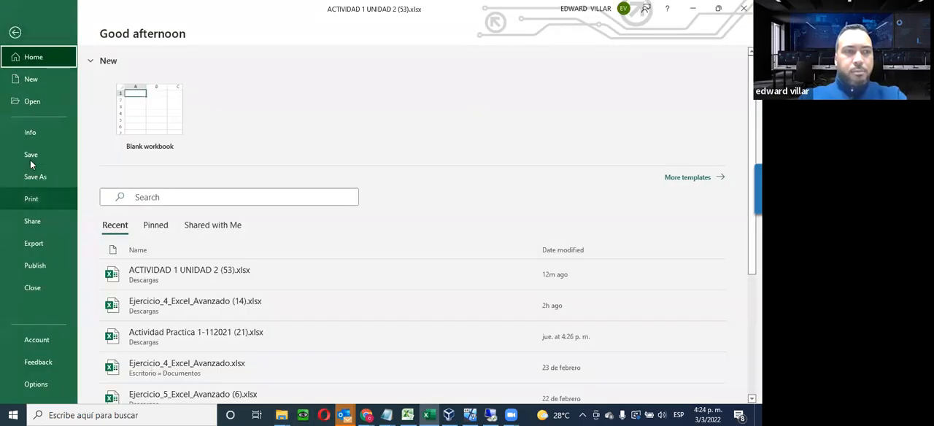
{"action": "left_click", "coordinate": [32, 199]}
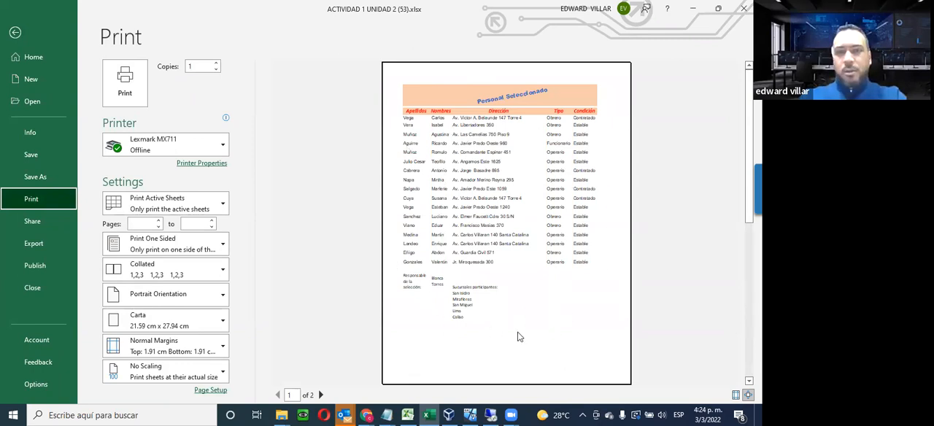
{"action": "left_click", "coordinate": [15, 34]}
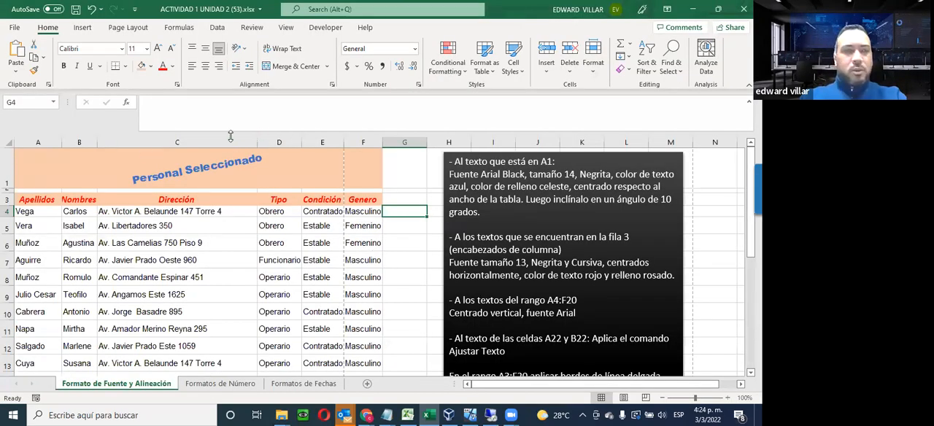
{"action": "left_click_drag", "start_coordinate": [257, 140], "coordinate": [240, 140]}
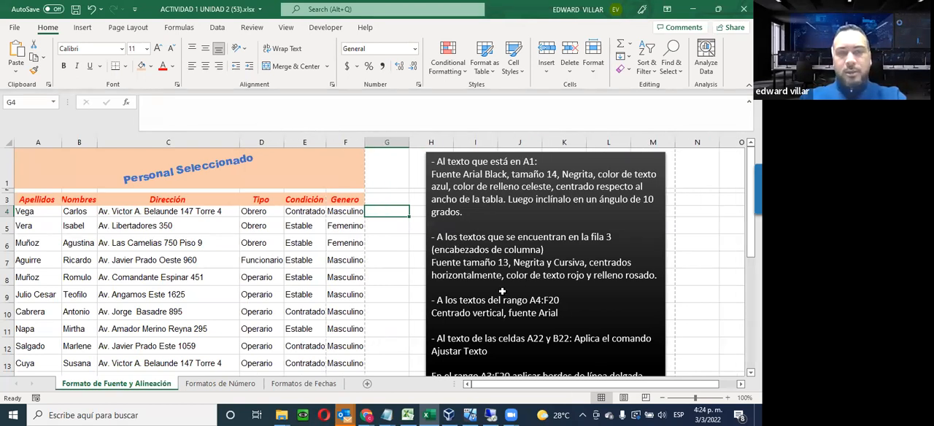
Apply All Borders with the thin black line to the table range A3:F20
{"action": "scroll", "coordinate": [527, 308], "scroll_direction": "down", "scroll_amount": 2}
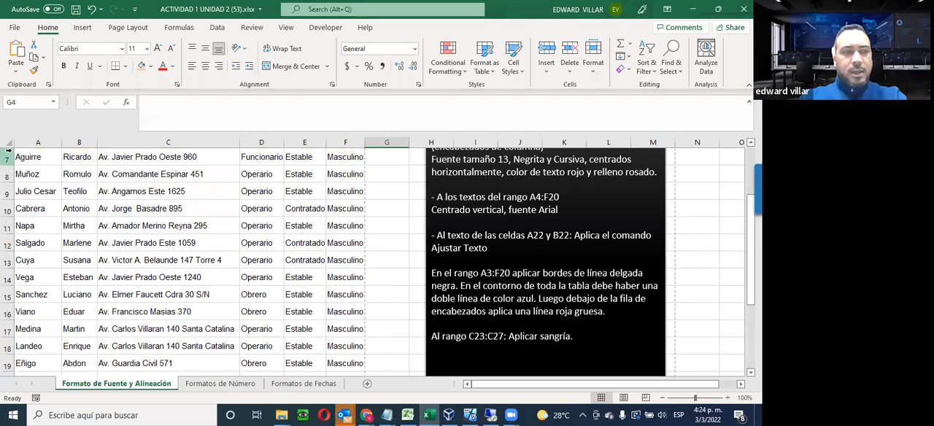
{"action": "scroll", "coordinate": [48, 189], "scroll_direction": "up", "scroll_amount": 1}
{"action": "scroll", "coordinate": [49, 190], "scroll_direction": "up", "scroll_amount": 1}
{"action": "left_click_drag", "start_coordinate": [40, 199], "coordinate": [355, 294]}
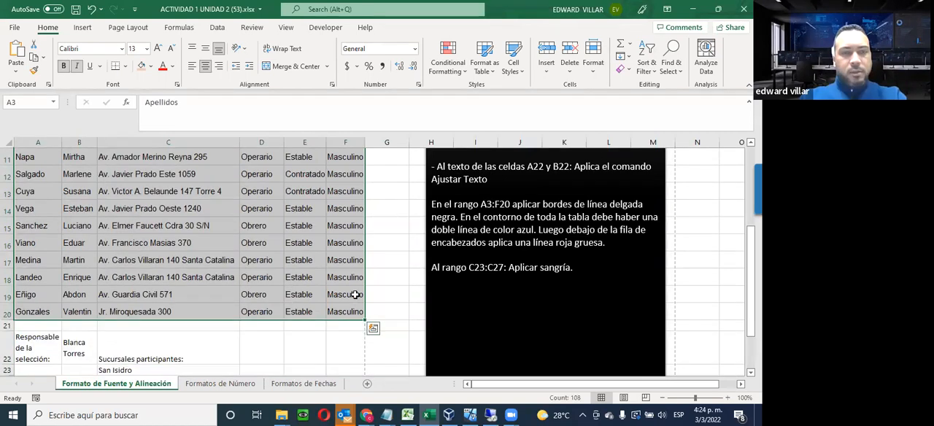
{"action": "left_click", "coordinate": [126, 66]}
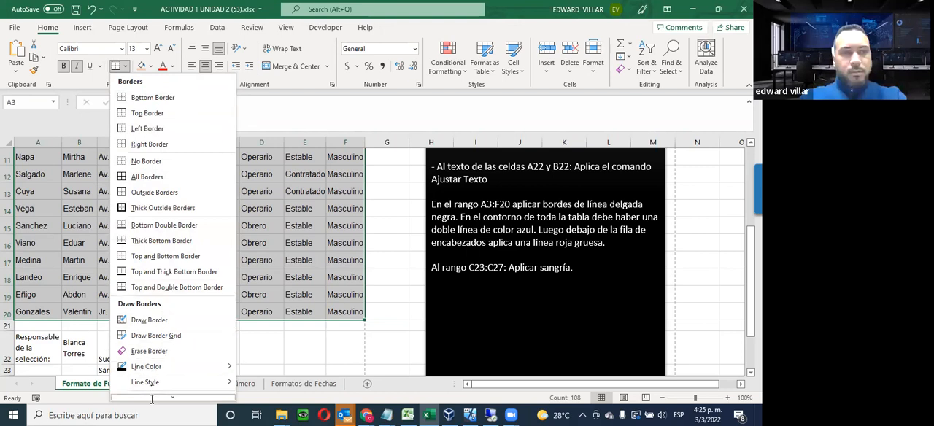
{"action": "left_click", "coordinate": [150, 179]}
{"action": "scroll", "coordinate": [111, 223], "scroll_direction": "down", "scroll_amount": 2}
{"action": "scroll", "coordinate": [111, 222], "scroll_direction": "down", "scroll_amount": 2}
{"action": "scroll", "coordinate": [9, 230], "scroll_direction": "up", "scroll_amount": 2}
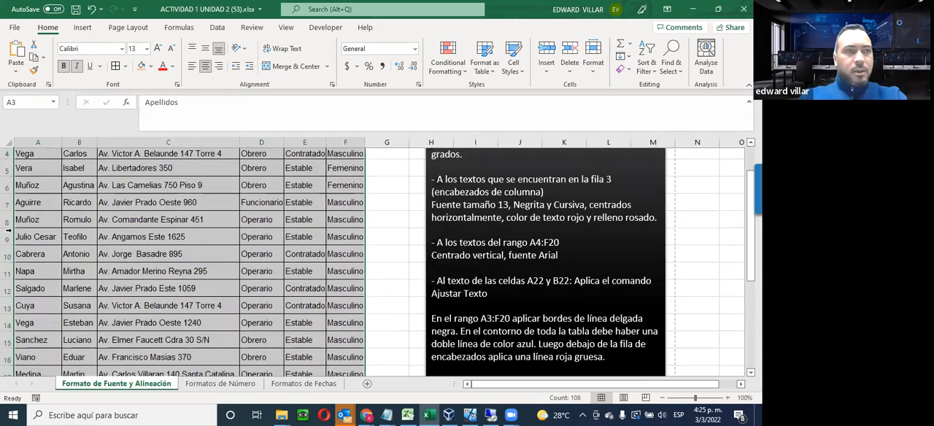
Check the bordered table in the print preview and return to the worksheet
{"action": "left_click", "coordinate": [14, 26]}
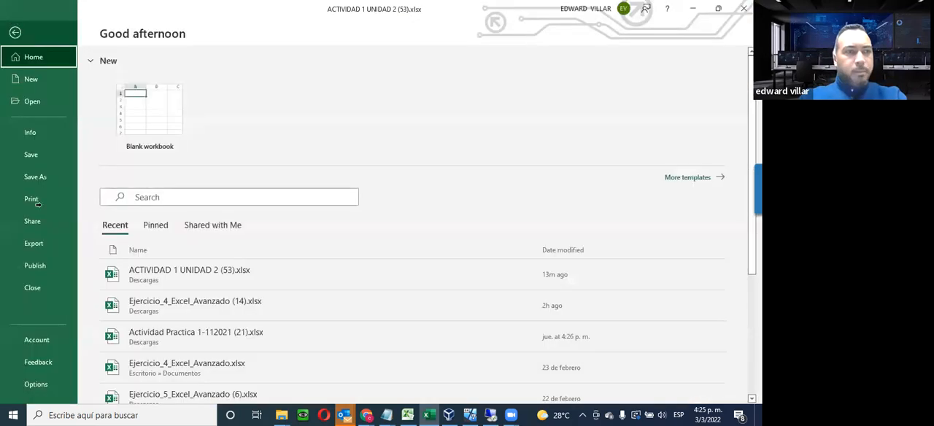
{"action": "left_click", "coordinate": [33, 200]}
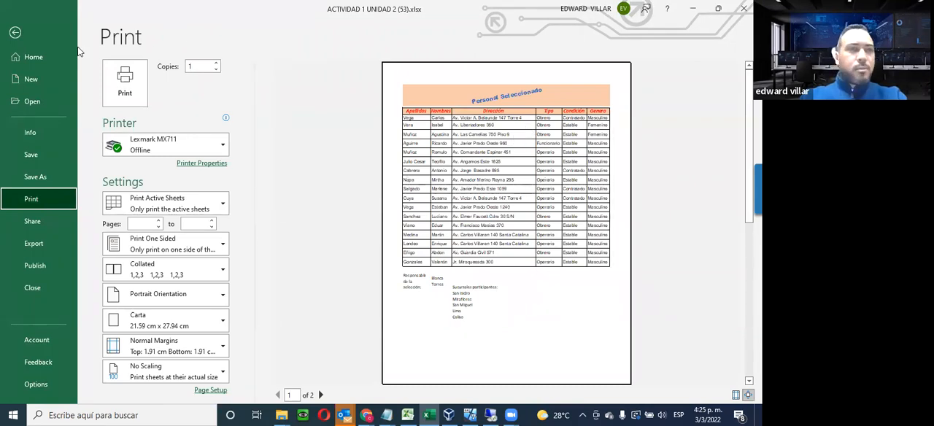
{"action": "left_click", "coordinate": [32, 49]}
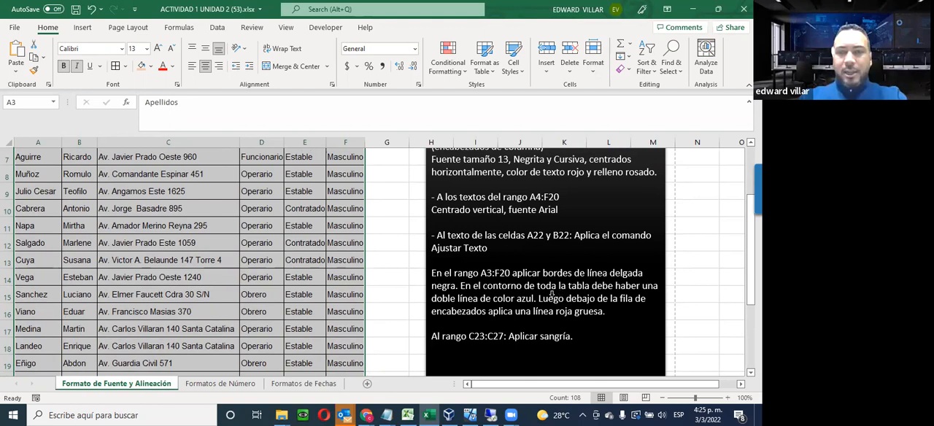
Apply a blue double-line outline border around the whole table range A3:F20 through the Format Cells border settings
{"action": "scroll", "coordinate": [328, 269], "scroll_direction": "up", "scroll_amount": 2}
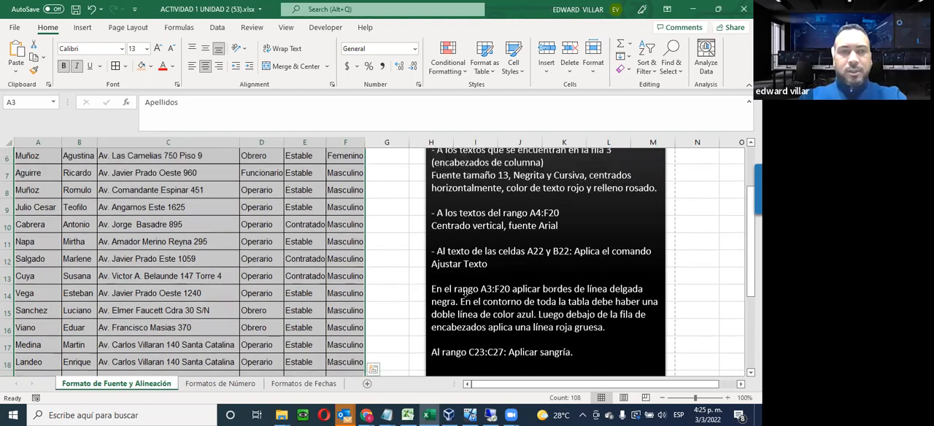
{"action": "left_click", "coordinate": [77, 229]}
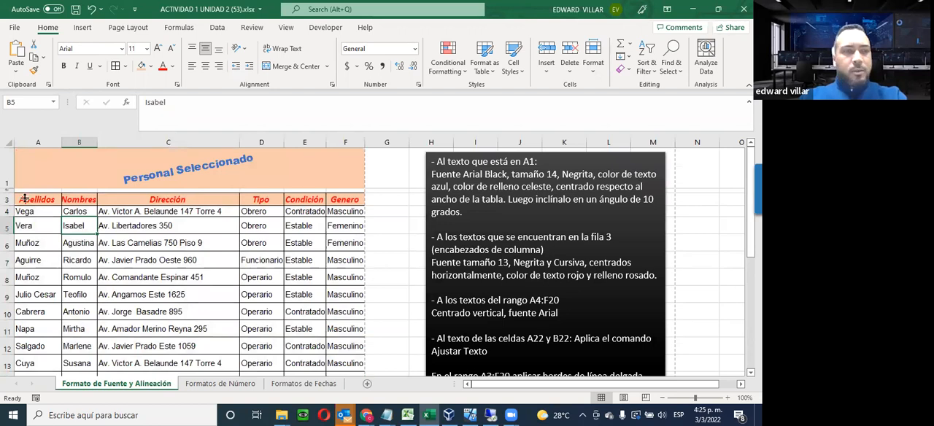
{"action": "left_click_drag", "start_coordinate": [24, 199], "coordinate": [347, 269]}
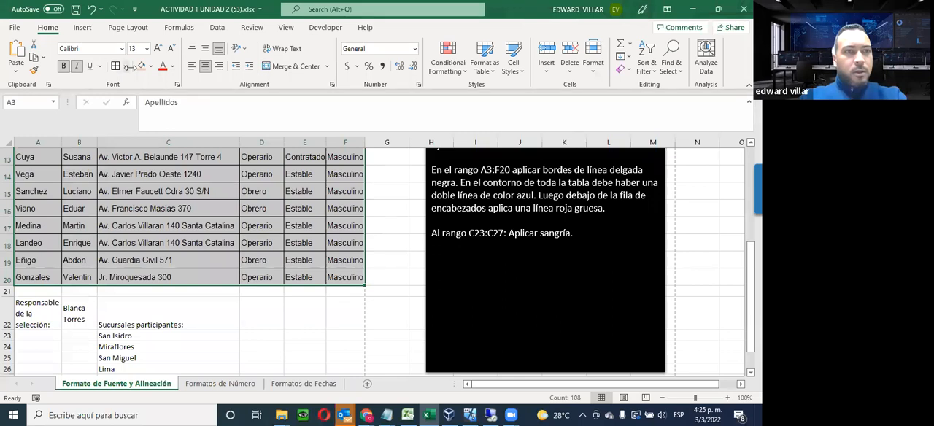
{"action": "left_click", "coordinate": [125, 67]}
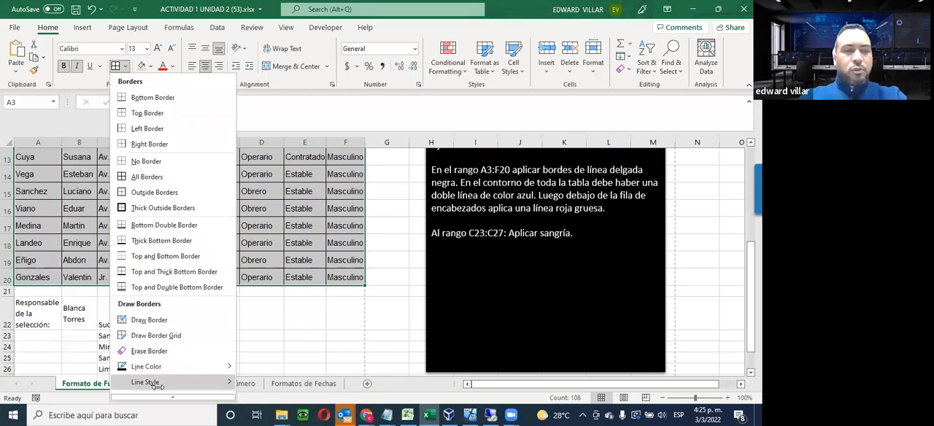
{"action": "mouse_move", "coordinate": [160, 397]}
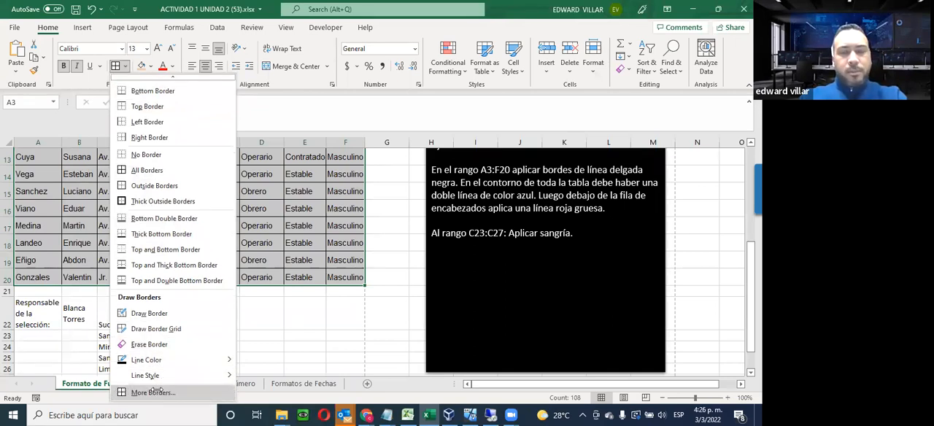
{"action": "left_click", "coordinate": [153, 391]}
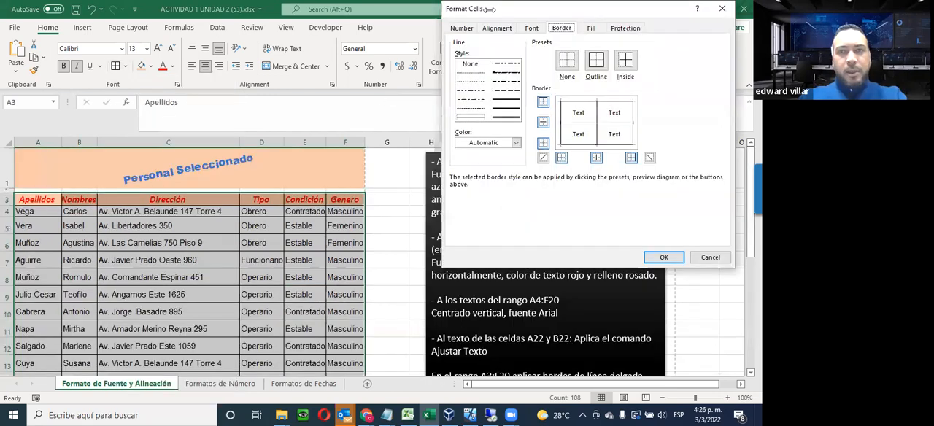
{"action": "left_click_drag", "start_coordinate": [489, 9], "coordinate": [81, 62]}
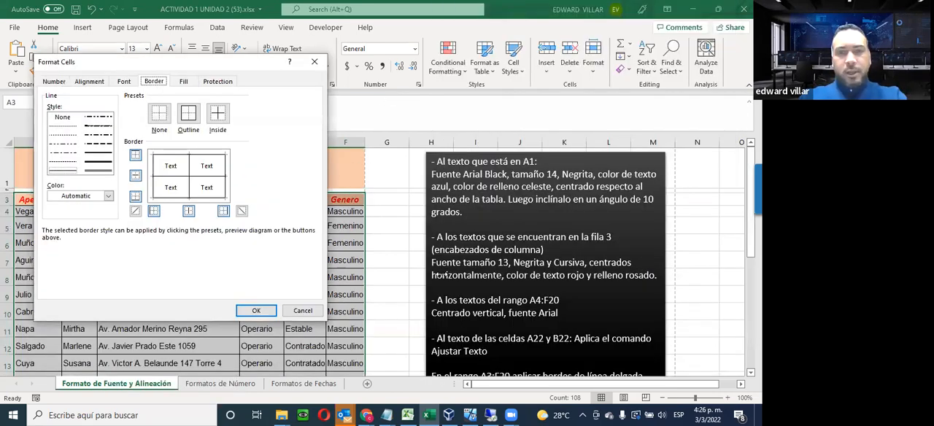
{"action": "left_click", "coordinate": [94, 170]}
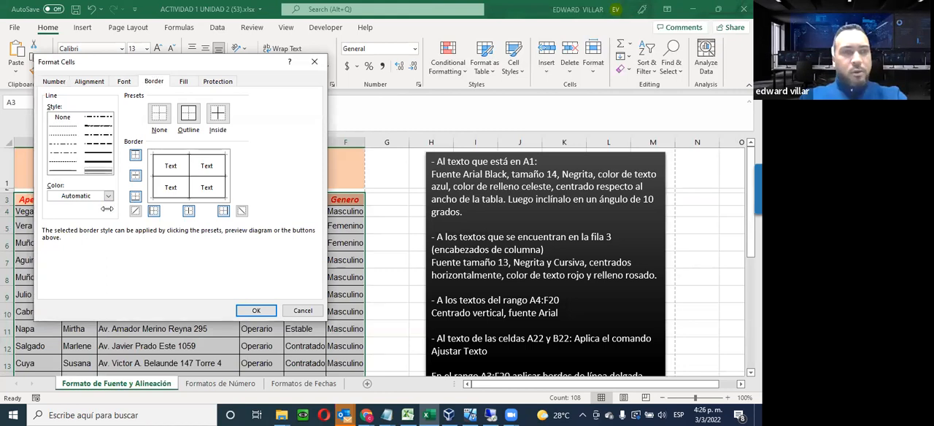
{"action": "left_click", "coordinate": [108, 196]}
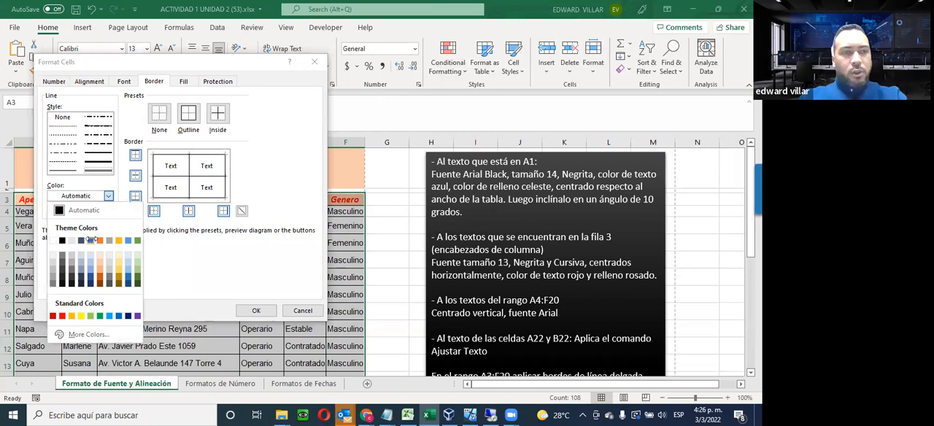
{"action": "left_click", "coordinate": [91, 241]}
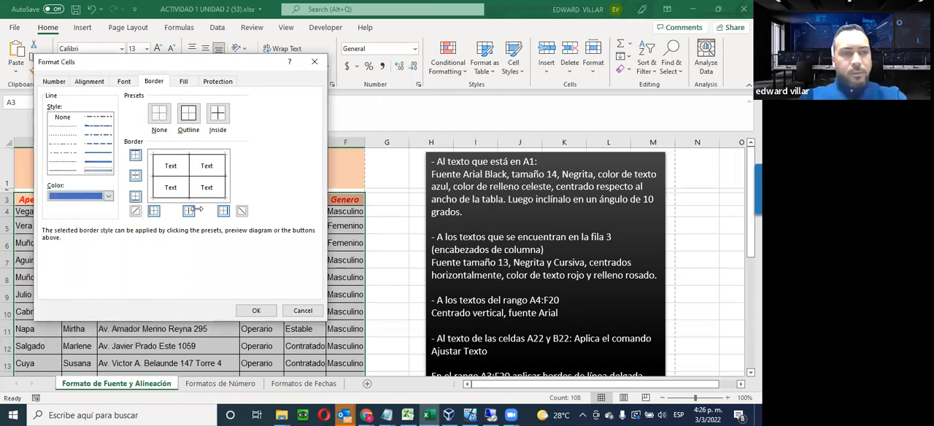
{"action": "left_click", "coordinate": [186, 114]}
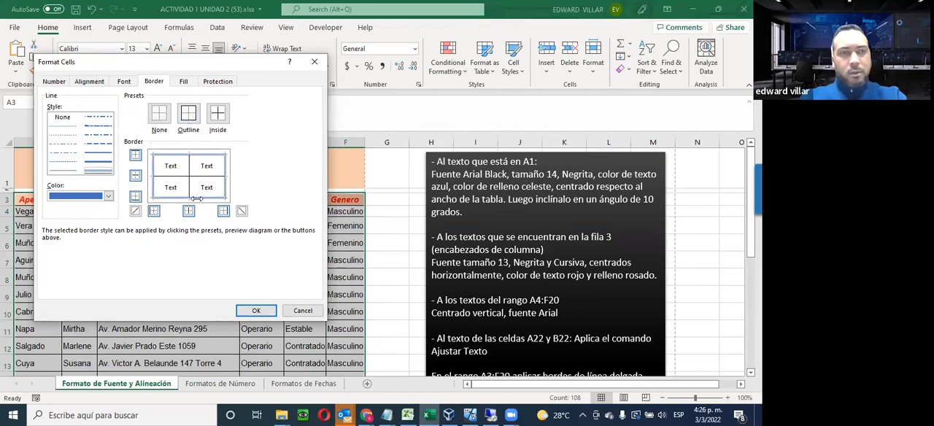
{"action": "left_click", "coordinate": [259, 311]}
{"action": "left_click_drag", "start_coordinate": [248, 244], "coordinate": [239, 252]}
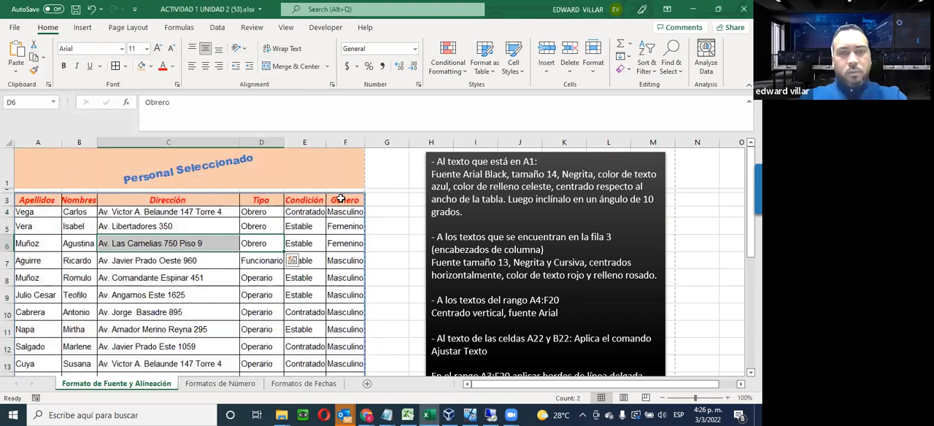
Review the border instructions for A3:F20 and compare them with the table and its header row
{"action": "scroll", "coordinate": [340, 199], "scroll_direction": "down", "scroll_amount": 6}
{"action": "scroll", "coordinate": [341, 199], "scroll_direction": "up", "scroll_amount": 3}
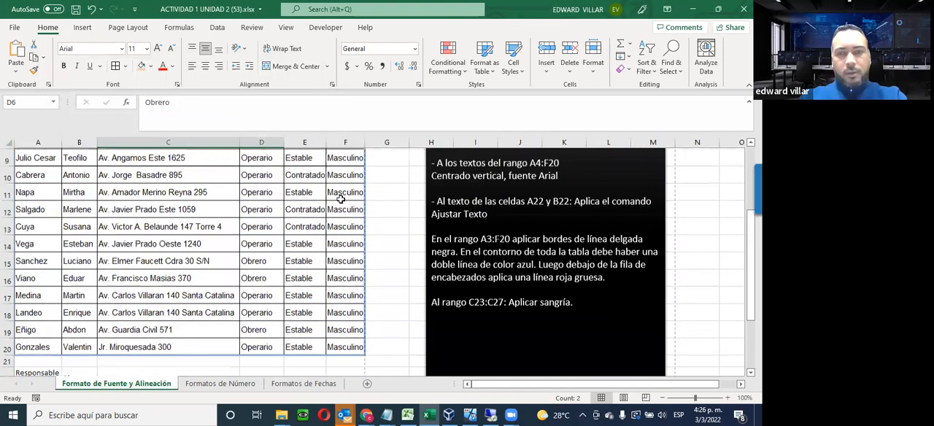
{"action": "scroll", "coordinate": [341, 199], "scroll_direction": "up", "scroll_amount": 2}
{"action": "scroll", "coordinate": [511, 277], "scroll_direction": "down", "scroll_amount": 2}
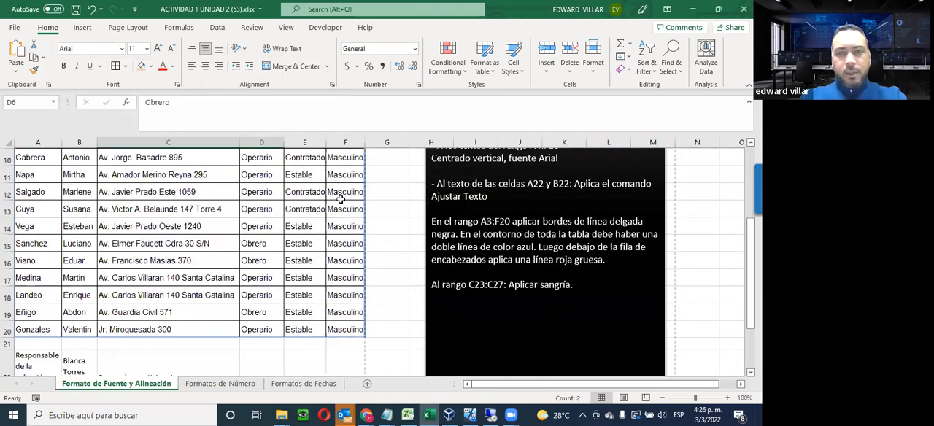
{"action": "scroll", "coordinate": [661, 333], "scroll_direction": "up", "scroll_amount": 1}
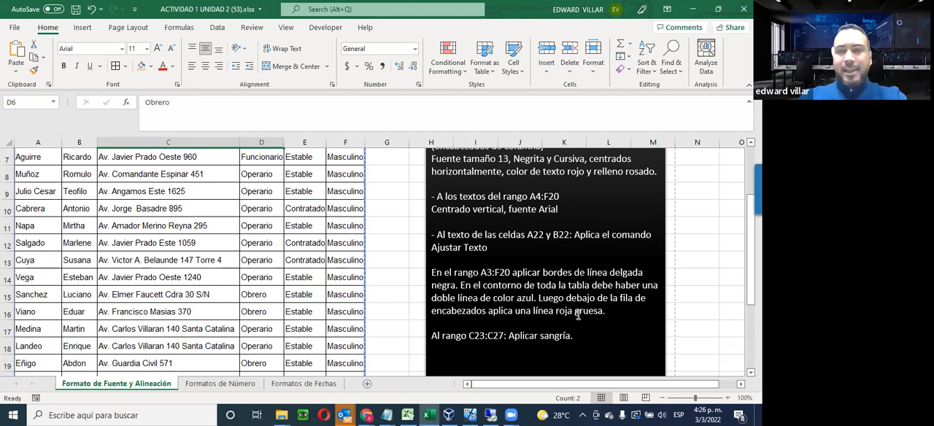
{"action": "scroll", "coordinate": [577, 315], "scroll_direction": "up", "scroll_amount": 2}
{"action": "left_click_drag", "start_coordinate": [38, 201], "coordinate": [337, 203]}
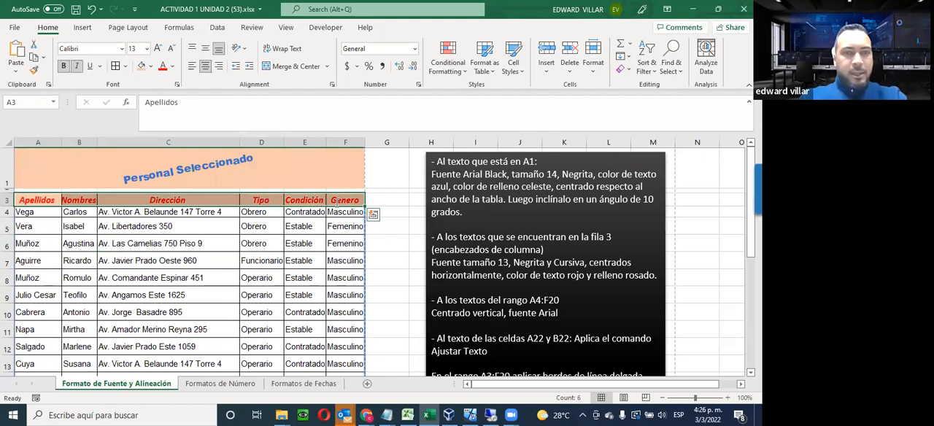
{"action": "left_click", "coordinate": [262, 260]}
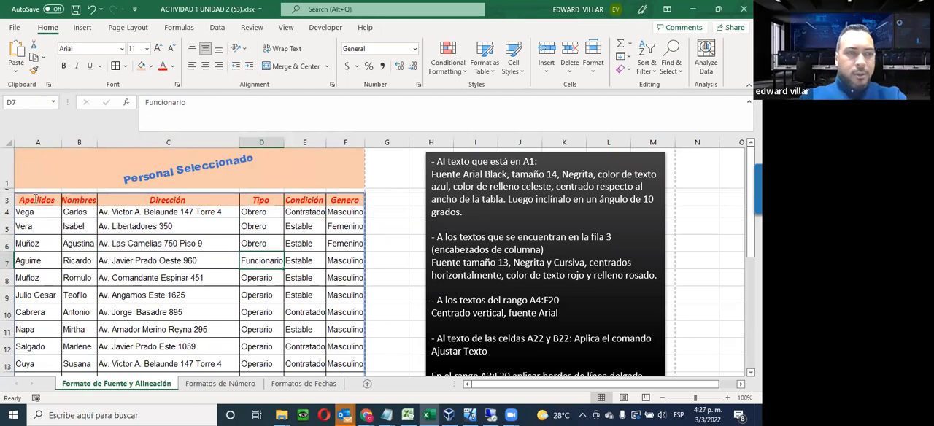
Apply a thick red bottom border to the header row A3:F3 through the Format Cells border settings
{"action": "left_click_drag", "start_coordinate": [37, 198], "coordinate": [300, 194]}
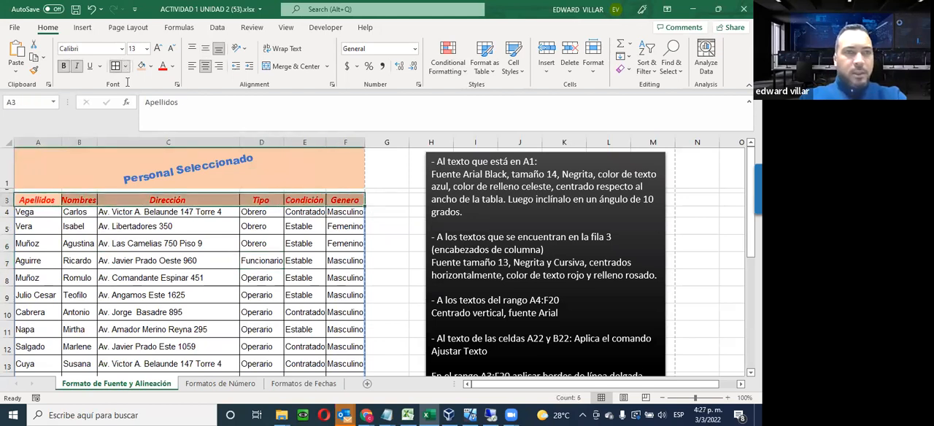
{"action": "left_click", "coordinate": [124, 66]}
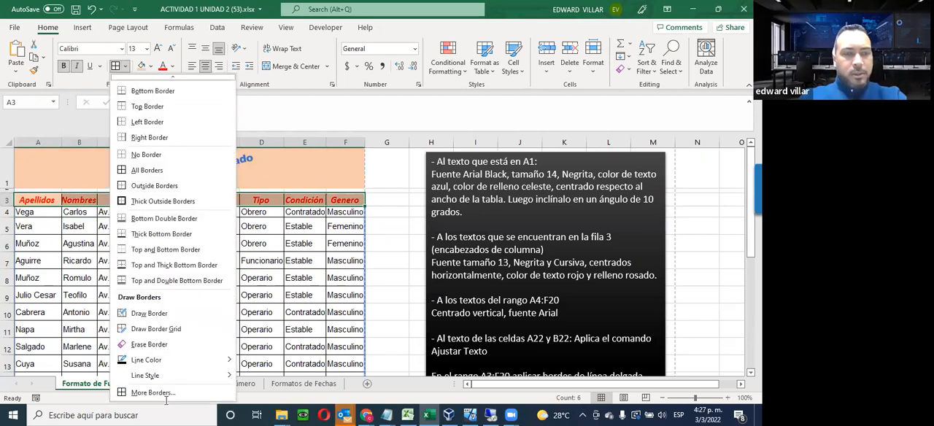
{"action": "left_click", "coordinate": [153, 392]}
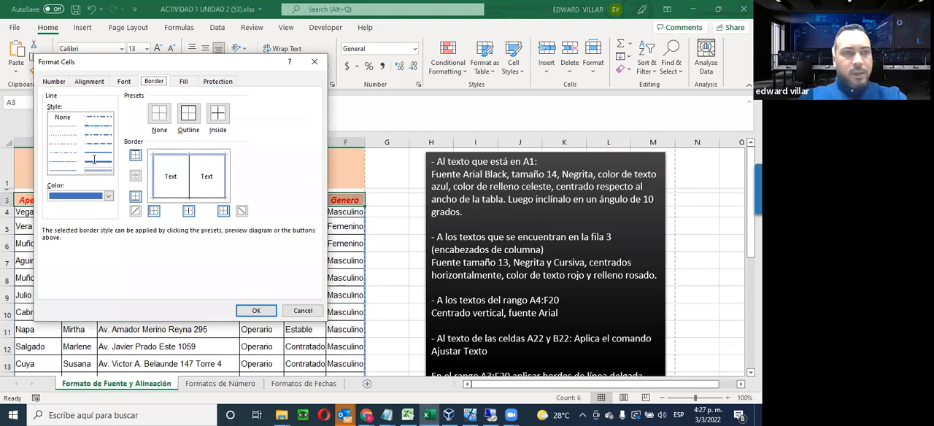
{"action": "left_click", "coordinate": [108, 195]}
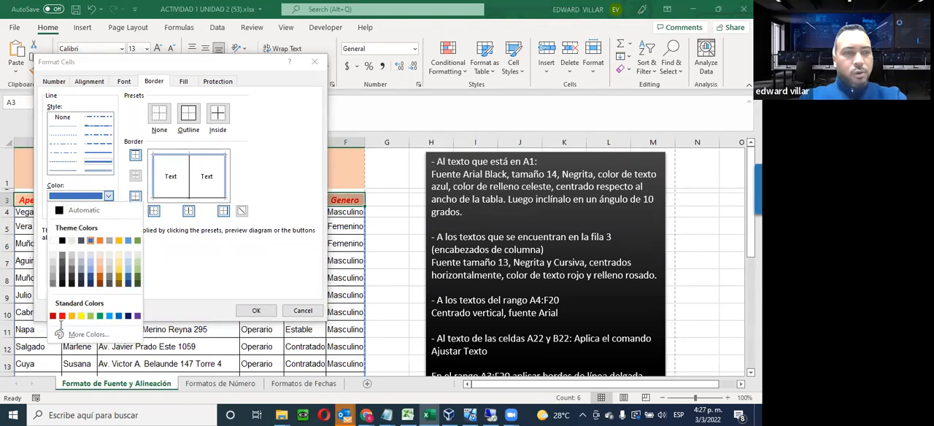
{"action": "left_click", "coordinate": [61, 316]}
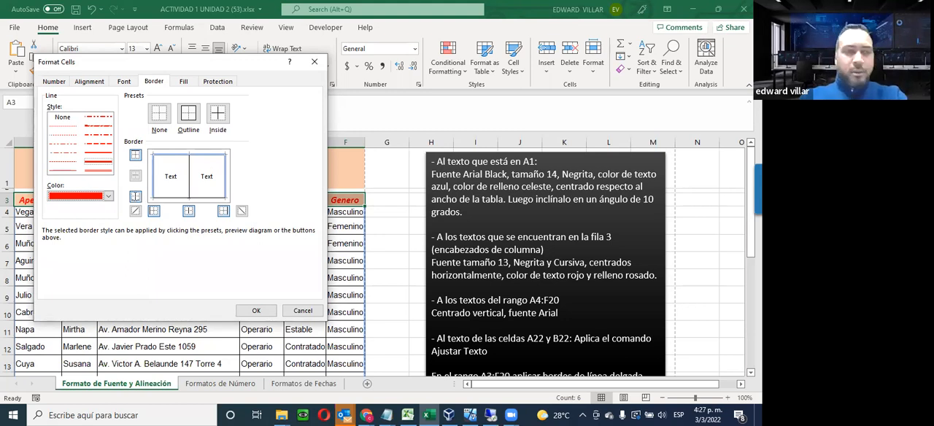
{"action": "left_click", "coordinate": [135, 196]}
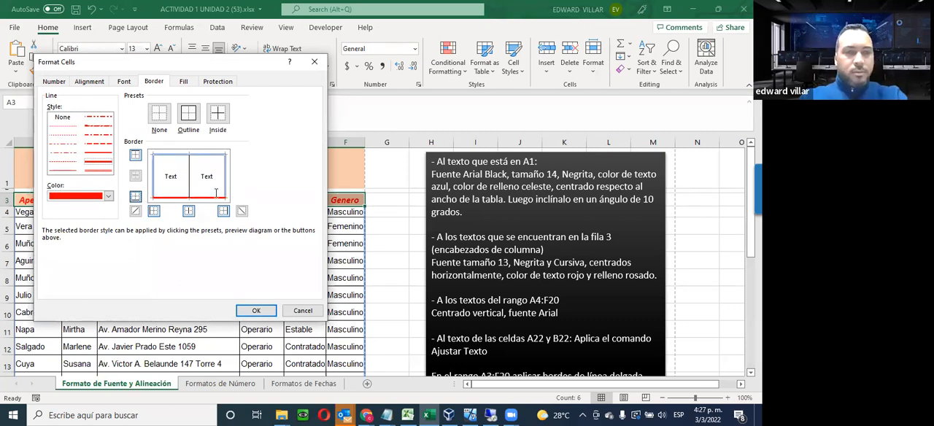
{"action": "left_click", "coordinate": [253, 311]}
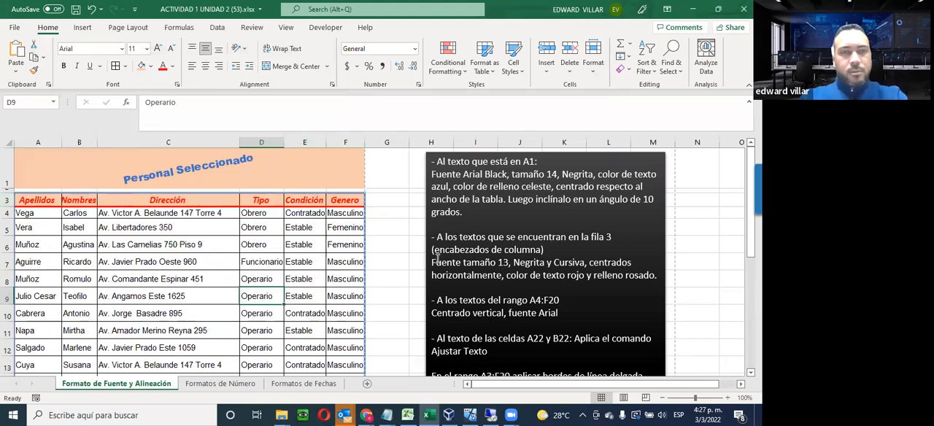
Try out larger and smaller indents on the branch names in C23:C27, leaving them indented one level
{"action": "scroll", "coordinate": [435, 257], "scroll_direction": "down", "scroll_amount": 2}
{"action": "scroll", "coordinate": [435, 257], "scroll_direction": "up", "scroll_amount": 2}
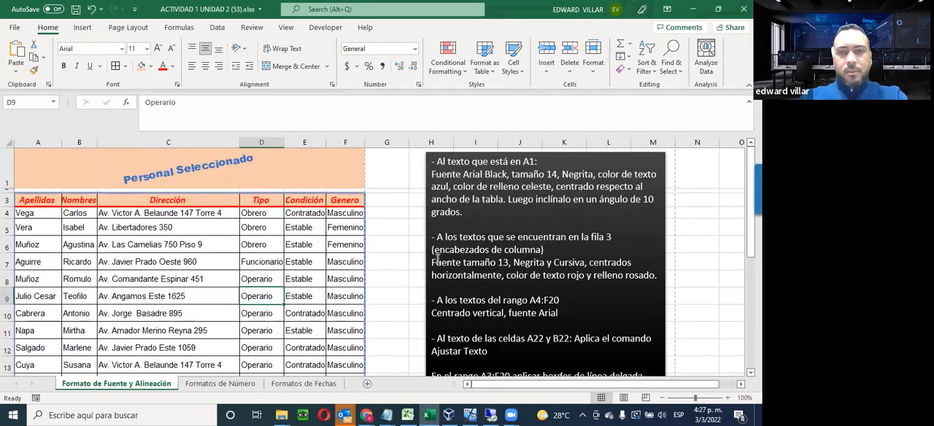
{"action": "scroll", "coordinate": [435, 257], "scroll_direction": "down", "scroll_amount": 4}
{"action": "scroll", "coordinate": [358, 270], "scroll_direction": "up", "scroll_amount": 1}
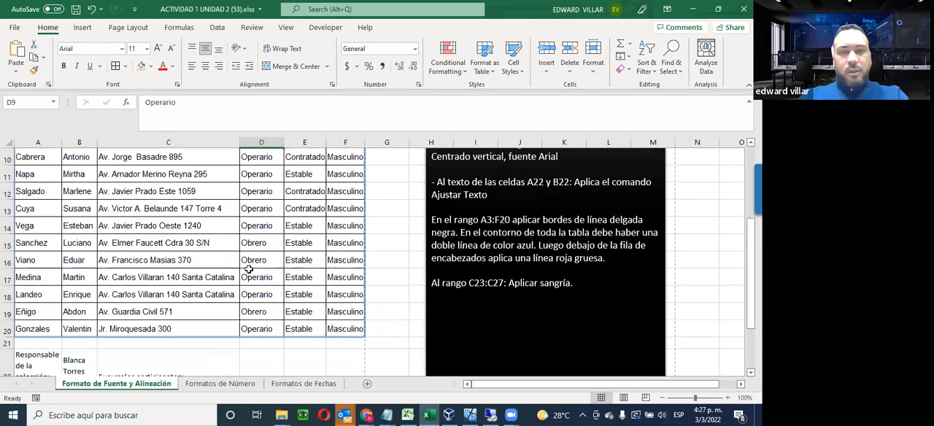
{"action": "scroll", "coordinate": [249, 269], "scroll_direction": "down", "scroll_amount": 1}
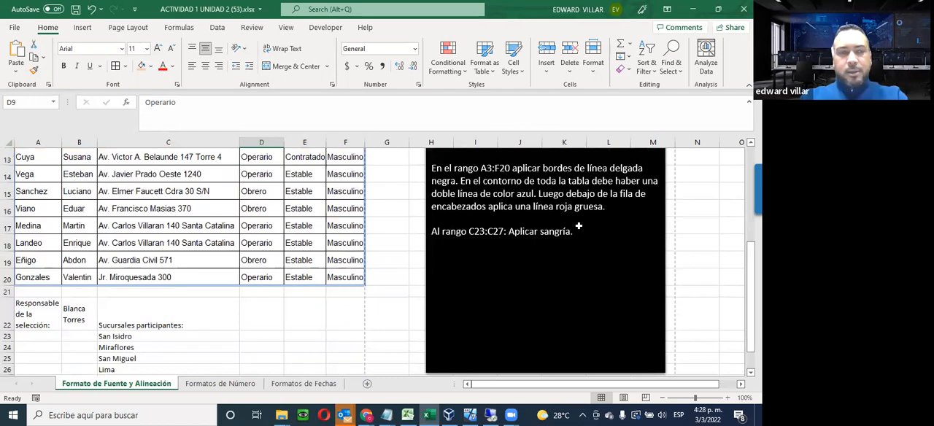
{"action": "scroll", "coordinate": [125, 351], "scroll_direction": "down", "scroll_amount": 1}
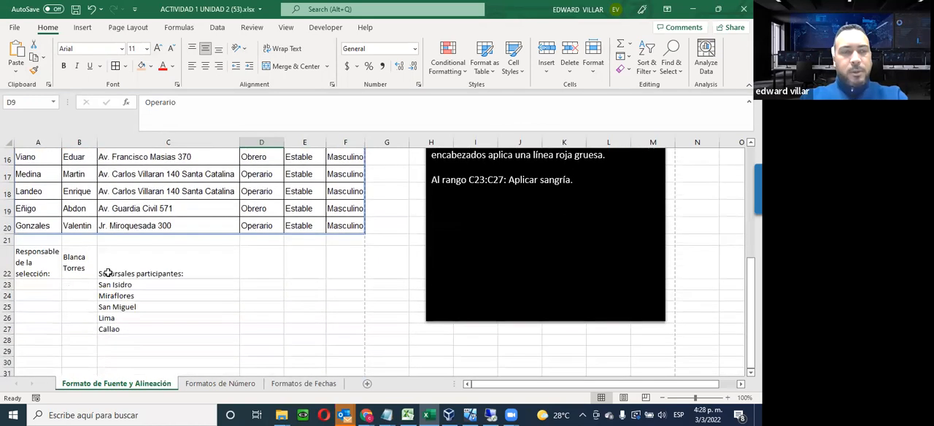
{"action": "left_click", "coordinate": [108, 272]}
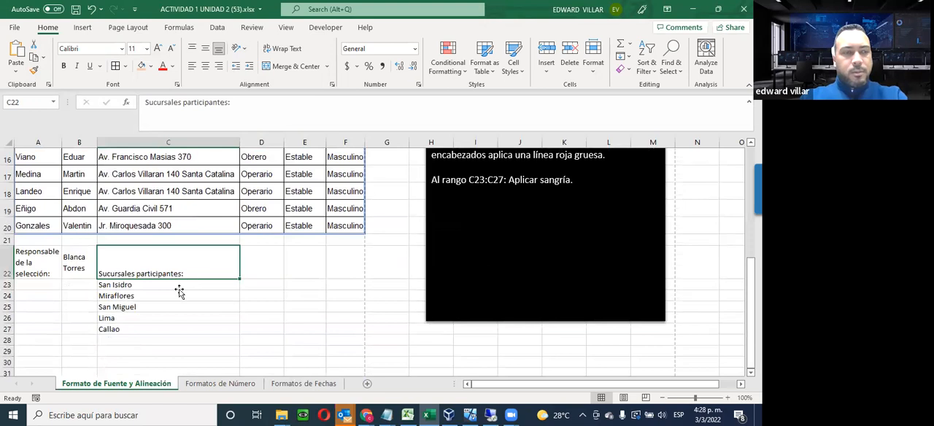
{"action": "left_click_drag", "start_coordinate": [113, 285], "coordinate": [115, 331]}
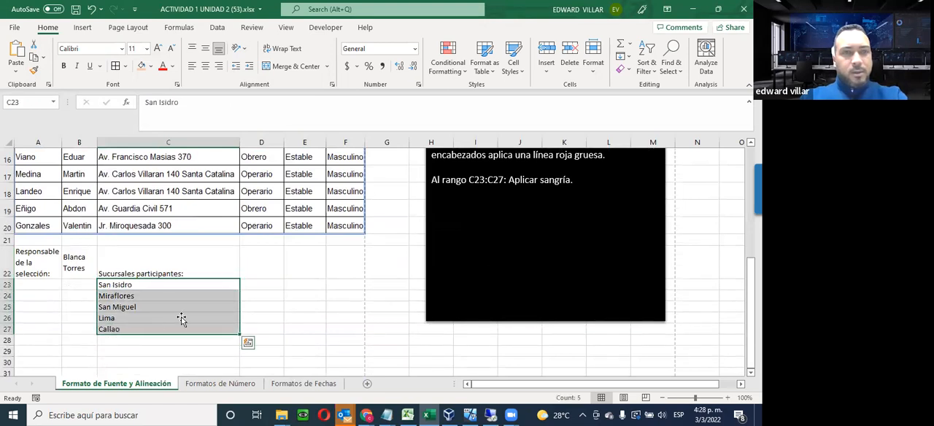
{"action": "left_click", "coordinate": [247, 66]}
{"action": "left_click", "coordinate": [248, 67]}
{"action": "left_click", "coordinate": [249, 67]}
{"action": "left_click", "coordinate": [249, 68]}
{"action": "left_click", "coordinate": [250, 68]}
{"action": "left_click", "coordinate": [237, 67]}
{"action": "left_click", "coordinate": [236, 67]}
{"action": "left_click", "coordinate": [236, 67]}
{"action": "left_click", "coordinate": [236, 67]}
{"action": "left_click", "coordinate": [236, 67]}
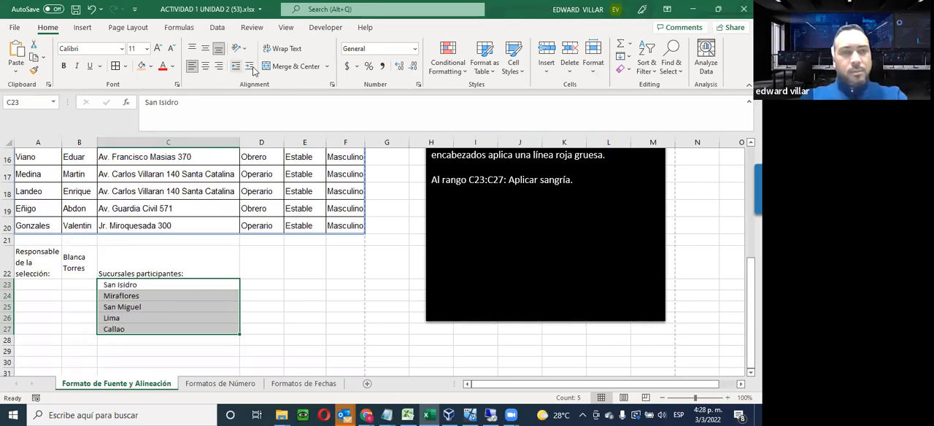
Adjust the indent of the branch names in C23:C27 to two levels and deselect the range
{"action": "left_click", "coordinate": [249, 67]}
{"action": "left_click", "coordinate": [249, 67]}
{"action": "left_click", "coordinate": [250, 68]}
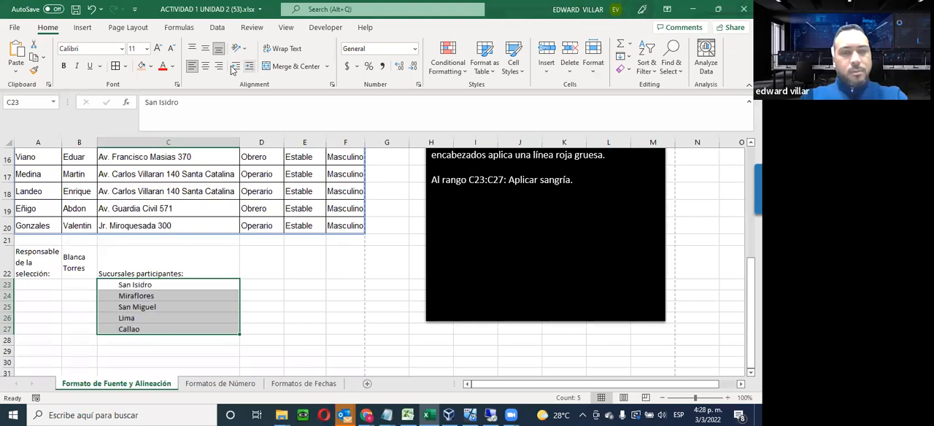
{"action": "left_click", "coordinate": [235, 67]}
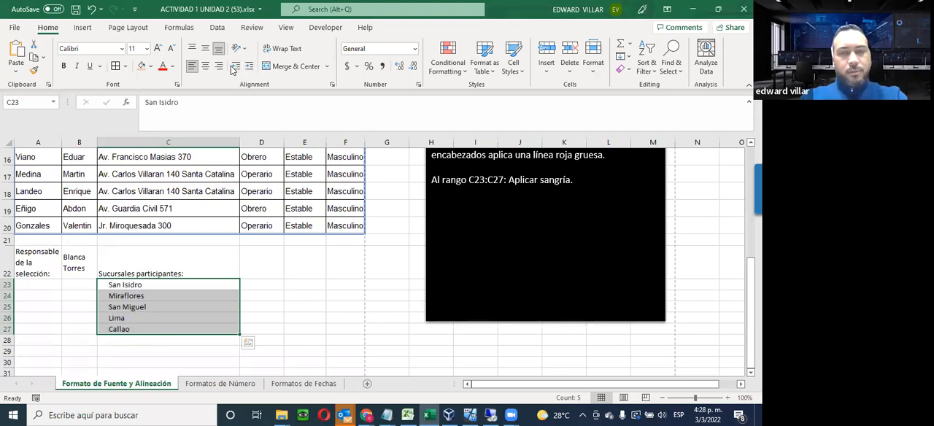
{"action": "left_click", "coordinate": [329, 276]}
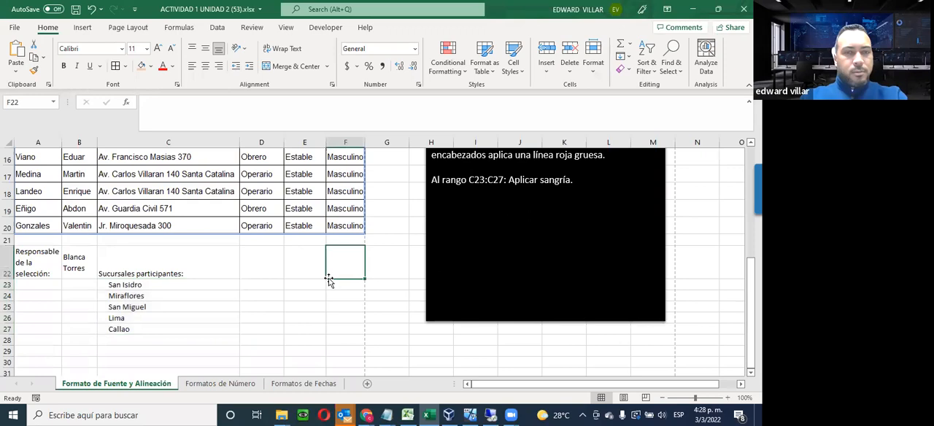
Review the finished Formato de Fuente y Alineación sheet against its formatting instructions
{"action": "scroll", "coordinate": [252, 310], "scroll_direction": "up", "scroll_amount": 5}
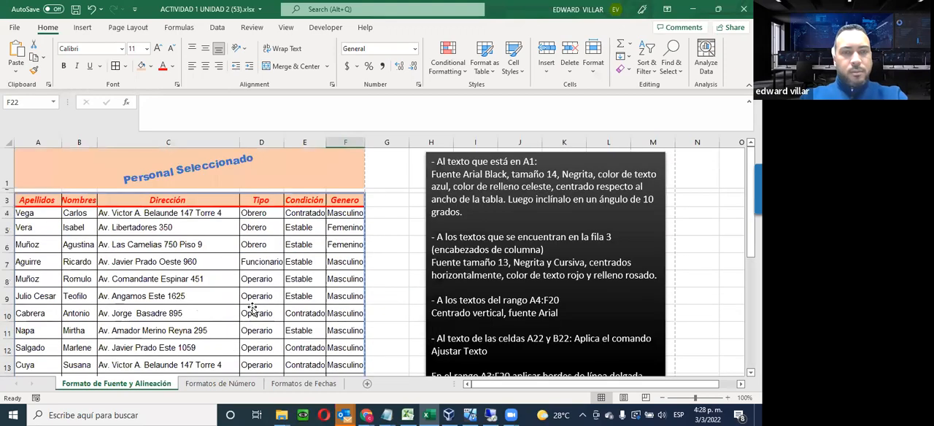
{"action": "scroll", "coordinate": [252, 310], "scroll_direction": "down", "scroll_amount": 4}
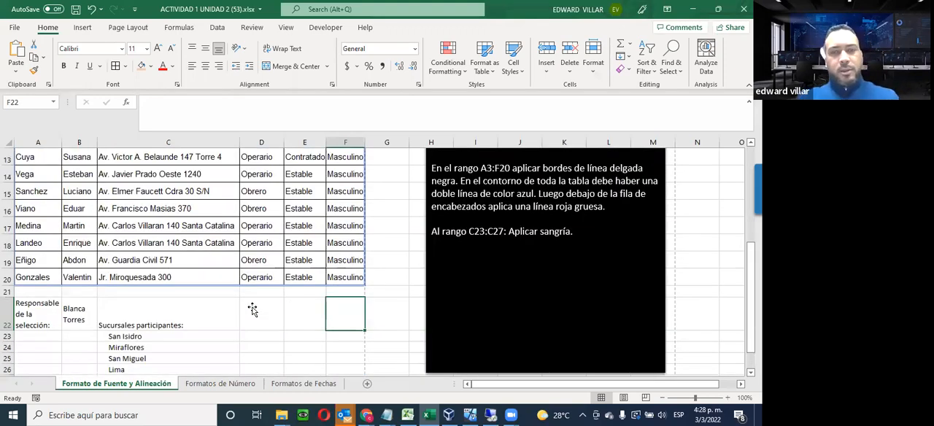
{"action": "scroll", "coordinate": [252, 310], "scroll_direction": "up", "scroll_amount": 2}
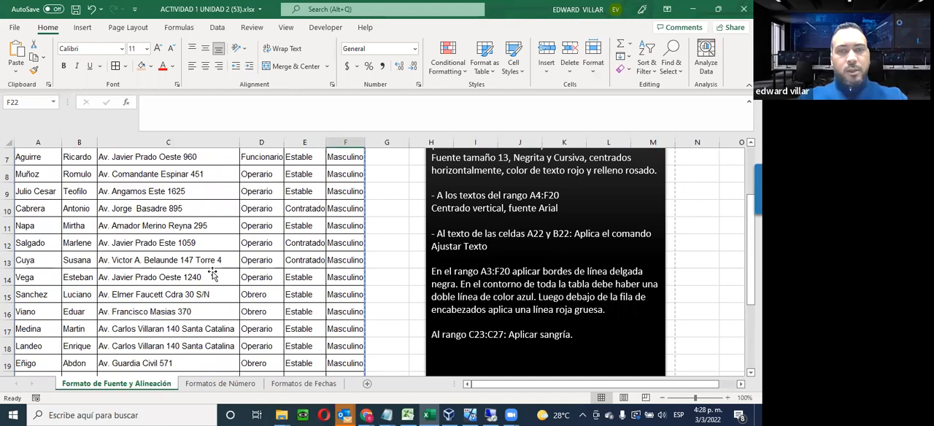
{"action": "scroll", "coordinate": [211, 273], "scroll_direction": "up", "scroll_amount": 2}
{"action": "scroll", "coordinate": [211, 274], "scroll_direction": "down", "scroll_amount": 1}
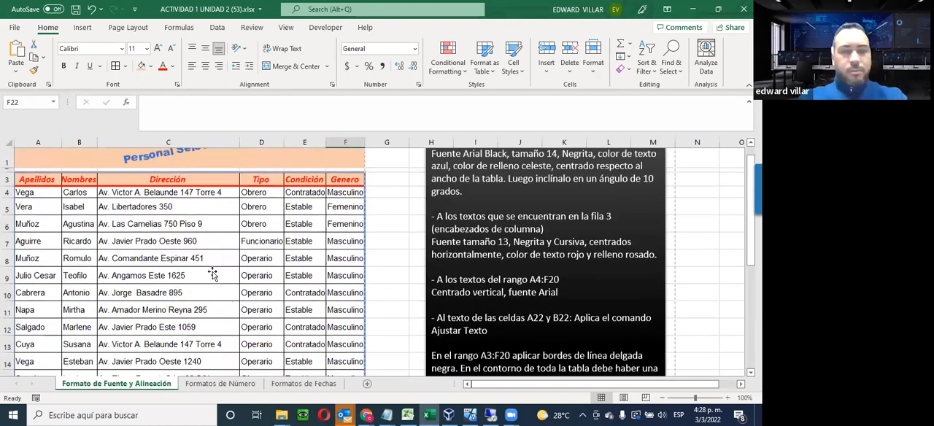
{"action": "scroll", "coordinate": [212, 273], "scroll_direction": "up", "scroll_amount": 1}
{"action": "scroll", "coordinate": [211, 274], "scroll_direction": "down", "scroll_amount": 6}
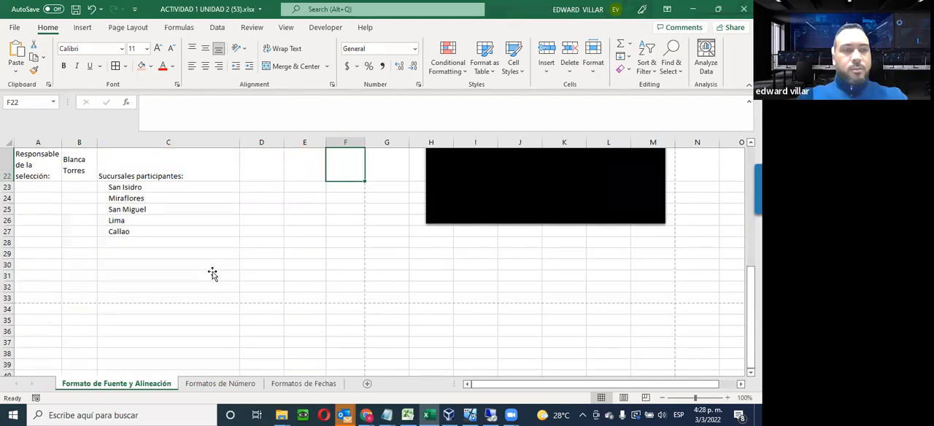
{"action": "scroll", "coordinate": [211, 274], "scroll_direction": "up", "scroll_amount": 2}
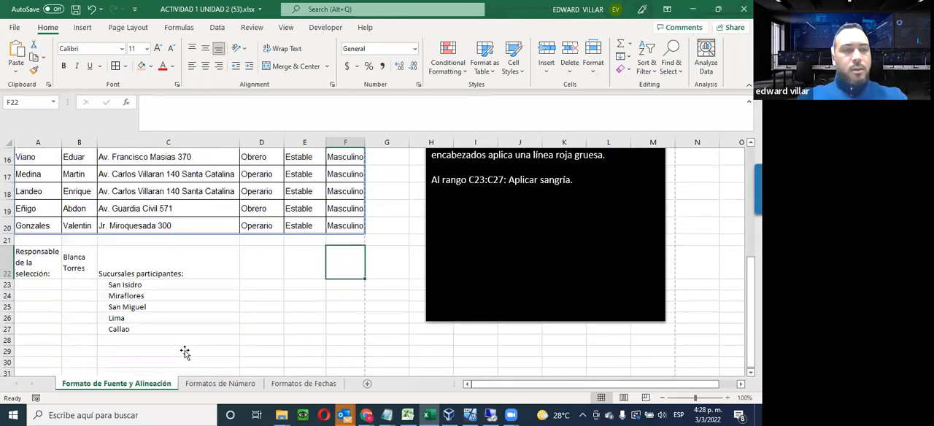
Go to the Formatos de Número sheet and examine the available number formats without applying one
{"action": "left_click", "coordinate": [219, 383]}
{"action": "left_click", "coordinate": [311, 316]}
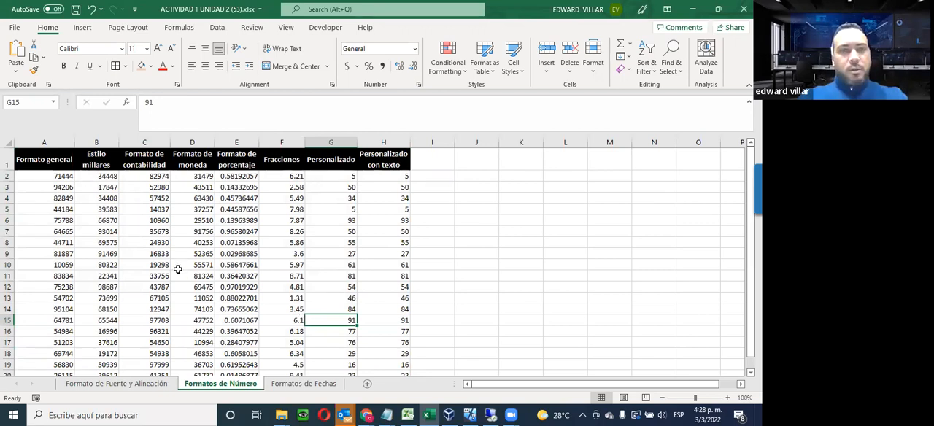
{"action": "left_click", "coordinate": [413, 48]}
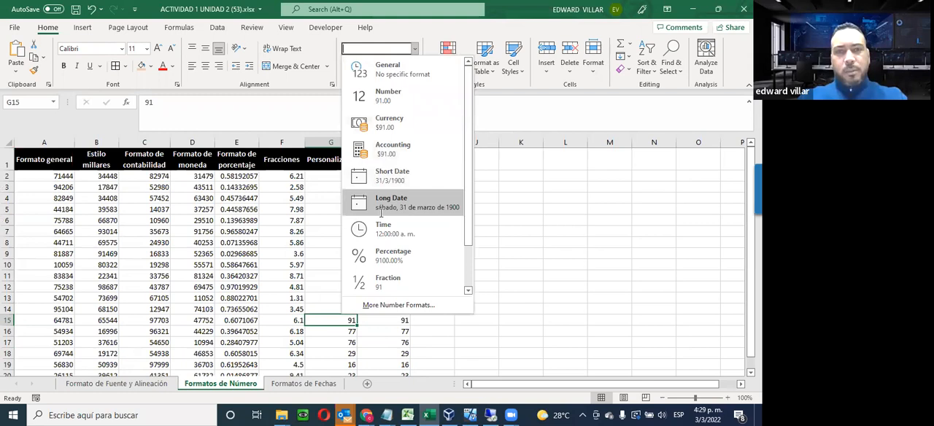
{"action": "scroll", "coordinate": [390, 280], "scroll_direction": "down", "scroll_amount": 1}
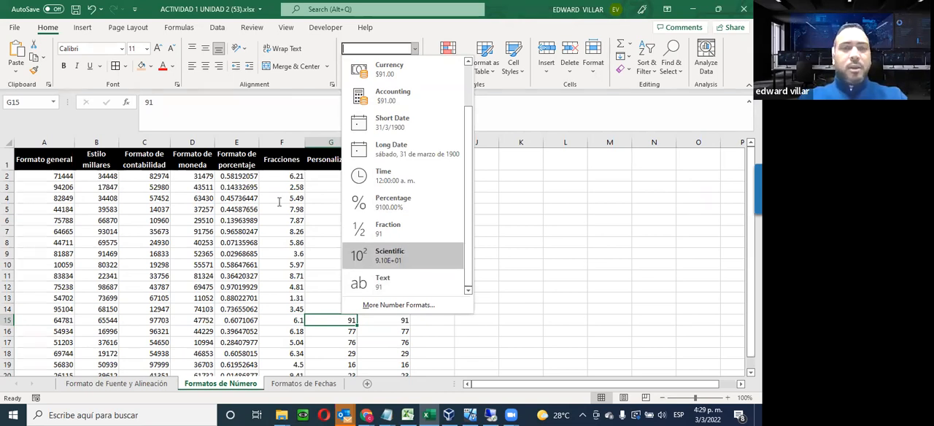
{"action": "left_click", "coordinate": [127, 219]}
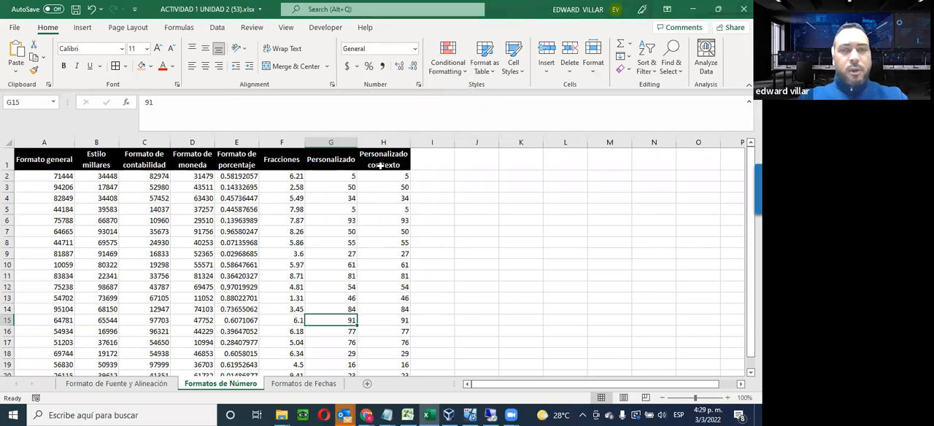
{"action": "left_click", "coordinate": [476, 177]}
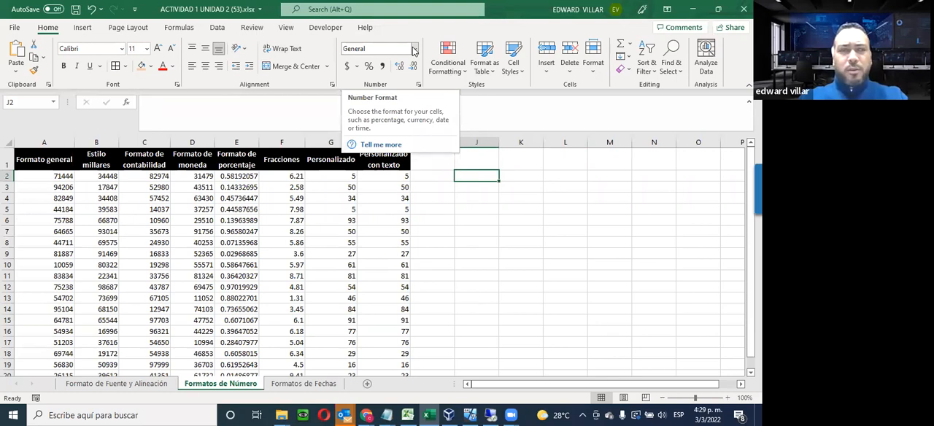
Select the Formato general values in column A and look over them without changing their format
{"action": "left_click_drag", "start_coordinate": [52, 175], "coordinate": [31, 351]}
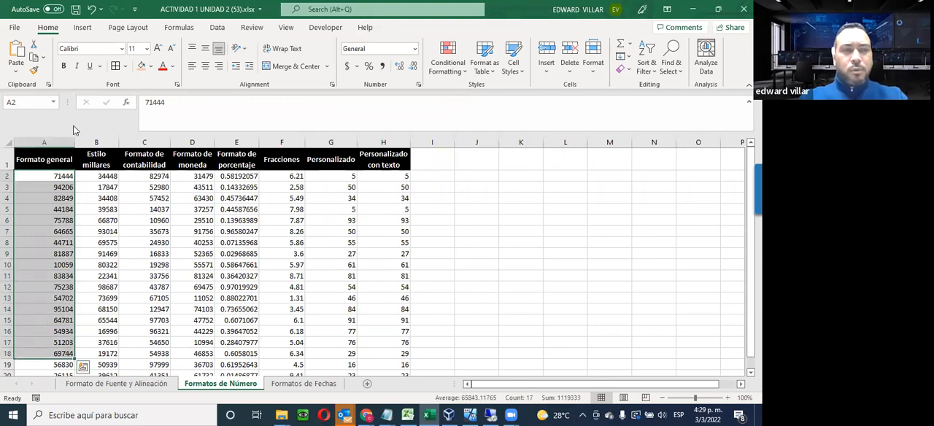
{"action": "left_click_drag", "start_coordinate": [32, 173], "coordinate": [31, 368]}
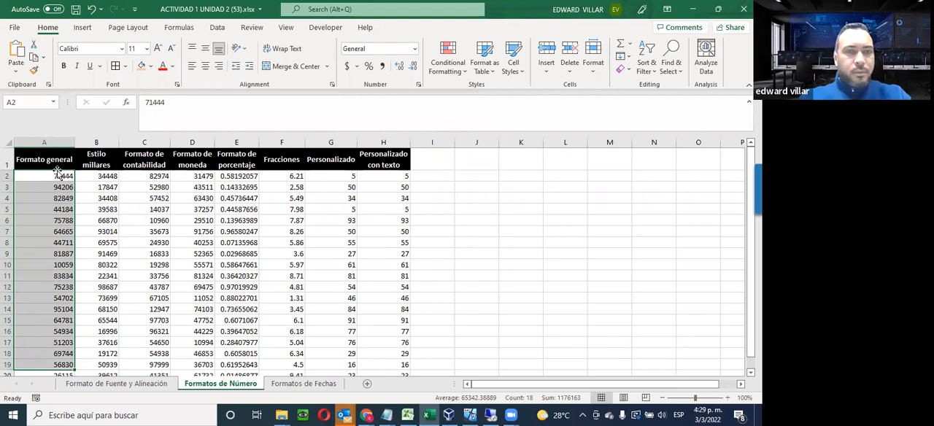
{"action": "scroll", "coordinate": [151, 289], "scroll_direction": "down", "scroll_amount": 1}
{"action": "scroll", "coordinate": [151, 290], "scroll_direction": "up", "scroll_amount": 1}
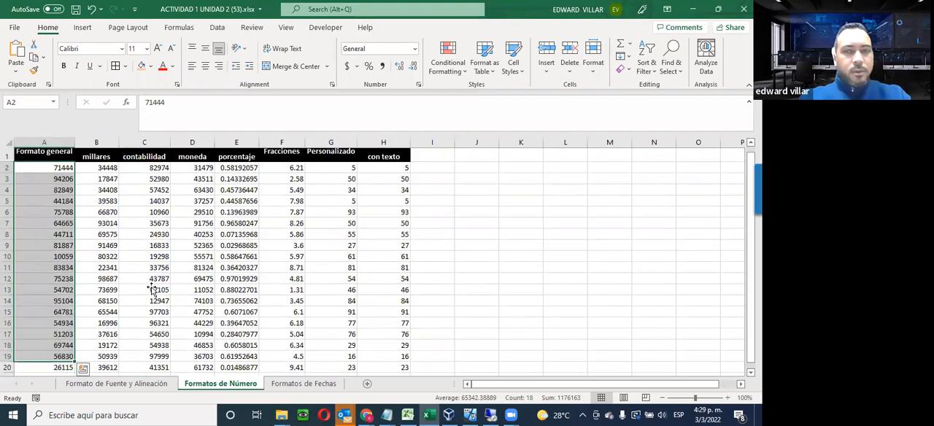
{"action": "scroll", "coordinate": [152, 289], "scroll_direction": "down", "scroll_amount": 3}
{"action": "scroll", "coordinate": [152, 286], "scroll_direction": "up", "scroll_amount": 4}
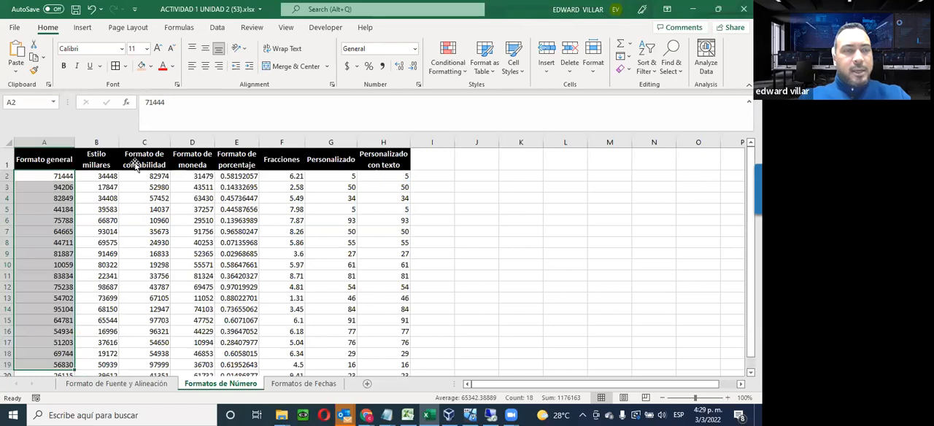
Apply the Number format to the Estilo millares values in B2:B20
{"action": "left_click_drag", "start_coordinate": [100, 177], "coordinate": [106, 310]}
{"action": "scroll", "coordinate": [106, 310], "scroll_direction": "up", "scroll_amount": 2}
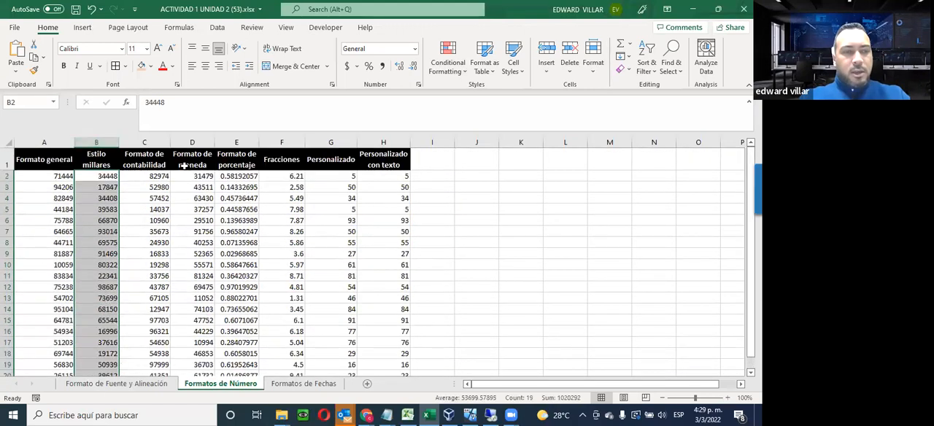
{"action": "left_click", "coordinate": [415, 48]}
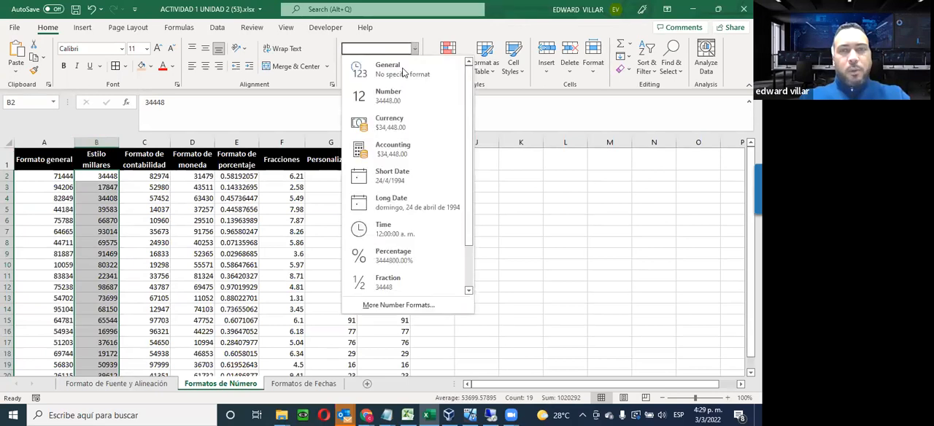
{"action": "left_click", "coordinate": [379, 97]}
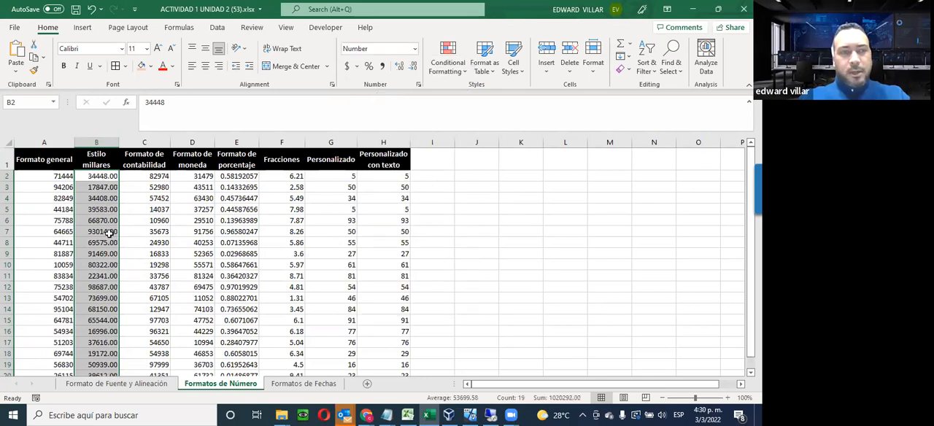
Turn on the 1000 separator in the detailed number format settings for the Estilo millares values
{"action": "left_click", "coordinate": [415, 50]}
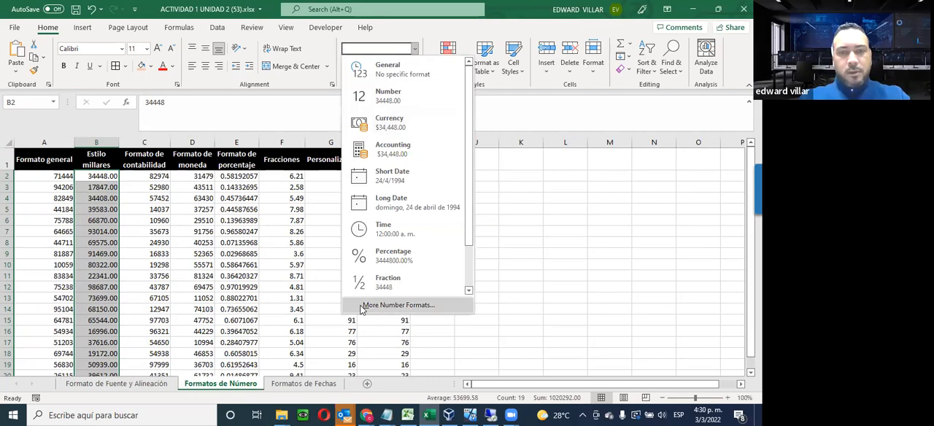
{"action": "left_click", "coordinate": [425, 305]}
{"action": "left_click_drag", "start_coordinate": [82, 58], "coordinate": [315, 46]}
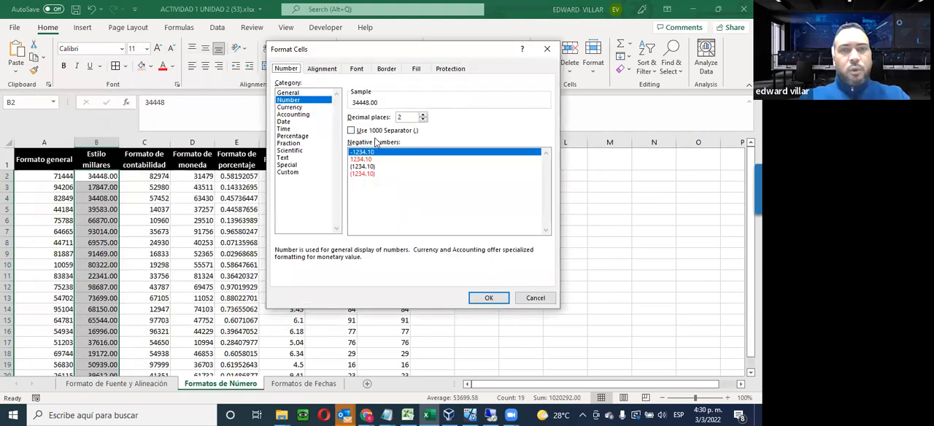
{"action": "left_click", "coordinate": [387, 133]}
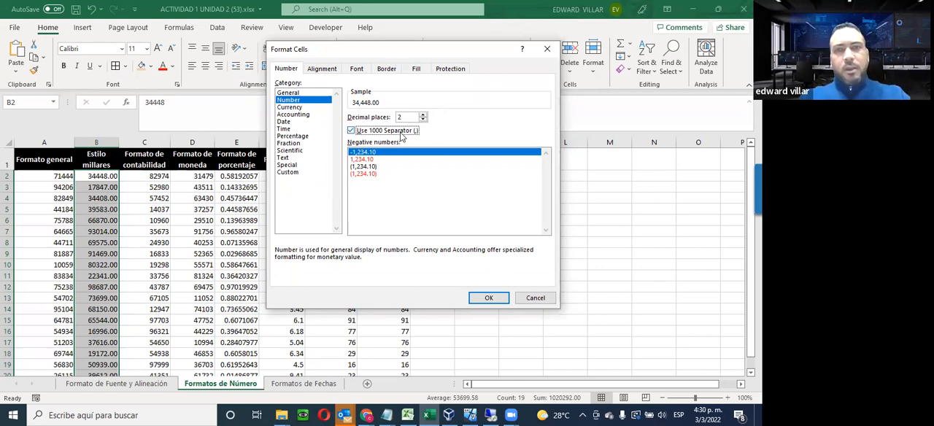
Try out up to four decimal places for the Estilo millares values, return to 2 decimals and apply the format
{"action": "left_click", "coordinate": [423, 115]}
{"action": "left_click", "coordinate": [424, 120]}
{"action": "left_click", "coordinate": [423, 114]}
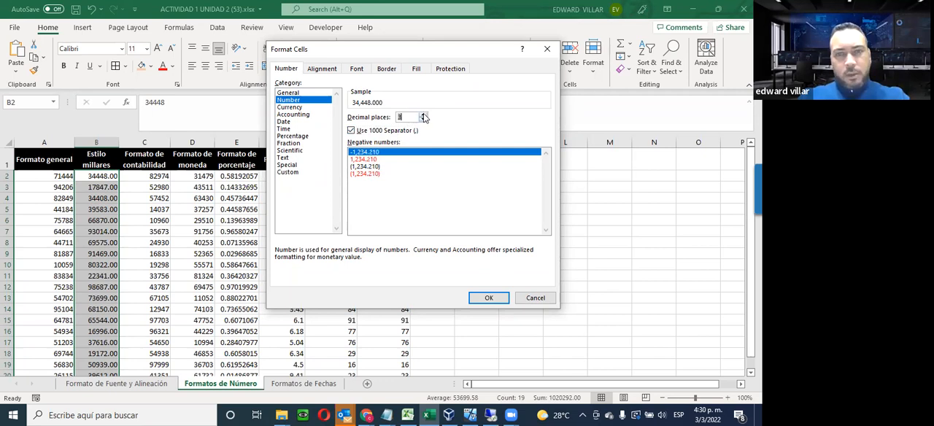
{"action": "left_click", "coordinate": [424, 115]}
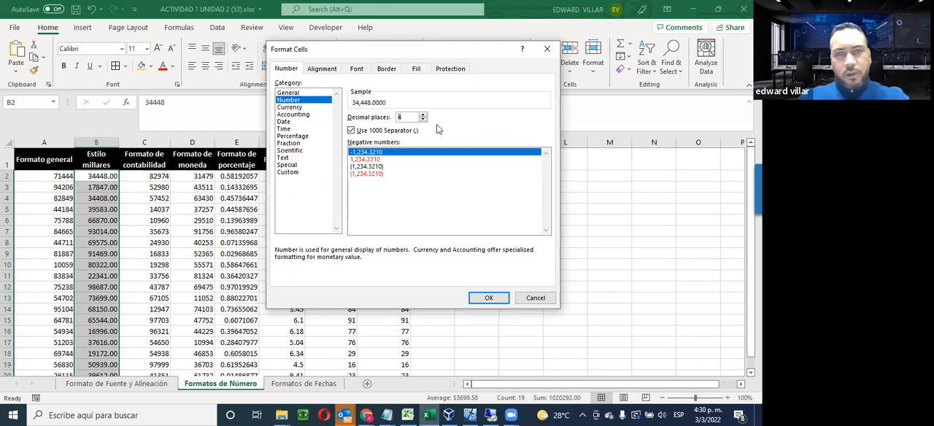
{"action": "left_click", "coordinate": [424, 120]}
{"action": "left_click", "coordinate": [424, 119]}
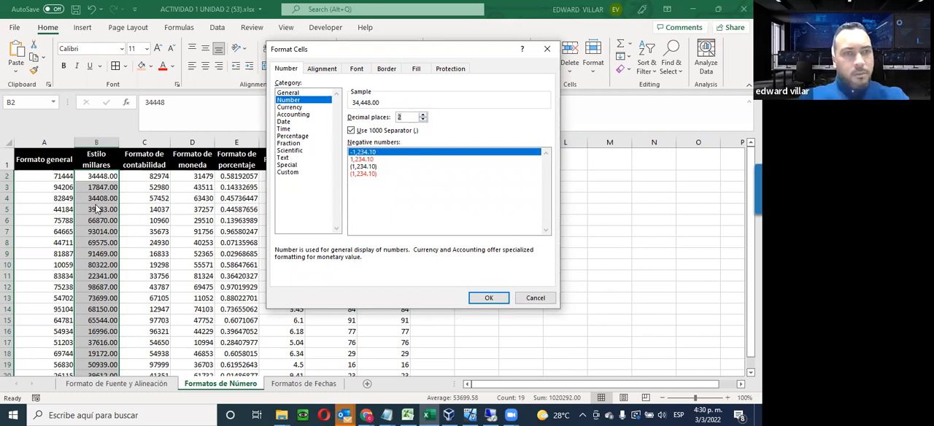
{"action": "left_click", "coordinate": [485, 298]}
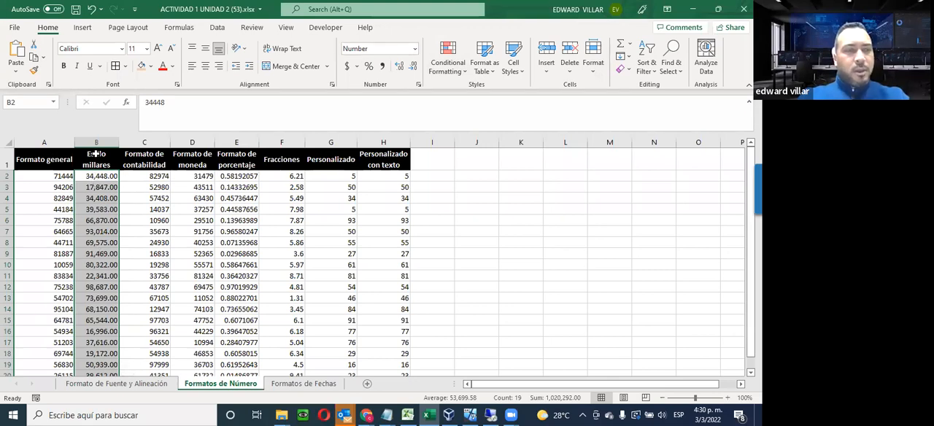
Move through individual Estilo millares cells from B8 up to B3 to compare displayed and stored values
{"action": "left_click", "coordinate": [95, 242]}
{"action": "key", "text": "Up"}
{"action": "key", "text": "Up"}
{"action": "key", "text": "Up"}
{"action": "key", "text": "Up"}
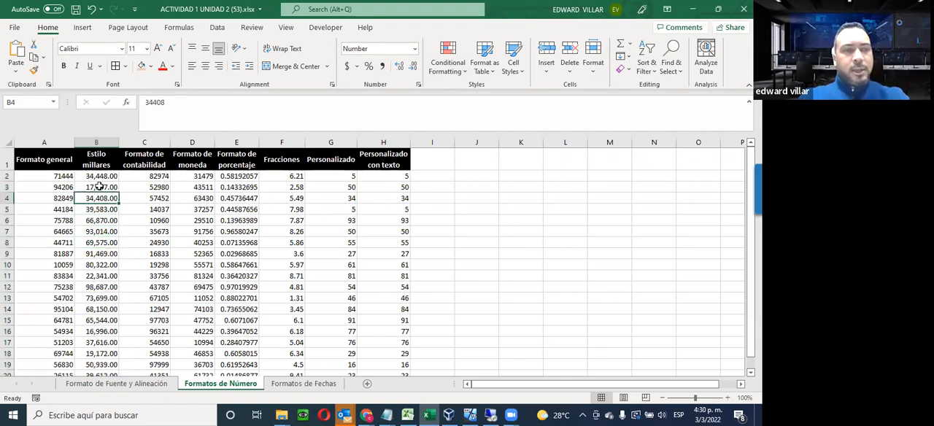
{"action": "key", "text": "Up"}
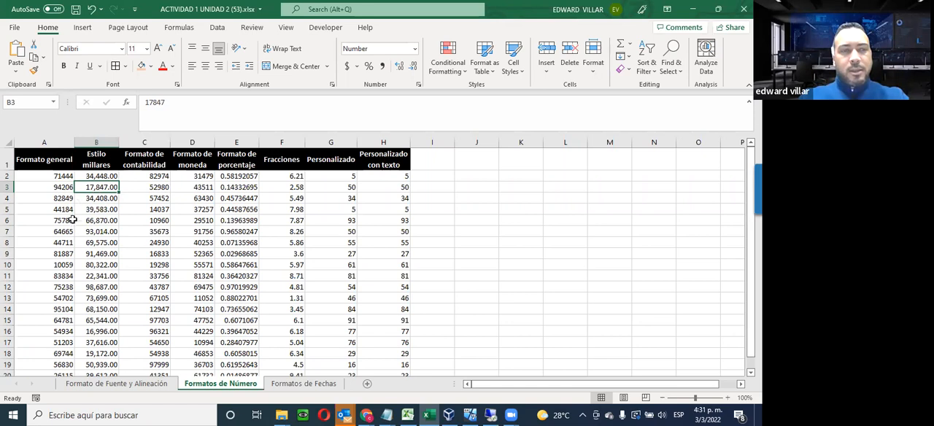
Test the thousands format in B20 by entering 0 and then 1000 as its value
{"action": "scroll", "coordinate": [106, 248], "scroll_direction": "down", "scroll_amount": 1}
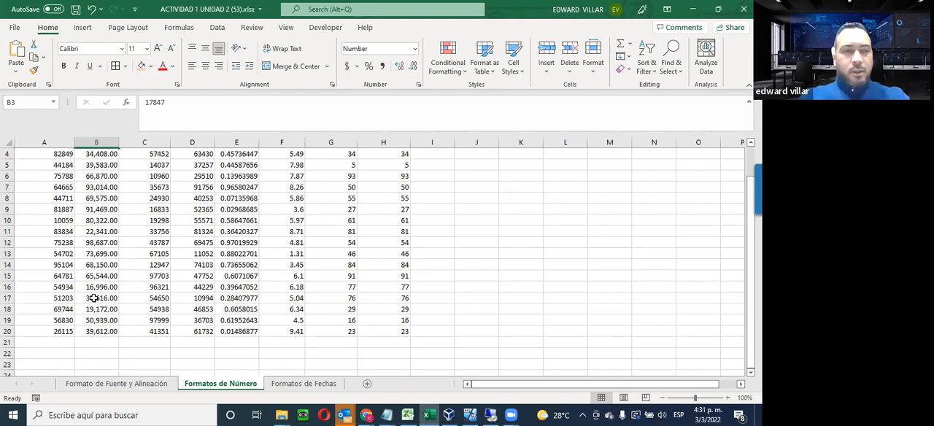
{"action": "left_click", "coordinate": [85, 336]}
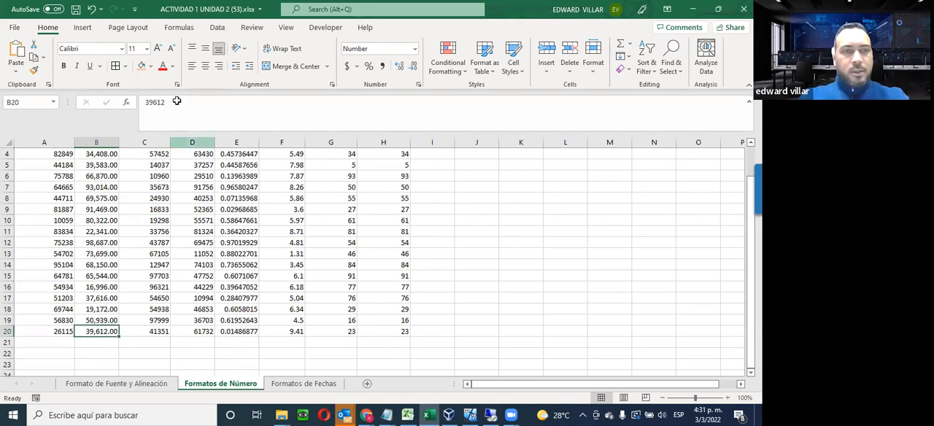
{"action": "double_click", "coordinate": [153, 102]}
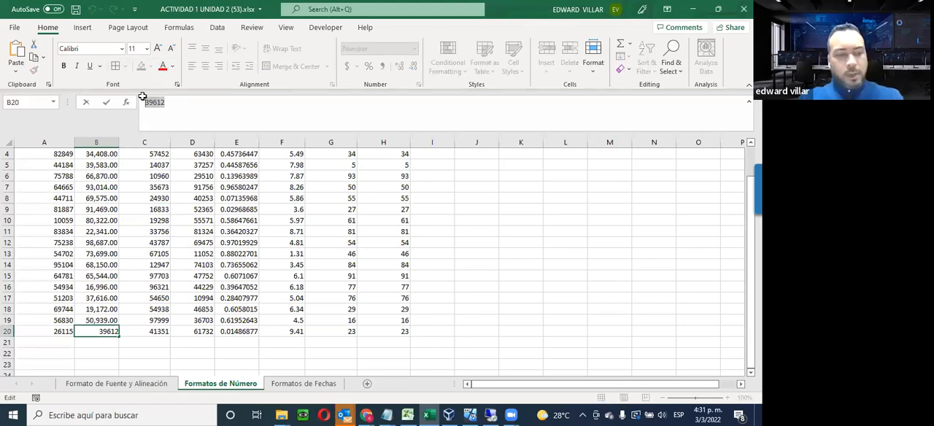
{"action": "key", "text": "BackSpace"}
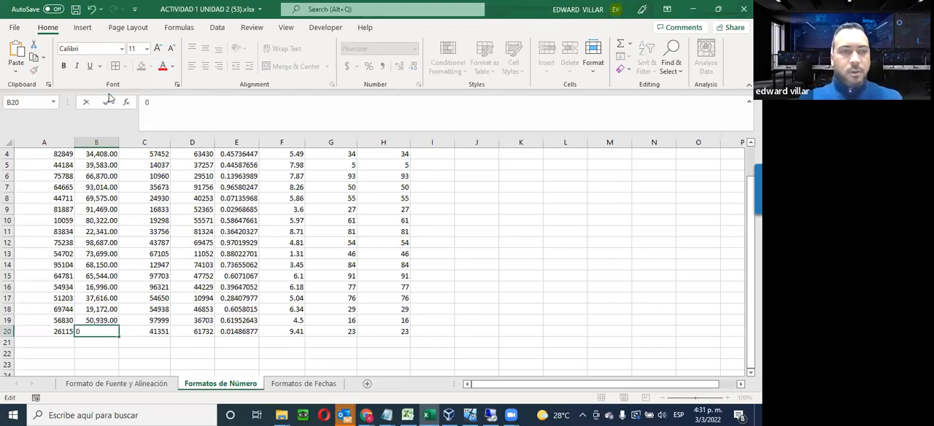
{"action": "key", "text": "Return"}
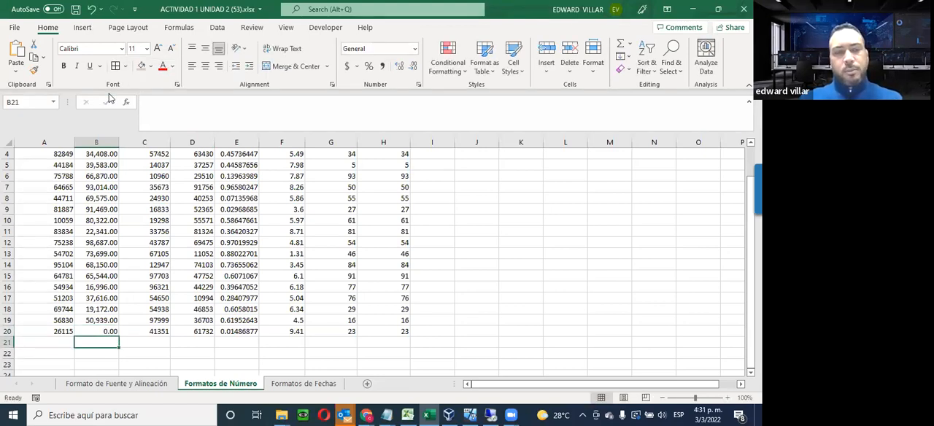
{"action": "key", "text": "Up"}
{"action": "type", "text": "10"}
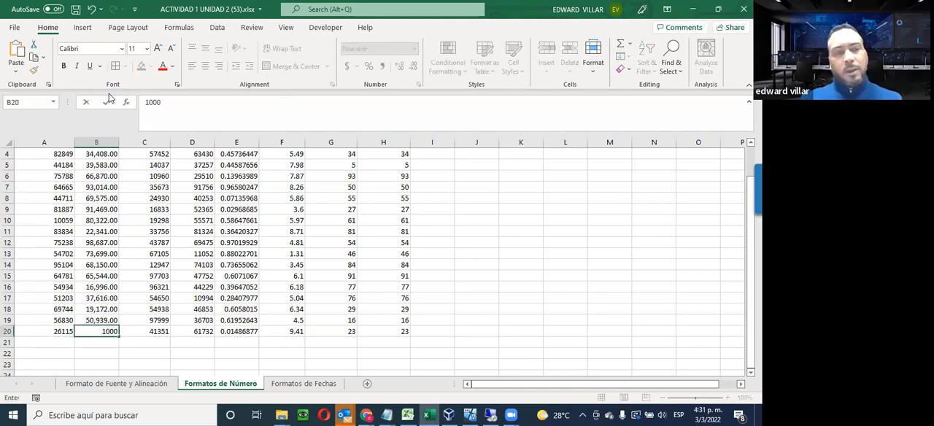
{"action": "key", "text": "Return"}
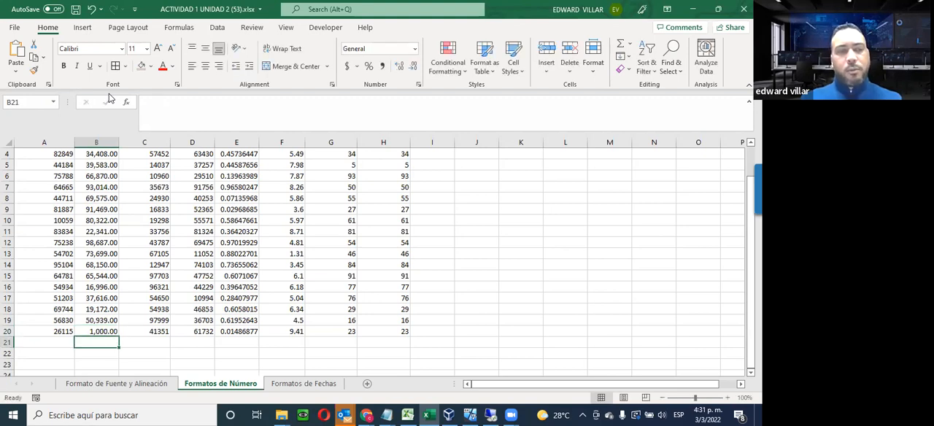
Restore the value of B20 to 39612
{"action": "left_click", "coordinate": [88, 332]}
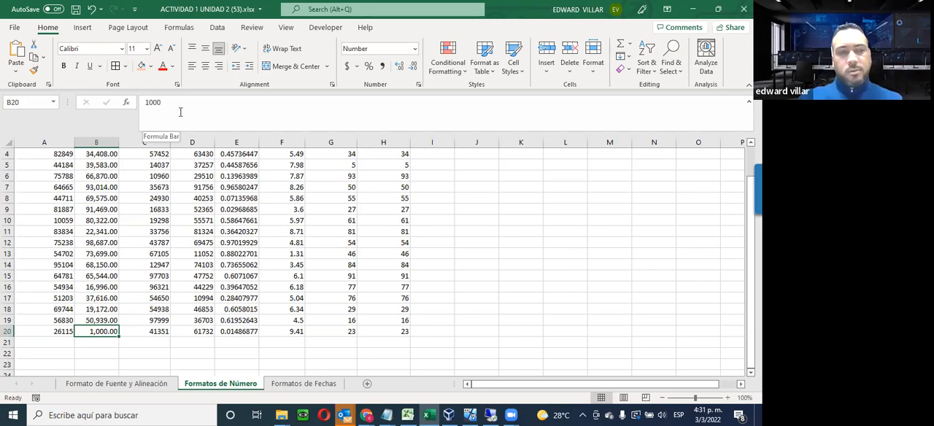
{"action": "left_click_drag", "start_coordinate": [182, 111], "coordinate": [105, 114]}
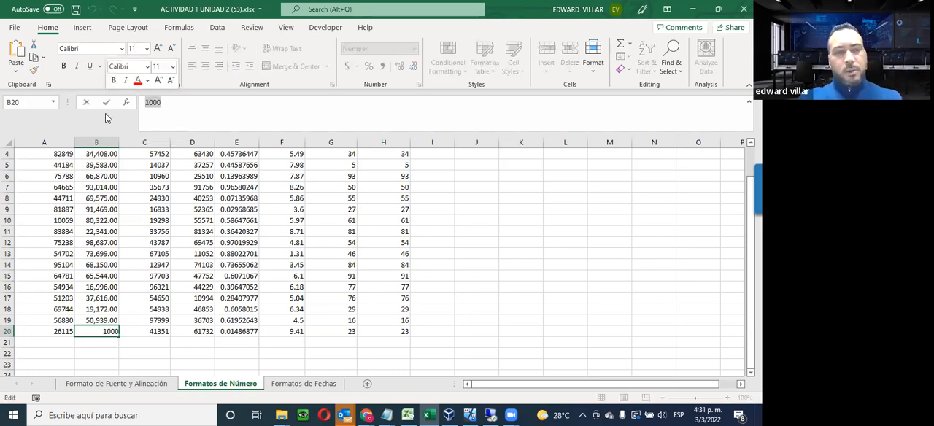
{"action": "type", "text": "39612"}
{"action": "key", "text": "Return"}
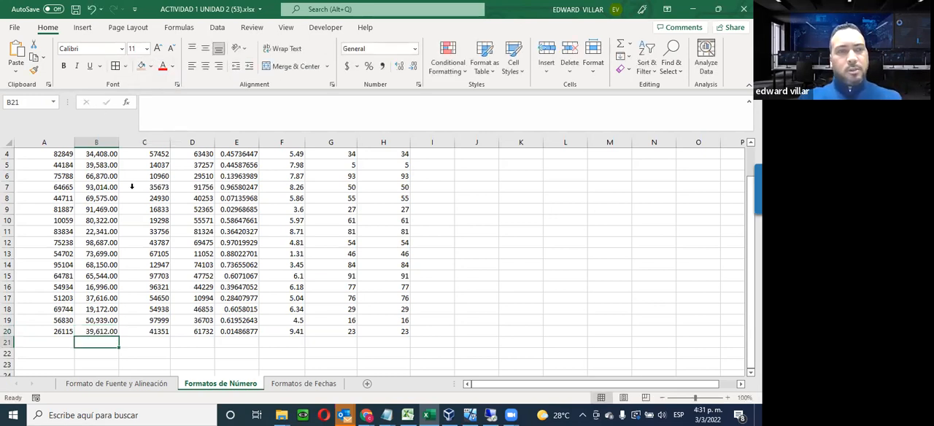
Apply the Accounting format to the Formato de contabilidad values in C2:C20
{"action": "scroll", "coordinate": [149, 188], "scroll_direction": "up", "scroll_amount": 1}
{"action": "left_click_drag", "start_coordinate": [149, 178], "coordinate": [154, 330]}
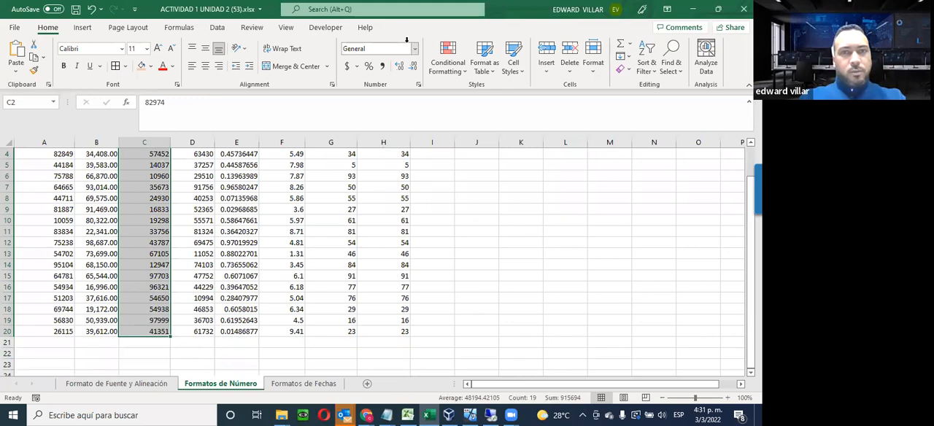
{"action": "left_click", "coordinate": [414, 48]}
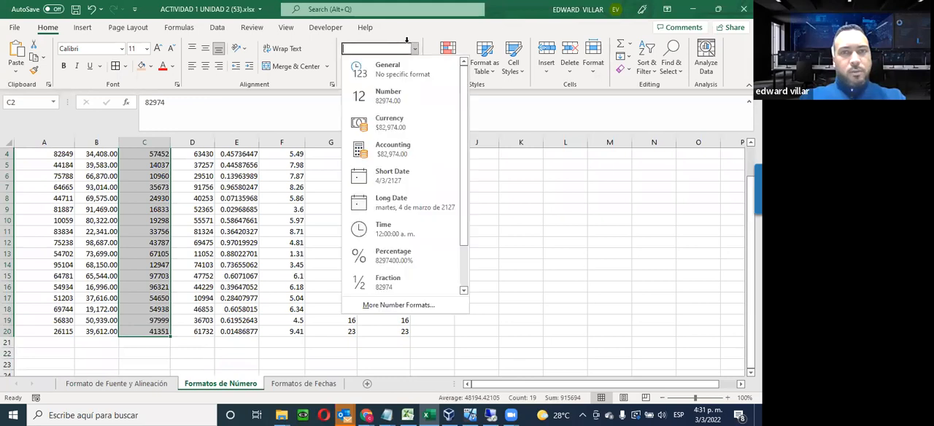
{"action": "left_click", "coordinate": [387, 149]}
{"action": "scroll", "coordinate": [113, 149], "scroll_direction": "up", "scroll_amount": 1}
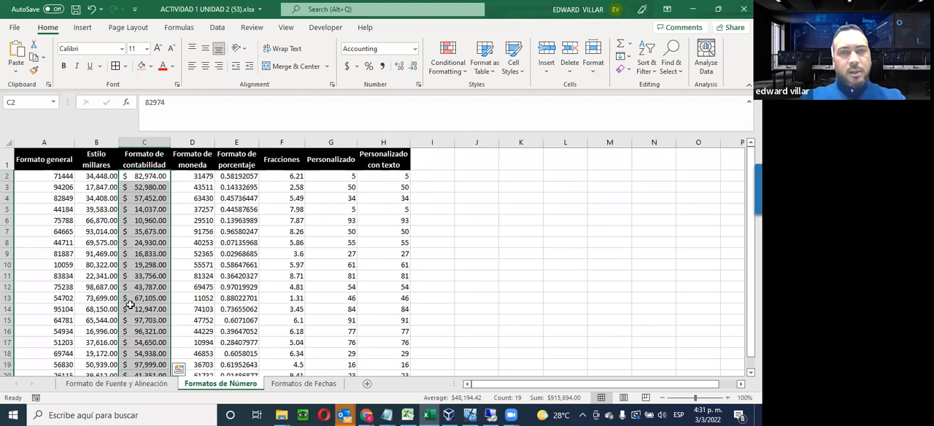
Browse the currency symbols available for the Accounting format without changing the current one
{"action": "left_click", "coordinate": [357, 66]}
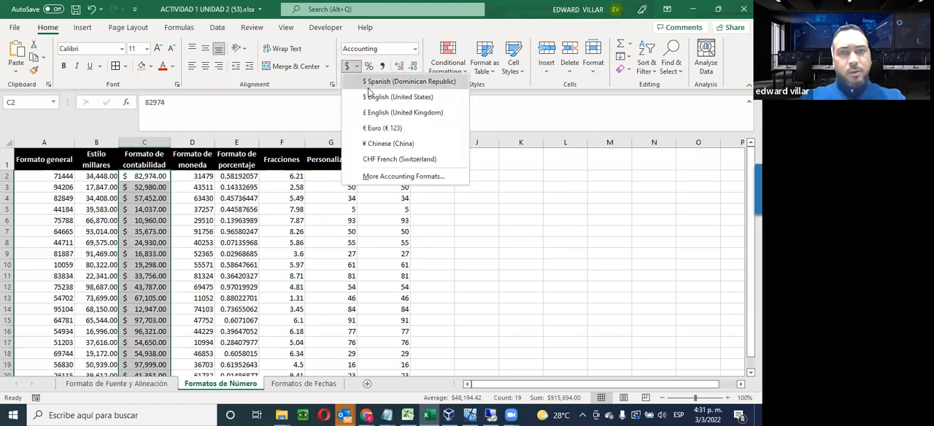
{"action": "left_click", "coordinate": [379, 176]}
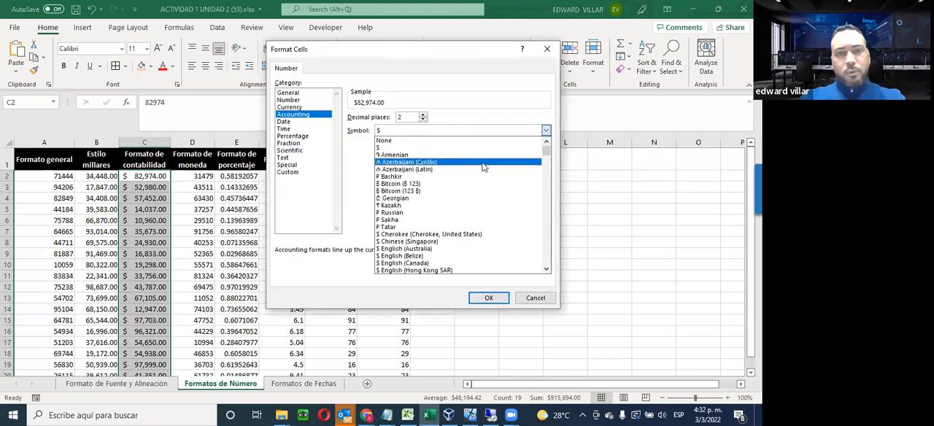
{"action": "left_click_drag", "start_coordinate": [547, 158], "coordinate": [528, 284]}
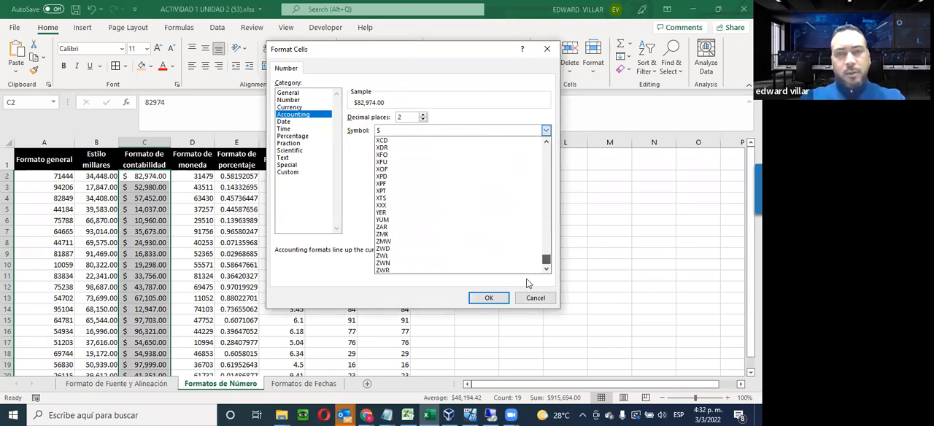
{"action": "left_click", "coordinate": [529, 297]}
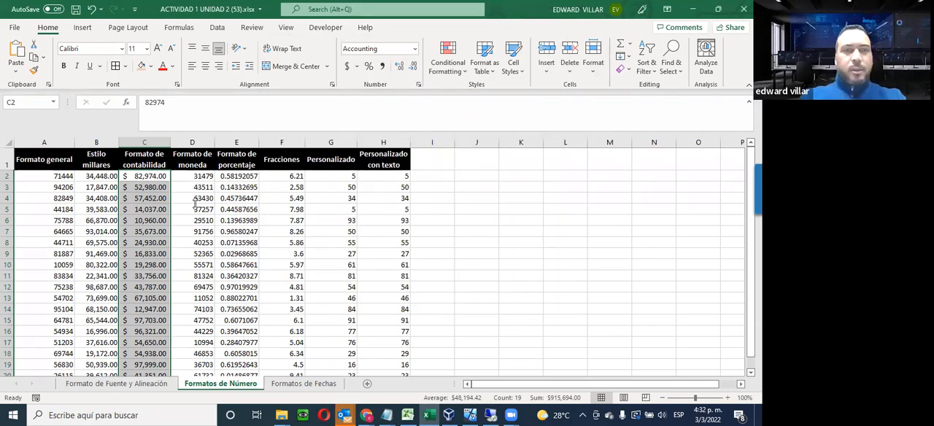
Apply the Currency format to the Formato de moneda values in D2:D20
{"action": "left_click_drag", "start_coordinate": [195, 177], "coordinate": [195, 309]}
{"action": "scroll", "coordinate": [195, 309], "scroll_direction": "up", "scroll_amount": 2}
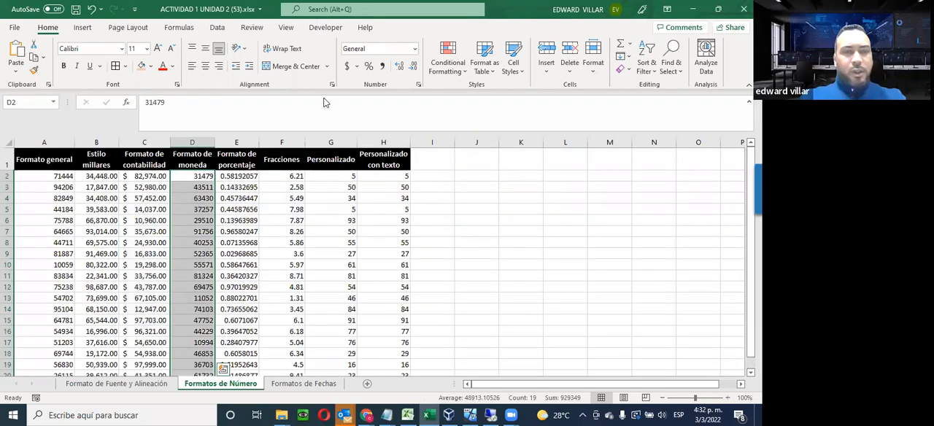
{"action": "left_click", "coordinate": [415, 48]}
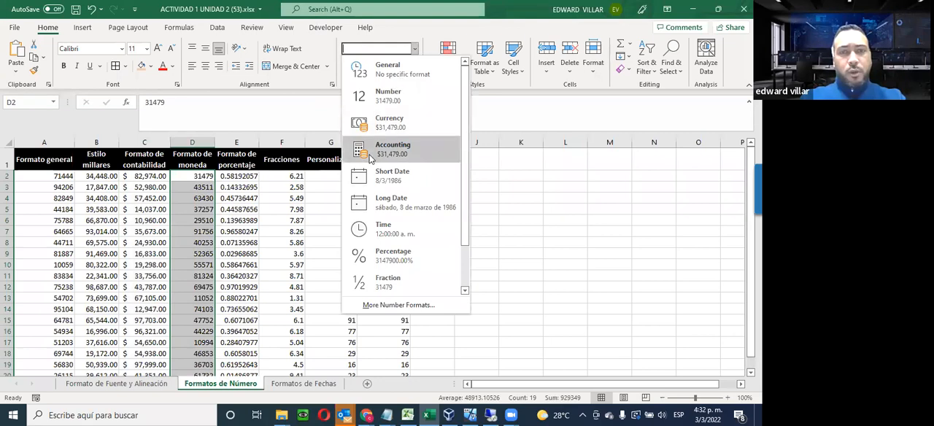
{"action": "left_click", "coordinate": [386, 122]}
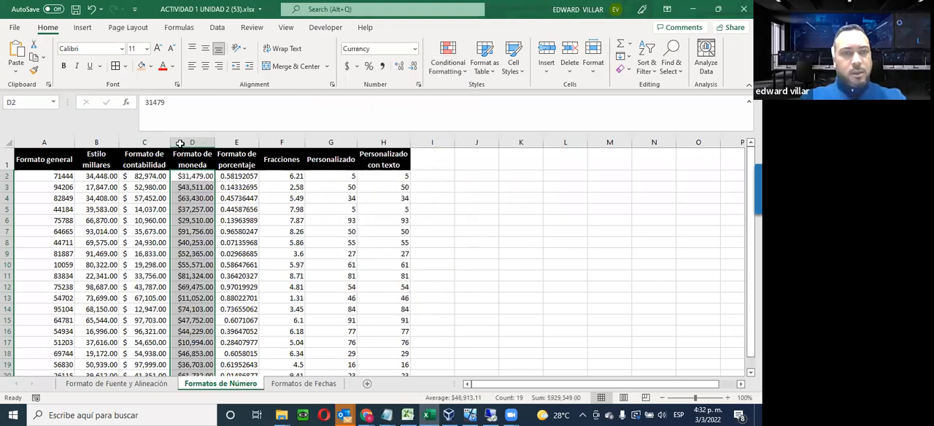
Compare the Currency and Accounting options in the detailed number format settings for D2:D20 without changing the format
{"action": "left_click", "coordinate": [415, 48]}
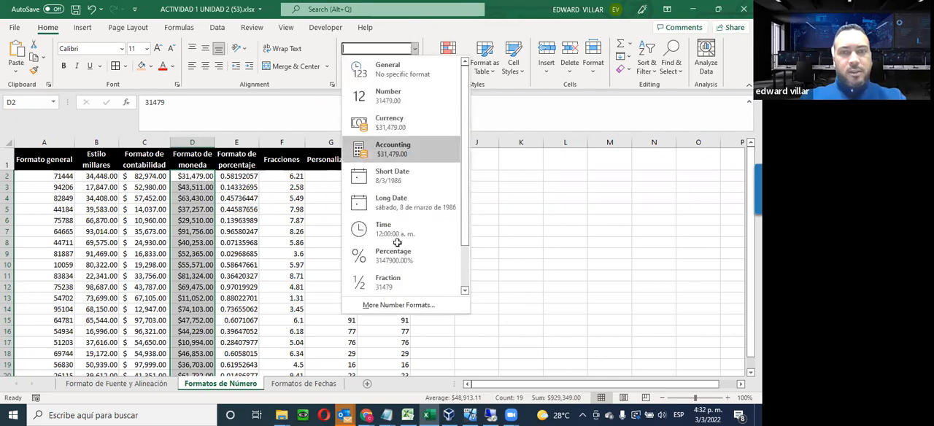
{"action": "left_click", "coordinate": [382, 305]}
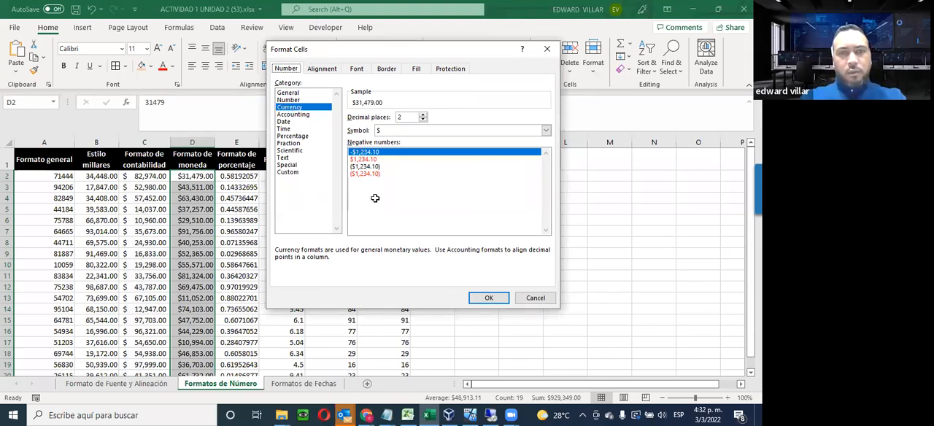
{"action": "left_click", "coordinate": [292, 114]}
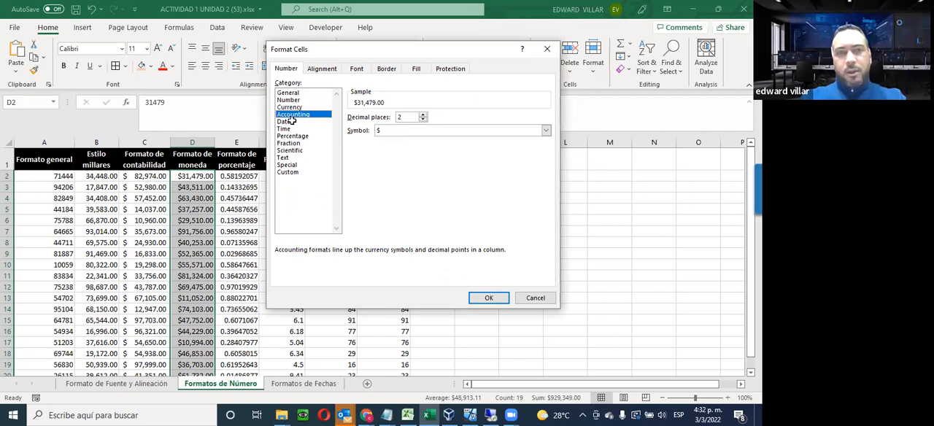
{"action": "left_click", "coordinate": [289, 108]}
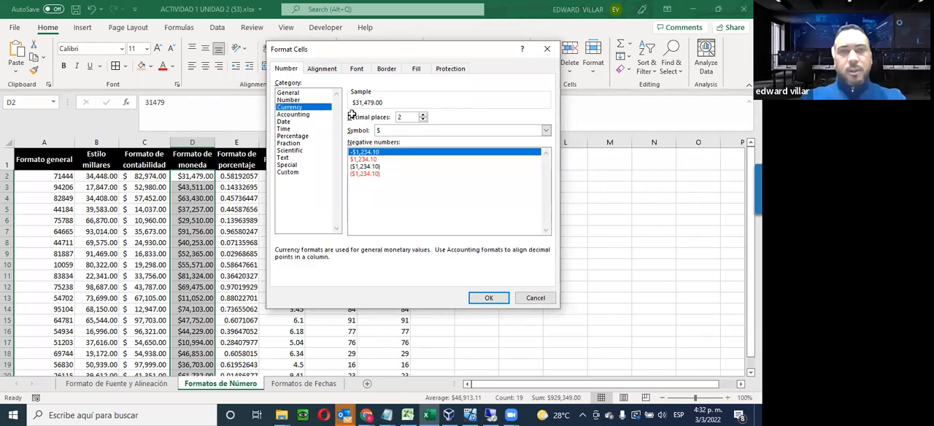
{"action": "left_click", "coordinate": [319, 114]}
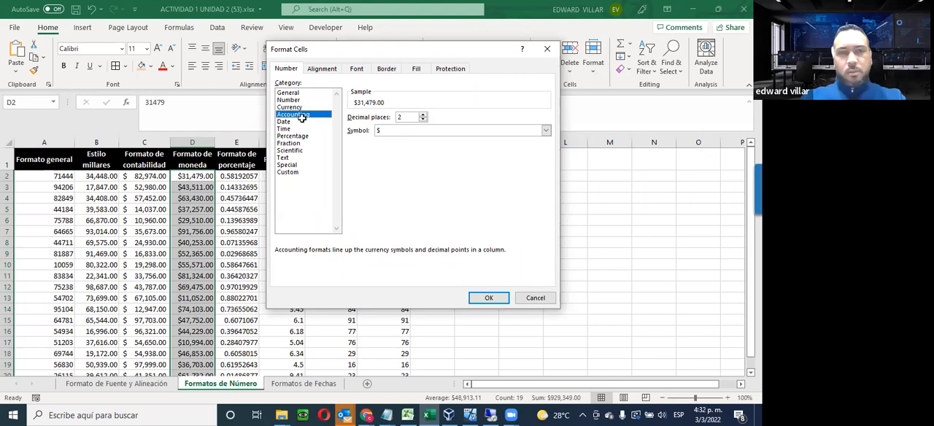
{"action": "key", "text": "Up"}
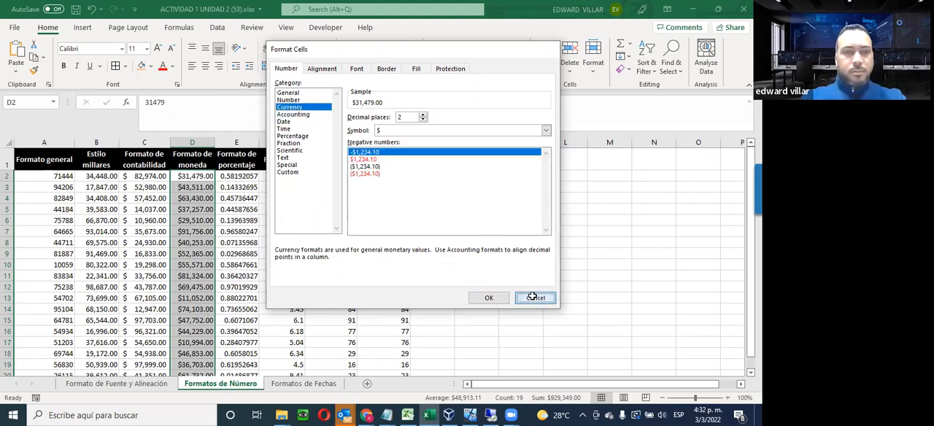
{"action": "left_click", "coordinate": [532, 296]}
Apply the Percentage format to the Formato de porcentaje values in E2:E20 and check several of the formatted cells
{"action": "scroll", "coordinate": [399, 263], "scroll_direction": "down", "scroll_amount": 2}
{"action": "scroll", "coordinate": [400, 263], "scroll_direction": "up", "scroll_amount": 2}
{"action": "scroll", "coordinate": [227, 207], "scroll_direction": "down", "scroll_amount": 1}
{"action": "scroll", "coordinate": [227, 207], "scroll_direction": "up", "scroll_amount": 1}
{"action": "left_click_drag", "start_coordinate": [240, 177], "coordinate": [242, 350]}
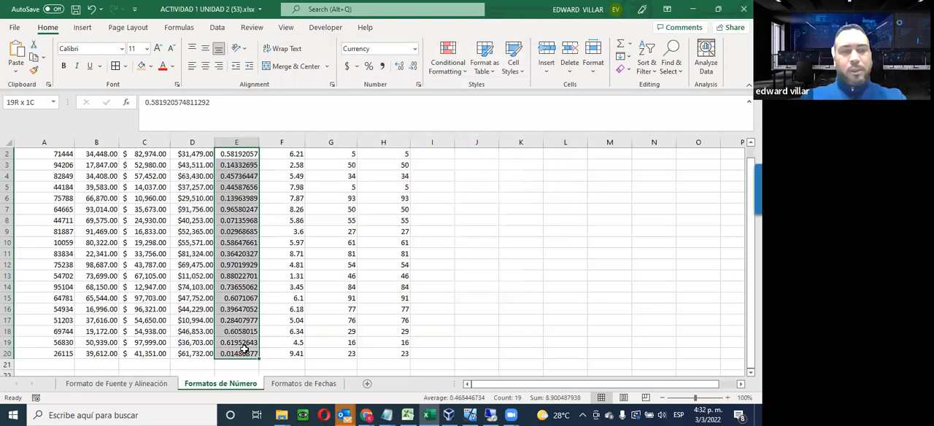
{"action": "left_click", "coordinate": [418, 49]}
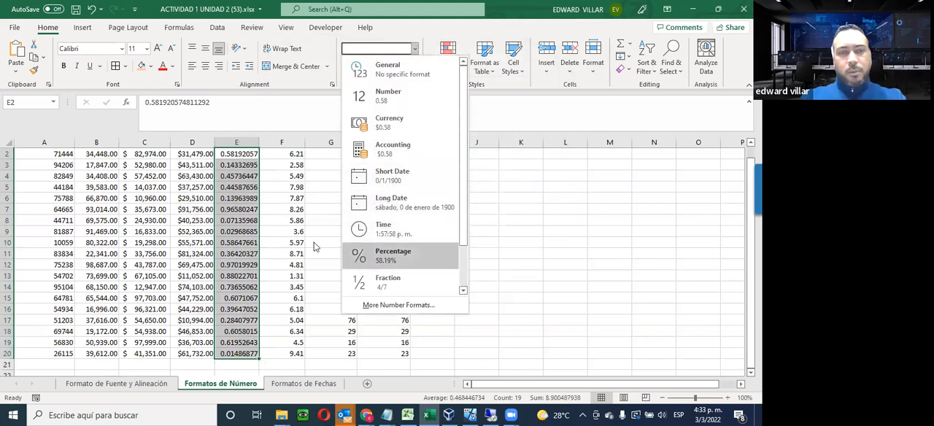
{"action": "left_click", "coordinate": [388, 252]}
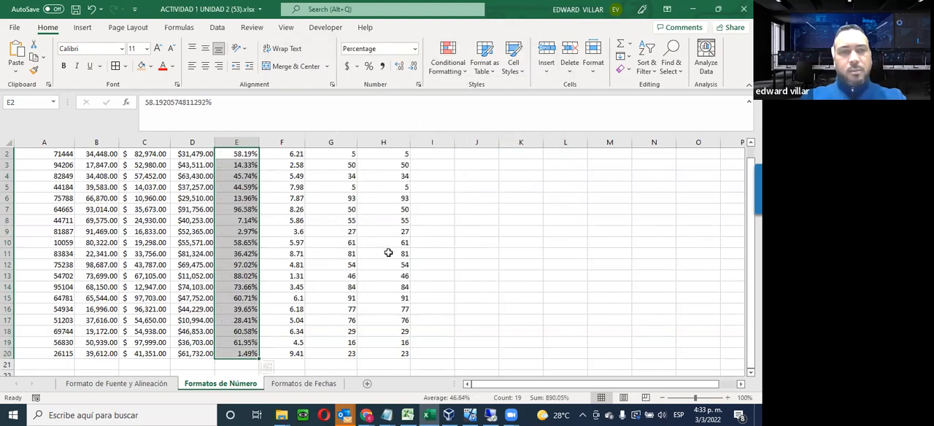
{"action": "left_click", "coordinate": [235, 156]}
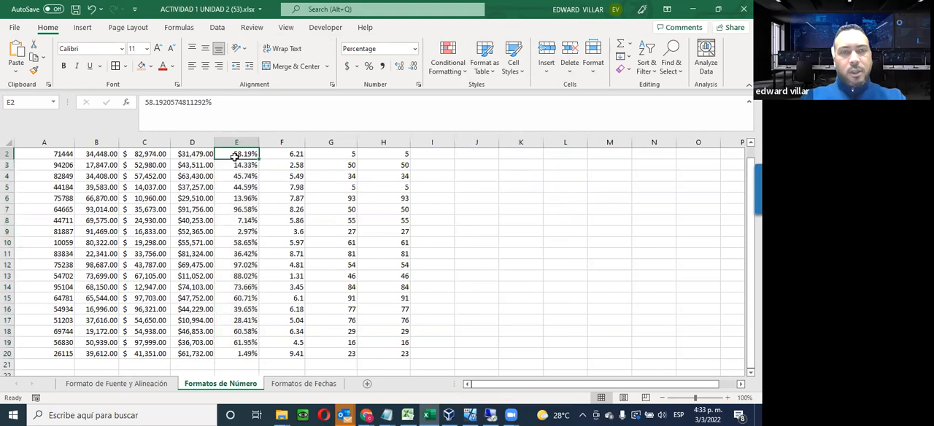
{"action": "left_click", "coordinate": [241, 184]}
{"action": "left_click", "coordinate": [240, 233]}
{"action": "left_click", "coordinate": [238, 304]}
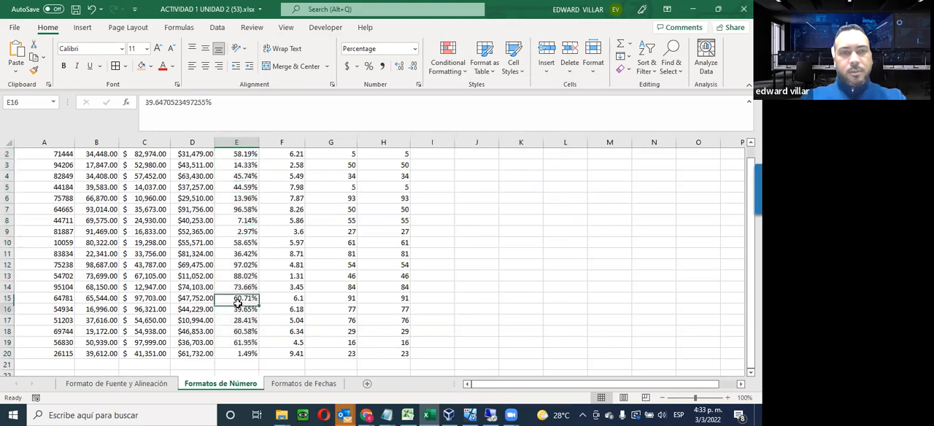
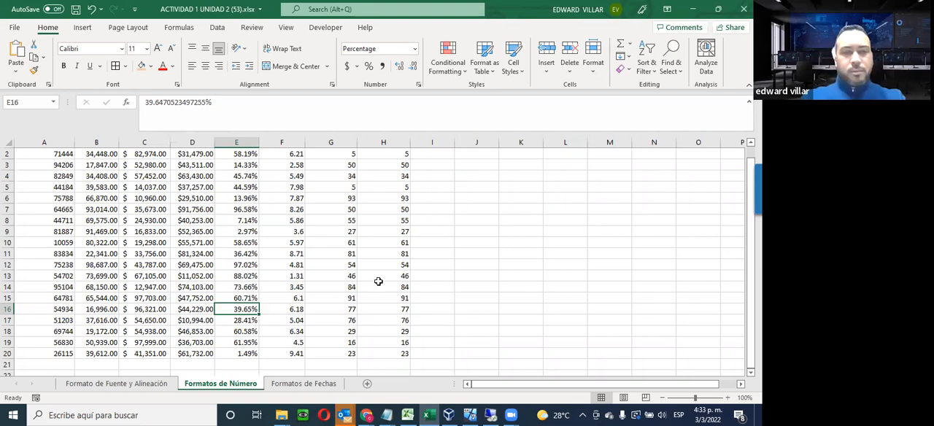
Apply the Fraction format with the Up to one digit (1/4) type to the Fracciones values in F2:F20
{"action": "left_click", "coordinate": [379, 285]}
{"action": "scroll", "coordinate": [379, 283], "scroll_direction": "up", "scroll_amount": 1}
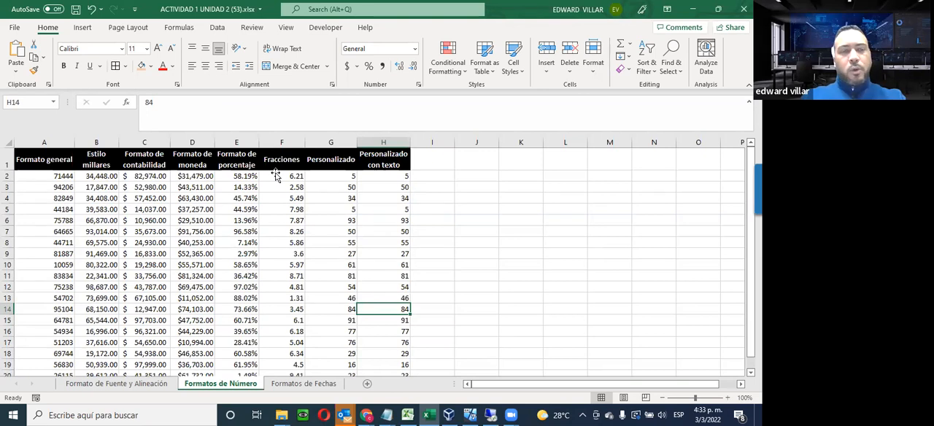
{"action": "left_click_drag", "start_coordinate": [276, 176], "coordinate": [286, 353]}
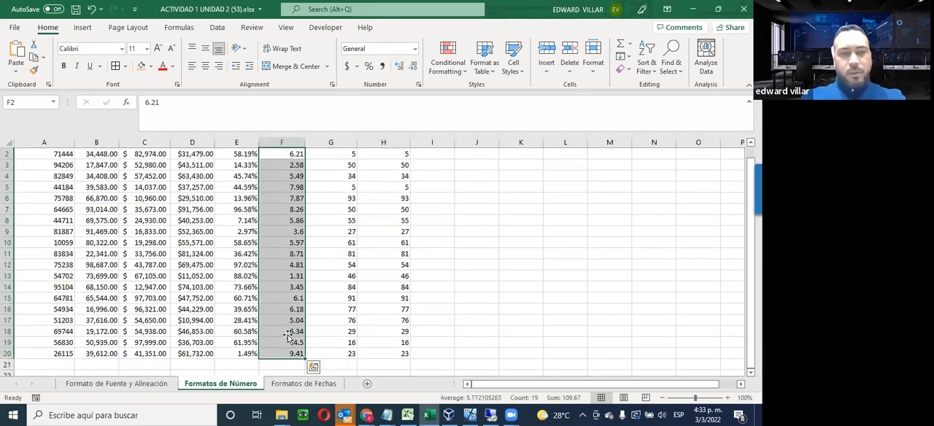
{"action": "scroll", "coordinate": [288, 338], "scroll_direction": "up", "scroll_amount": 1}
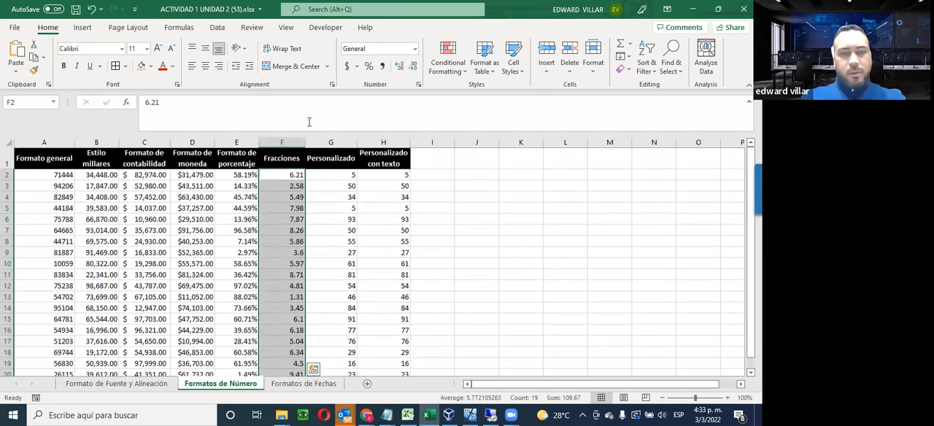
{"action": "left_click", "coordinate": [417, 49]}
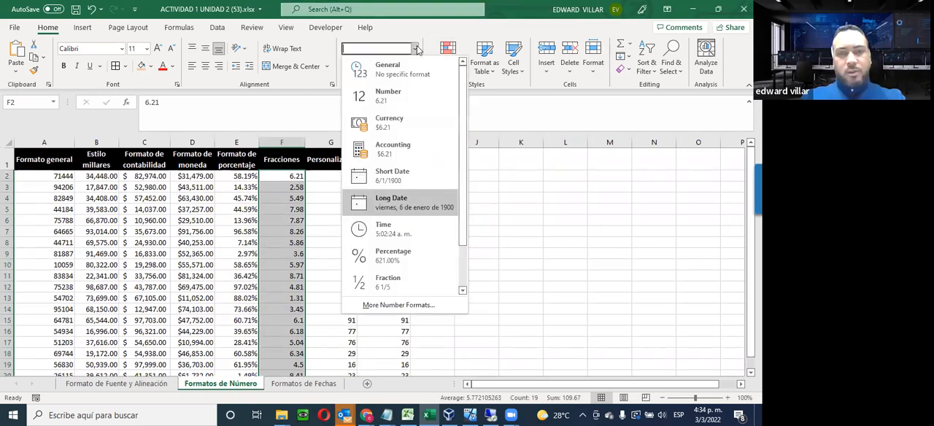
{"action": "scroll", "coordinate": [379, 232], "scroll_direction": "down", "scroll_amount": 1}
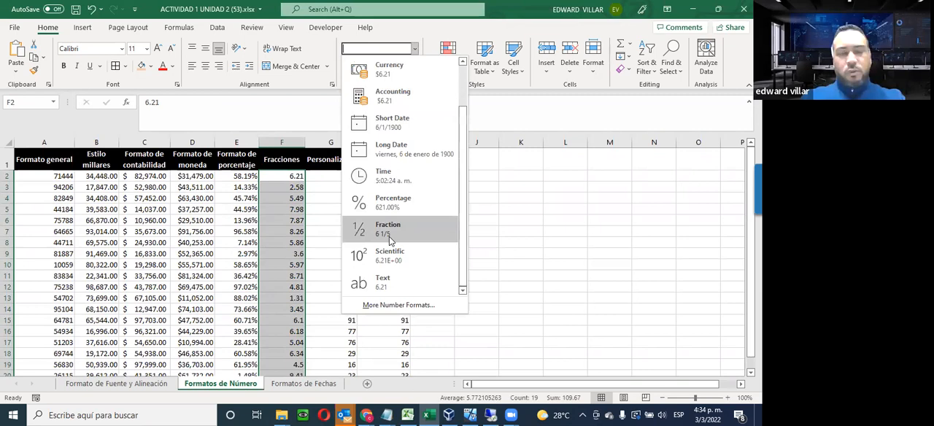
{"action": "left_click", "coordinate": [400, 305]}
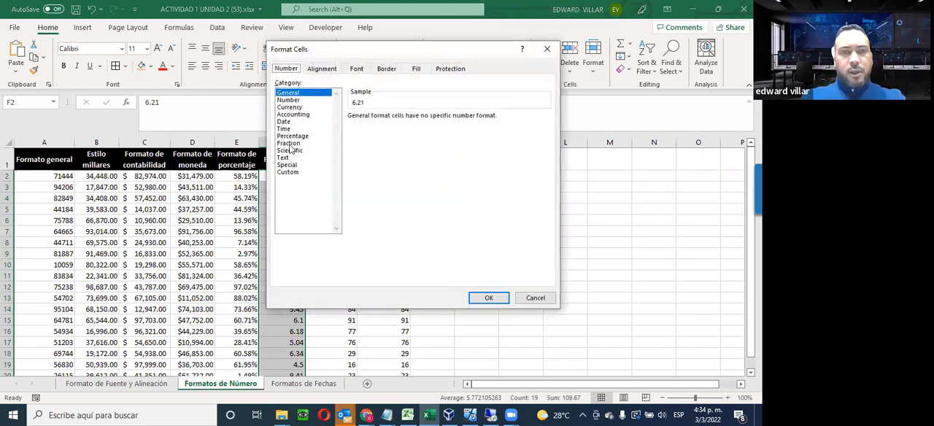
{"action": "left_click", "coordinate": [289, 144]}
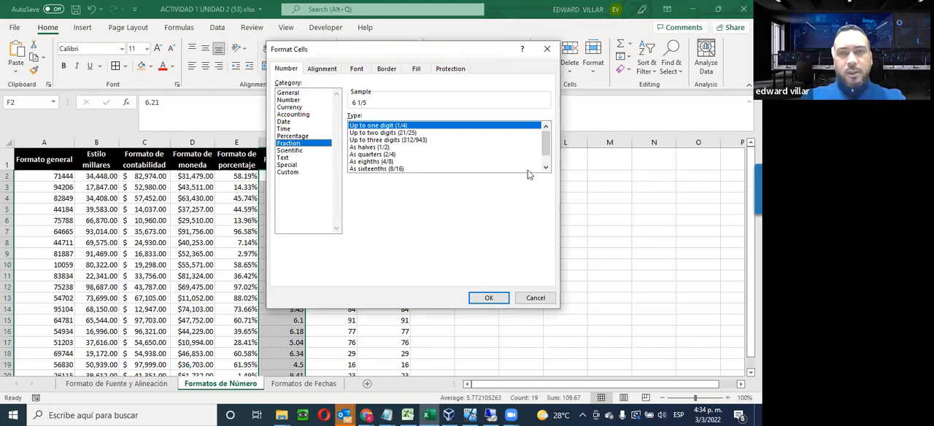
{"action": "left_click", "coordinate": [546, 167]}
{"action": "left_click", "coordinate": [545, 168]}
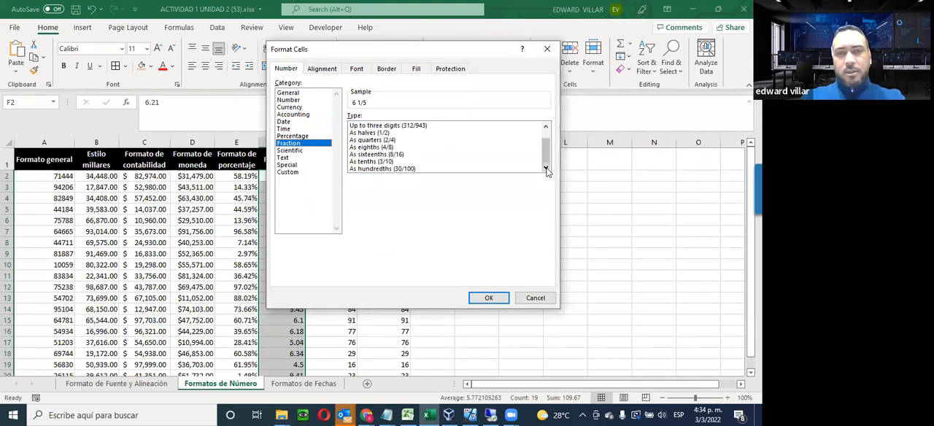
{"action": "left_click", "coordinate": [488, 298]}
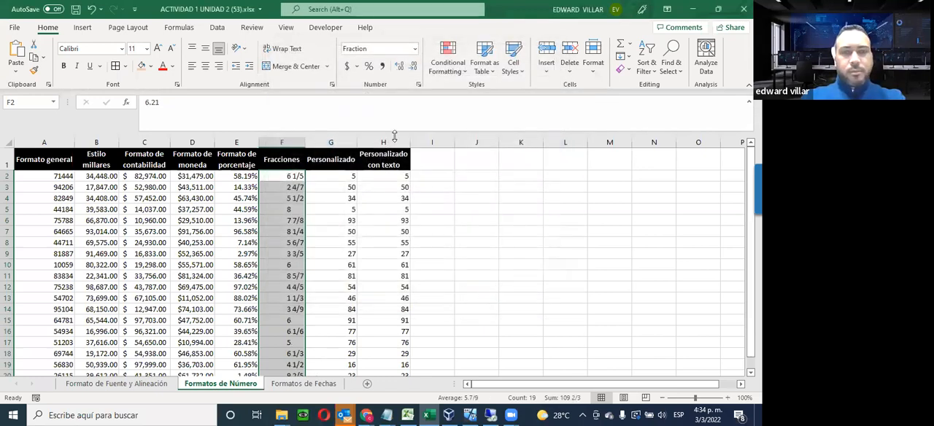
Open the Custom number format settings for the Personalizado values in G2:G20, keeping the column in view
{"action": "left_click_drag", "start_coordinate": [327, 176], "coordinate": [334, 366]}
{"action": "left_click_drag", "start_coordinate": [345, 297], "coordinate": [338, 273]}
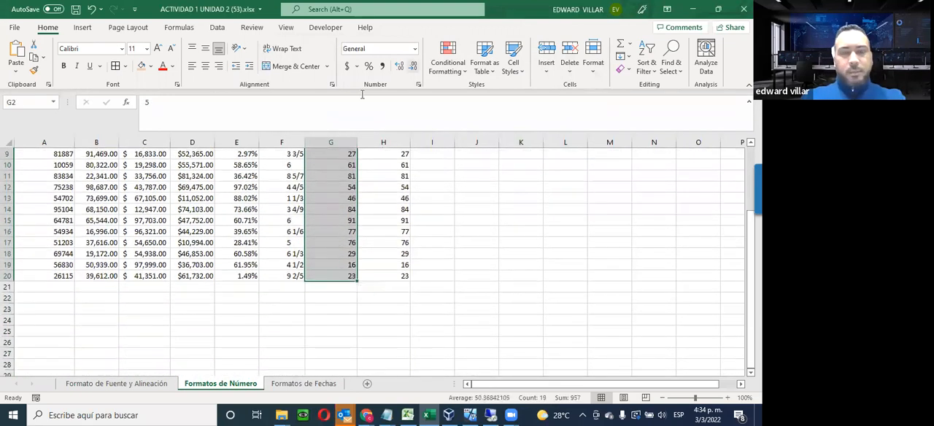
{"action": "scroll", "coordinate": [313, 234], "scroll_direction": "up", "scroll_amount": 3}
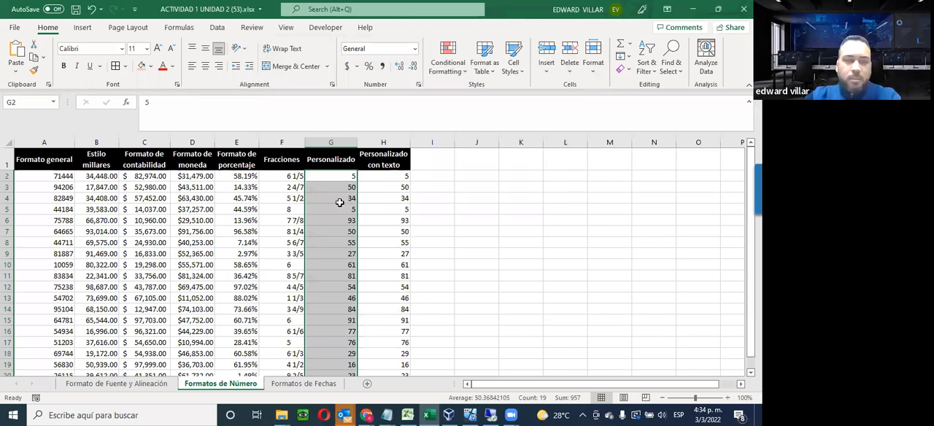
{"action": "left_click", "coordinate": [414, 49]}
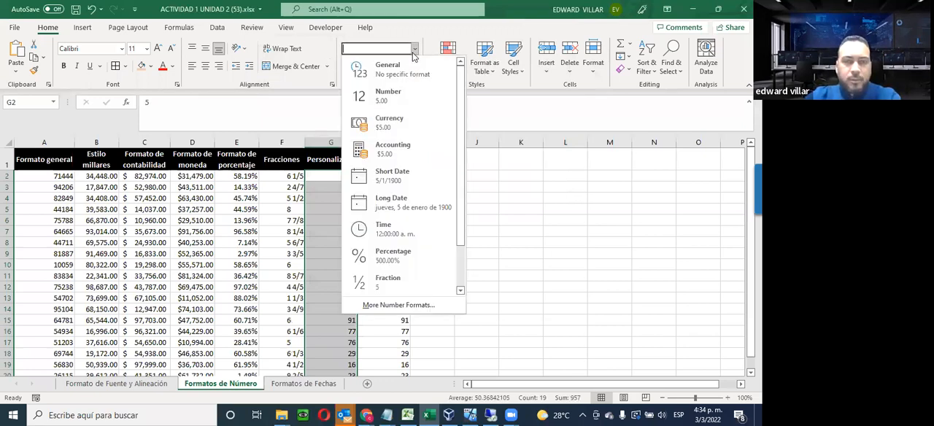
{"action": "left_click", "coordinate": [377, 307]}
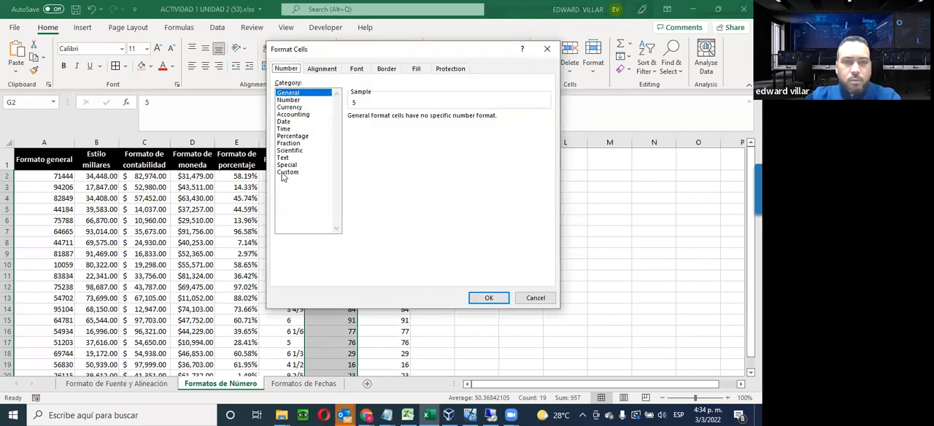
{"action": "left_click", "coordinate": [287, 173]}
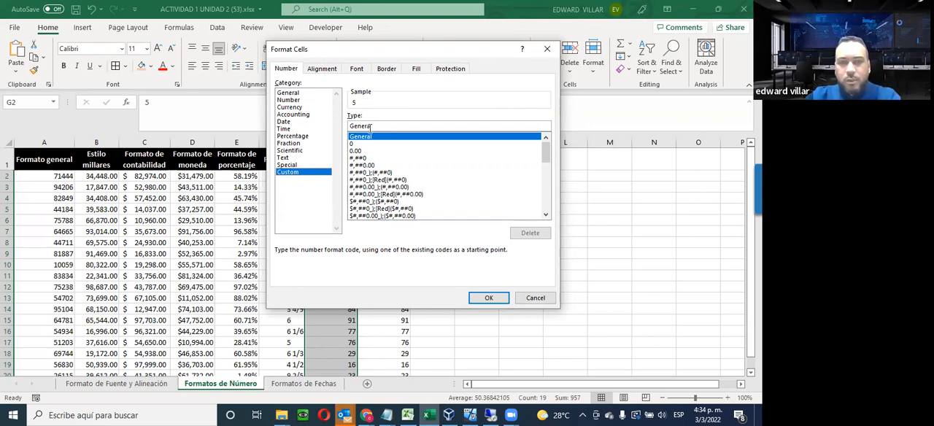
{"action": "double_click", "coordinate": [368, 127]}
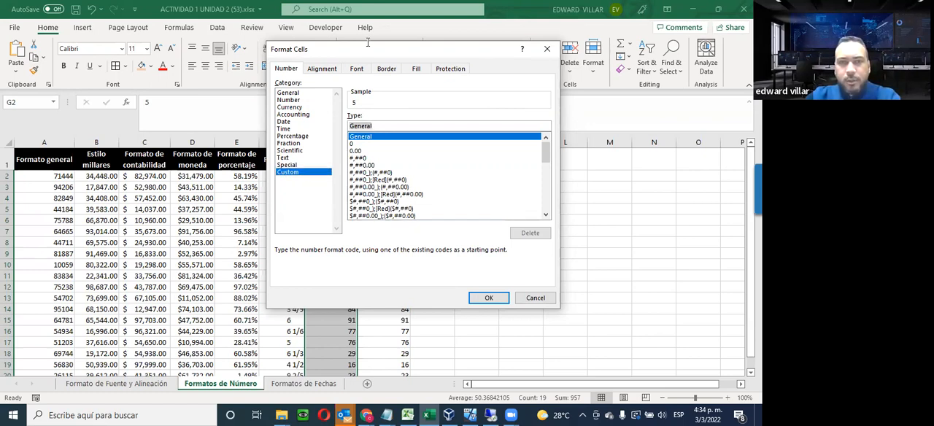
{"action": "left_click_drag", "start_coordinate": [367, 43], "coordinate": [493, 72]}
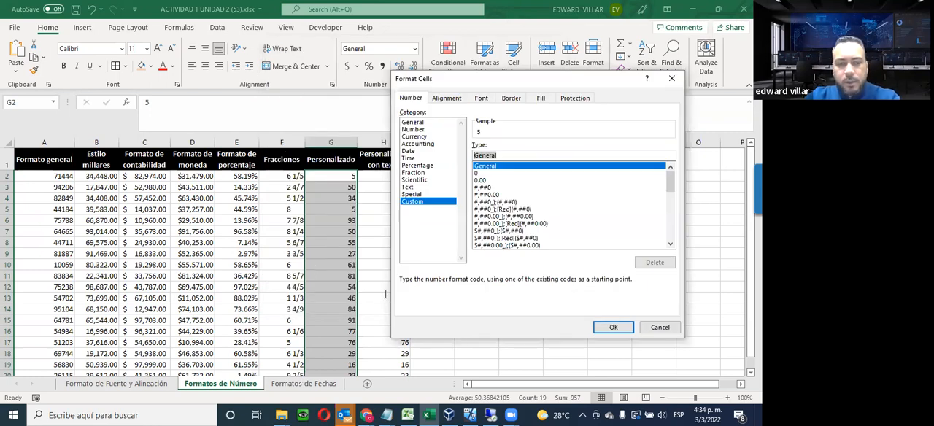
Enter the custom format code (##), magnify the screen to 200% to show it, and apply it to G2:G20
{"action": "type", "text": "("}
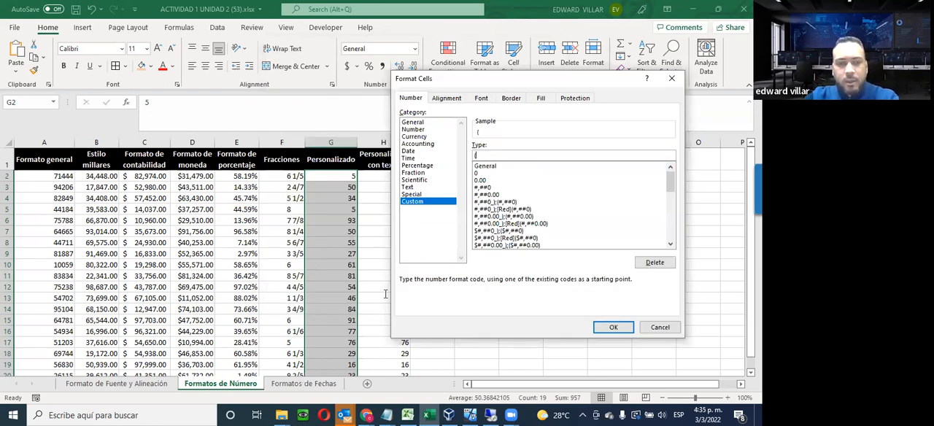
{"action": "type", "text": "##)"}
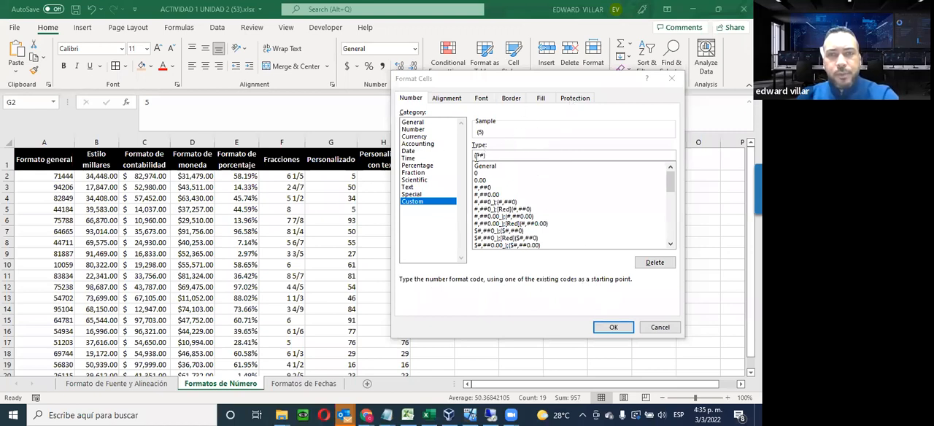
{"action": "left_click", "coordinate": [497, 154]}
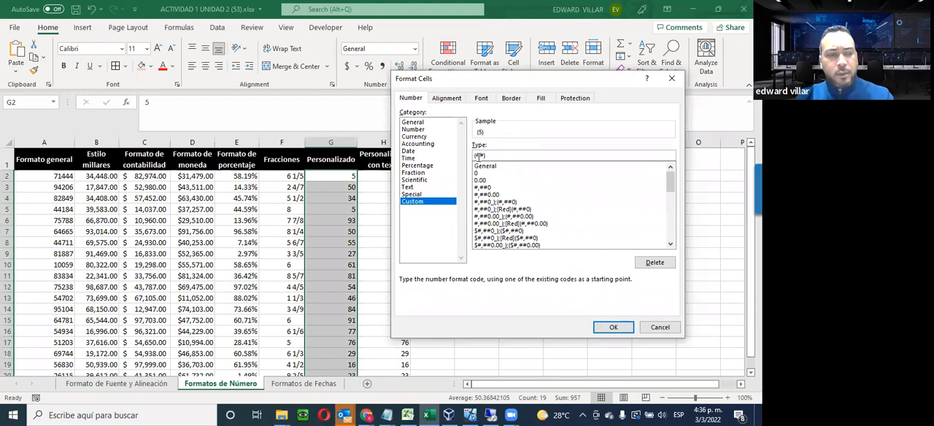
{"action": "key", "text": "super+plus"}
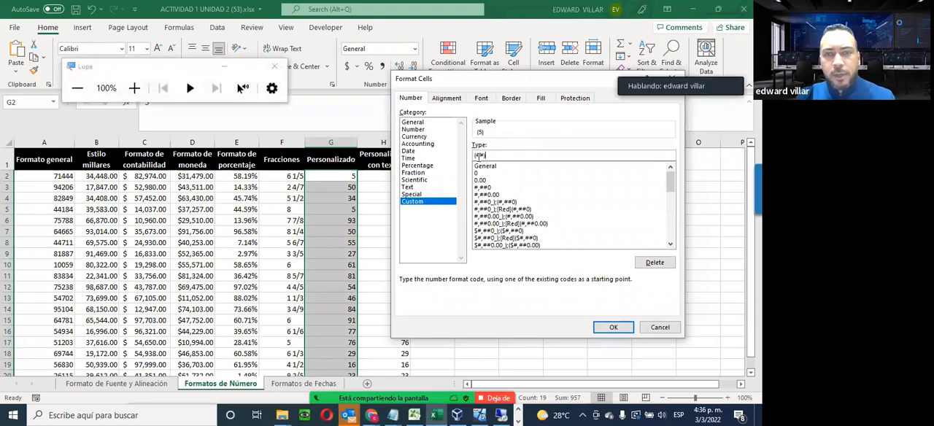
{"action": "key", "text": "super+plus"}
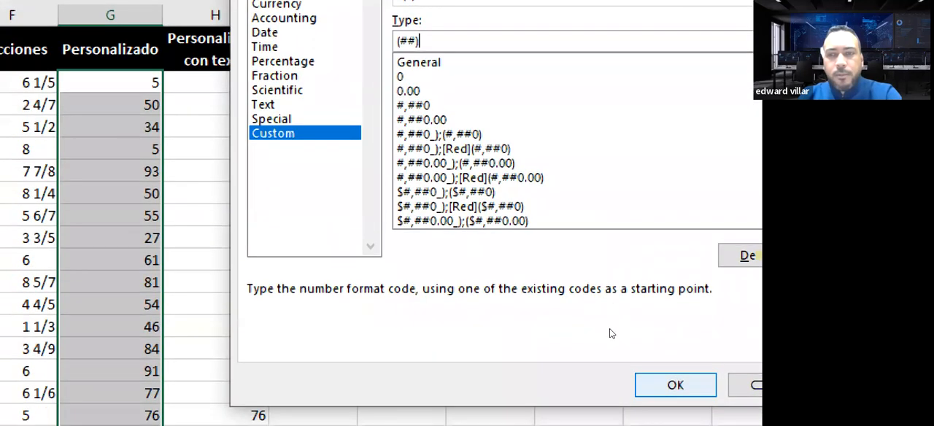
{"action": "key", "text": "Return"}
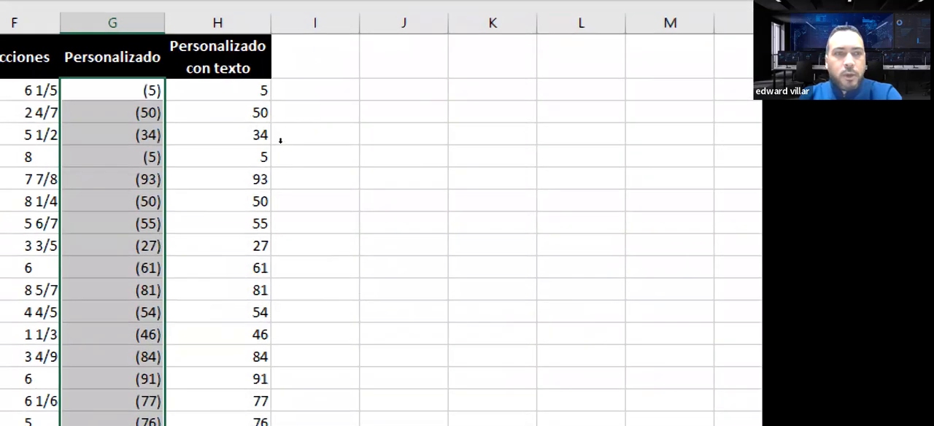
Review the custom-formatted values down the Personalizado column, close the screen magnifier, and check the content of G3
{"action": "scroll", "coordinate": [326, 271], "scroll_direction": "down", "scroll_amount": 1}
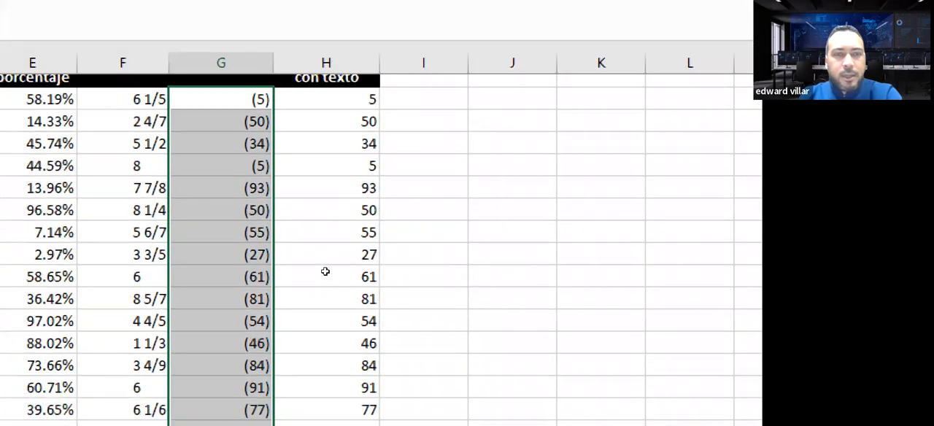
{"action": "scroll", "coordinate": [325, 272], "scroll_direction": "down", "scroll_amount": 3}
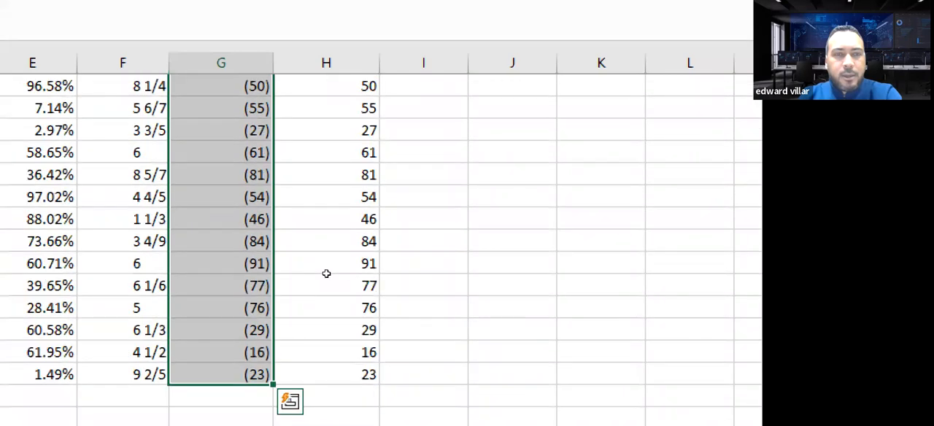
{"action": "scroll", "coordinate": [326, 274], "scroll_direction": "up", "scroll_amount": 3}
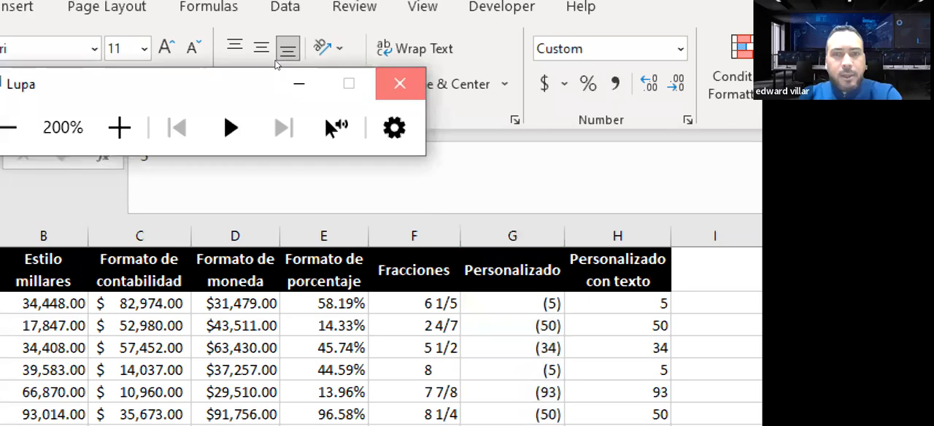
{"action": "left_click", "coordinate": [400, 83]}
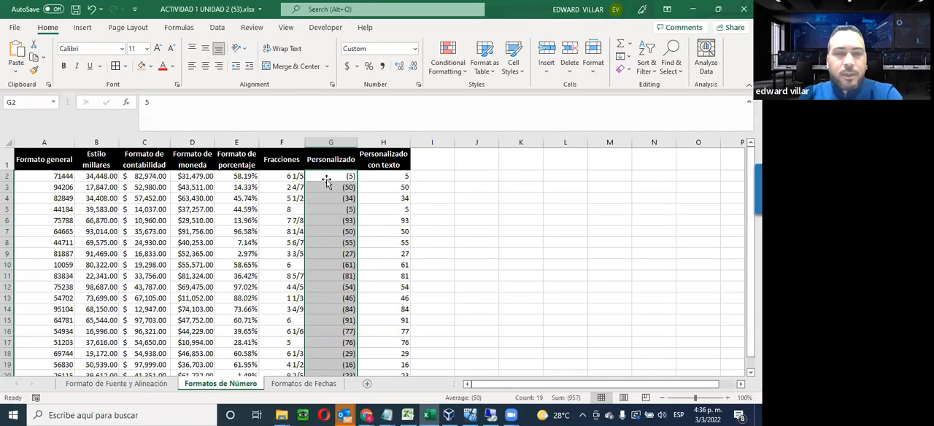
{"action": "left_click", "coordinate": [328, 187]}
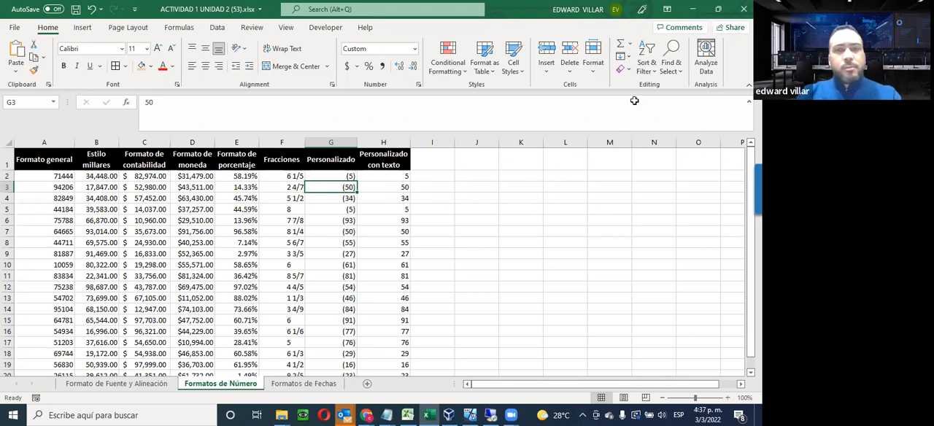
Open the Custom number format settings for the Personalizado con texto values in H2:H20, keeping the column in view
{"action": "left_click", "coordinate": [387, 176]}
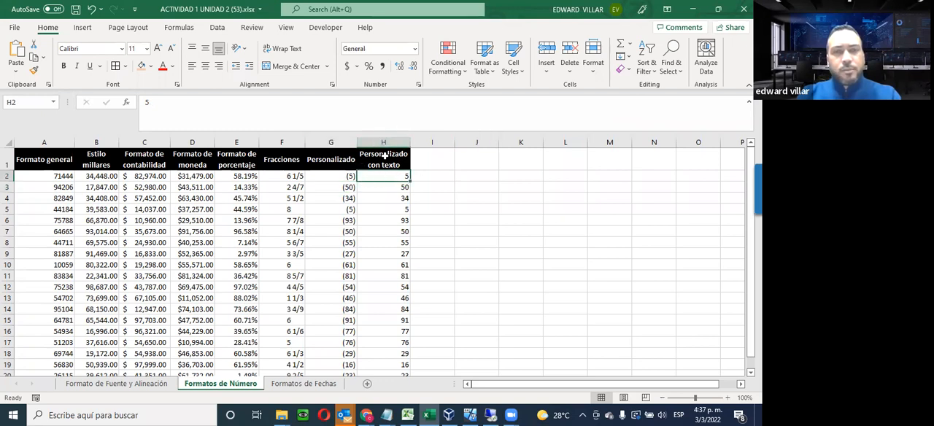
{"action": "left_click_drag", "start_coordinate": [397, 176], "coordinate": [394, 371]}
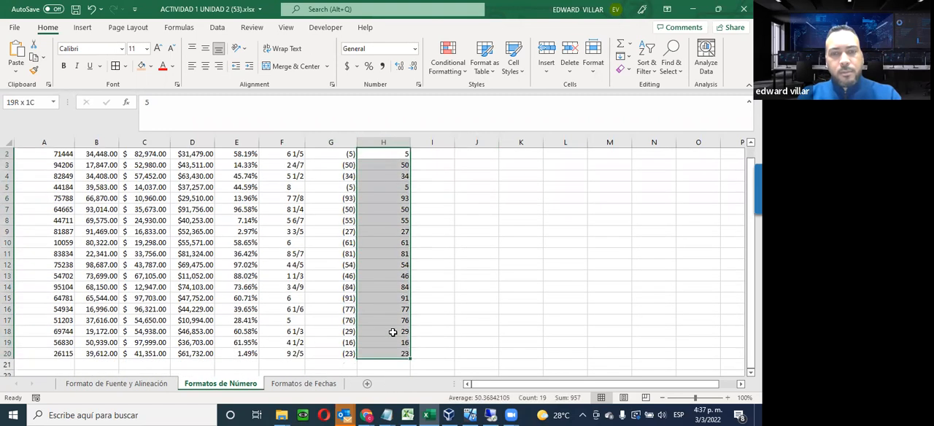
{"action": "left_click_drag", "start_coordinate": [393, 332], "coordinate": [396, 327]}
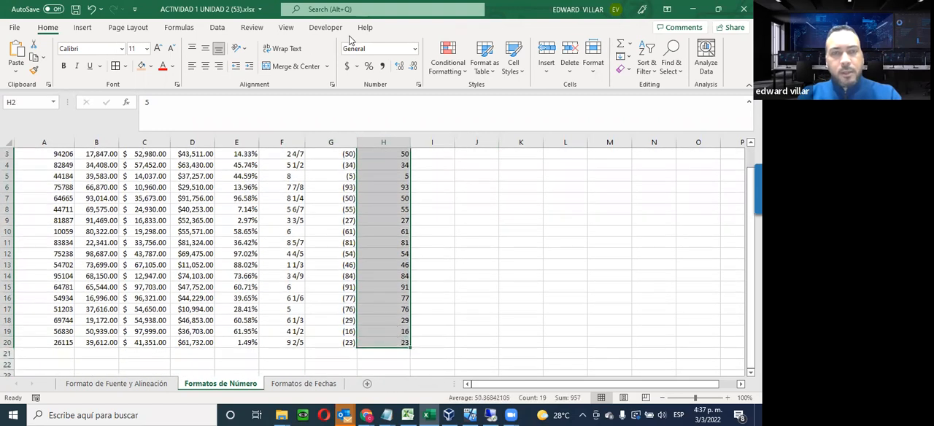
{"action": "scroll", "coordinate": [403, 146], "scroll_direction": "up", "scroll_amount": 1}
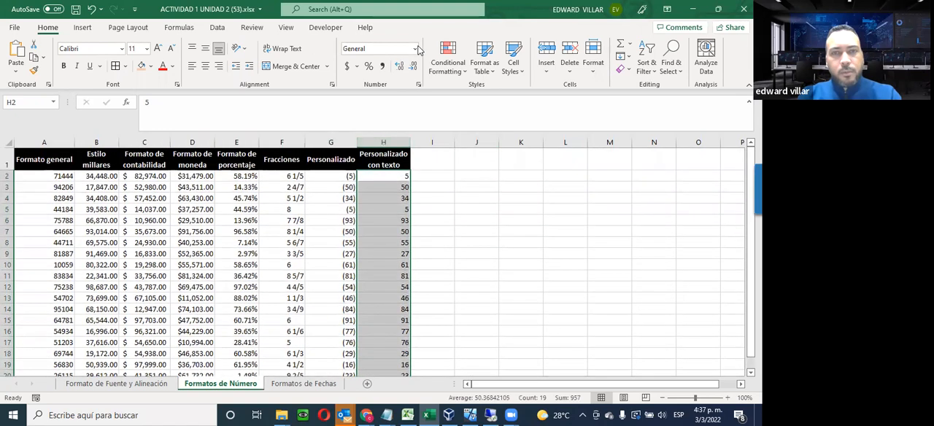
{"action": "left_click", "coordinate": [416, 49]}
{"action": "left_click", "coordinate": [424, 305]}
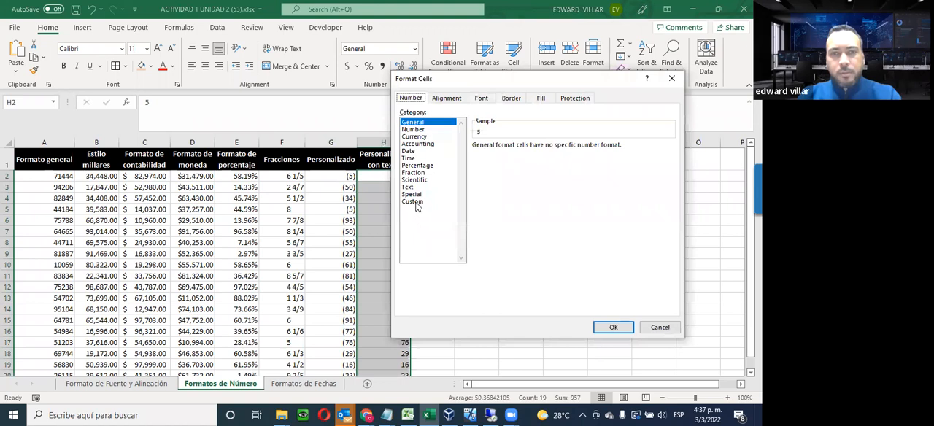
{"action": "left_click", "coordinate": [413, 201]}
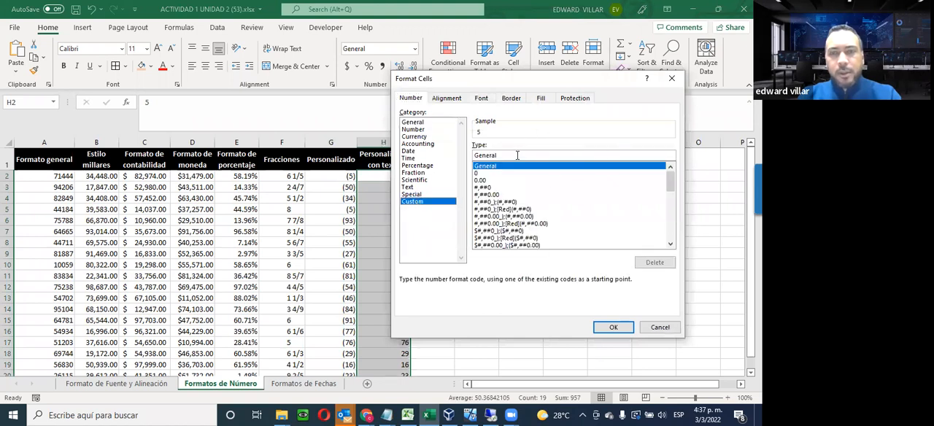
{"action": "left_click", "coordinate": [437, 200]}
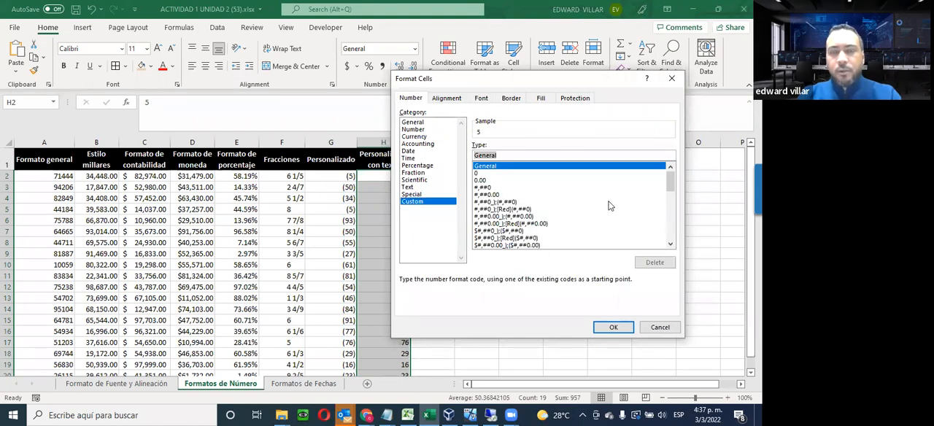
{"action": "left_click_drag", "start_coordinate": [554, 82], "coordinate": [577, 80]}
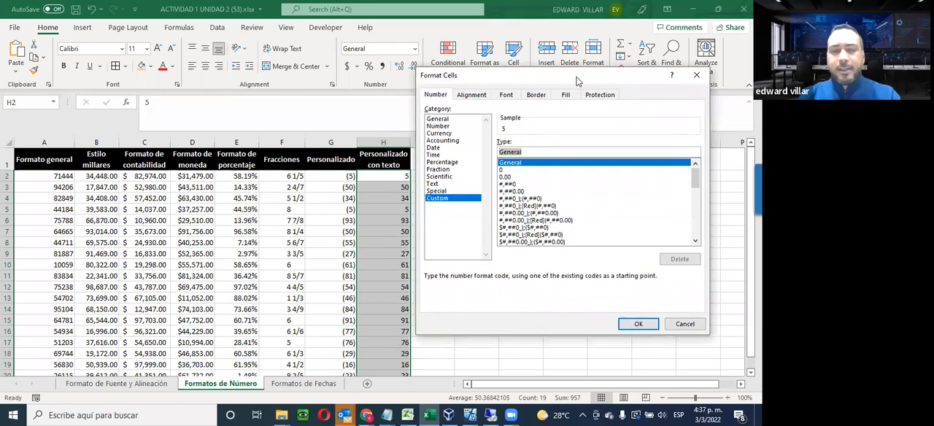
Enter the custom format code "El numero seleccionado es:" (##) and apply it to H2:H20
{"action": "type", "text": "\"El numero se"}
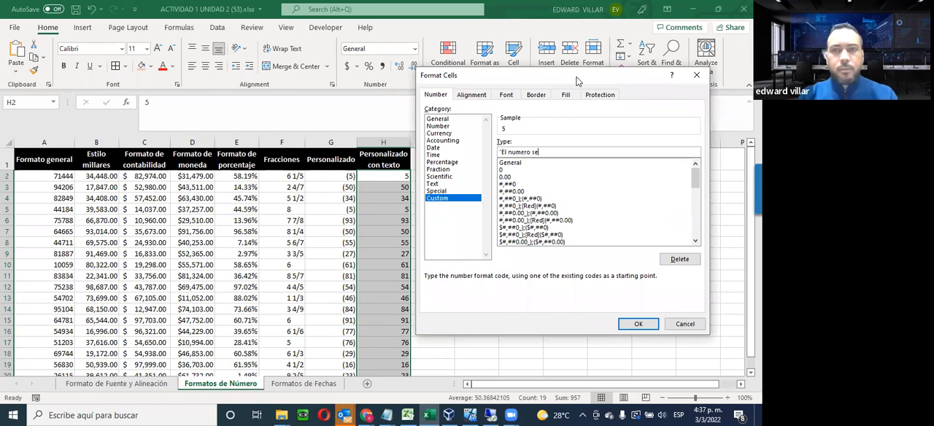
{"action": "type", "text": "leccionado es:\" (##"}
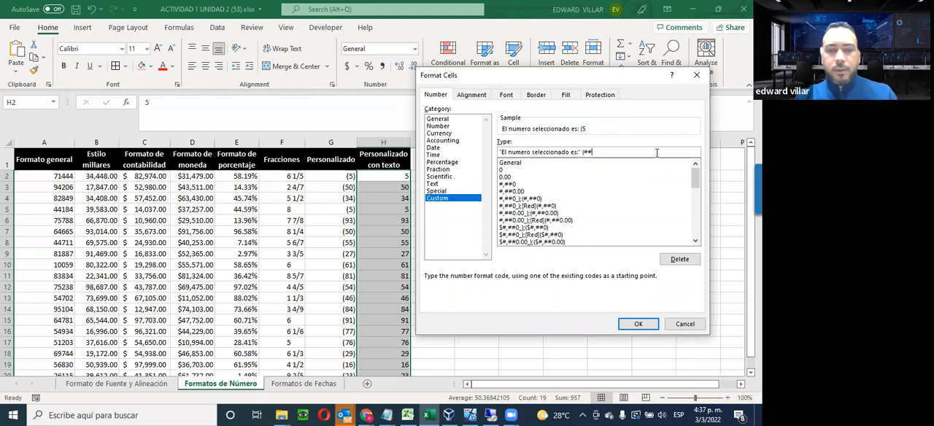
{"action": "type", "text": ")"}
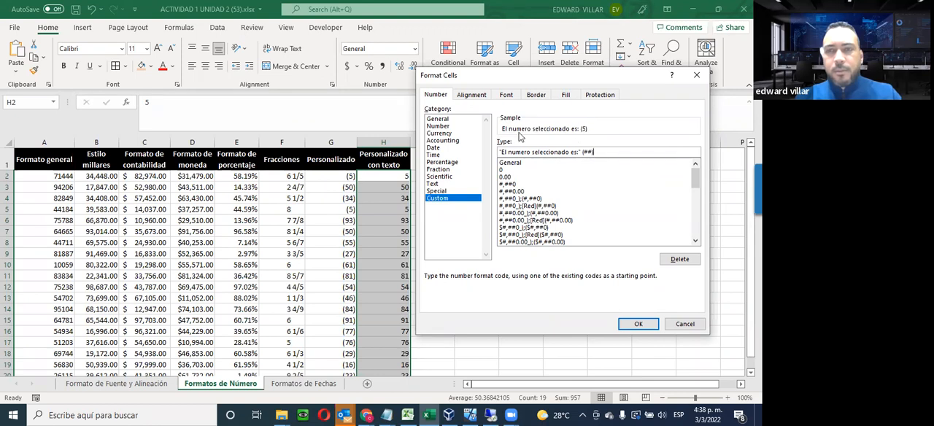
{"action": "left_click", "coordinate": [637, 324]}
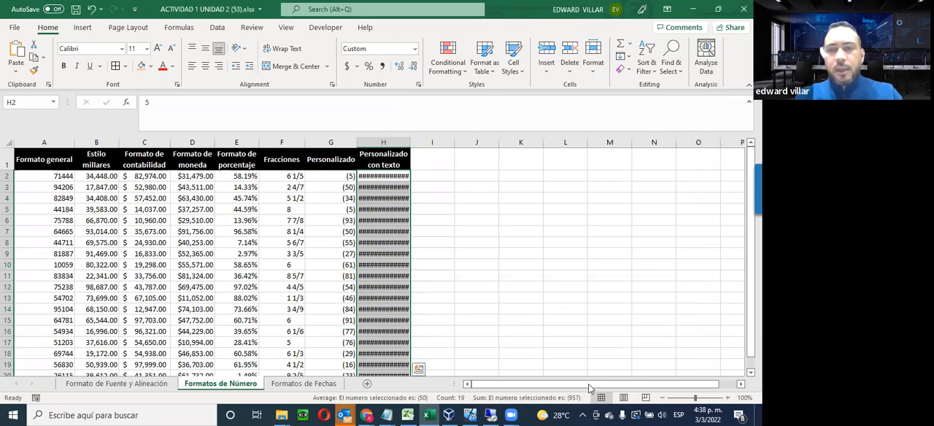
AutoFit the width of column H to the formatted text
{"action": "left_click", "coordinate": [479, 253]}
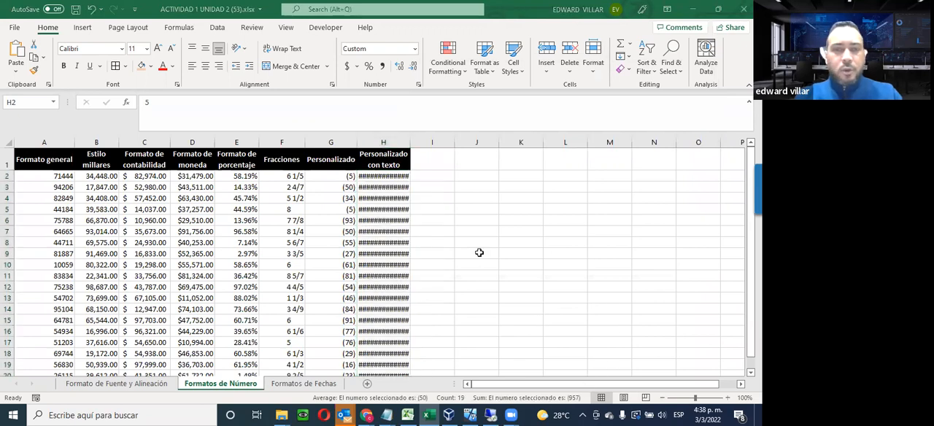
{"action": "left_click", "coordinate": [376, 182]}
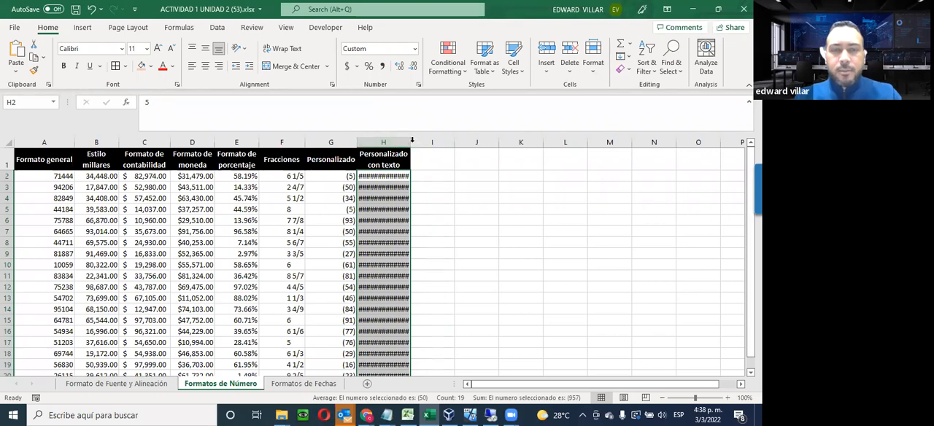
{"action": "double_click", "coordinate": [412, 141]}
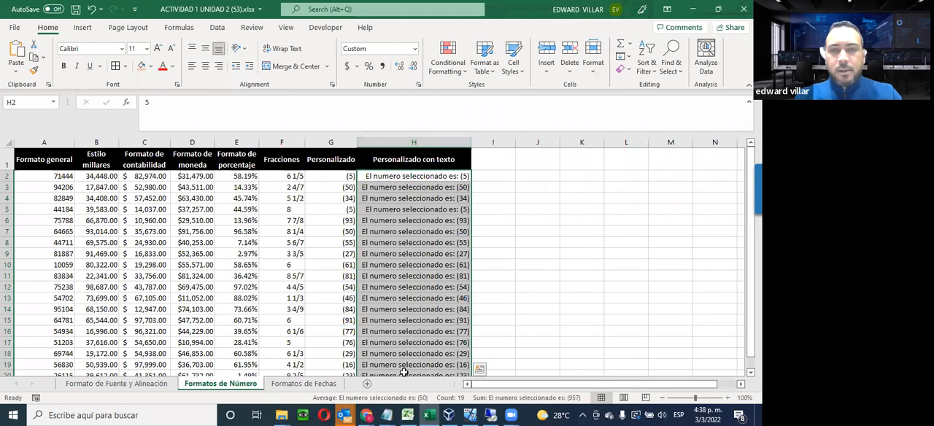
Review the custom text values down the Personalizado con texto column, comparing several cells' display with their underlying content
{"action": "scroll", "coordinate": [411, 242], "scroll_direction": "down", "scroll_amount": 3}
{"action": "scroll", "coordinate": [411, 241], "scroll_direction": "up", "scroll_amount": 3}
{"action": "left_click", "coordinate": [424, 198]}
{"action": "left_click", "coordinate": [406, 265]}
{"action": "left_click", "coordinate": [407, 298]}
{"action": "left_click", "coordinate": [407, 322]}
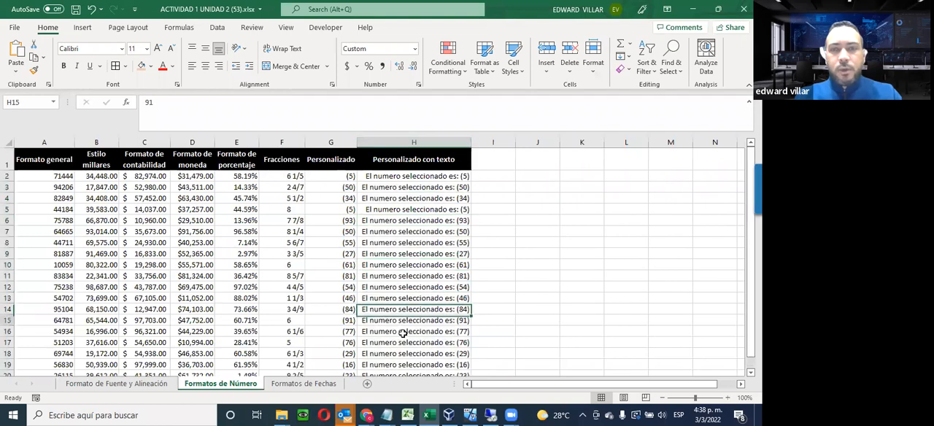
{"action": "left_click", "coordinate": [402, 353]}
{"action": "left_click", "coordinate": [426, 264]}
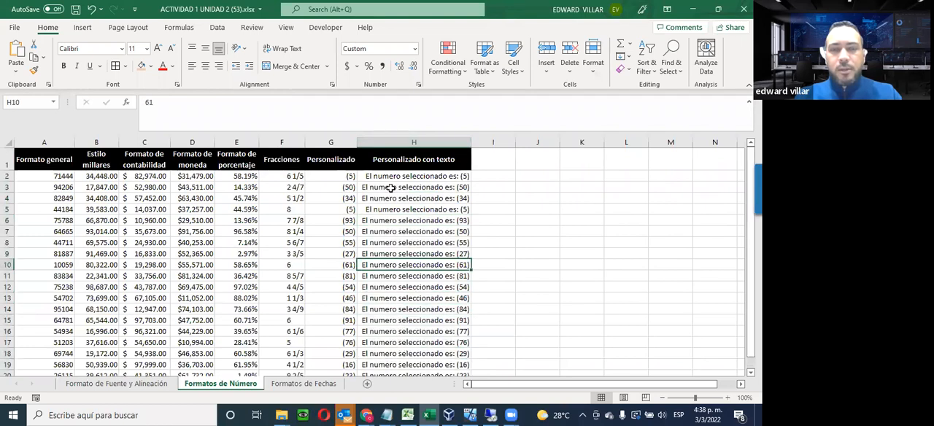
{"action": "left_click", "coordinate": [401, 198]}
{"action": "left_click", "coordinate": [401, 178]}
{"action": "left_click", "coordinate": [389, 232]}
{"action": "left_click", "coordinate": [394, 276]}
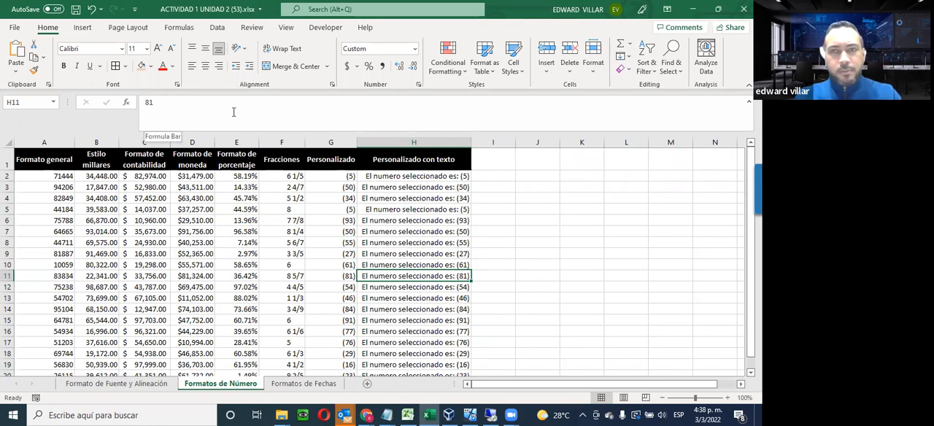
{"action": "scroll", "coordinate": [518, 270], "scroll_direction": "down", "scroll_amount": 2}
{"action": "scroll", "coordinate": [518, 272], "scroll_direction": "up", "scroll_amount": 2}
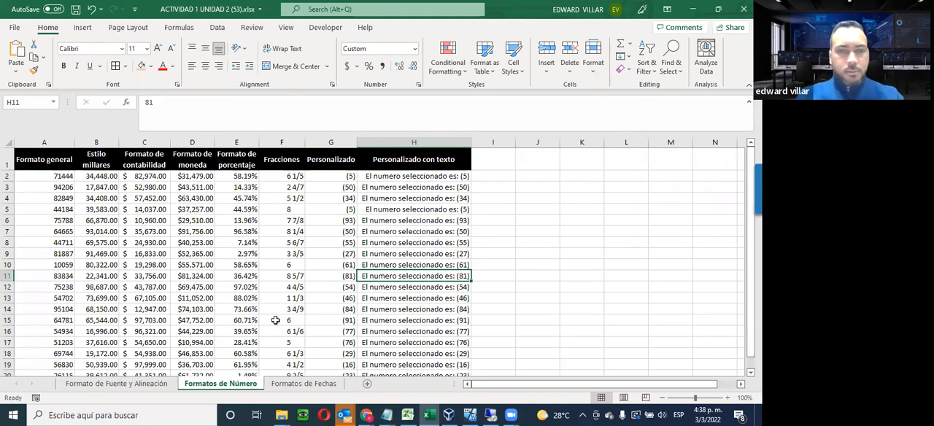
Switch to the Formatos de Fechas sheet and examine the preset number formats and the columns from Fecha corta to Día semana completo
{"action": "left_click", "coordinate": [284, 385]}
{"action": "left_click", "coordinate": [517, 255]}
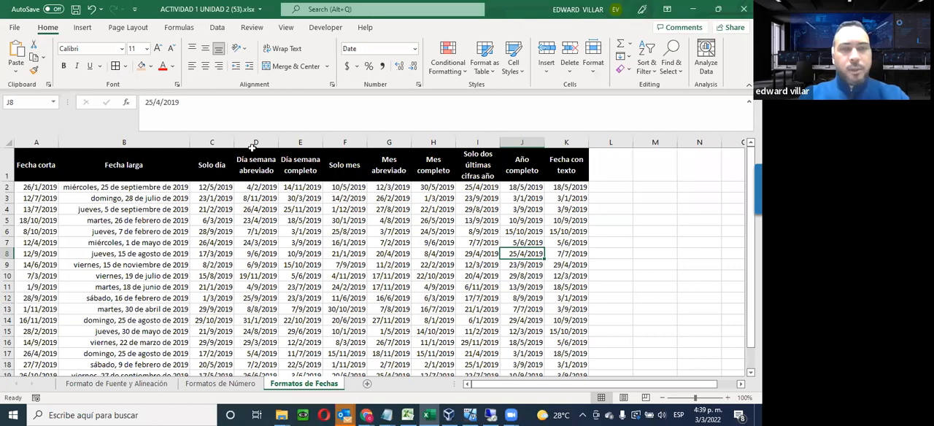
{"action": "left_click", "coordinate": [414, 49]}
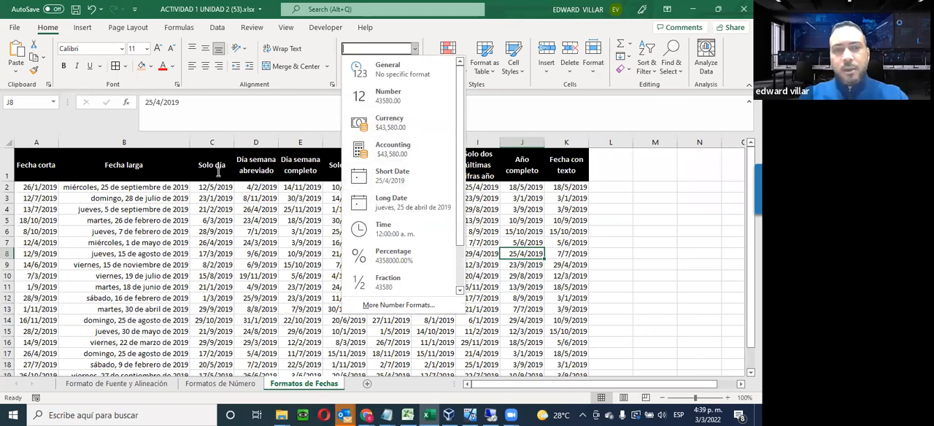
{"action": "left_click", "coordinate": [283, 241]}
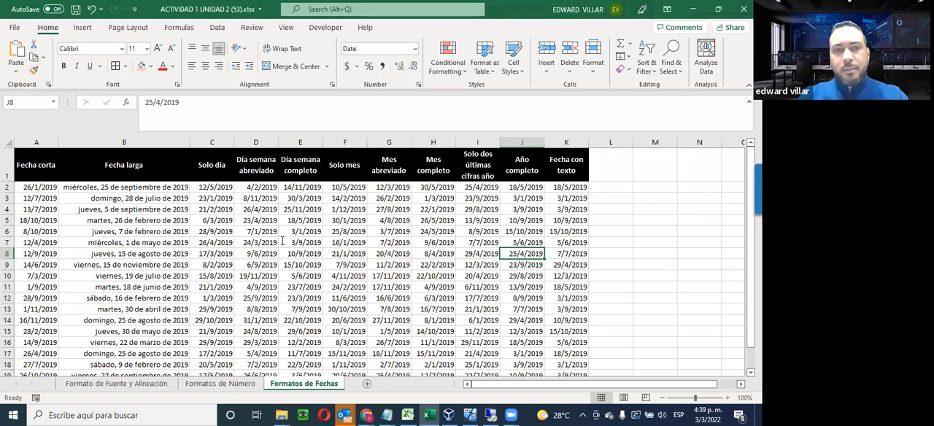
{"action": "left_click_drag", "start_coordinate": [216, 188], "coordinate": [229, 322]}
{"action": "left_click_drag", "start_coordinate": [265, 189], "coordinate": [264, 250]}
{"action": "left_click_drag", "start_coordinate": [300, 188], "coordinate": [306, 288]}
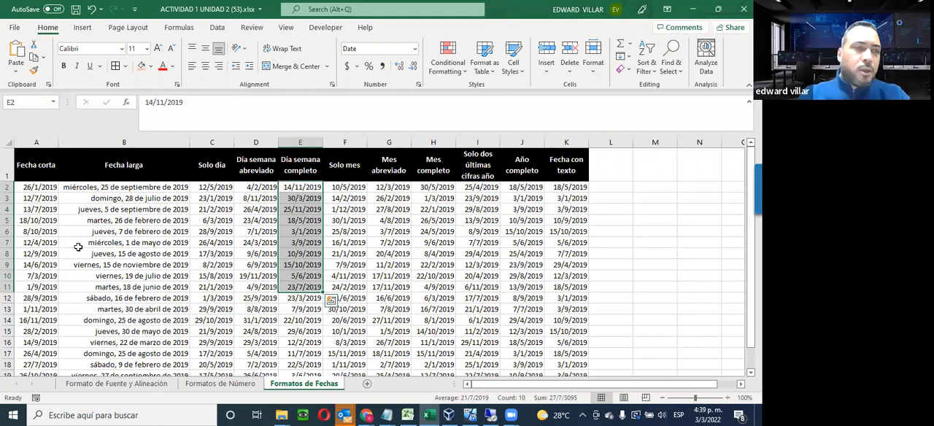
{"action": "left_click", "coordinate": [32, 187]}
{"action": "left_click_drag", "start_coordinate": [32, 187], "coordinate": [36, 343]}
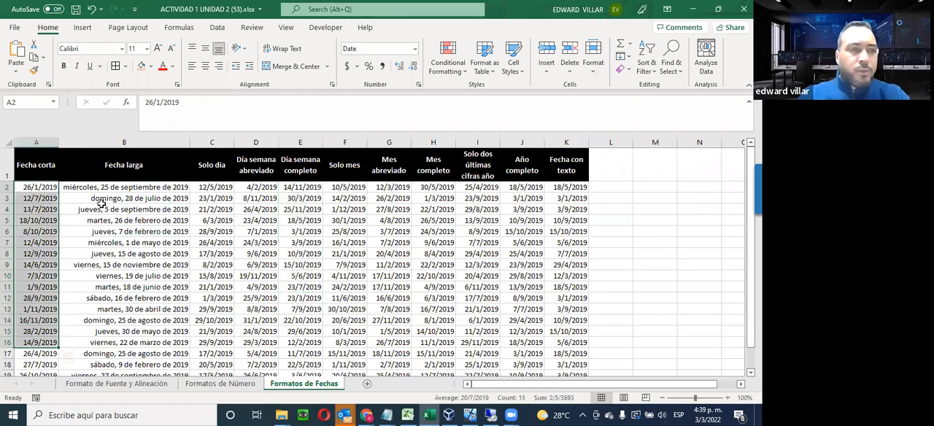
{"action": "left_click_drag", "start_coordinate": [112, 187], "coordinate": [100, 365]}
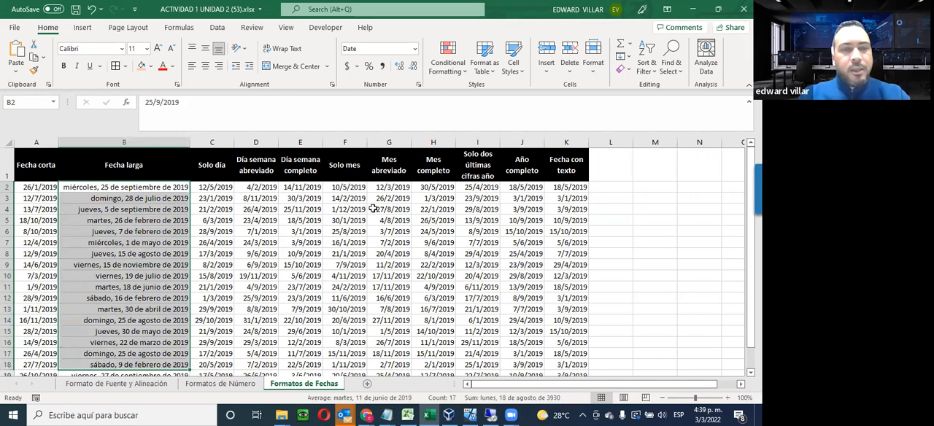
Open the Custom number format settings for the Solo día dates in C2:C20, keeping the column in view
{"action": "left_click_drag", "start_coordinate": [210, 188], "coordinate": [218, 353]}
{"action": "scroll", "coordinate": [198, 179], "scroll_direction": "up", "scroll_amount": 1}
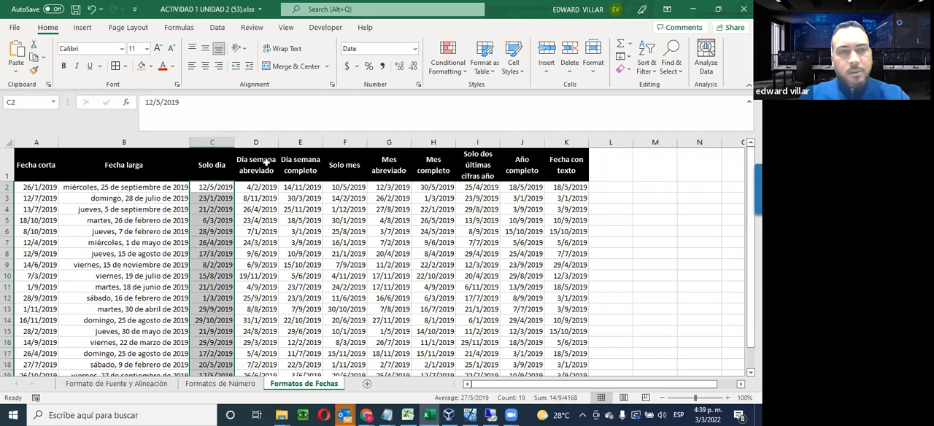
{"action": "left_click", "coordinate": [415, 49]}
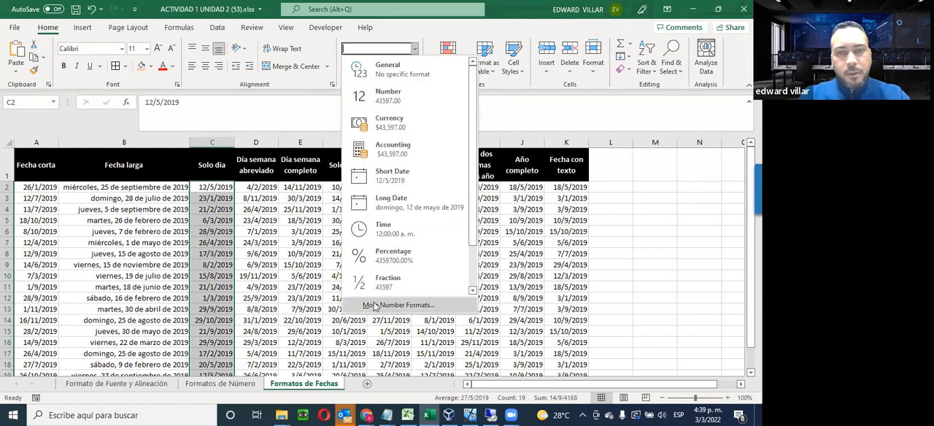
{"action": "left_click", "coordinate": [374, 306]}
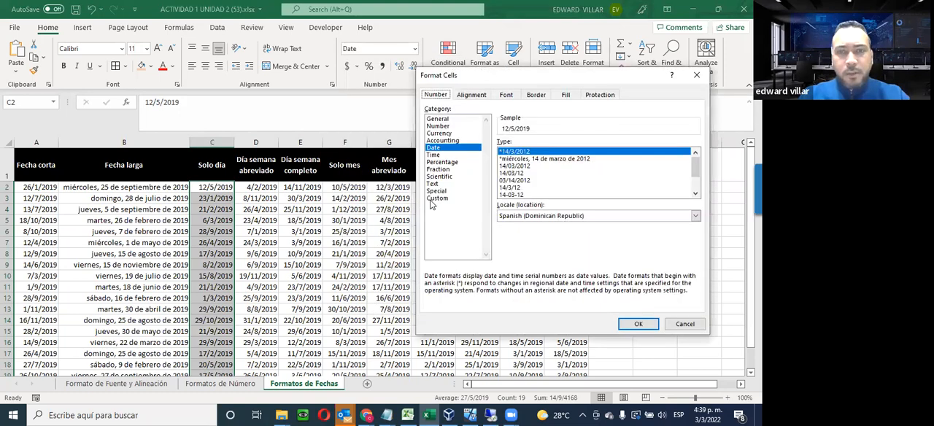
{"action": "left_click", "coordinate": [432, 200]}
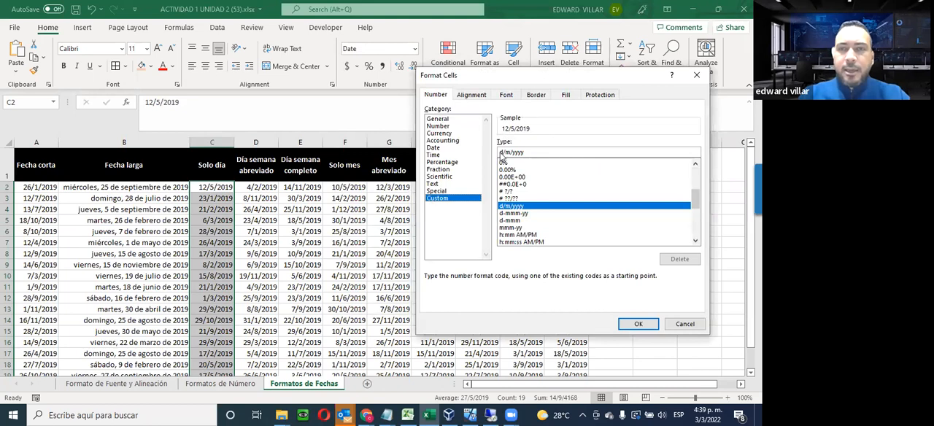
{"action": "left_click_drag", "start_coordinate": [514, 76], "coordinate": [368, 209]}
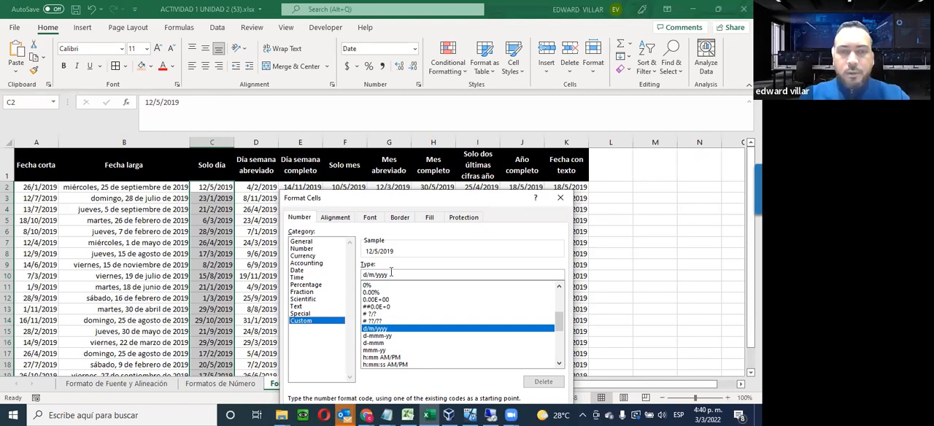
{"action": "left_click_drag", "start_coordinate": [419, 198], "coordinate": [508, 194]}
Replace the date format code with dd, apply it to C2:C20, and check the content of C5
{"action": "double_click", "coordinate": [508, 193]}
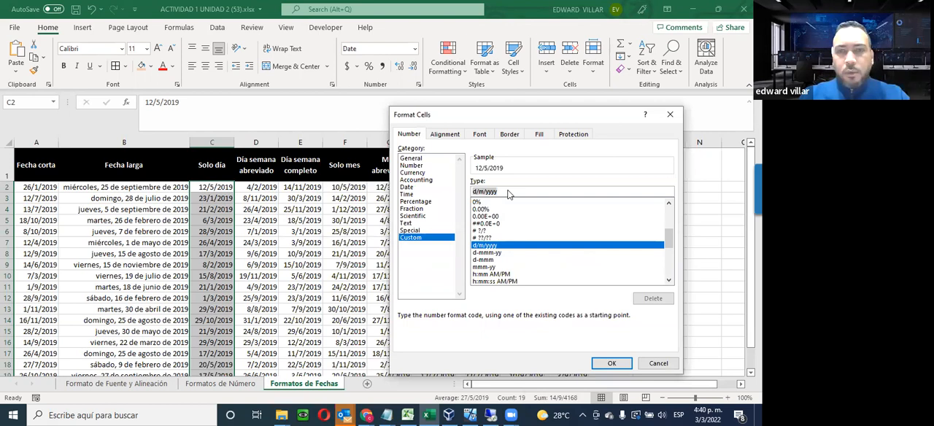
{"action": "type", "text": "d"}
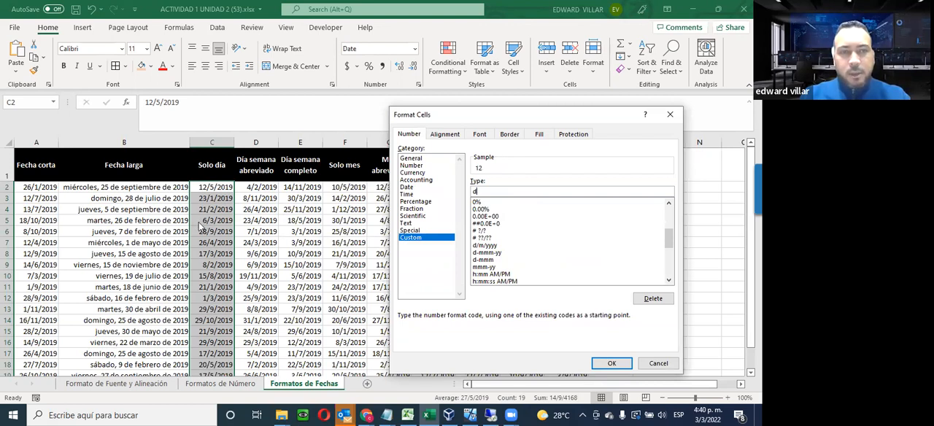
{"action": "type", "text": "d"}
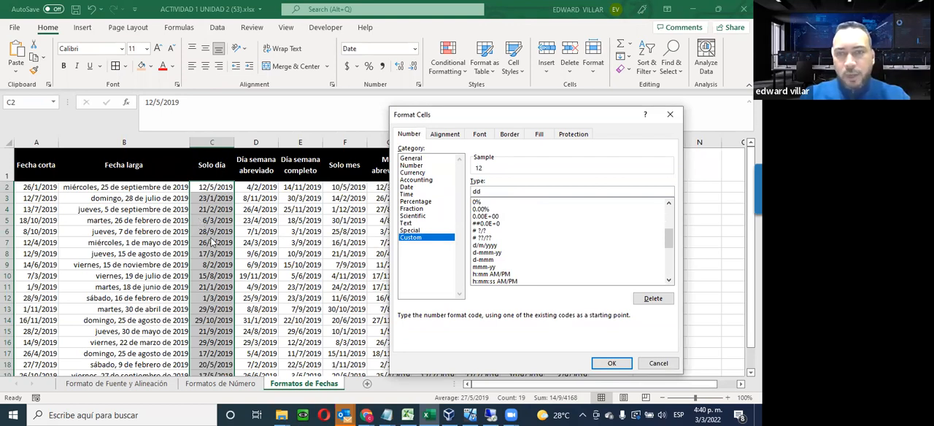
{"action": "left_click", "coordinate": [610, 363]}
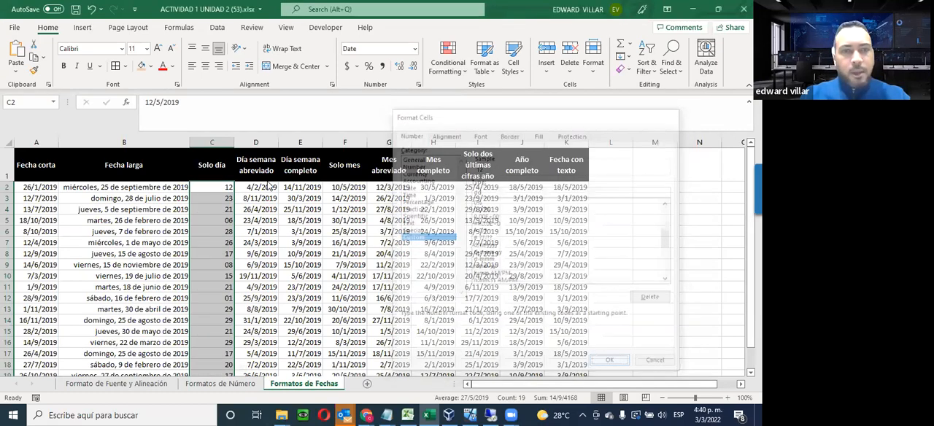
{"action": "left_click", "coordinate": [227, 221]}
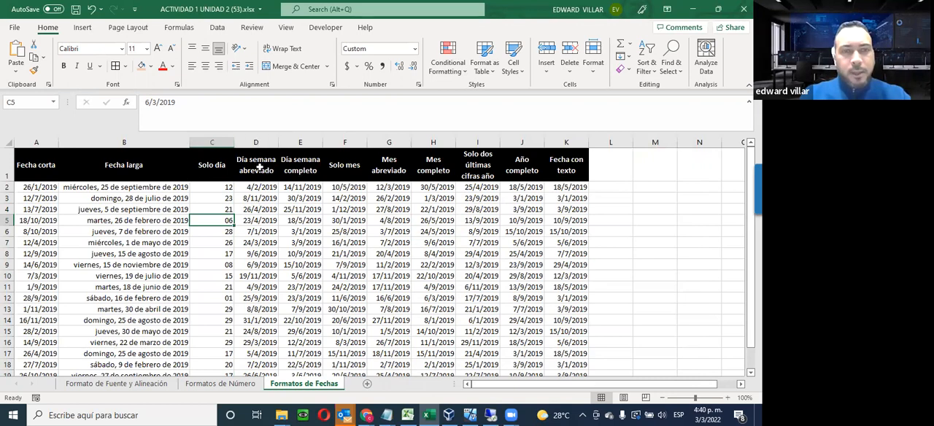
Apply the custom date format ddd to the Día semana abreviado dates in D2:D20
{"action": "left_click_drag", "start_coordinate": [264, 187], "coordinate": [256, 330]}
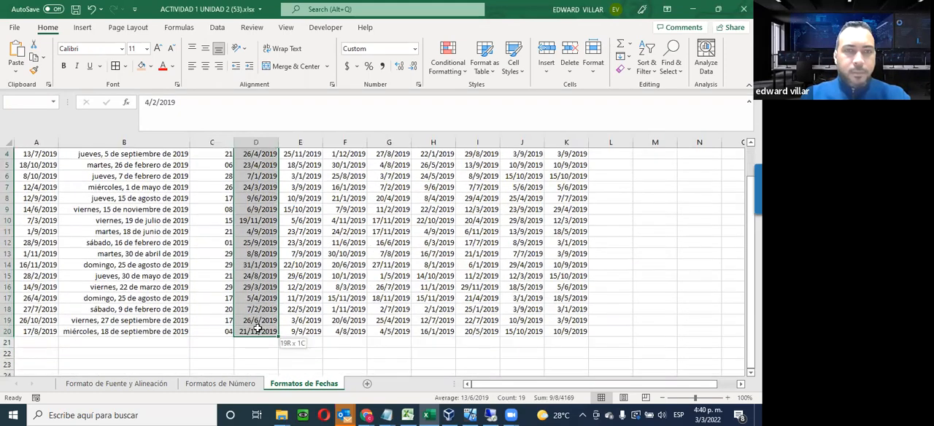
{"action": "left_click", "coordinate": [413, 49]}
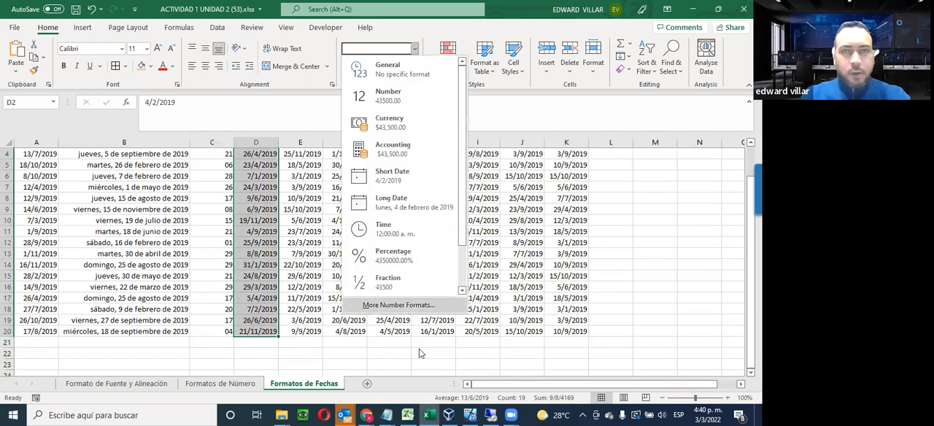
{"action": "left_click", "coordinate": [408, 308]}
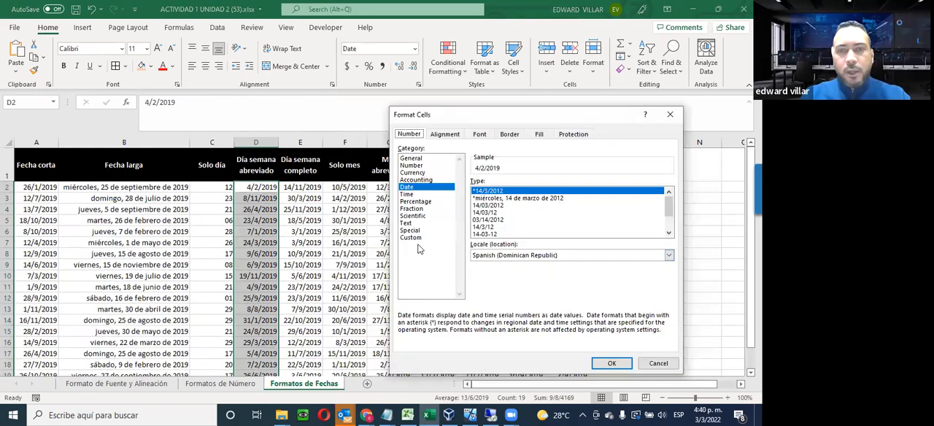
{"action": "left_click", "coordinate": [413, 238]}
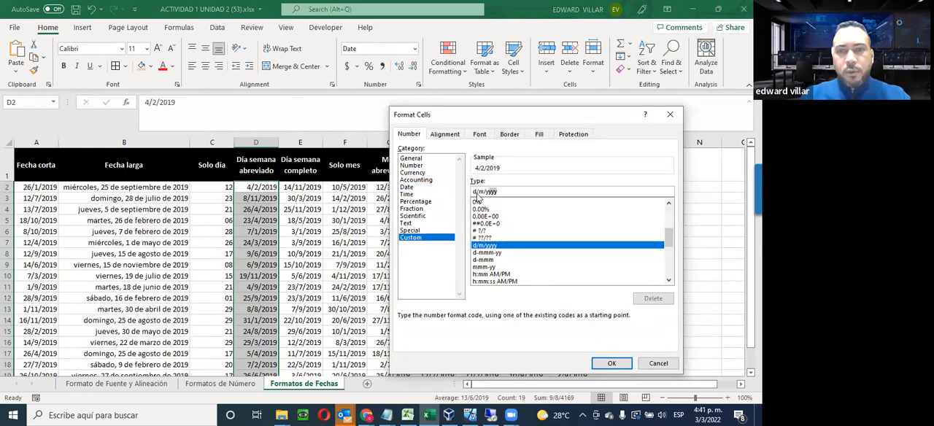
{"action": "left_click_drag", "start_coordinate": [498, 191], "coordinate": [476, 193]}
{"action": "type", "text": "ddd"}
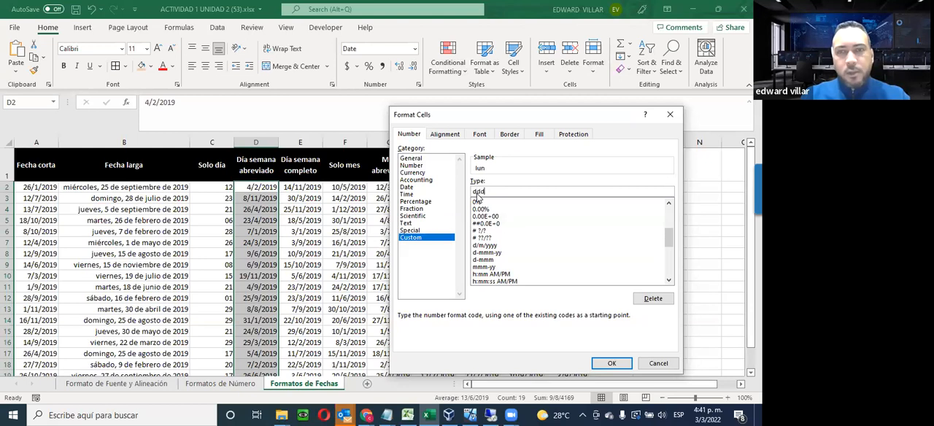
{"action": "left_click", "coordinate": [606, 363]}
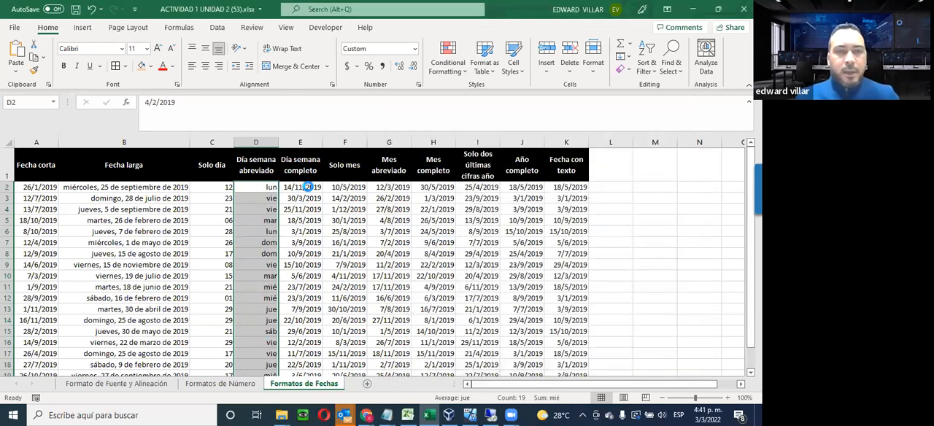
Apply the custom date format dddd to the Día semana completo dates in E2:E20
{"action": "left_click_drag", "start_coordinate": [307, 186], "coordinate": [294, 354]}
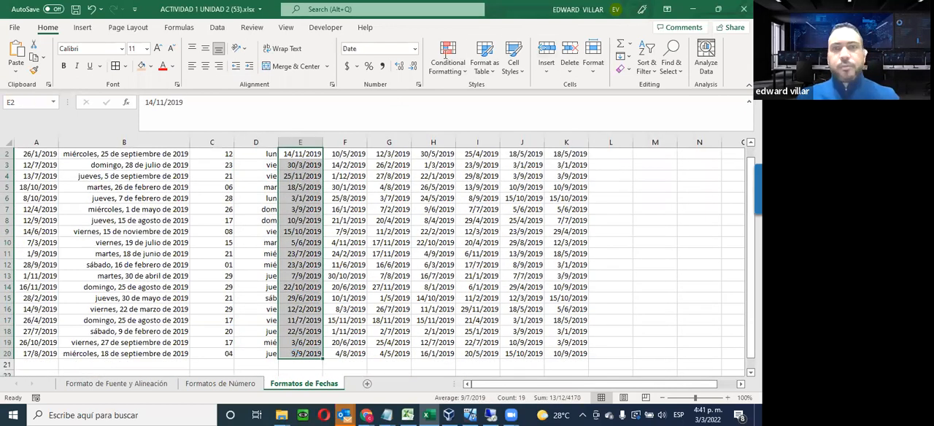
{"action": "left_click", "coordinate": [414, 49]}
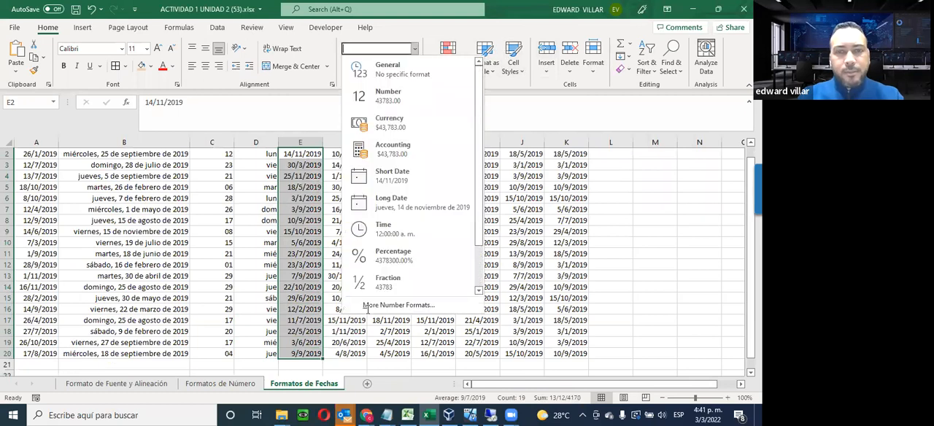
{"action": "left_click", "coordinate": [366, 306]}
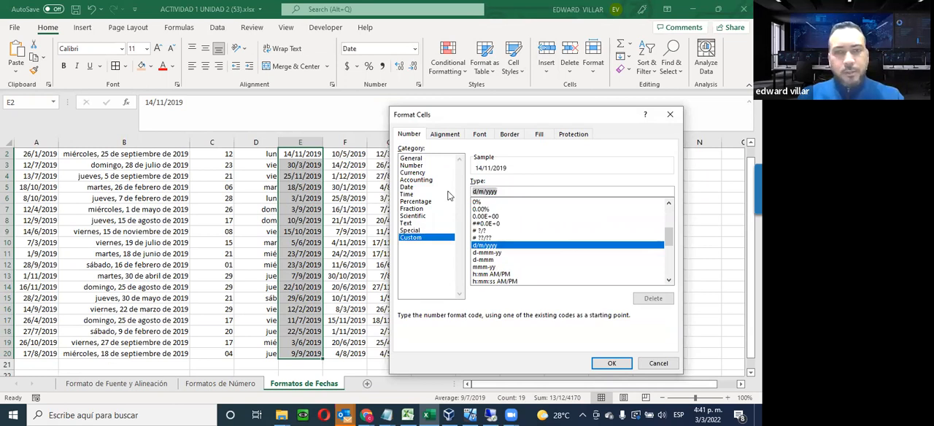
{"action": "type", "text": "dddd"}
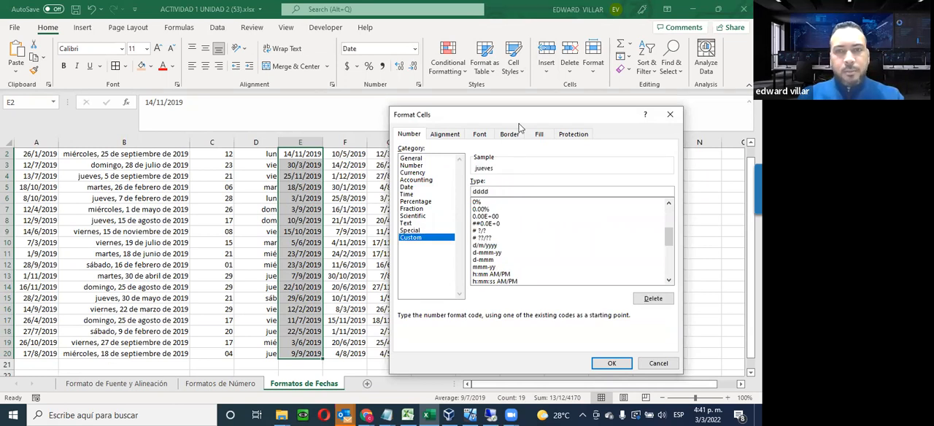
{"action": "left_click", "coordinate": [610, 364]}
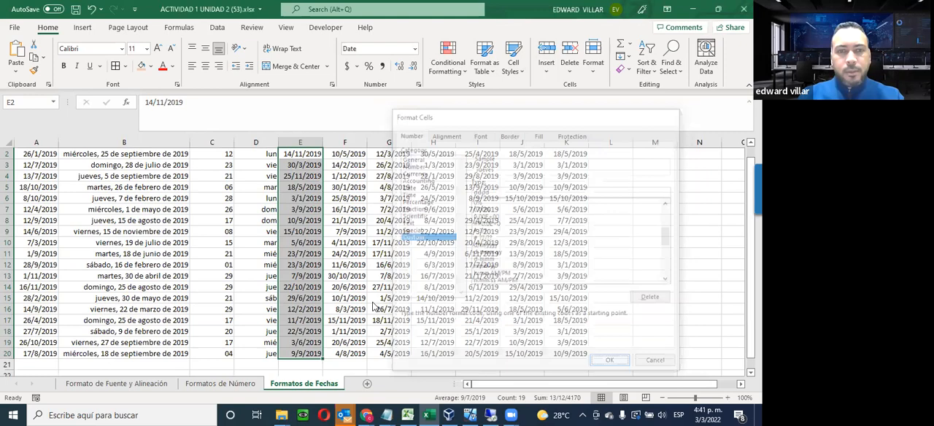
{"action": "scroll", "coordinate": [374, 307], "scroll_direction": "up", "scroll_amount": 1}
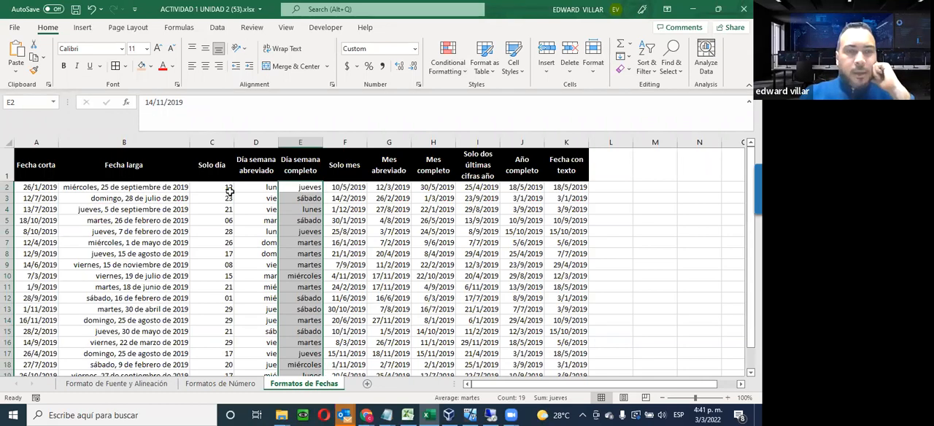
Compare the three day columns with the month columns and the year and Fecha con texto columns
{"action": "left_click_drag", "start_coordinate": [229, 190], "coordinate": [303, 310]}
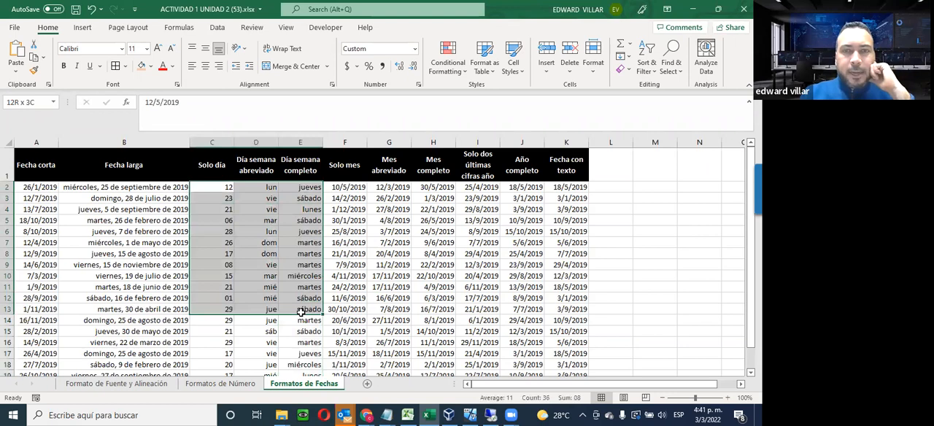
{"action": "left_click_drag", "start_coordinate": [341, 187], "coordinate": [432, 366]}
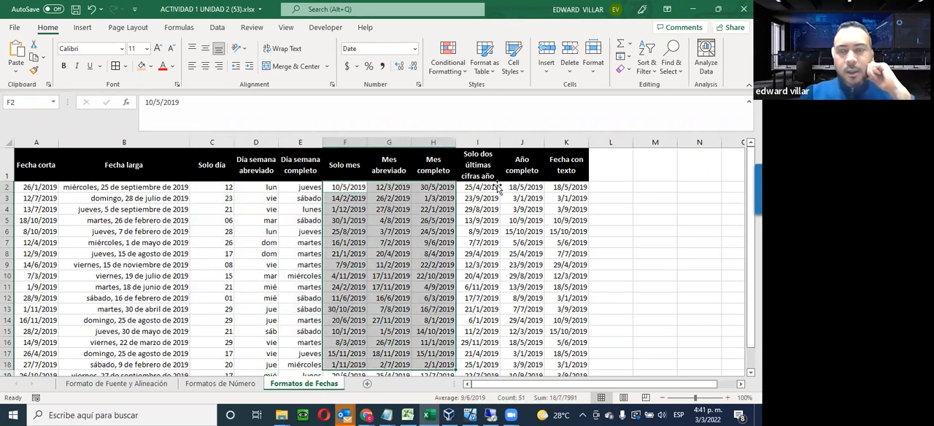
{"action": "left_click_drag", "start_coordinate": [473, 187], "coordinate": [546, 332]}
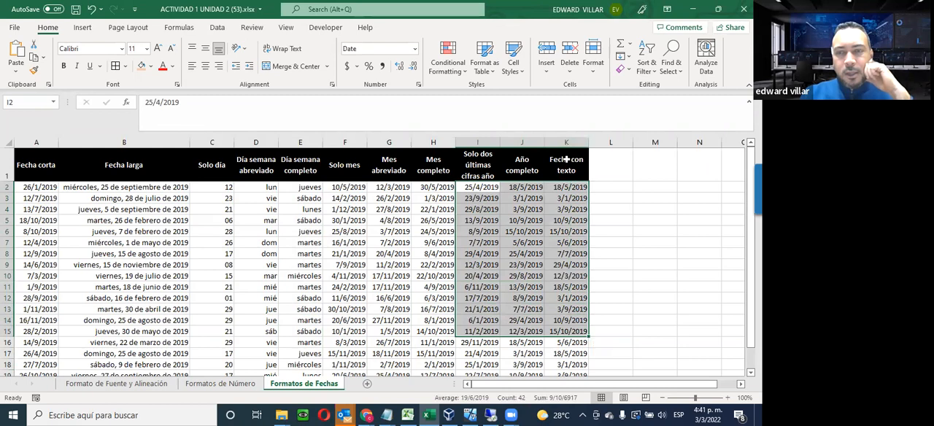
Reduce the custom date format code to yyyy for the Año completo dates in J2:J20 and apply it
{"action": "left_click", "coordinate": [524, 189]}
{"action": "mouse_move", "coordinate": [513, 323]}
{"action": "left_mouse_down"}
{"action": "mouse_move", "coordinate": [520, 354]}
{"action": "mouse_move", "coordinate": [523, 321]}
{"action": "mouse_move", "coordinate": [524, 333]}
{"action": "left_mouse_up"}
{"action": "scroll", "coordinate": [520, 354], "scroll_direction": "down", "scroll_amount": 1}
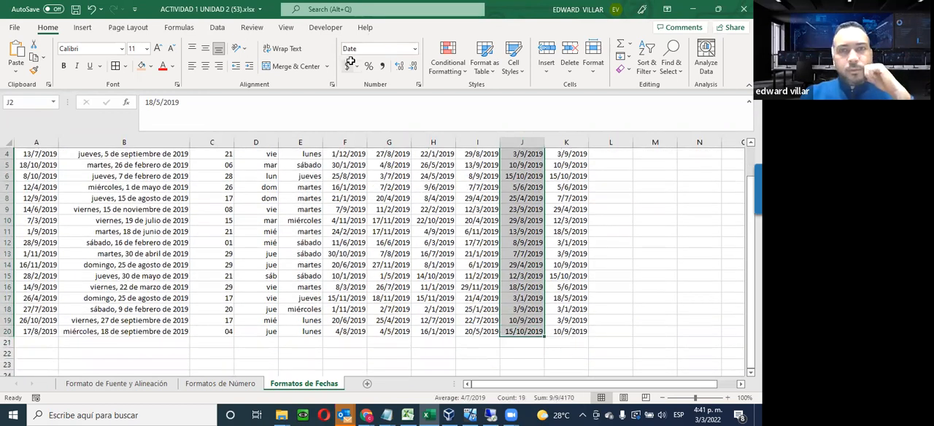
{"action": "left_click", "coordinate": [414, 49]}
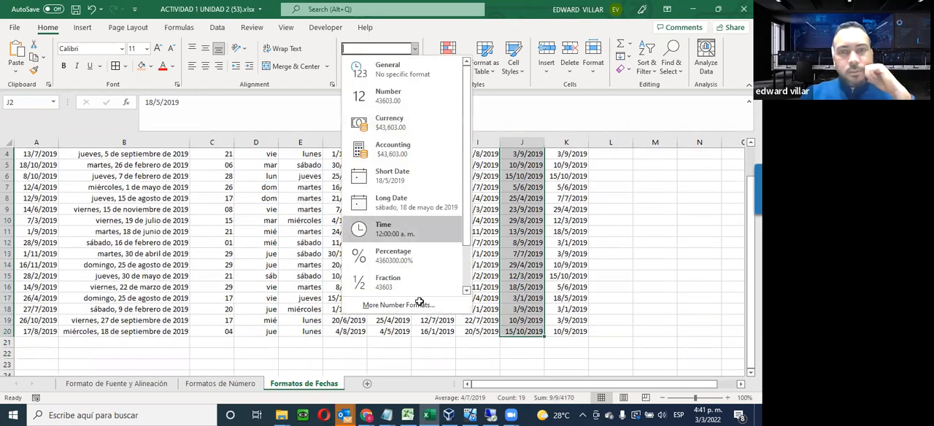
{"action": "left_click", "coordinate": [421, 228]}
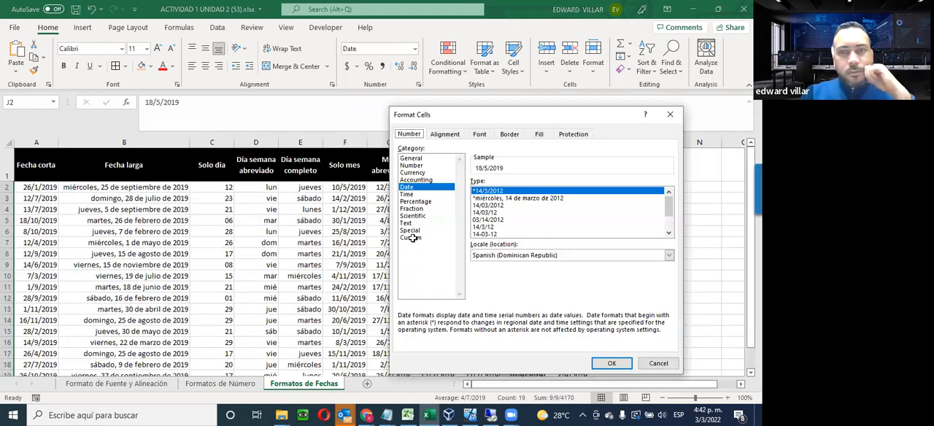
{"action": "left_click", "coordinate": [411, 238]}
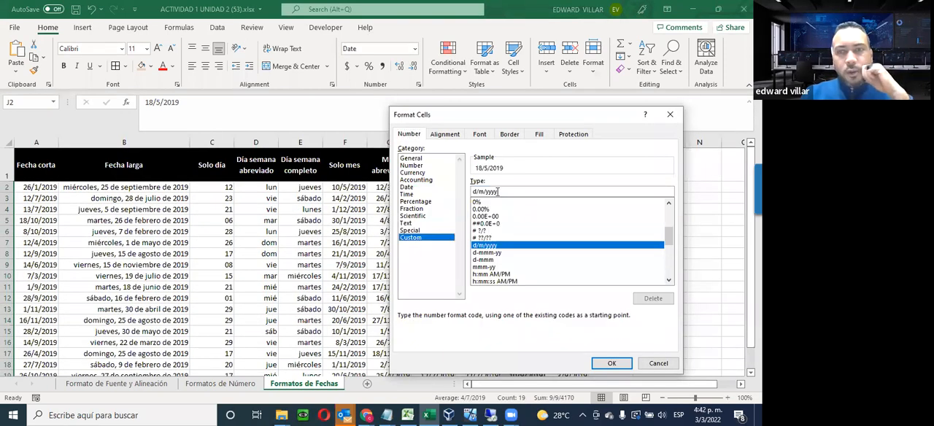
{"action": "left_click", "coordinate": [485, 191]}
{"action": "key", "text": "BackSpace"}
{"action": "key", "text": "BackSpace"}
{"action": "key", "text": "BackSpace"}
{"action": "key", "text": "BackSpace"}
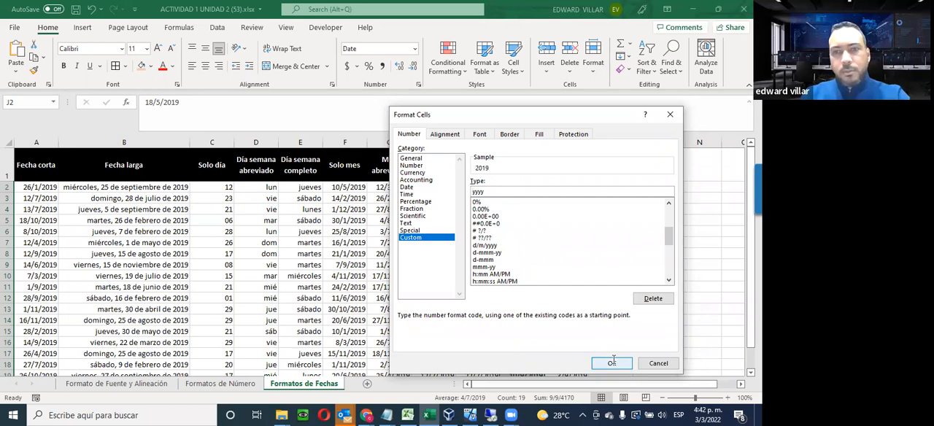
{"action": "key", "text": "Return"}
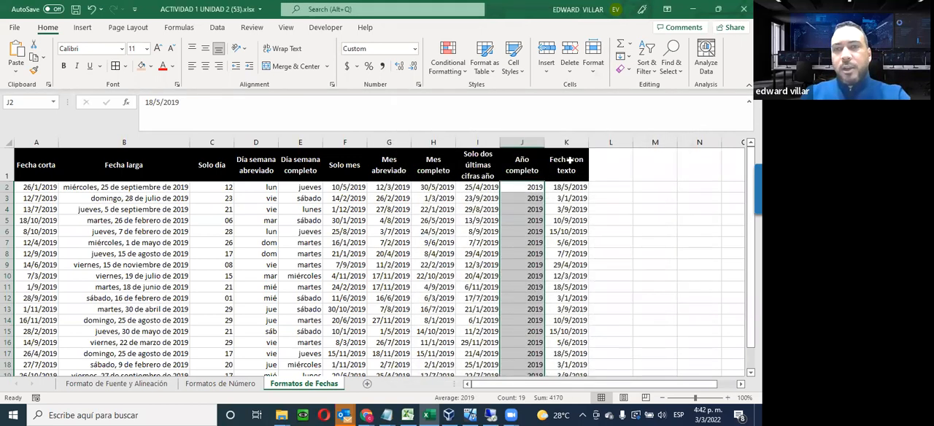
Open the Custom number format settings for the Fecha con texto dates in K2:K20, keeping the column in view
{"action": "left_click_drag", "start_coordinate": [564, 185], "coordinate": [566, 321]}
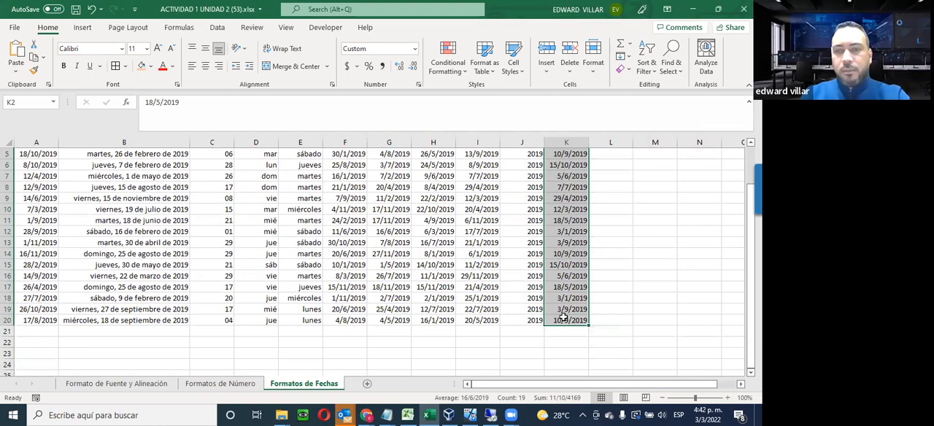
{"action": "left_click", "coordinate": [411, 48]}
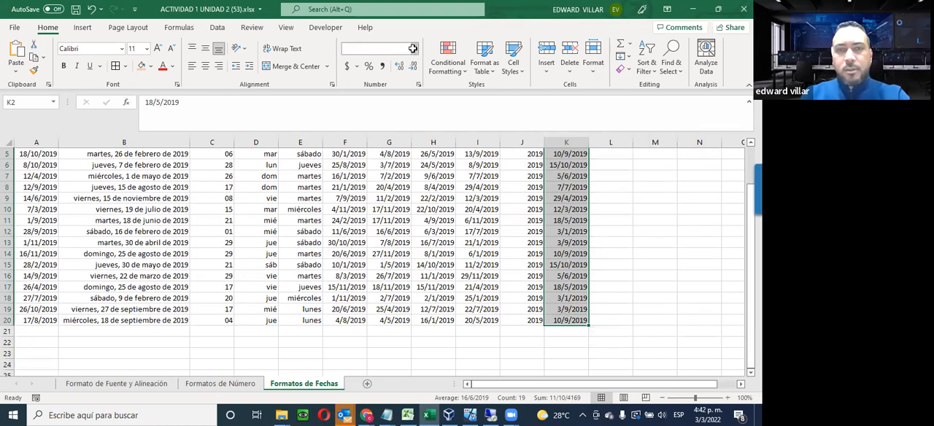
{"action": "left_click", "coordinate": [387, 308]}
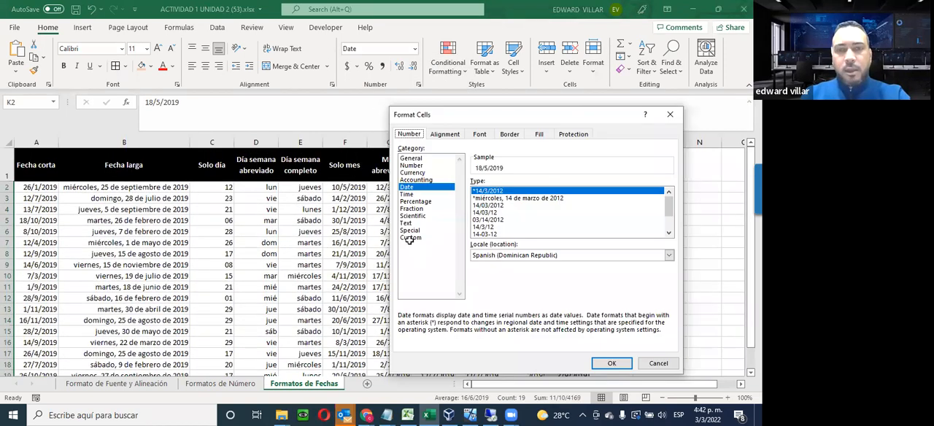
{"action": "left_click", "coordinate": [410, 238]}
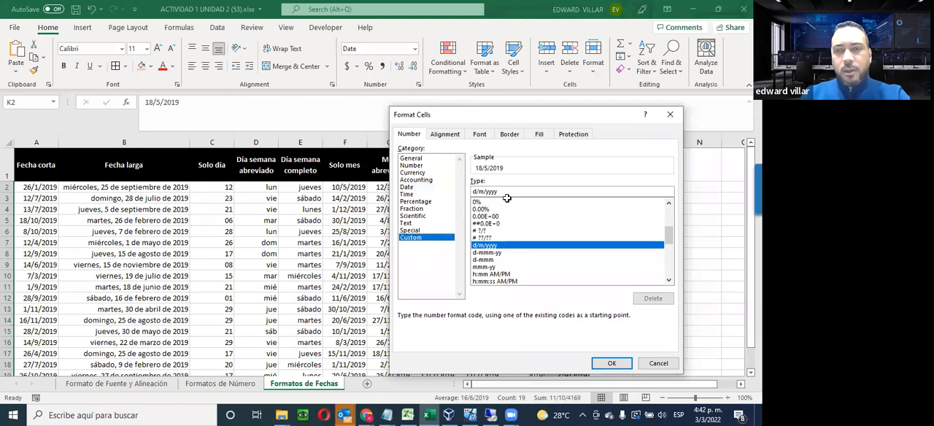
{"action": "left_click_drag", "start_coordinate": [438, 114], "coordinate": [160, 70]}
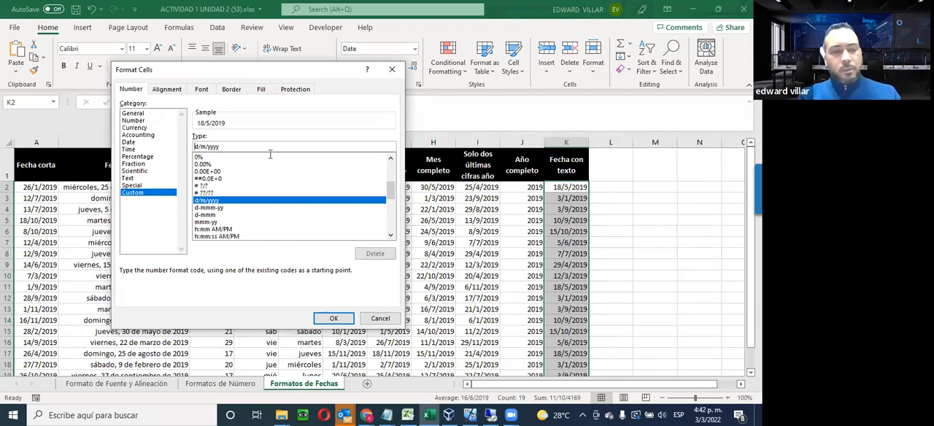
Prefix the d/m/yyyy code with the quoted text "La fecha de nacimiento es:" and a space, and apply it to K2:K20
{"action": "type", "text": "\"La "}
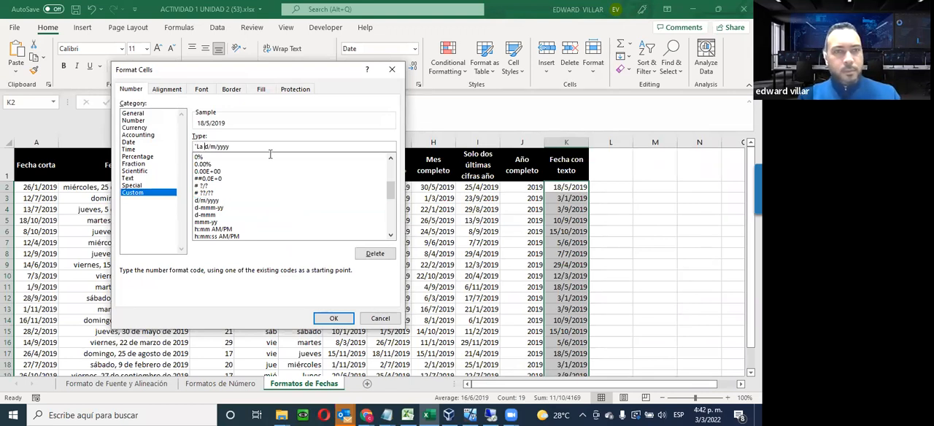
{"action": "type", "text": "fe"}
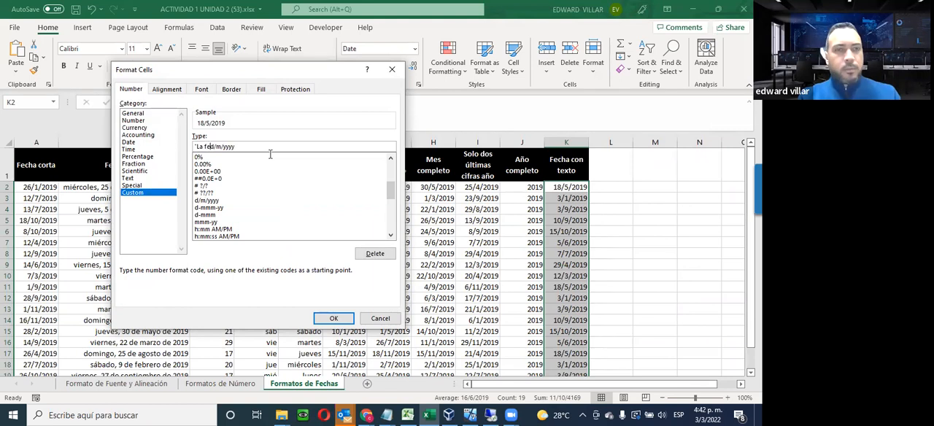
{"action": "type", "text": "cha de nacimiento e"}
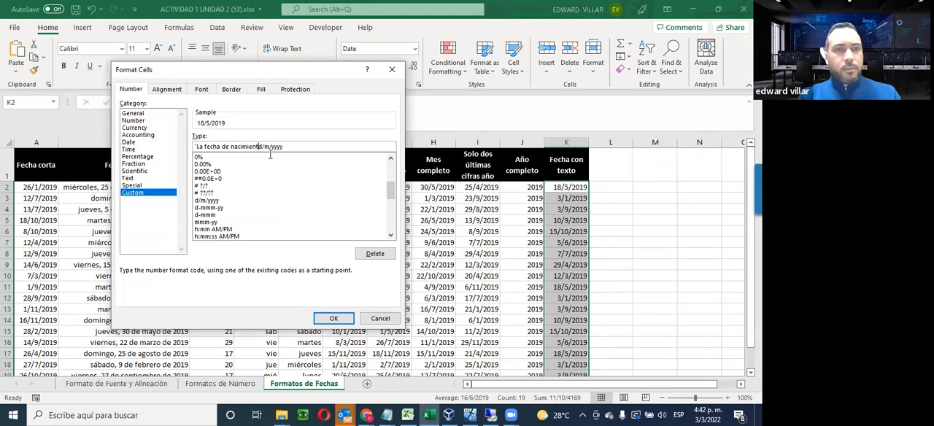
{"action": "type", "text": "s:"}
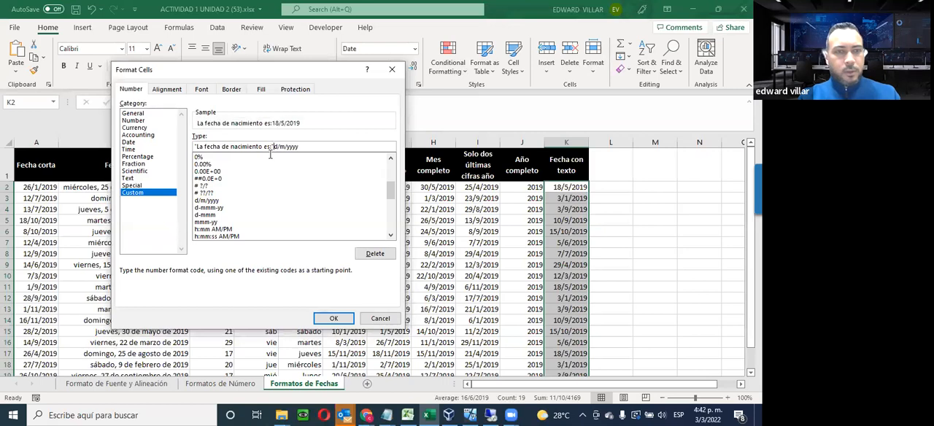
{"action": "type", "text": " \""}
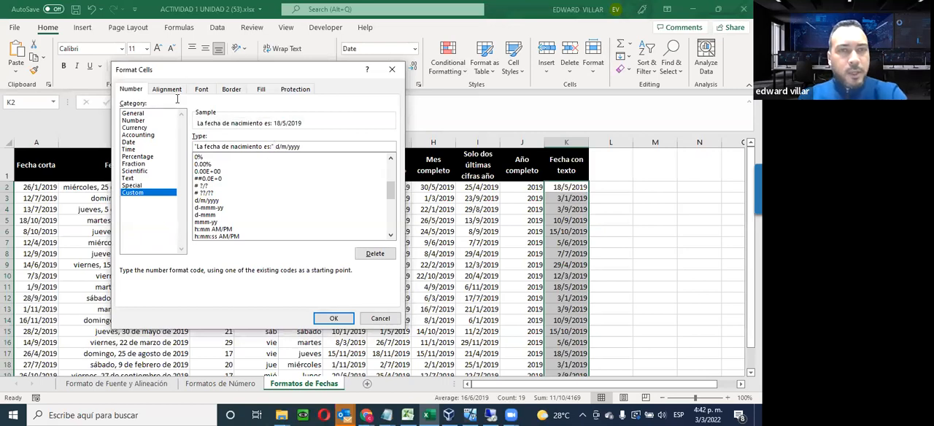
{"action": "left_click", "coordinate": [342, 319]}
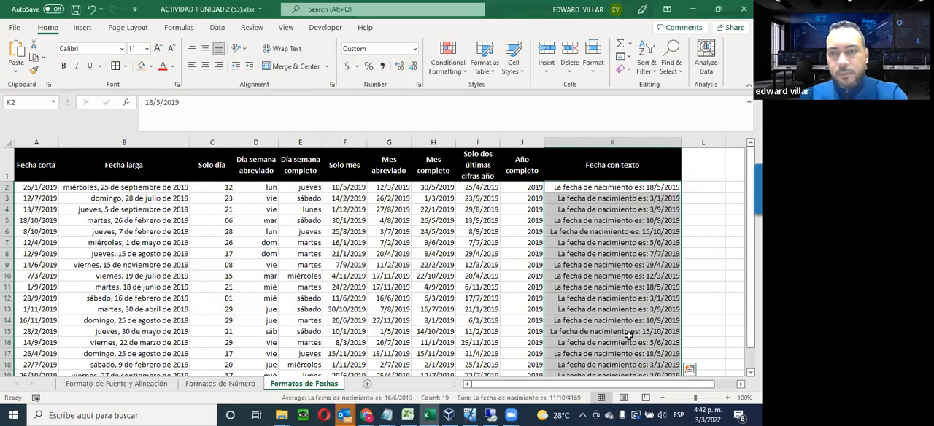
Review the Fecha con texto column down to row 20 and the dates in columns F to I from Solo mes onward
{"action": "scroll", "coordinate": [628, 335], "scroll_direction": "down", "scroll_amount": 1}
{"action": "scroll", "coordinate": [628, 335], "scroll_direction": "down", "scroll_amount": 1}
{"action": "scroll", "coordinate": [628, 333], "scroll_direction": "up", "scroll_amount": 2}
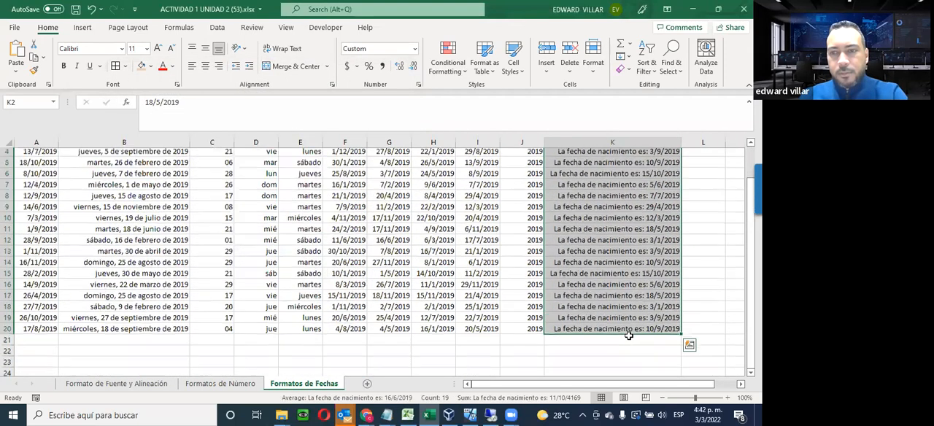
{"action": "scroll", "coordinate": [636, 306], "scroll_direction": "down", "scroll_amount": 1}
{"action": "scroll", "coordinate": [636, 307], "scroll_direction": "up", "scroll_amount": 1}
{"action": "scroll", "coordinate": [636, 306], "scroll_direction": "down", "scroll_amount": 1}
{"action": "scroll", "coordinate": [636, 306], "scroll_direction": "up", "scroll_amount": 1}
{"action": "left_click_drag", "start_coordinate": [338, 190], "coordinate": [495, 333]}
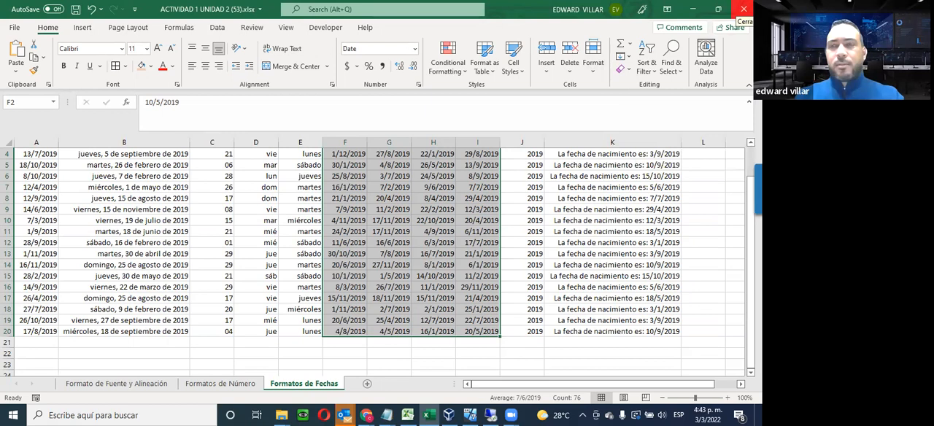
{"action": "left_click", "coordinate": [281, 219]}
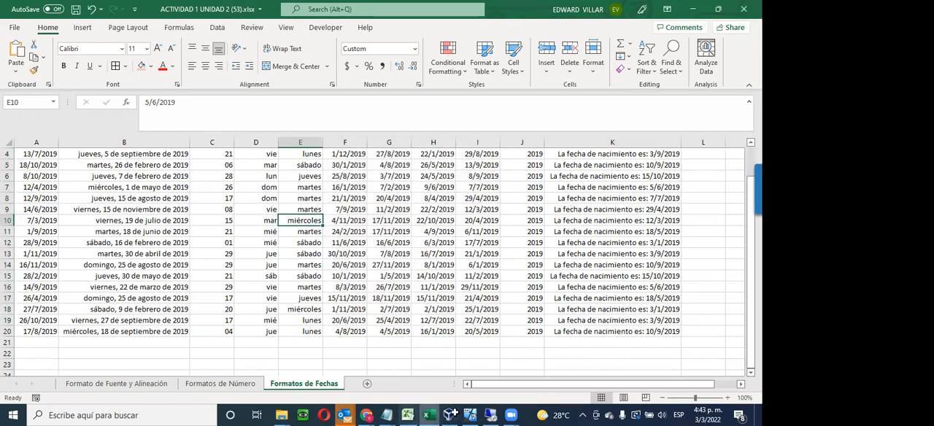
Review the Fecha con texto dates from K2 downward on the Formatos de Fechas sheet
{"action": "left_click", "coordinate": [452, 413]}
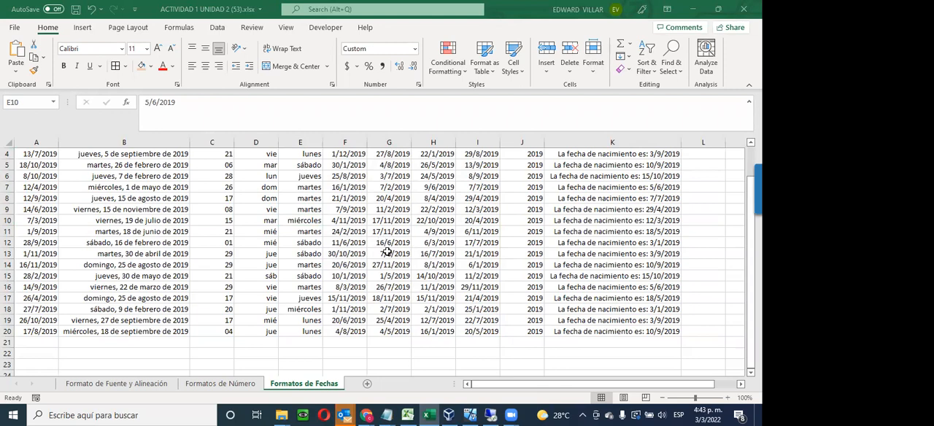
{"action": "scroll", "coordinate": [389, 254], "scroll_direction": "up", "scroll_amount": 2}
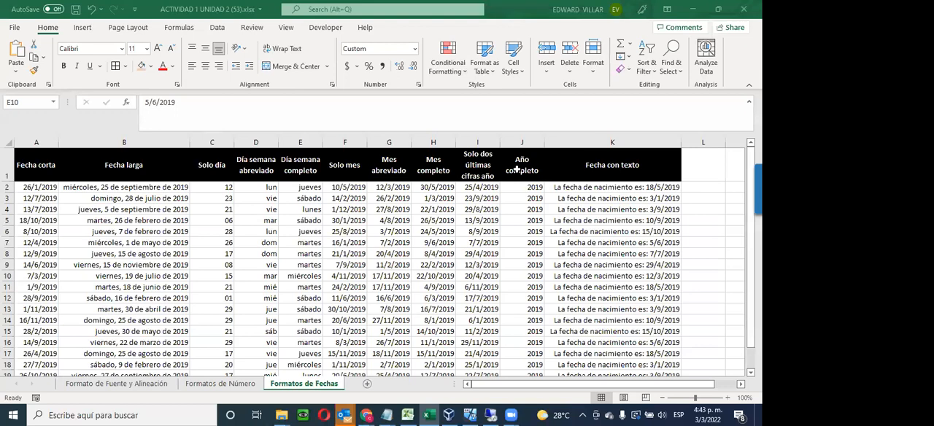
{"action": "left_click", "coordinate": [582, 189]}
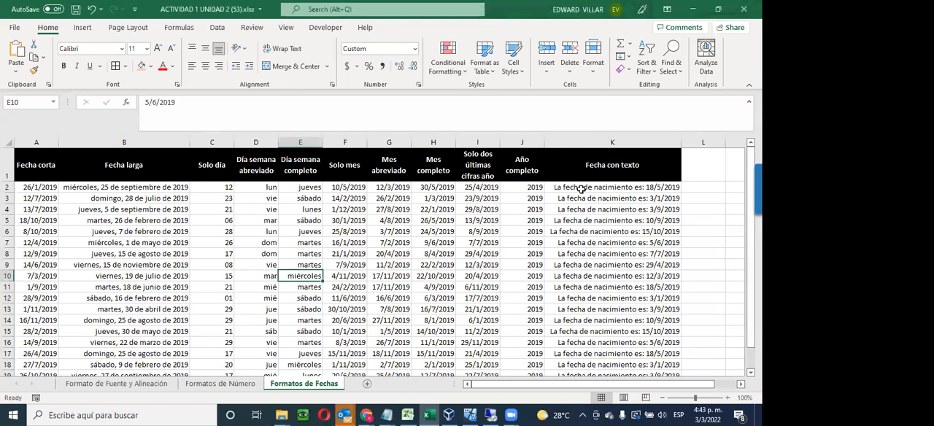
{"action": "left_click_drag", "start_coordinate": [582, 189], "coordinate": [572, 361]}
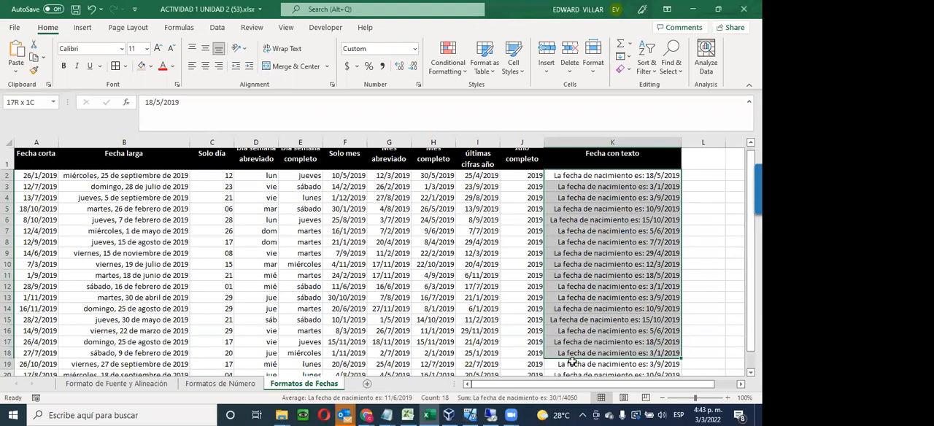
{"action": "mouse_move", "coordinate": [574, 328]}
{"action": "left_mouse_down"}
{"action": "mouse_move", "coordinate": [573, 368]}
{"action": "mouse_move", "coordinate": [562, 332]}
{"action": "left_mouse_up"}
Check the alignment and orientation settings of the A1 title Personal Seleccionado on the Formato de Fuente y Alineación sheet
{"action": "left_click", "coordinate": [116, 383]}
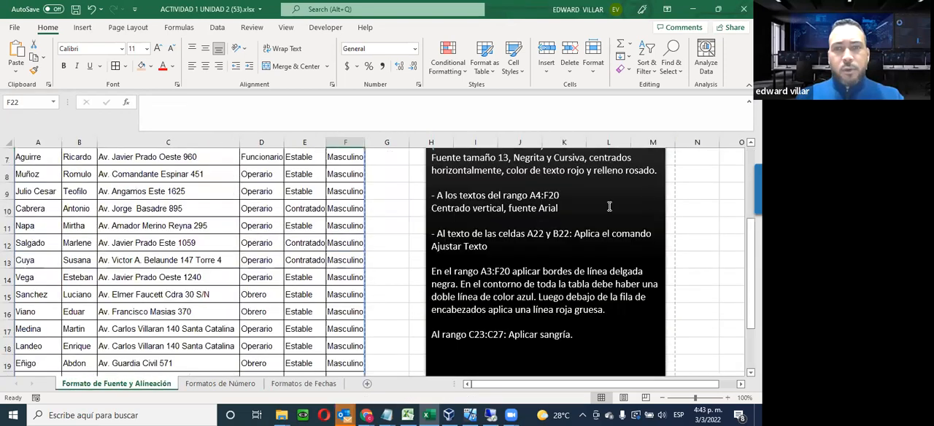
{"action": "scroll", "coordinate": [264, 219], "scroll_direction": "up", "scroll_amount": 2}
{"action": "left_click", "coordinate": [250, 178]}
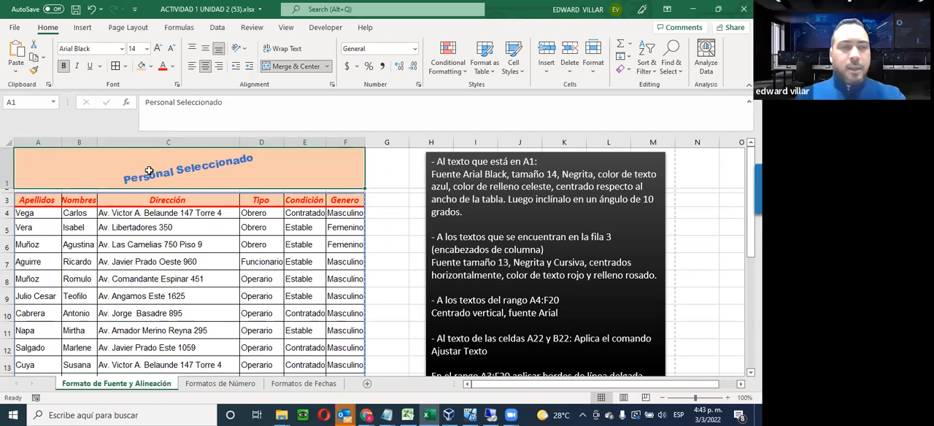
{"action": "right_click", "coordinate": [158, 175]}
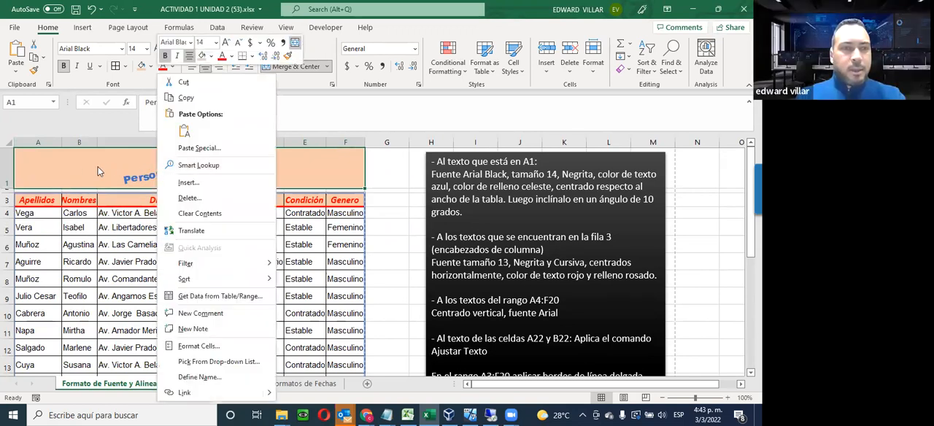
{"action": "left_click", "coordinate": [218, 347]}
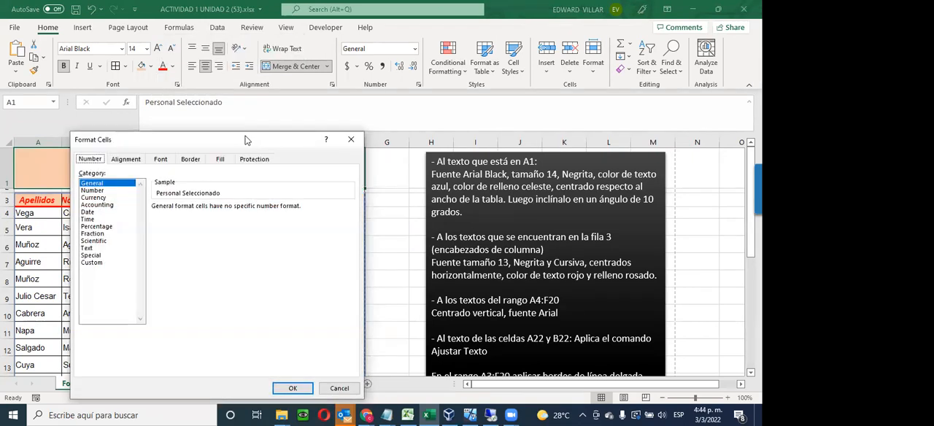
{"action": "left_click_drag", "start_coordinate": [242, 142], "coordinate": [503, 100]}
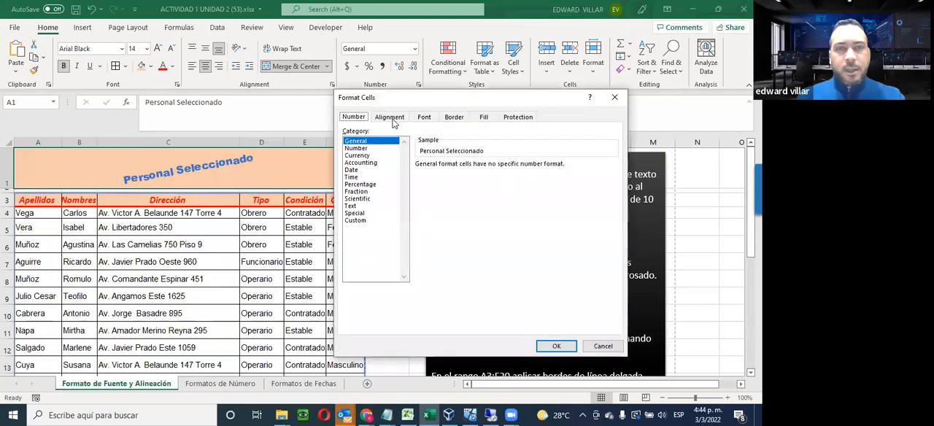
{"action": "left_click", "coordinate": [393, 120]}
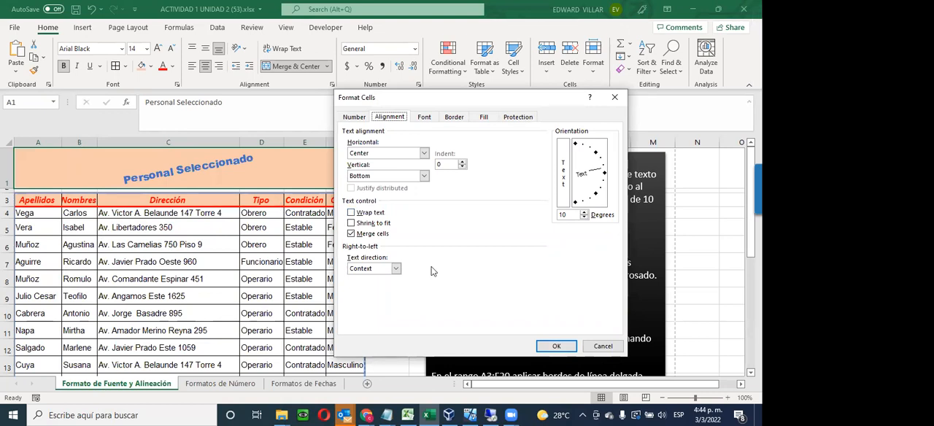
{"action": "left_click", "coordinate": [556, 347]}
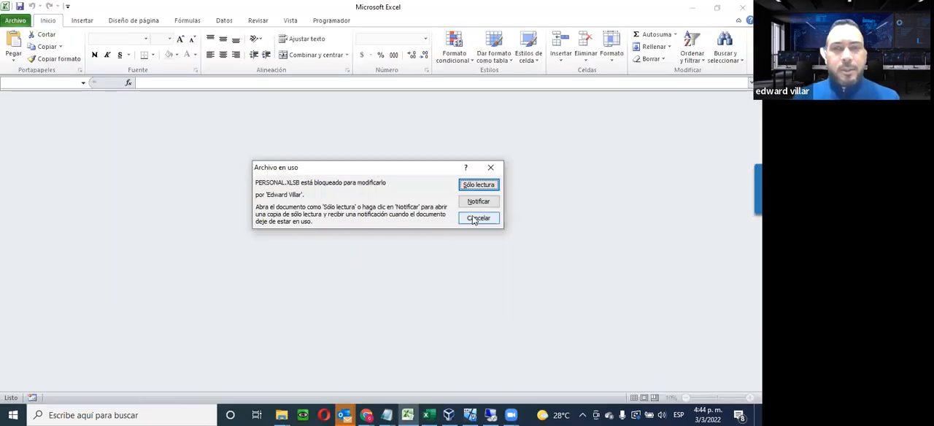
Switch to the Virtual INFOTEP course page in the browser and download the Actividad Practica Unidad 3 workbook
{"action": "left_click", "coordinate": [473, 220]}
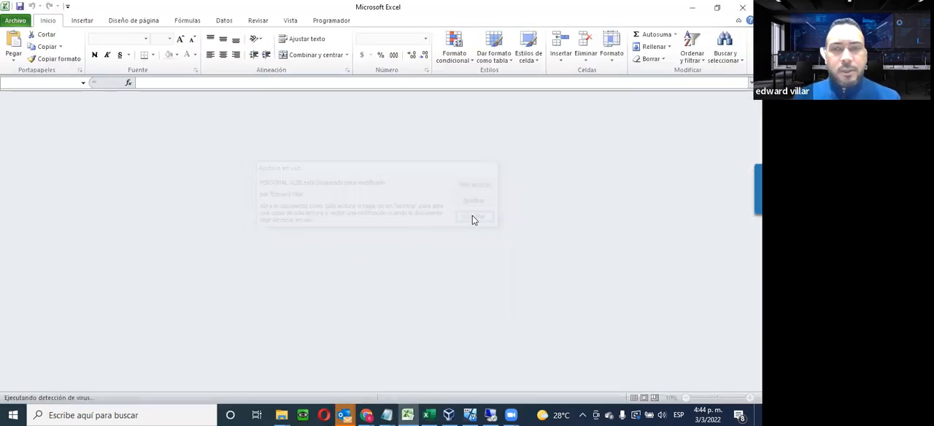
{"action": "left_click", "coordinate": [692, 7]}
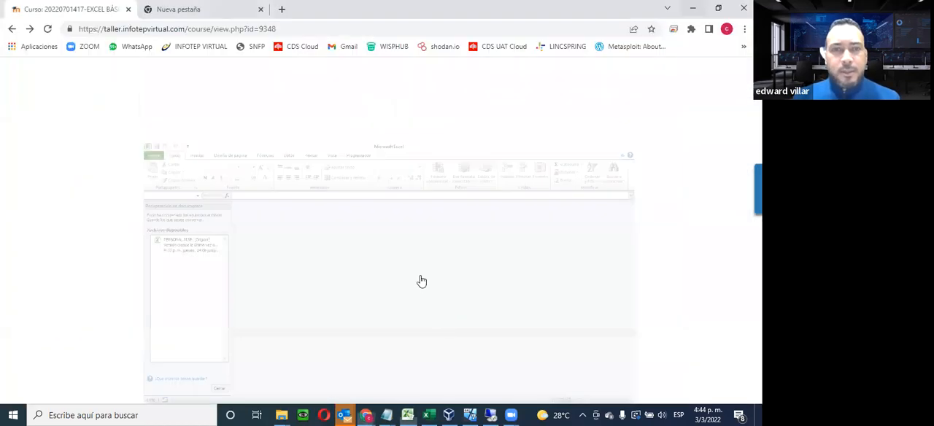
{"action": "scroll", "coordinate": [419, 279], "scroll_direction": "down", "scroll_amount": 3}
{"action": "scroll", "coordinate": [419, 280], "scroll_direction": "down", "scroll_amount": 1}
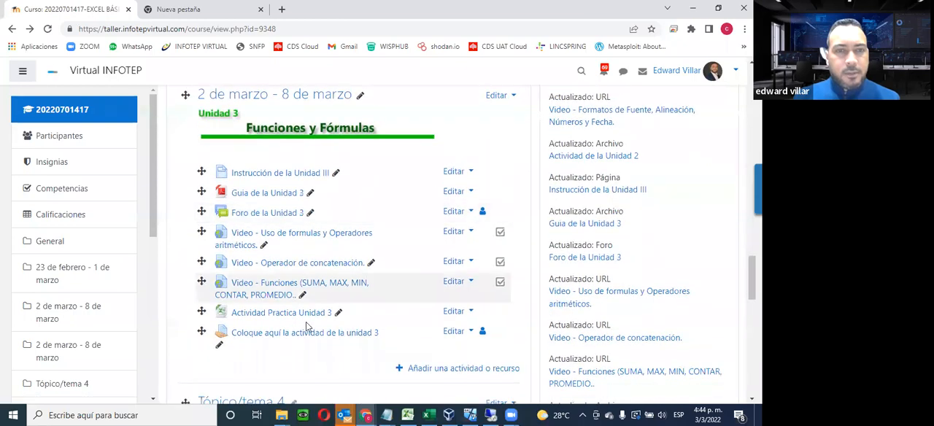
{"action": "left_click", "coordinate": [257, 314]}
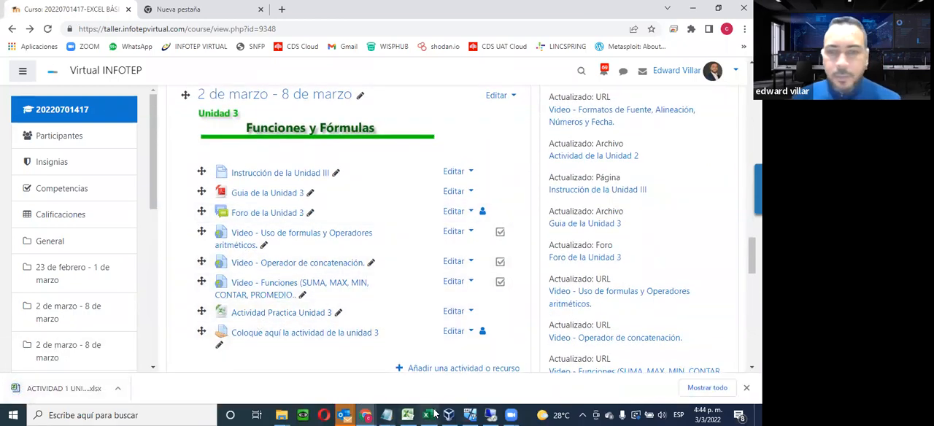
In Excel, open ACTIVIDAD 1 UNIDAD 3 (23).xlsx from the Descargas folder, listing the newest files first, and enable editing
{"action": "left_click", "coordinate": [20, 24]}
{"action": "left_click", "coordinate": [37, 102]}
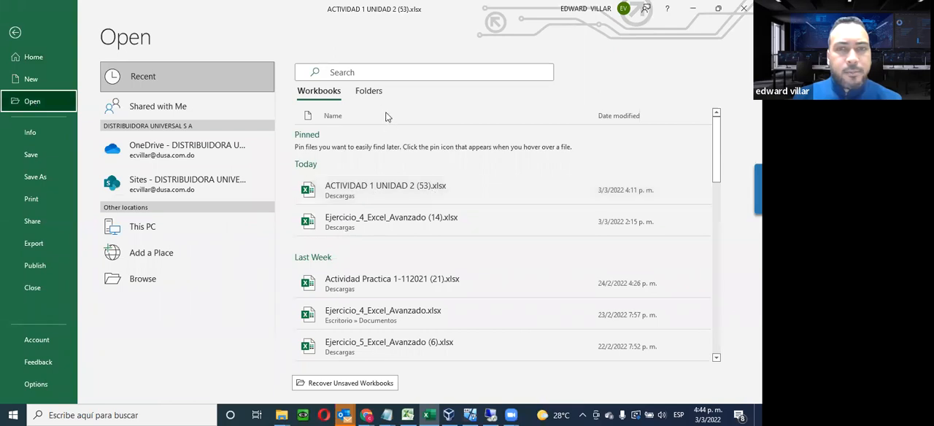
{"action": "left_click", "coordinate": [375, 93]}
{"action": "left_click", "coordinate": [361, 166]}
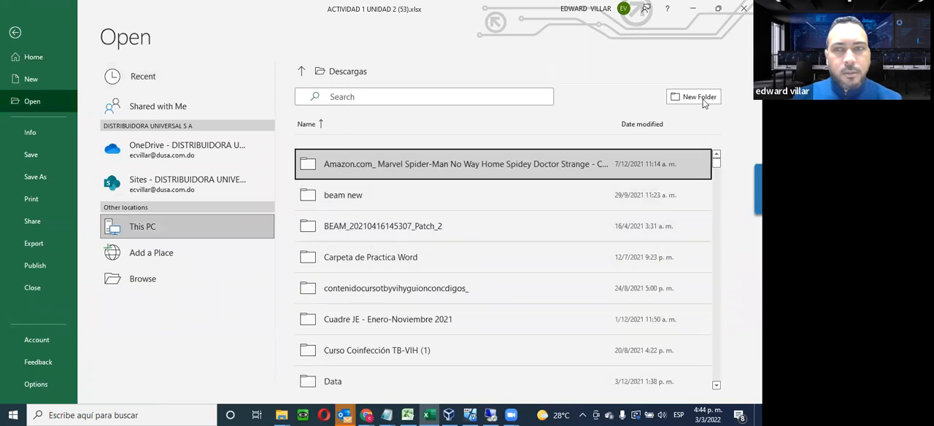
{"action": "scroll", "coordinate": [632, 173], "scroll_direction": "down", "scroll_amount": 3}
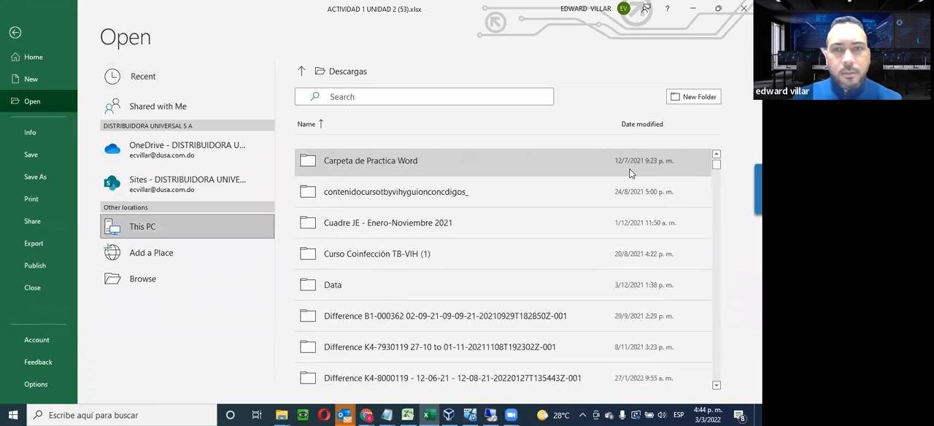
{"action": "scroll", "coordinate": [632, 172], "scroll_direction": "up", "scroll_amount": 2}
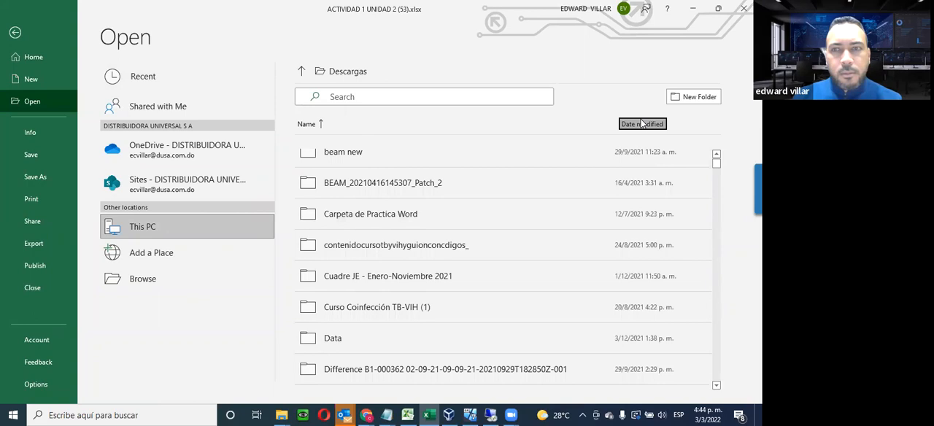
{"action": "left_click", "coordinate": [641, 124]}
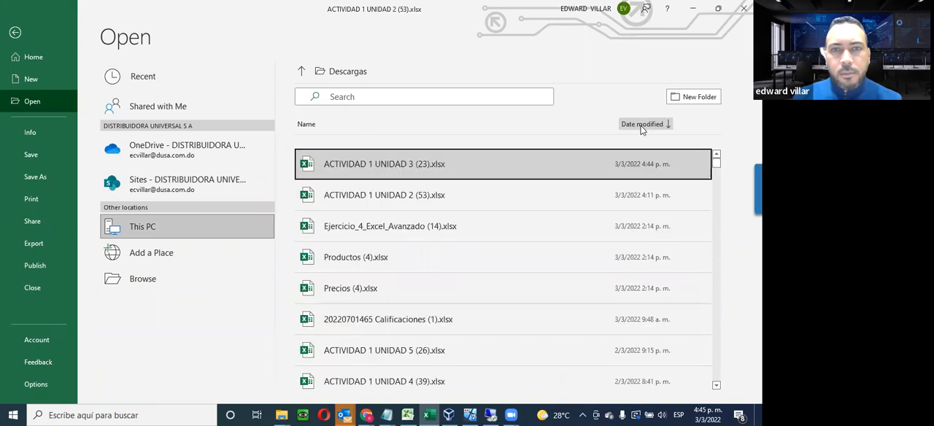
{"action": "left_click", "coordinate": [370, 164]}
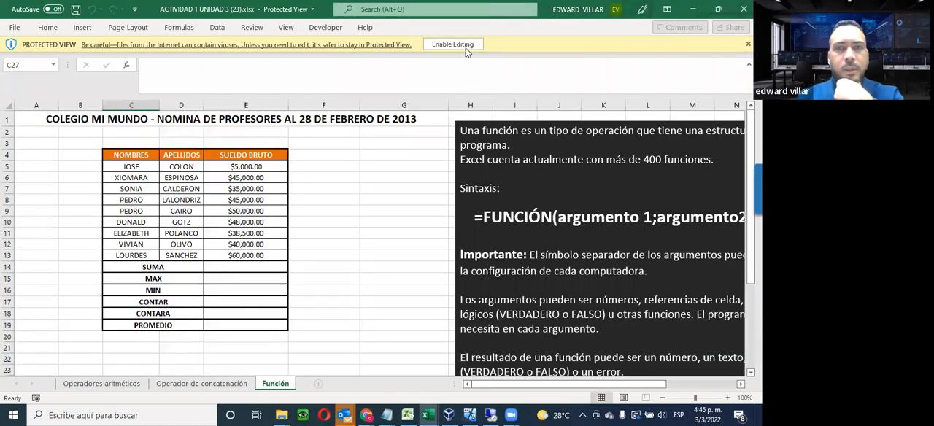
{"action": "left_click", "coordinate": [466, 48]}
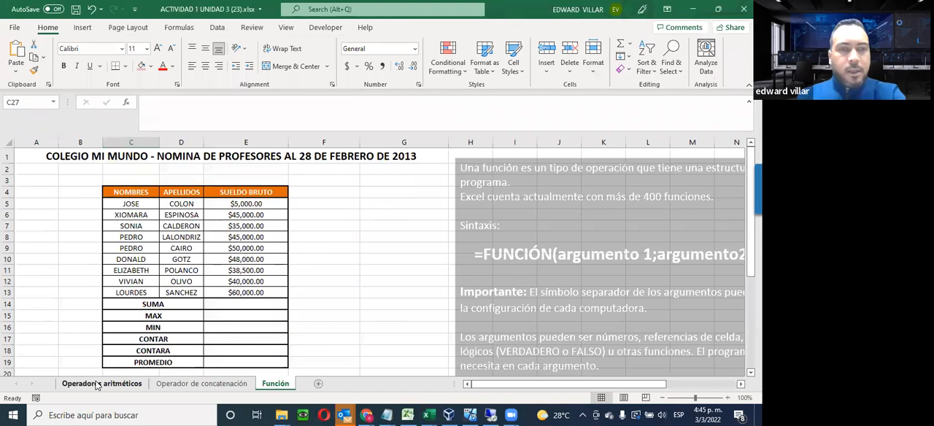
Examine the formula explanation, its example and the arithmetic operators table on the Operadores aritméticos sheet
{"action": "left_click", "coordinate": [97, 384]}
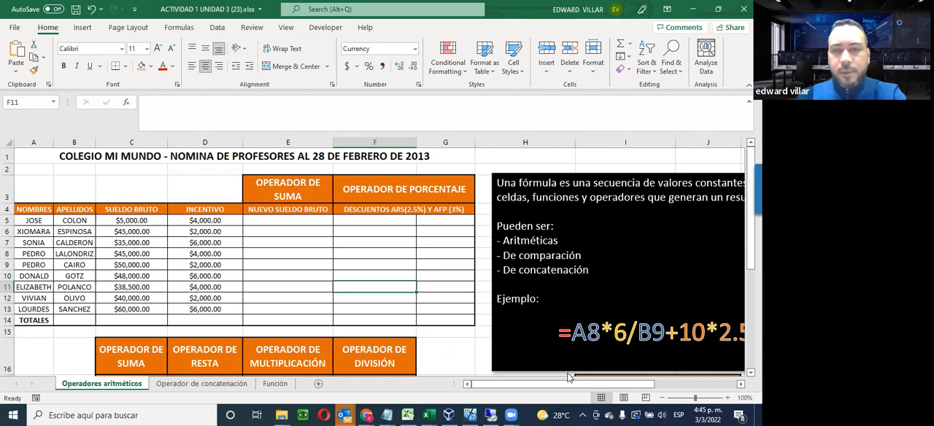
{"action": "left_click_drag", "start_coordinate": [582, 385], "coordinate": [668, 384]}
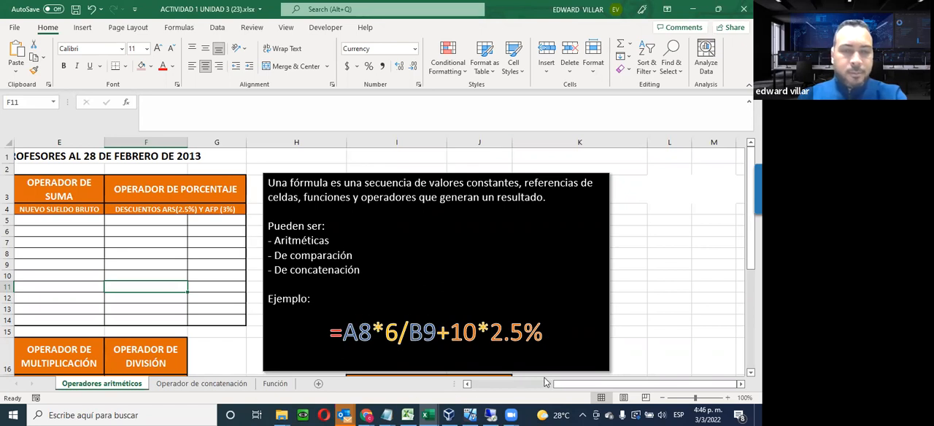
{"action": "left_click_drag", "start_coordinate": [568, 387], "coordinate": [511, 375]}
{"action": "scroll", "coordinate": [540, 294], "scroll_direction": "down", "scroll_amount": 1}
{"action": "scroll", "coordinate": [540, 294], "scroll_direction": "down", "scroll_amount": 2}
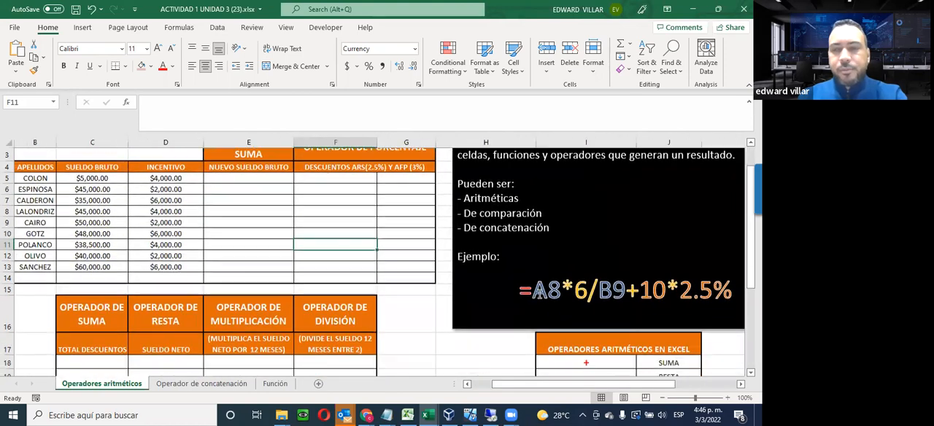
{"action": "scroll", "coordinate": [540, 294], "scroll_direction": "down", "scroll_amount": 1}
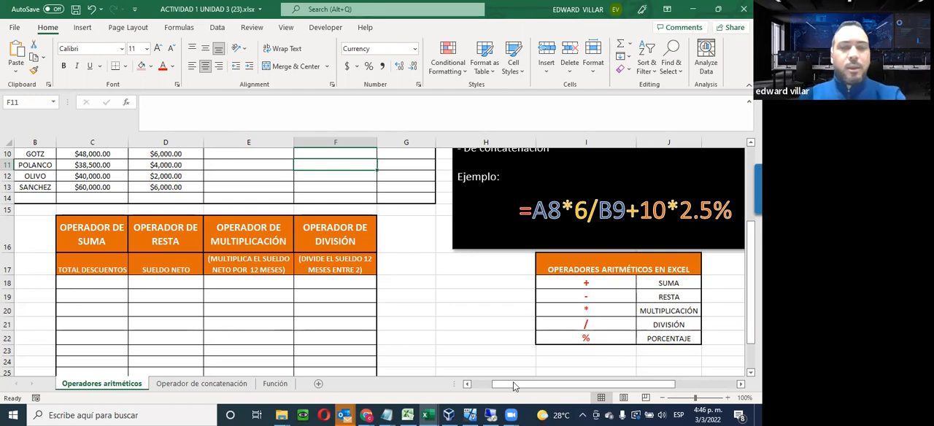
Review the payroll calculation headings and the Sueldo Bruto and Incentivo amounts in C5:D13
{"action": "left_click", "coordinate": [468, 384]}
{"action": "scroll", "coordinate": [254, 329], "scroll_direction": "up", "scroll_amount": 2}
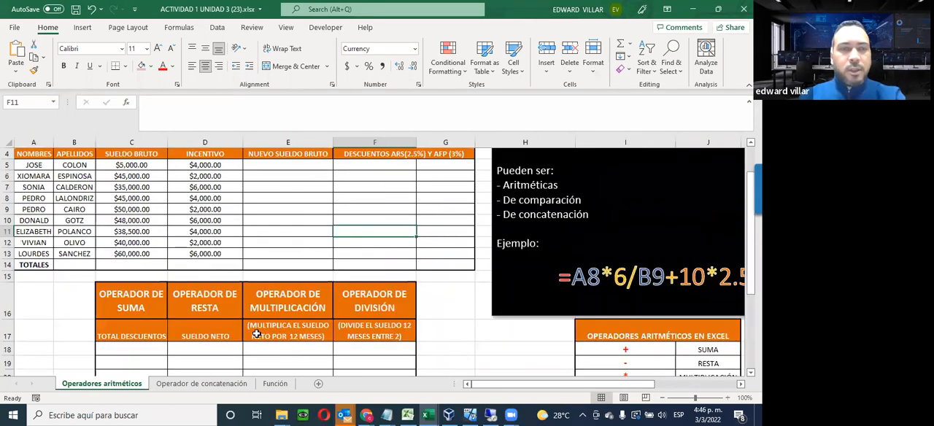
{"action": "scroll", "coordinate": [257, 330], "scroll_direction": "up", "scroll_amount": 1}
{"action": "scroll", "coordinate": [258, 330], "scroll_direction": "down", "scroll_amount": 1}
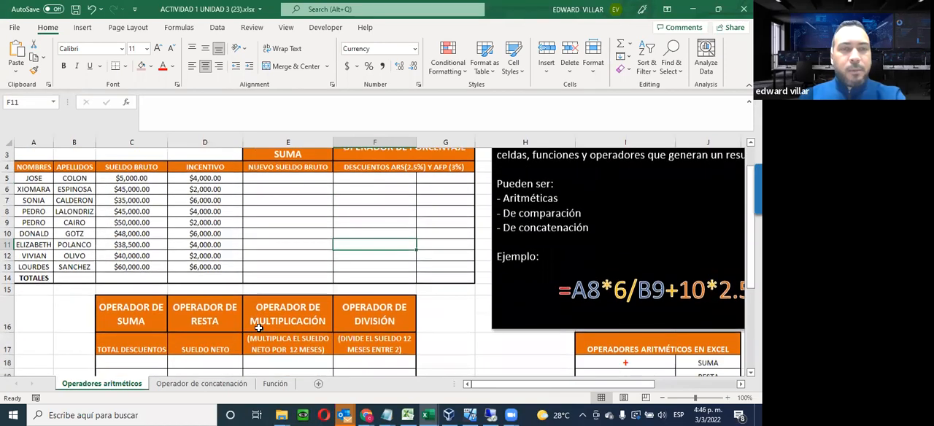
{"action": "scroll", "coordinate": [258, 328], "scroll_direction": "up", "scroll_amount": 1}
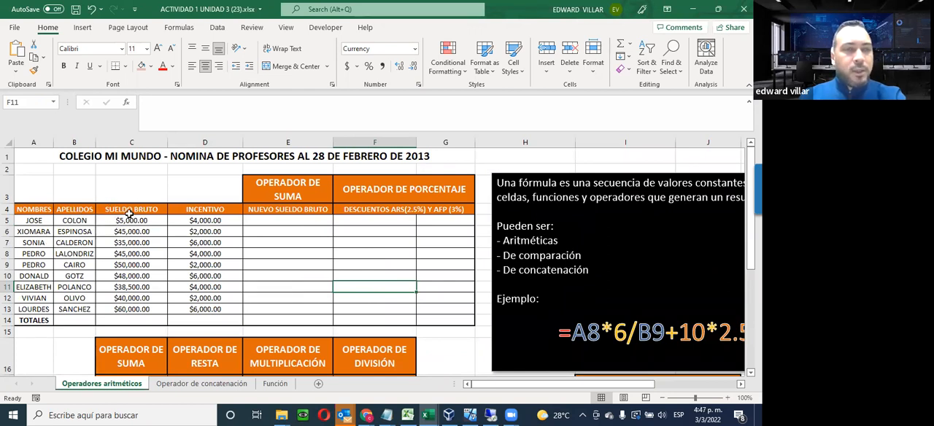
{"action": "left_click_drag", "start_coordinate": [127, 220], "coordinate": [130, 308]}
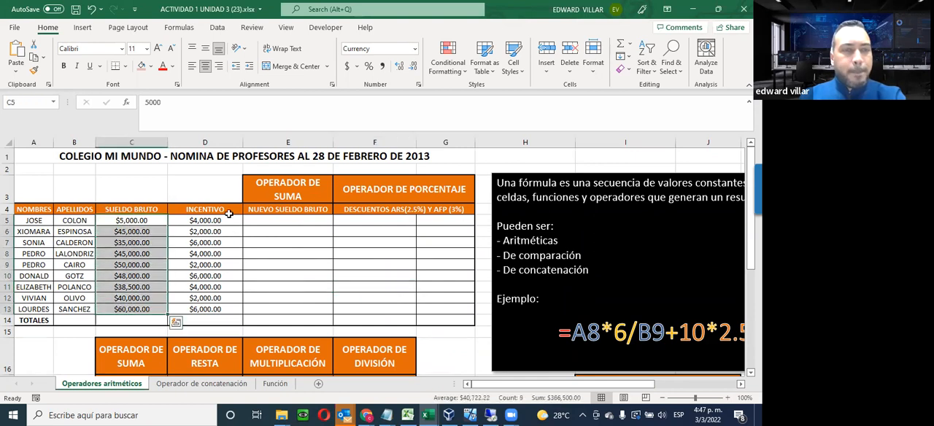
{"action": "left_click_drag", "start_coordinate": [205, 223], "coordinate": [194, 302]}
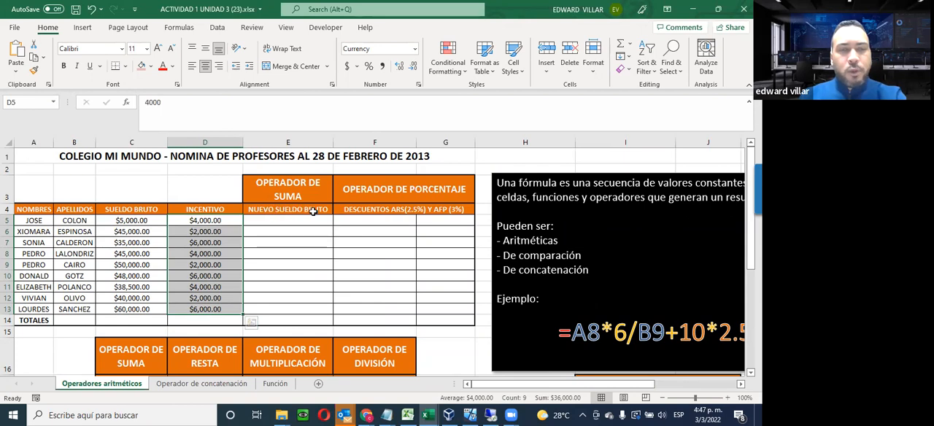
Enter the formula =C5+D5 in E5 to calculate the first teacher's Nuevo Sueldo Bruto from Sueldo Bruto plus Incentivo
{"action": "left_click", "coordinate": [278, 220]}
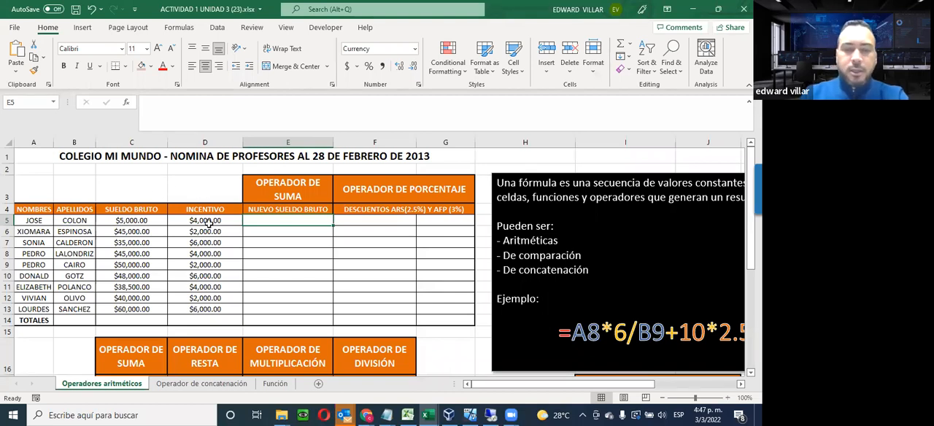
{"action": "type", "text": "="}
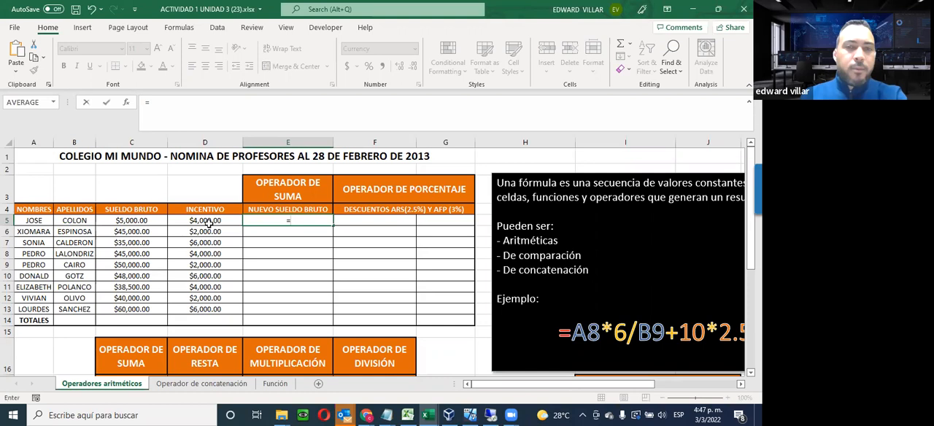
{"action": "left_click", "coordinate": [125, 221]}
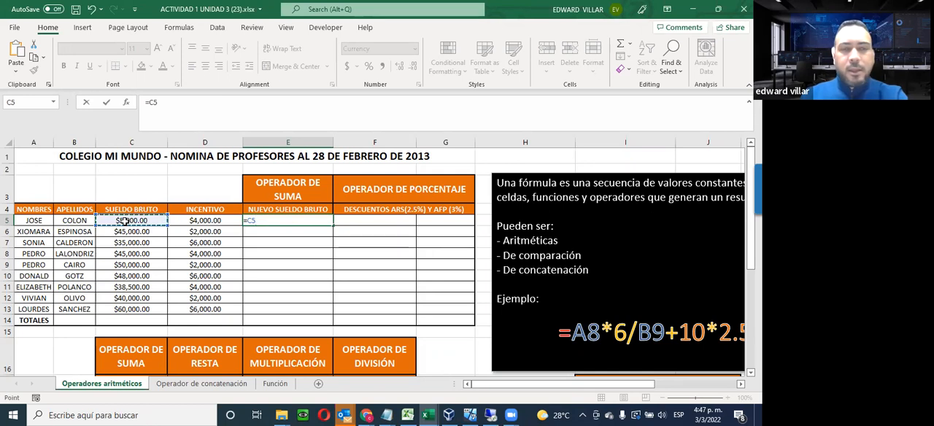
{"action": "type", "text": "+"}
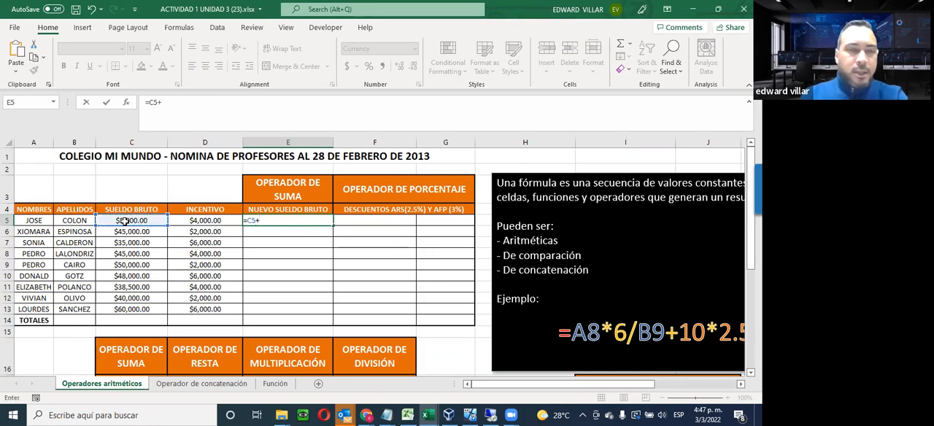
{"action": "left_click", "coordinate": [211, 221]}
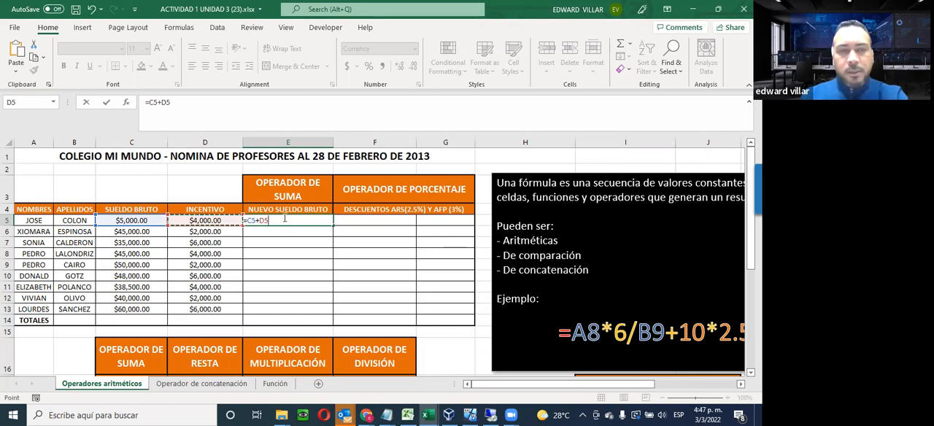
{"action": "key", "text": "Return"}
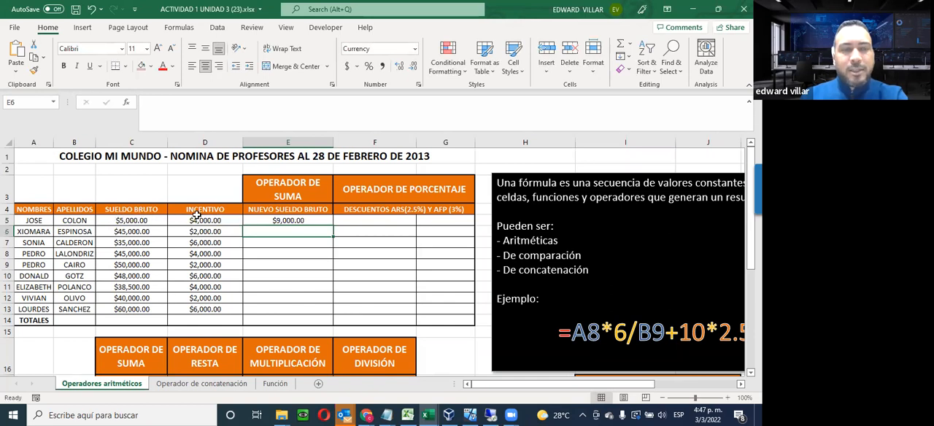
Set the Sueldo Bruto in C5 to 50000 and fill the Nuevo Sueldo Bruto formula from E5 down to E13
{"action": "left_click", "coordinate": [286, 221]}
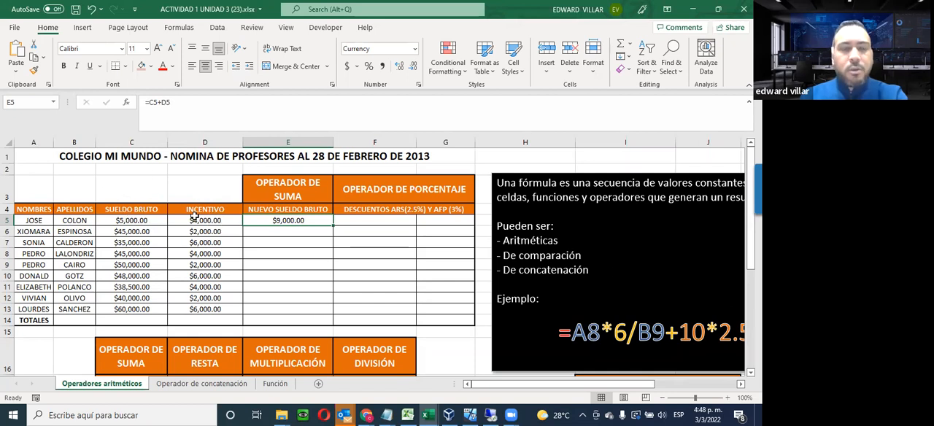
{"action": "left_click", "coordinate": [116, 218]}
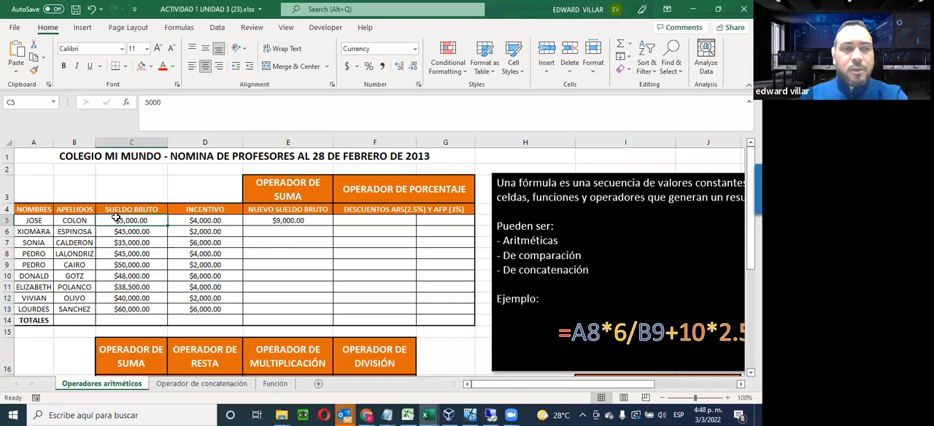
{"action": "type", "text": "50000"}
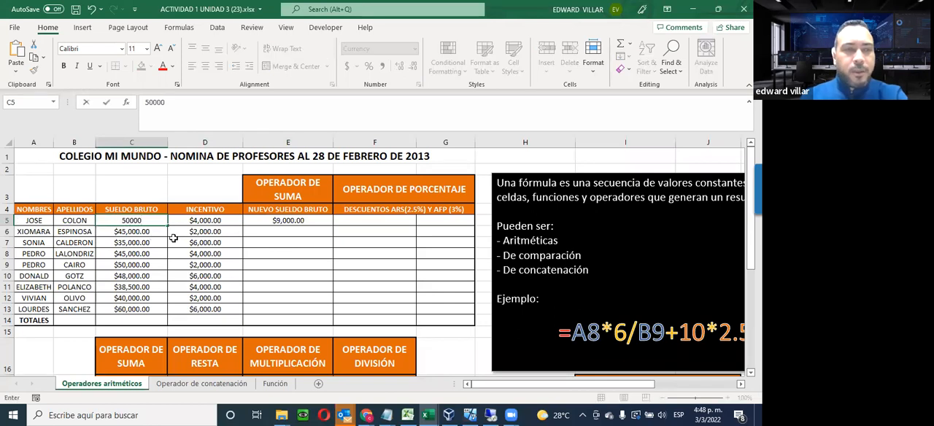
{"action": "key", "text": "Return"}
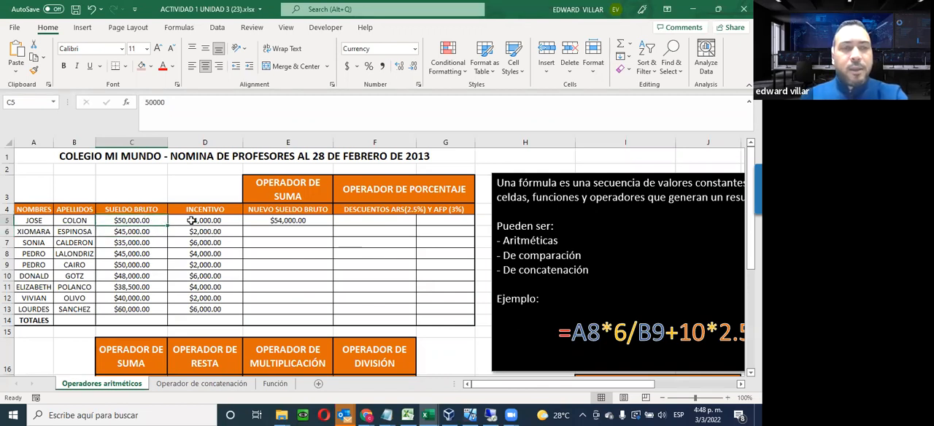
{"action": "left_click", "coordinate": [272, 220]}
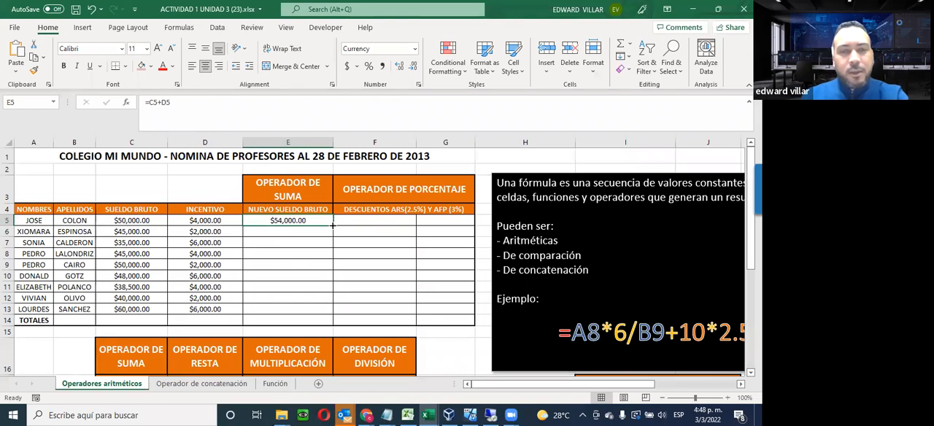
{"action": "left_click_drag", "start_coordinate": [331, 225], "coordinate": [313, 311]}
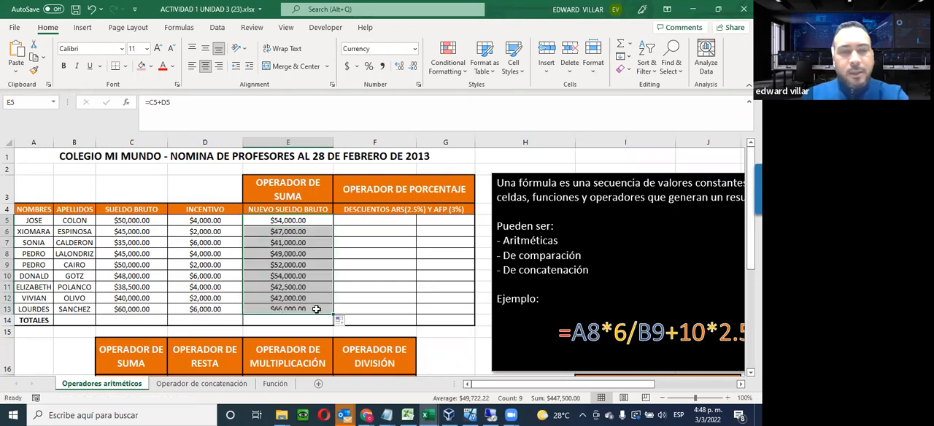
Examine the cell references in the copied Nuevo Sueldo Bruto formulas from E6 to E13, leaving them unedited
{"action": "double_click", "coordinate": [277, 232]}
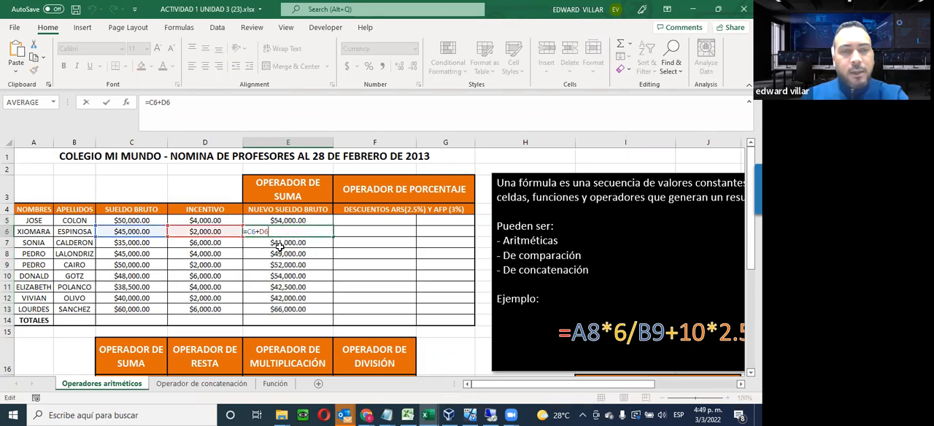
{"action": "left_click", "coordinate": [282, 244]}
{"action": "double_click", "coordinate": [282, 242]}
{"action": "left_click", "coordinate": [281, 254]}
{"action": "double_click", "coordinate": [281, 254]}
{"action": "left_click", "coordinate": [275, 264]}
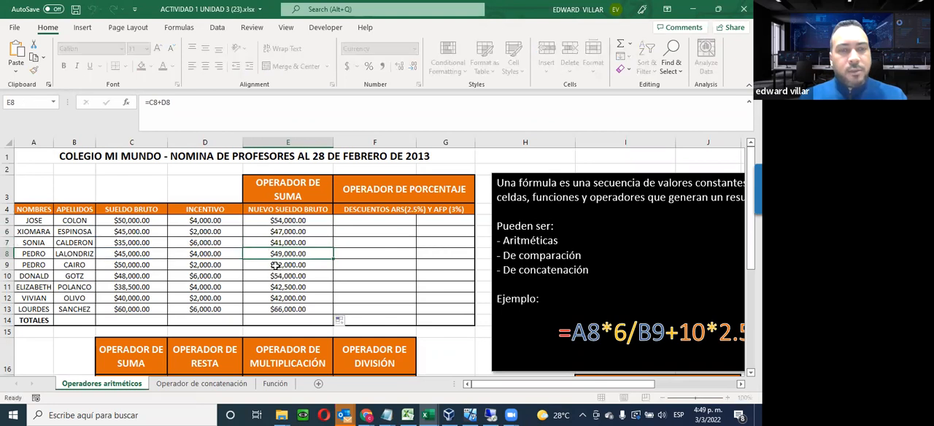
{"action": "double_click", "coordinate": [275, 265]}
{"action": "left_click", "coordinate": [279, 275]}
{"action": "double_click", "coordinate": [278, 275]}
{"action": "key", "text": "Escape"}
{"action": "double_click", "coordinate": [281, 293]}
{"action": "double_click", "coordinate": [280, 299]}
{"action": "double_click", "coordinate": [280, 300]}
{"action": "key", "text": "Escape"}
{"action": "left_click", "coordinate": [269, 310]}
{"action": "double_click", "coordinate": [270, 309]}
{"action": "key", "text": "Escape"}
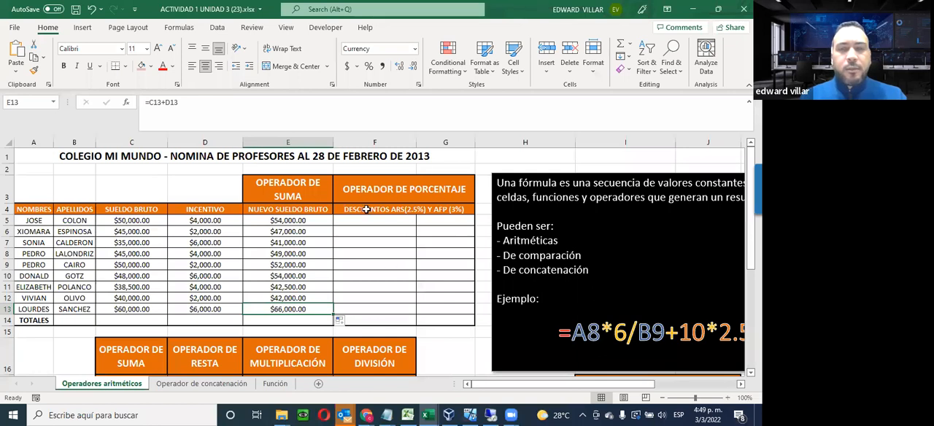
Enter the formula =E5*2.5% in F5 to calculate the first teacher's ARS discount on the Nuevo Sueldo Bruto
{"action": "left_click", "coordinate": [448, 222]}
{"action": "left_click", "coordinate": [395, 219]}
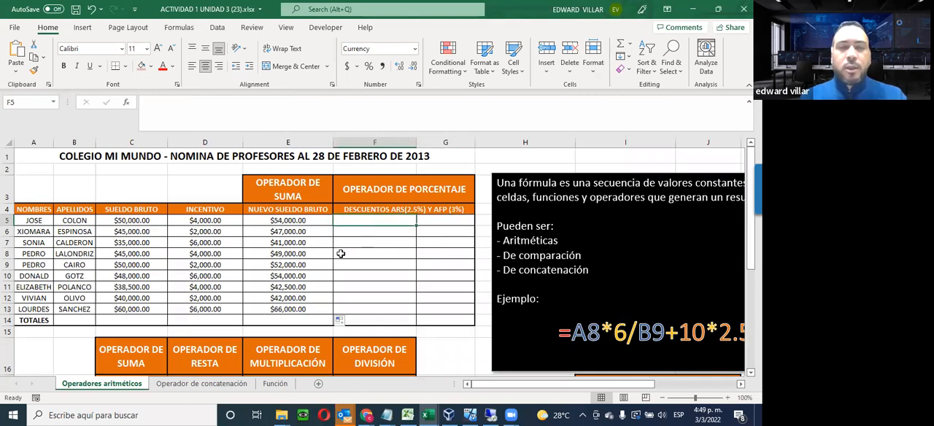
{"action": "type", "text": "="}
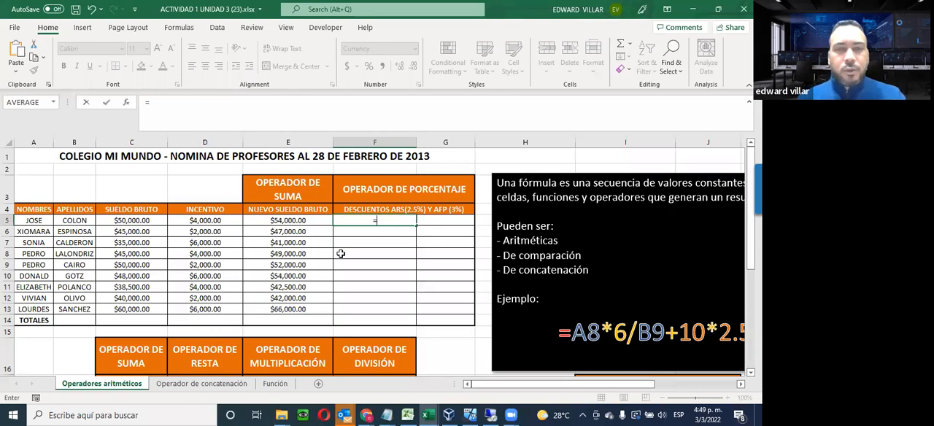
{"action": "left_click", "coordinate": [288, 220]}
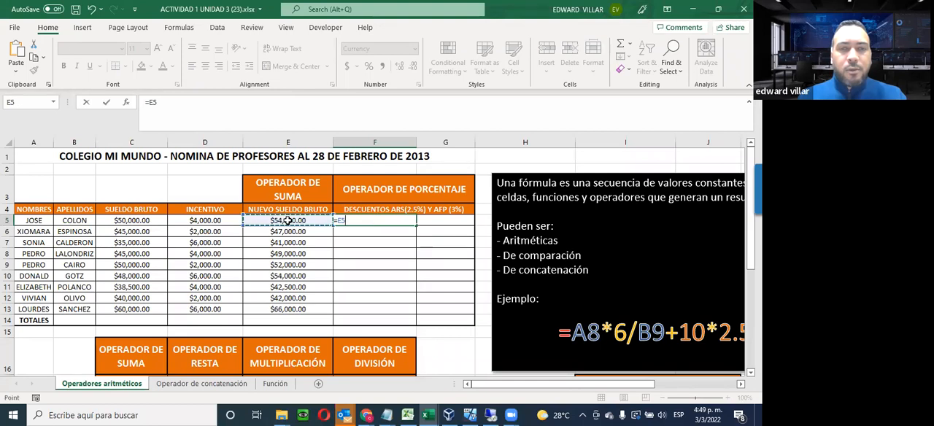
{"action": "type", "text": "*2.5"}
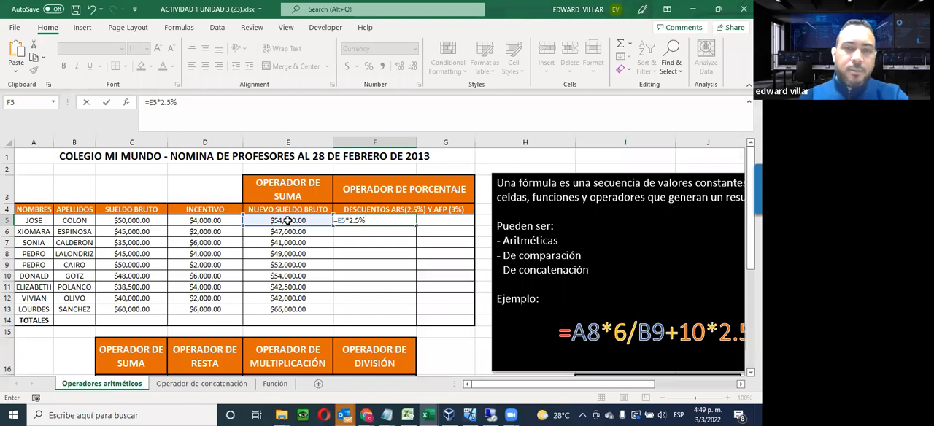
{"action": "key", "text": "Return"}
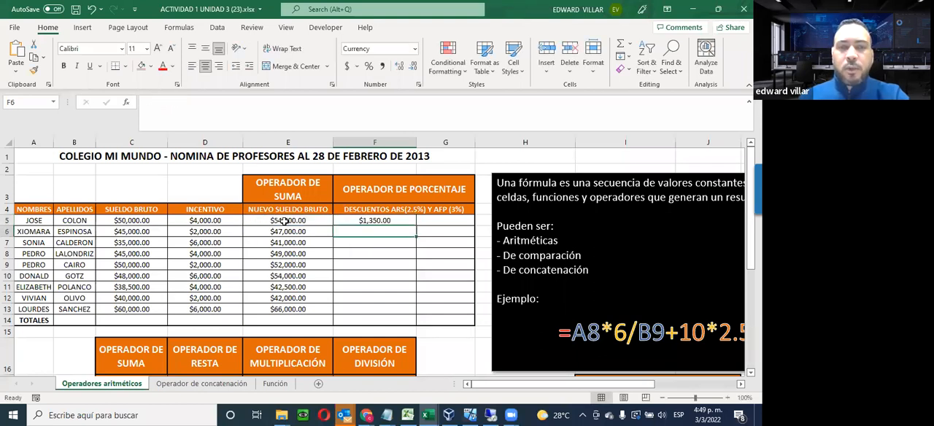
Enter the formula =E5*3% in G5 to calculate the first teacher's AFP discount on the Nuevo Sueldo Bruto
{"action": "left_click", "coordinate": [376, 221]}
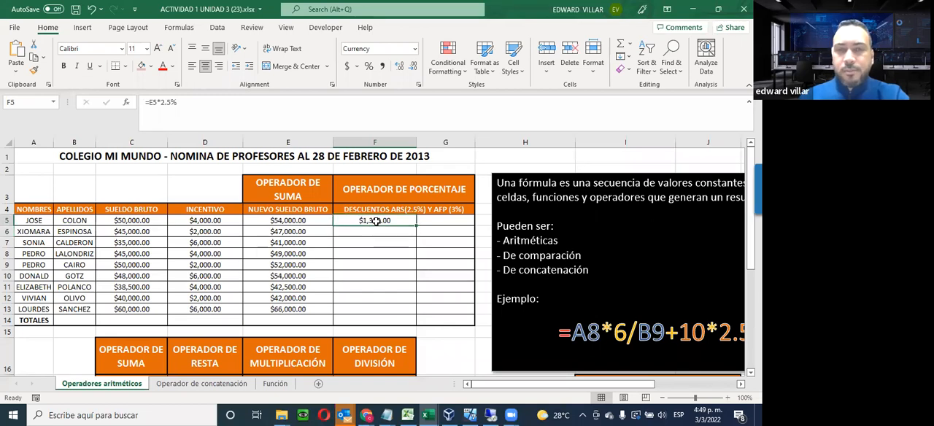
{"action": "left_click", "coordinate": [435, 221]}
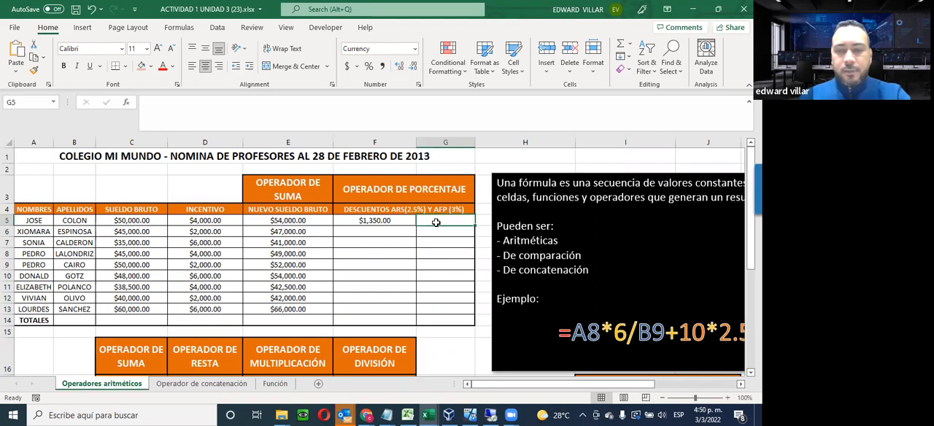
{"action": "type", "text": "="}
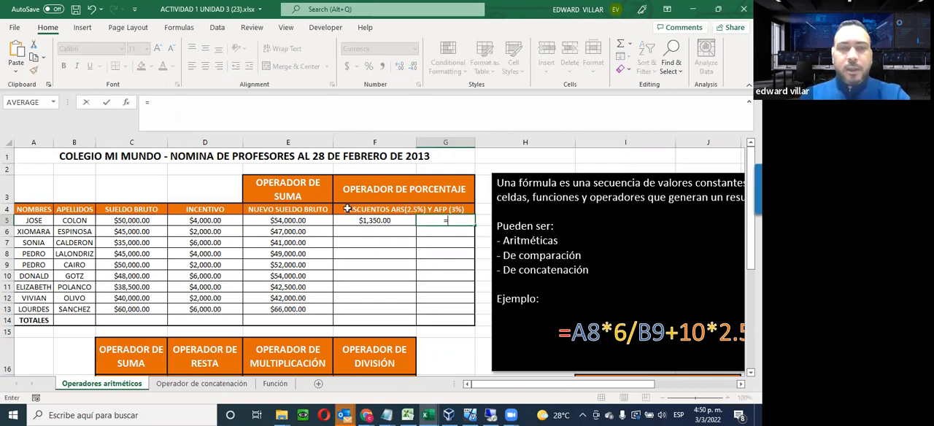
{"action": "left_click", "coordinate": [267, 222]}
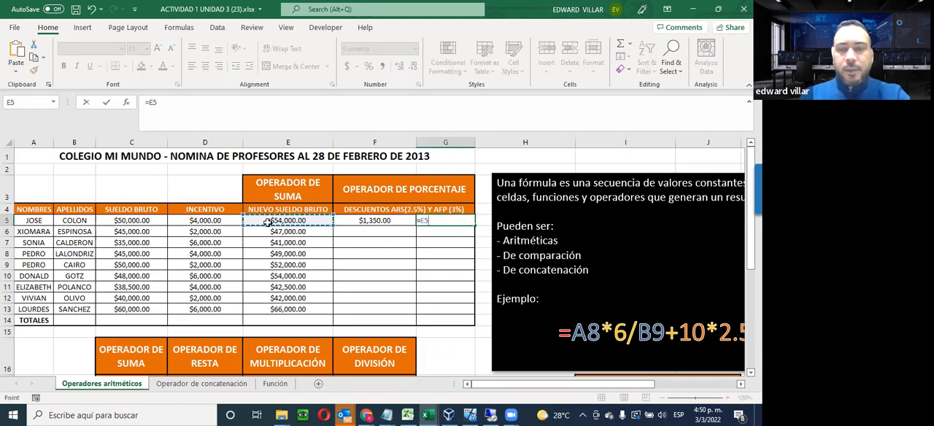
{"action": "type", "text": "*"}
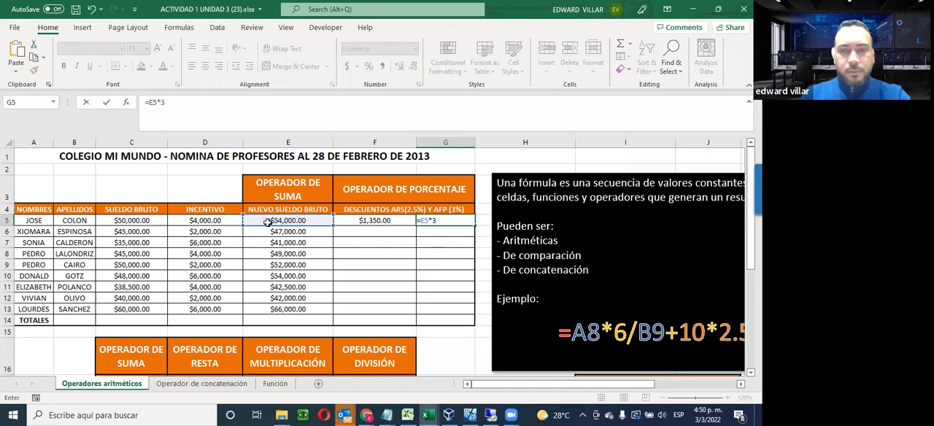
{"action": "type", "text": "3%"}
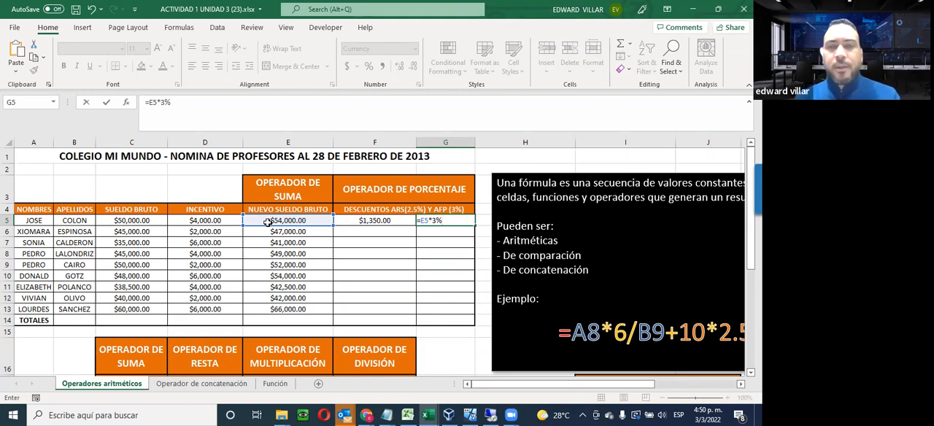
{"action": "key", "text": "Return"}
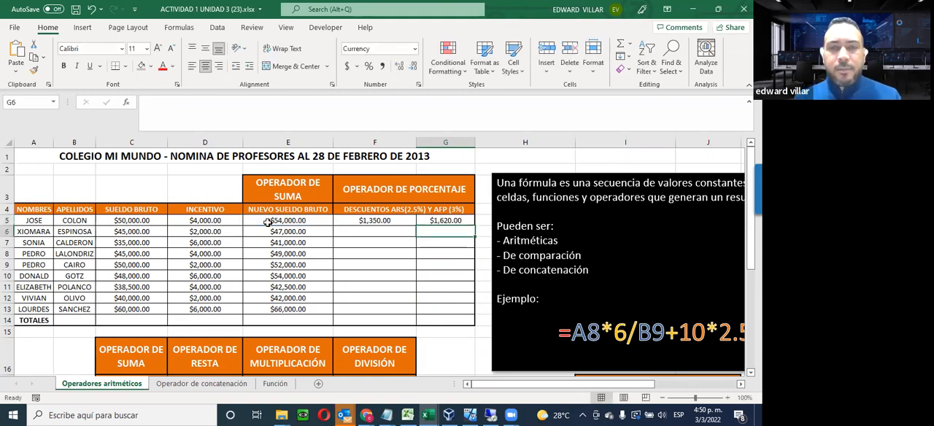
Fill the 2.5% ARS discount formula from F5 down to F13 and check the references in the copied formulas
{"action": "left_click", "coordinate": [374, 220]}
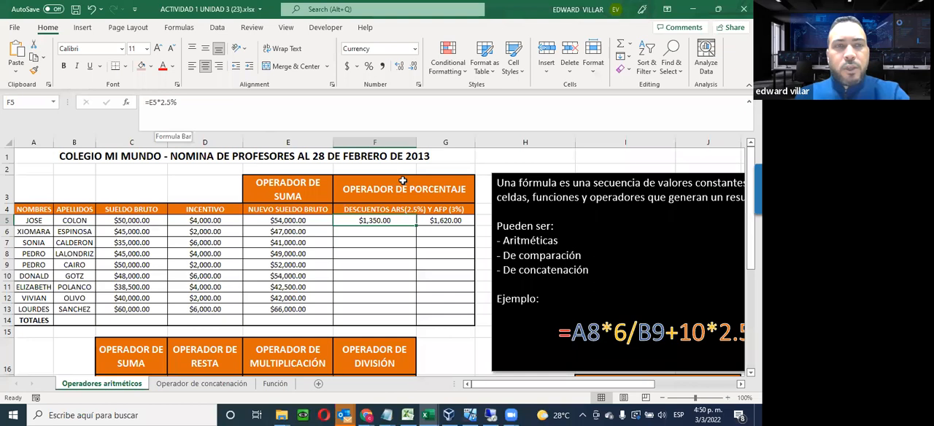
{"action": "left_click", "coordinate": [447, 221]}
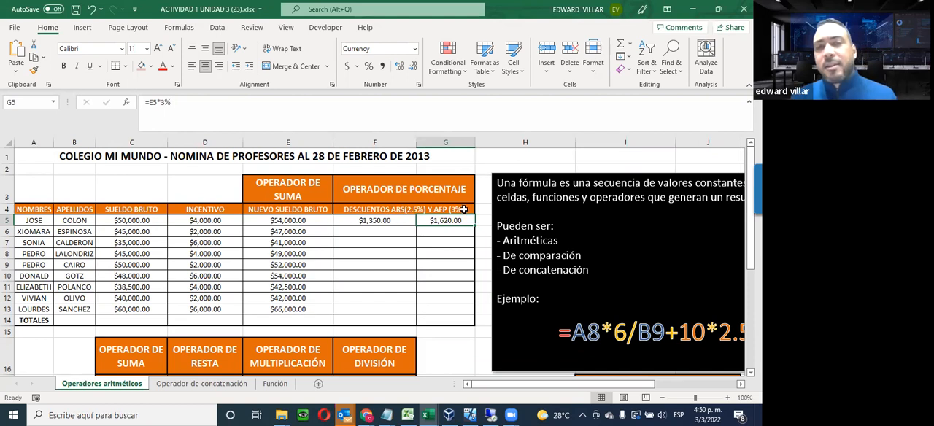
{"action": "left_click", "coordinate": [407, 222]}
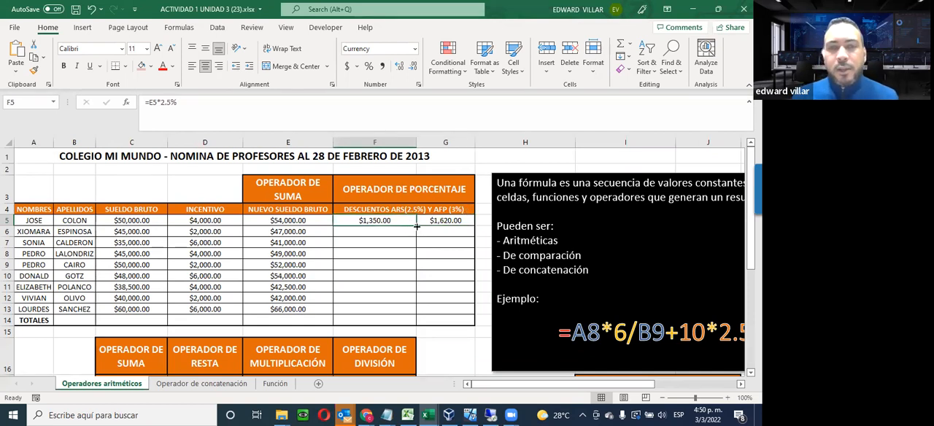
{"action": "left_click_drag", "start_coordinate": [412, 236], "coordinate": [412, 313]}
{"action": "left_click", "coordinate": [386, 222]}
{"action": "left_click", "coordinate": [387, 233]}
{"action": "left_click", "coordinate": [386, 254]}
{"action": "left_click", "coordinate": [385, 286]}
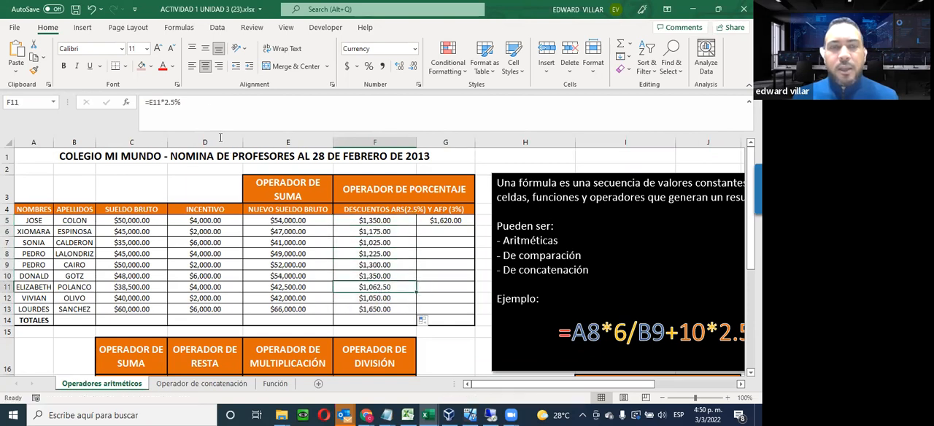
{"action": "left_click", "coordinate": [379, 299]}
{"action": "left_click", "coordinate": [381, 308]}
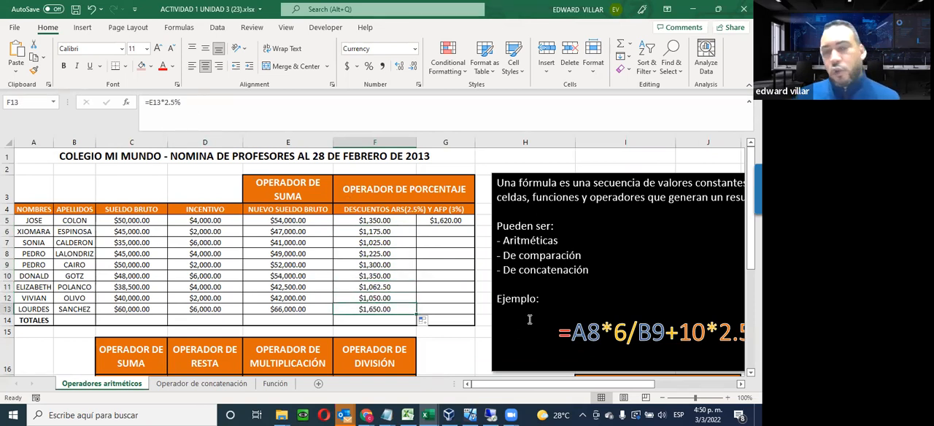
Clear the AFP discount formula from G5 and move the selection to the empty cell H1
{"action": "left_click", "coordinate": [440, 224]}
{"action": "key", "text": "Delete"}
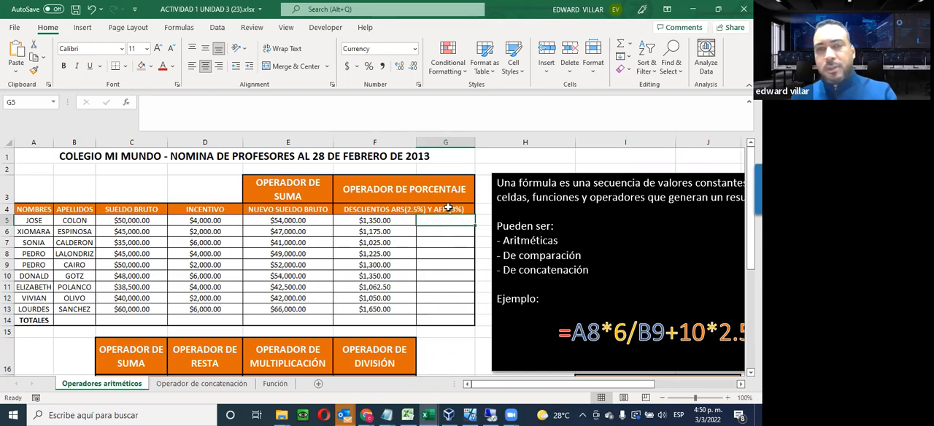
{"action": "left_click", "coordinate": [604, 159]}
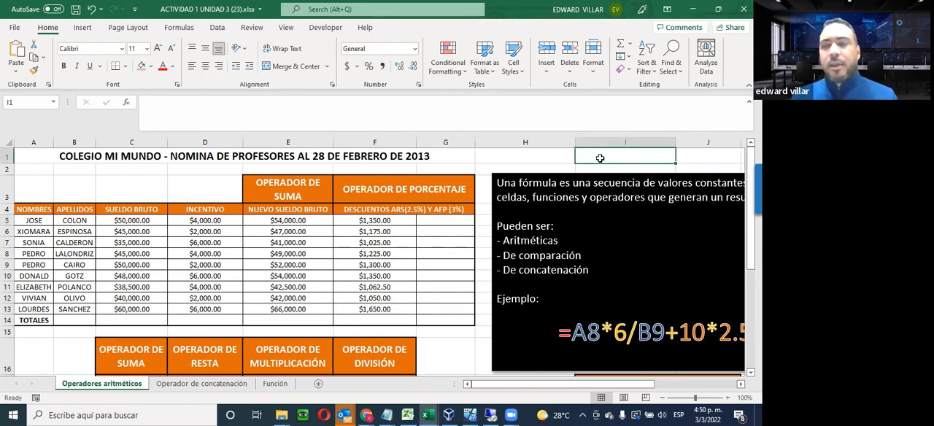
{"action": "left_click", "coordinate": [541, 157]}
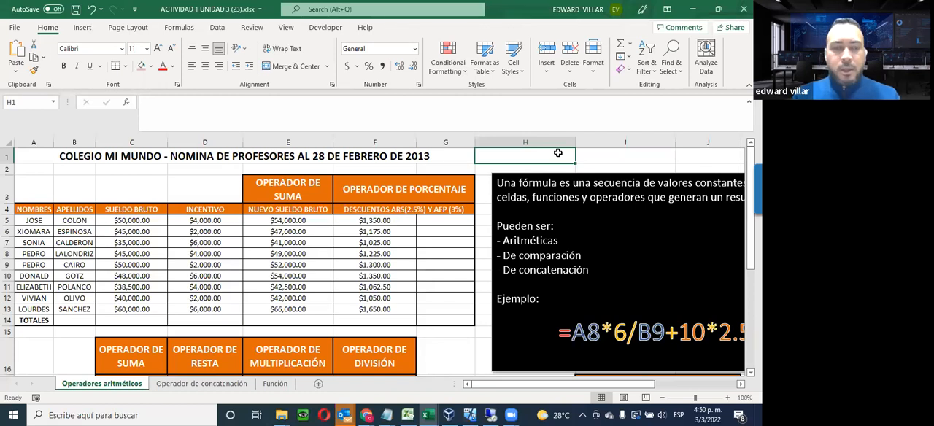
Label H1 as TASA AFP and enter the 3% rate in I1 beside it
{"action": "type", "text": "a"}
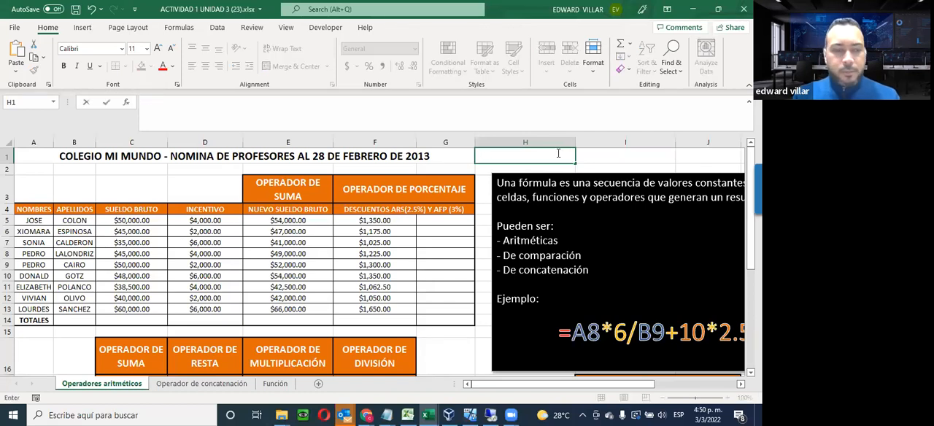
{"action": "type", "text": "ASA "}
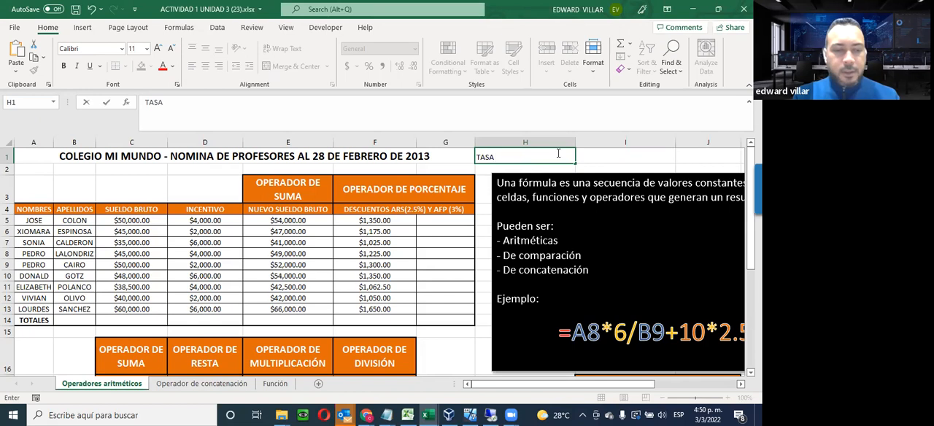
{"action": "type", "text": "AFP"}
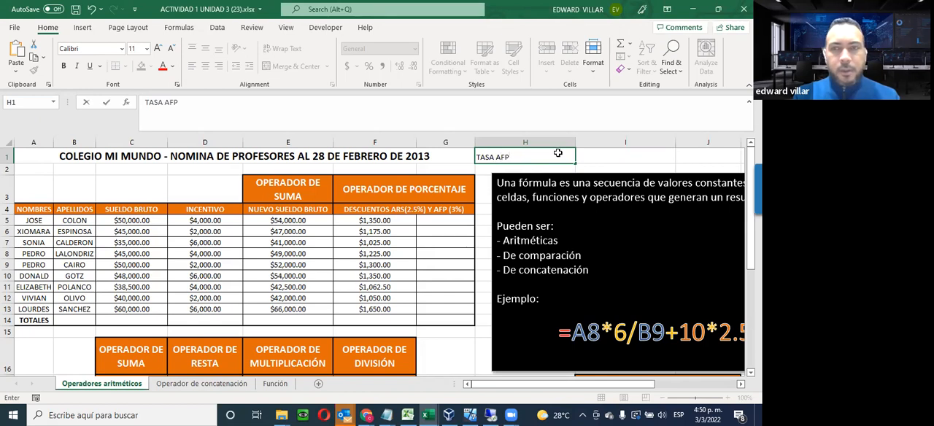
{"action": "key", "text": "Return"}
{"action": "key", "text": "Up"}
{"action": "key", "text": "Right"}
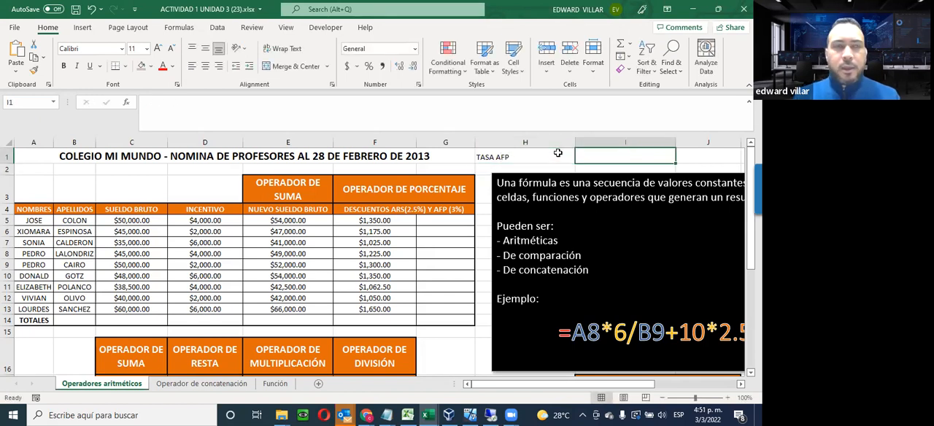
{"action": "type", "text": "3%"}
{"action": "key", "text": "Return"}
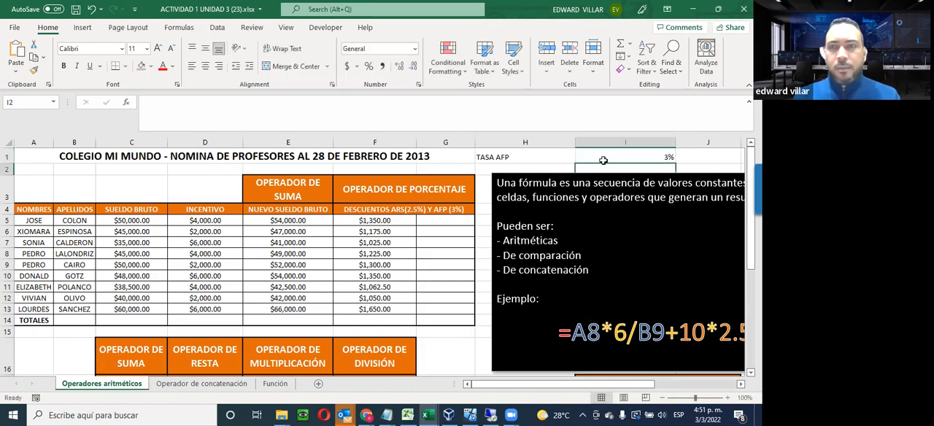
{"action": "left_click", "coordinate": [645, 157]}
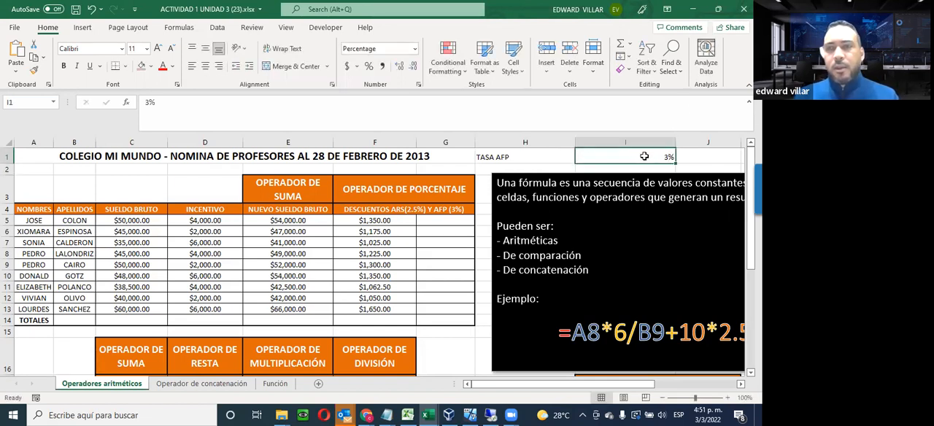
Enter the formula =E5*$I$1 in G5 to calculate the first teacher's AFP discount with an absolute reference to the rate
{"action": "left_click", "coordinate": [433, 220]}
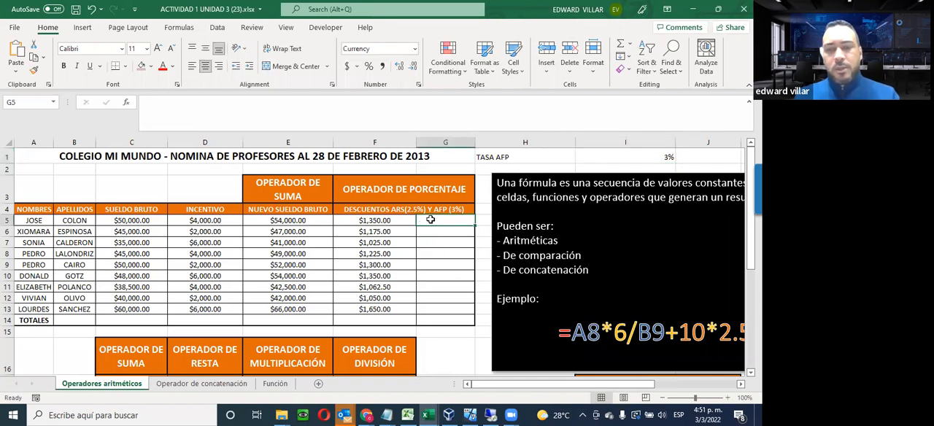
{"action": "type", "text": "="}
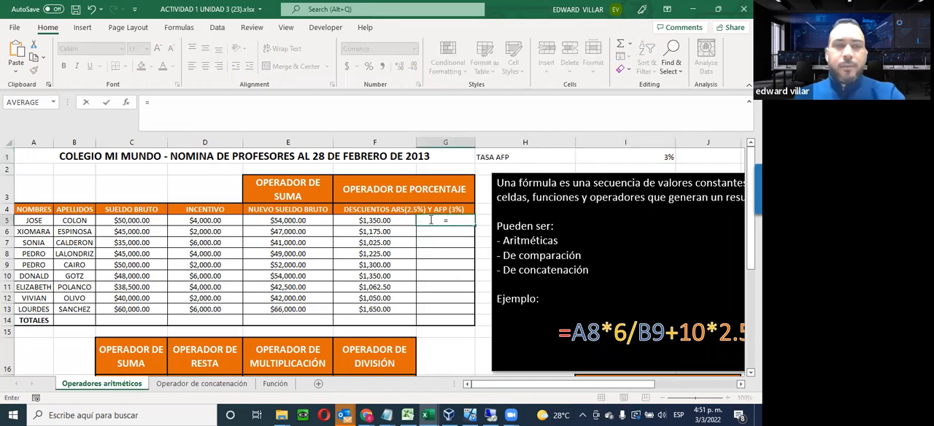
{"action": "left_click", "coordinate": [281, 221]}
{"action": "type", "text": "*"}
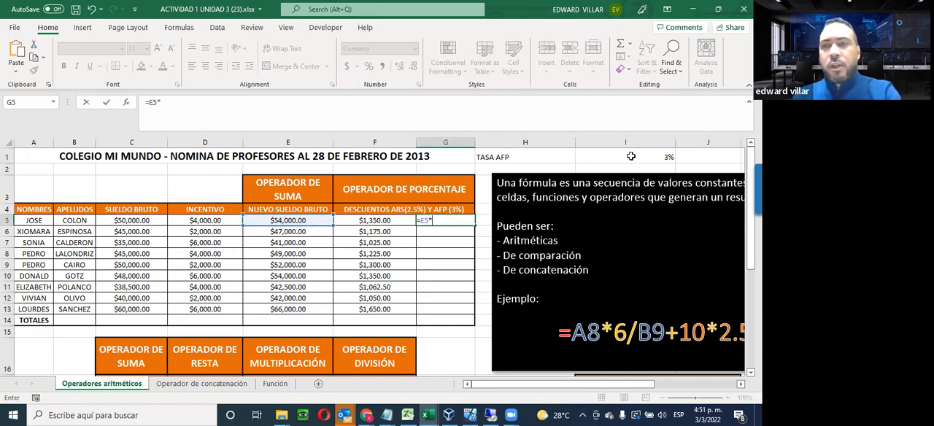
{"action": "left_click", "coordinate": [631, 156]}
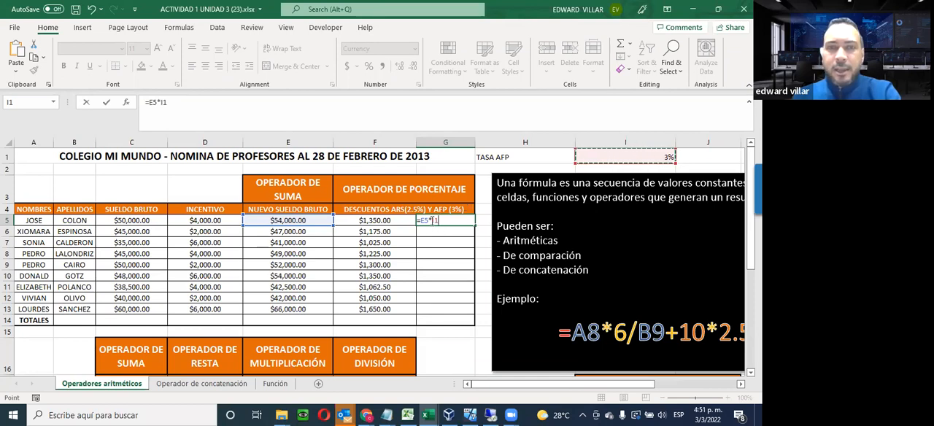
{"action": "left_click", "coordinate": [433, 220]}
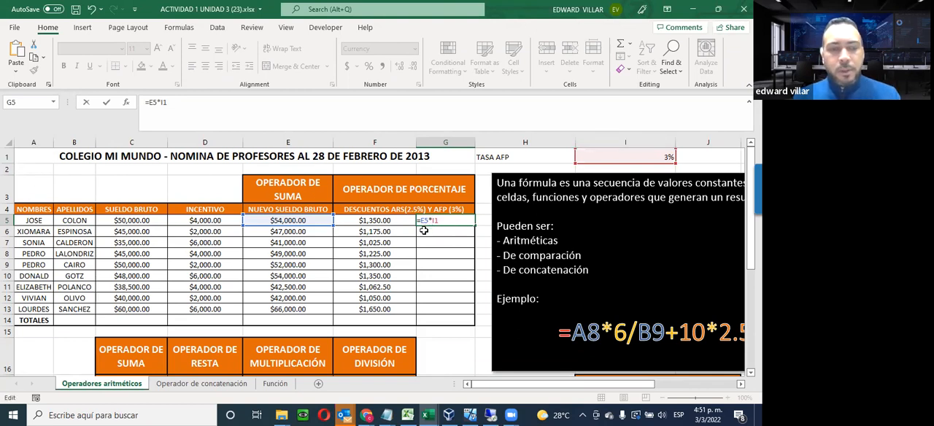
{"action": "type", "text": "$I$"}
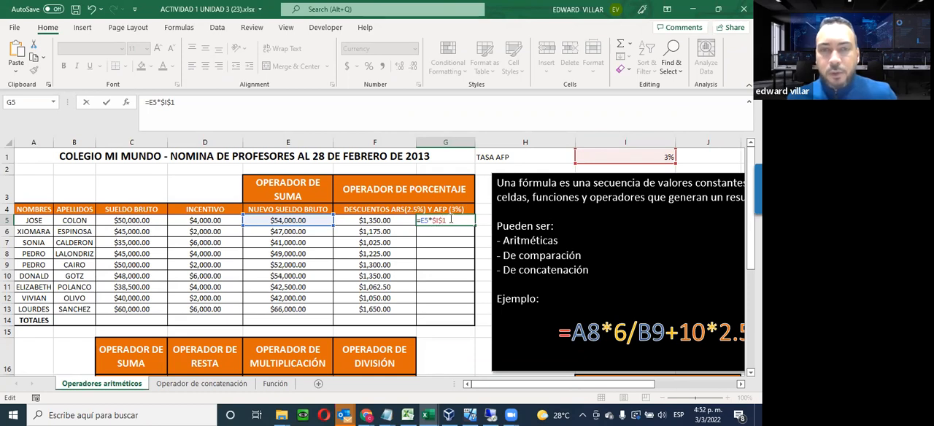
{"action": "key", "text": "Return"}
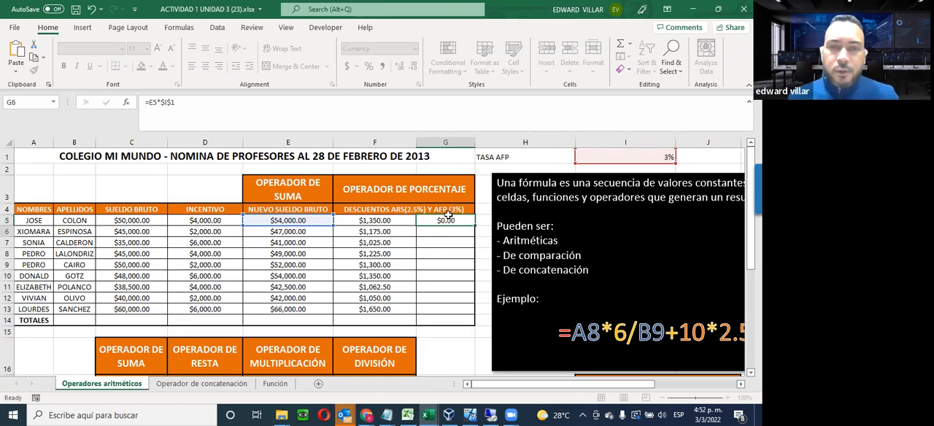
Fill the AFP discount formula from G5 down to G13 and check the references in G13
{"action": "left_click", "coordinate": [452, 224]}
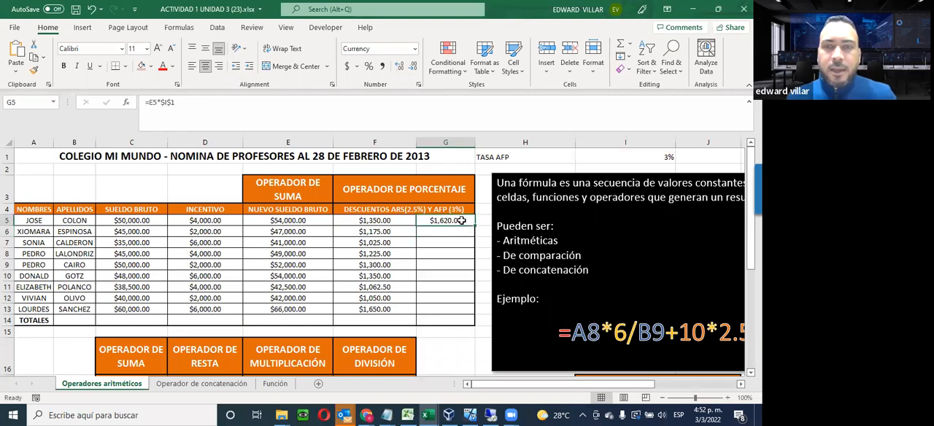
{"action": "left_click_drag", "start_coordinate": [475, 225], "coordinate": [464, 315]}
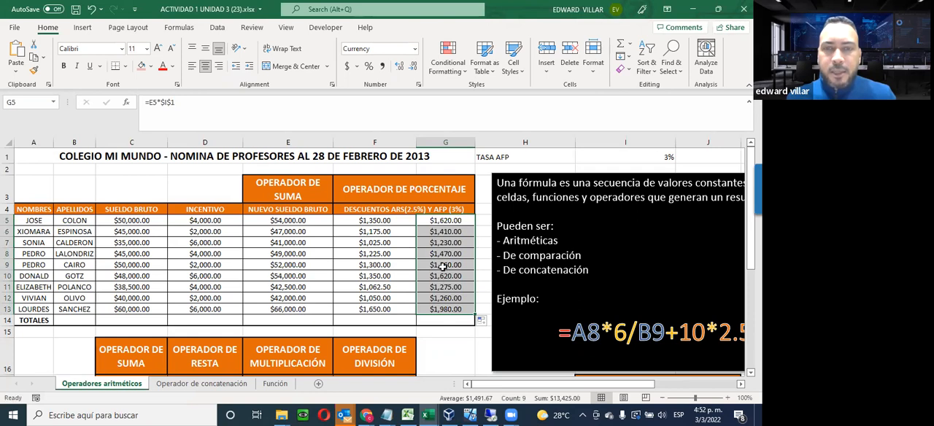
{"action": "left_click", "coordinate": [439, 310]}
{"action": "double_click", "coordinate": [439, 310]}
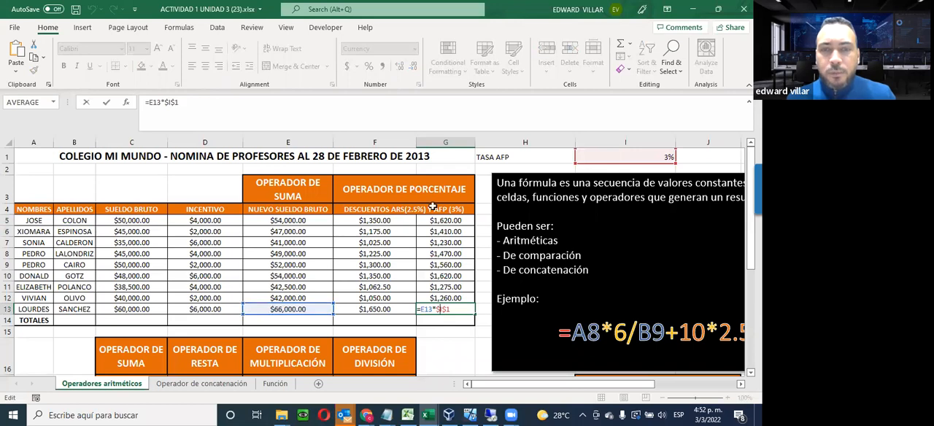
Try an AFP rate of 5% in I1 and undo the change
{"action": "left_click", "coordinate": [636, 157]}
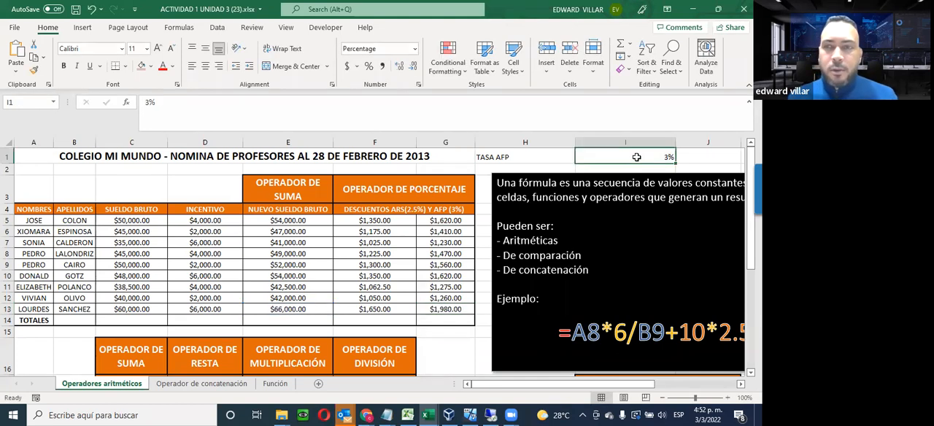
{"action": "left_click", "coordinate": [150, 102]}
{"action": "type", "text": "5"}
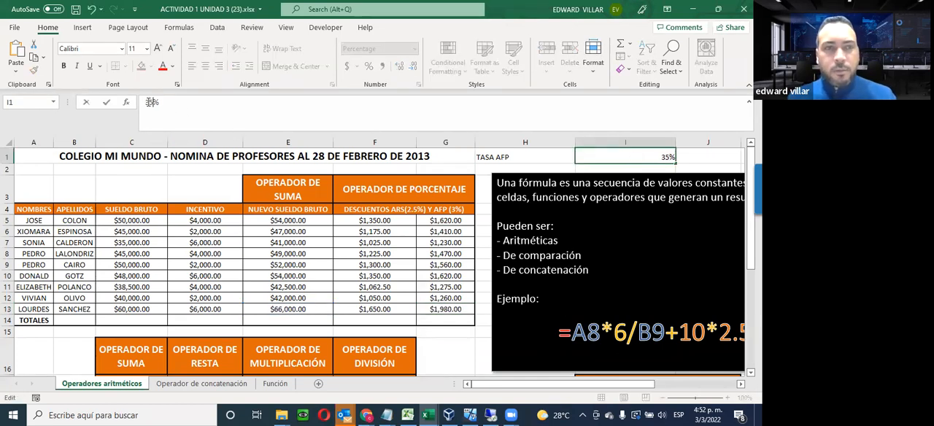
{"action": "key", "text": "BackSpace"}
{"action": "key", "text": "BackSpace"}
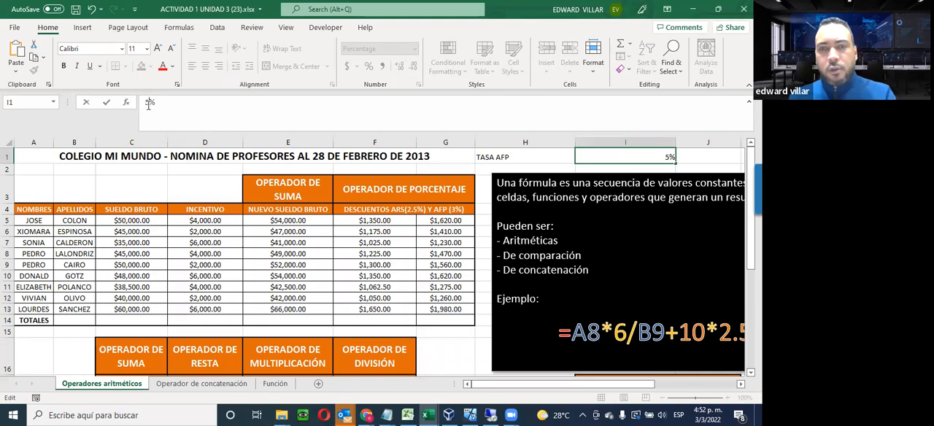
{"action": "key", "text": "Return"}
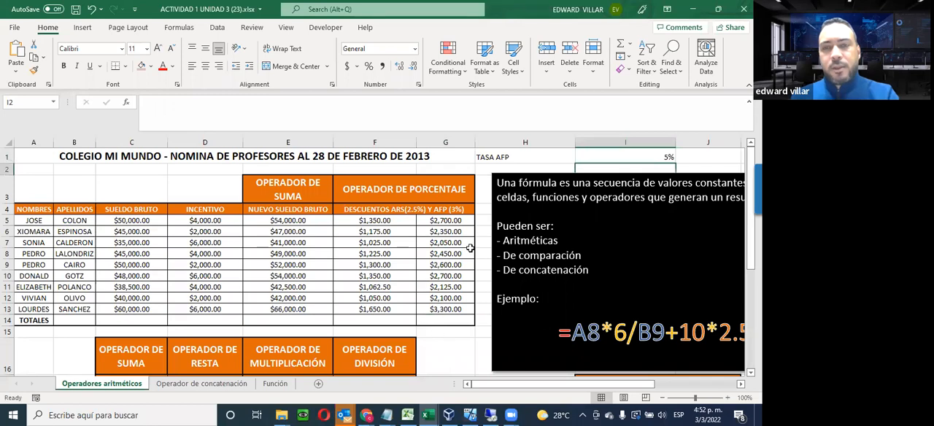
{"action": "left_click", "coordinate": [91, 8]}
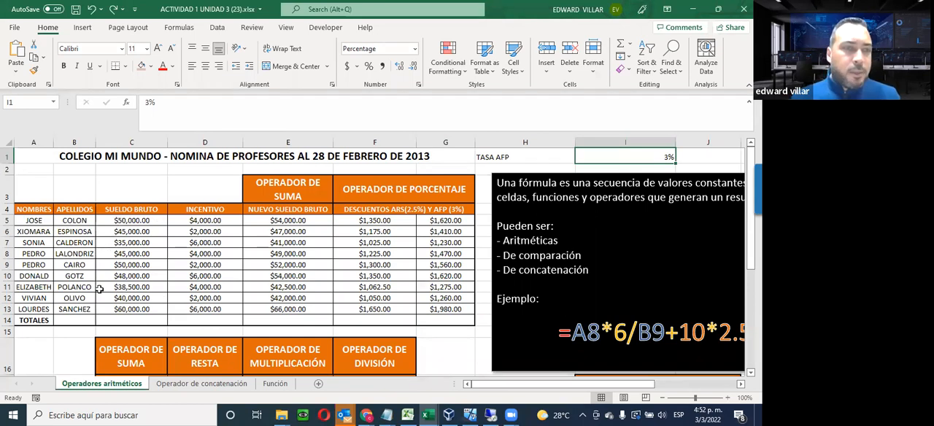
Total the Sueldo Bruto column in C14 with a Sum of C5:C13 and fill the total across to G14
{"action": "left_click_drag", "start_coordinate": [124, 220], "coordinate": [129, 321]}
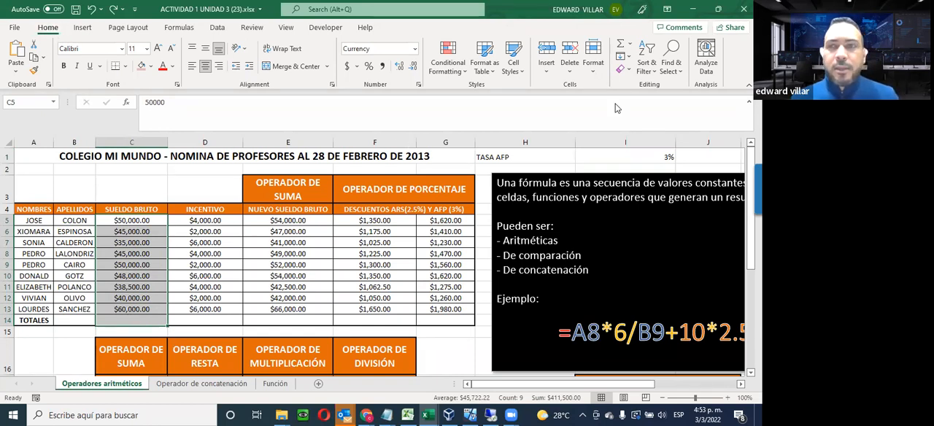
{"action": "left_click", "coordinate": [630, 45]}
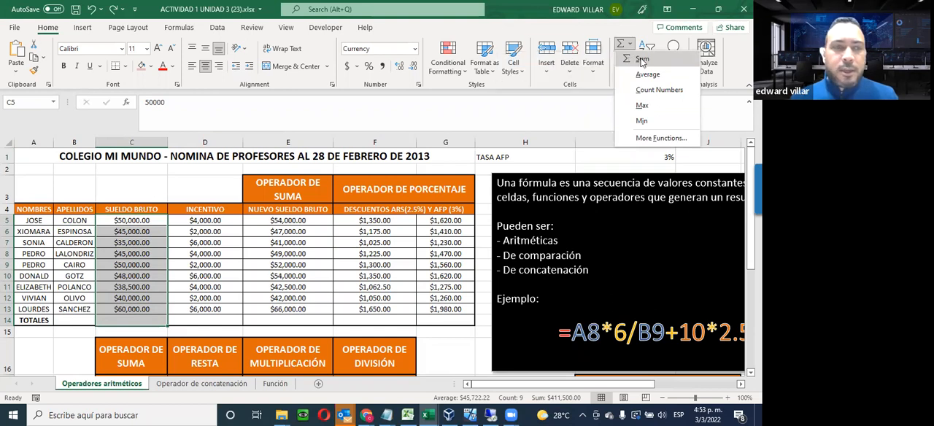
{"action": "left_click", "coordinate": [641, 61]}
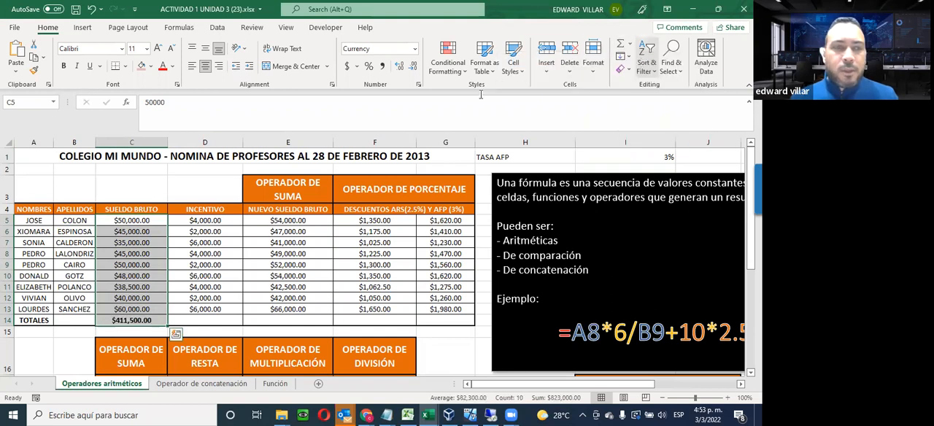
{"action": "left_click", "coordinate": [117, 321]}
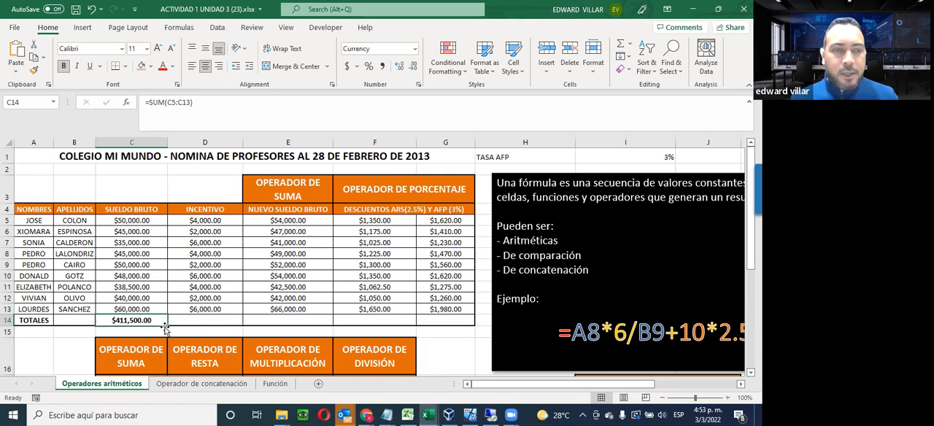
{"action": "left_click_drag", "start_coordinate": [167, 324], "coordinate": [459, 320]}
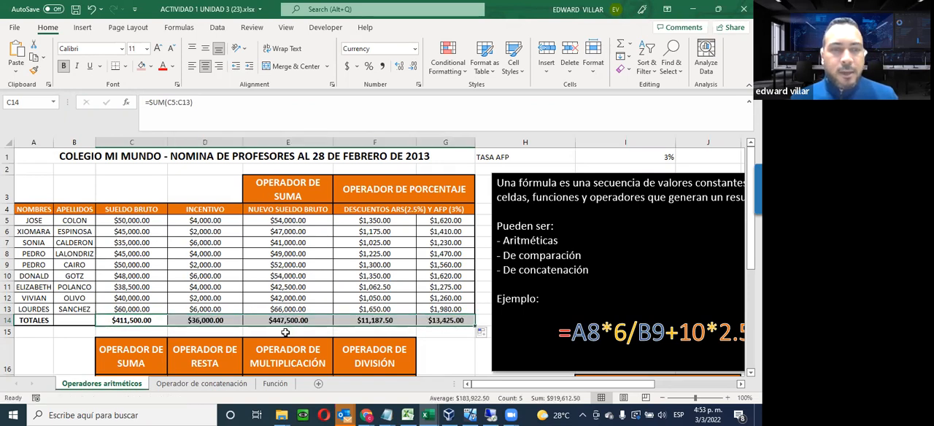
Examine the ranges used by the copied SUM formulas in the TOTALES row from D14 to G14
{"action": "double_click", "coordinate": [208, 323]}
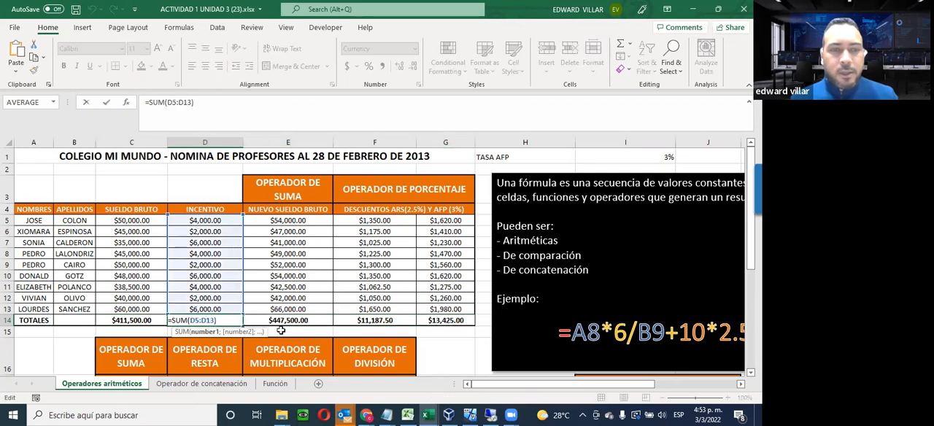
{"action": "key", "text": "Escape"}
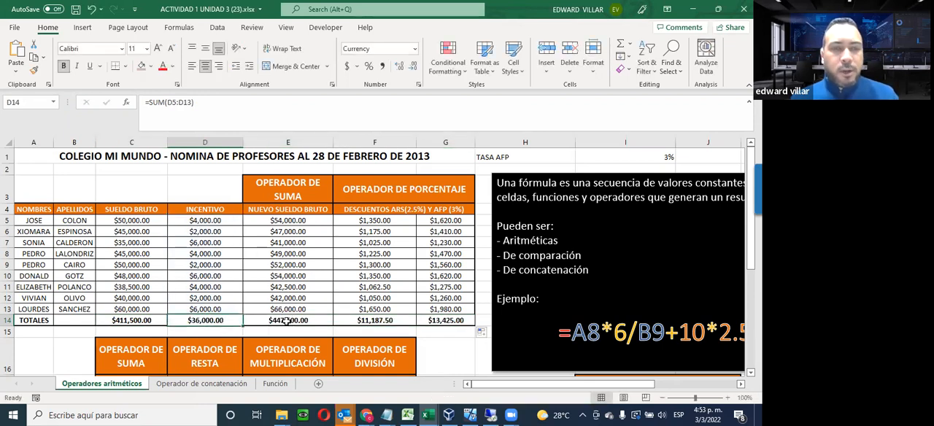
{"action": "double_click", "coordinate": [287, 321]}
{"action": "key", "text": "Escape"}
{"action": "left_click", "coordinate": [369, 319]}
{"action": "double_click", "coordinate": [370, 319]}
{"action": "key", "text": "Escape"}
{"action": "double_click", "coordinate": [439, 321]}
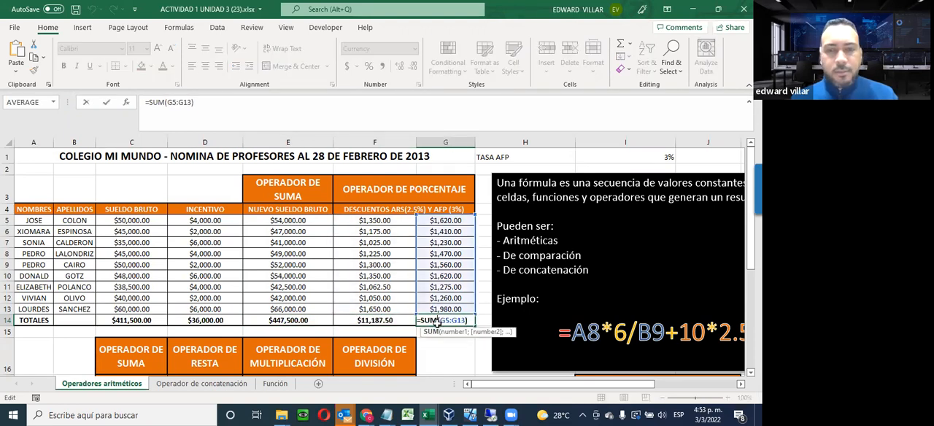
{"action": "key", "text": "Escape"}
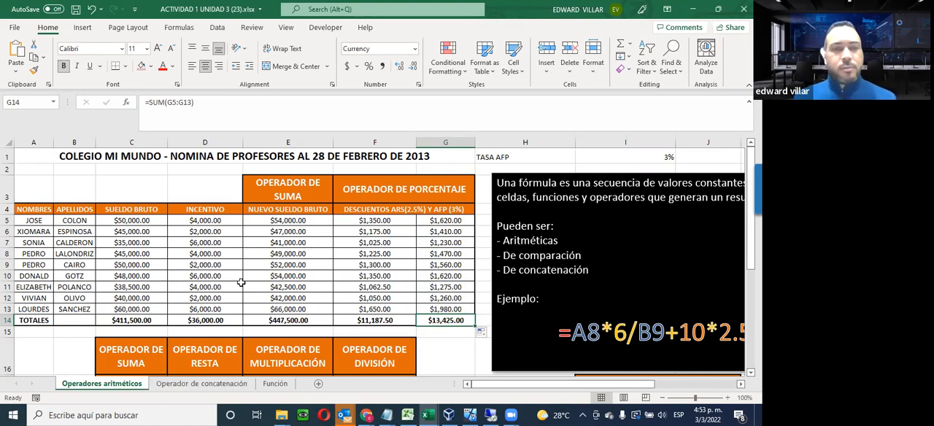
Enter the first Total Descuentos formula in C18, adding the ARS and AFP discounts as =F5+G5
{"action": "scroll", "coordinate": [240, 282], "scroll_direction": "down", "scroll_amount": 2}
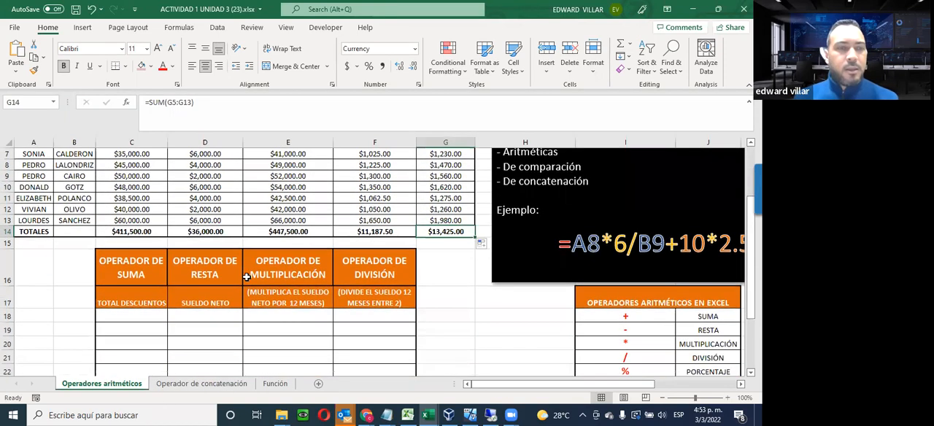
{"action": "scroll", "coordinate": [218, 359], "scroll_direction": "down", "scroll_amount": 2}
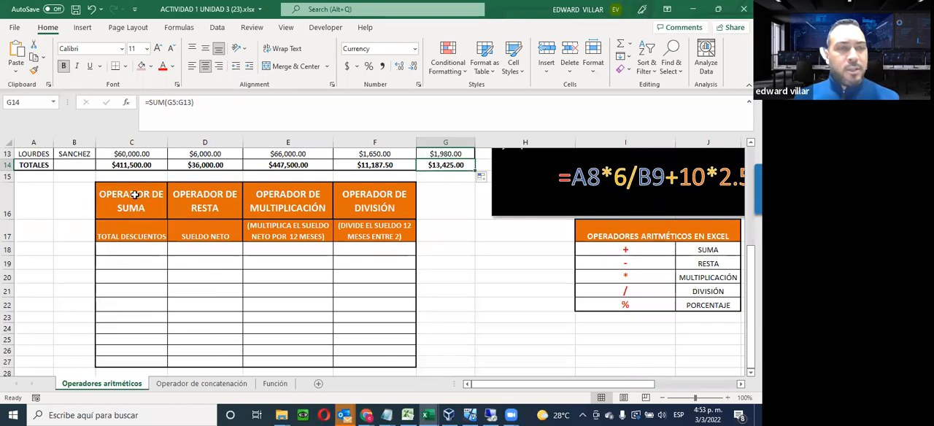
{"action": "left_click", "coordinate": [115, 251]}
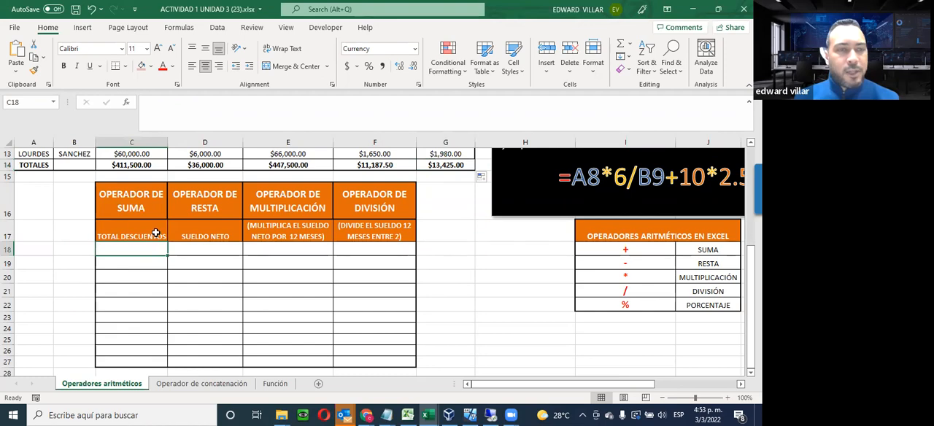
{"action": "scroll", "coordinate": [277, 264], "scroll_direction": "up", "scroll_amount": 4}
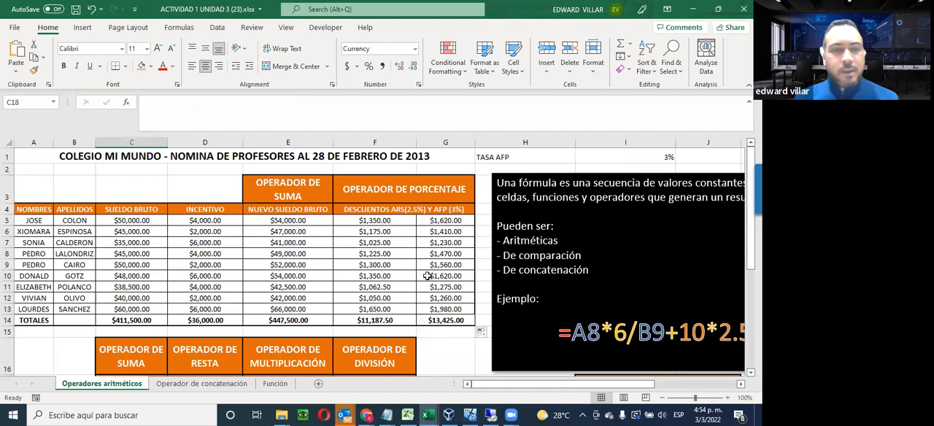
{"action": "scroll", "coordinate": [394, 224], "scroll_direction": "down", "scroll_amount": 2}
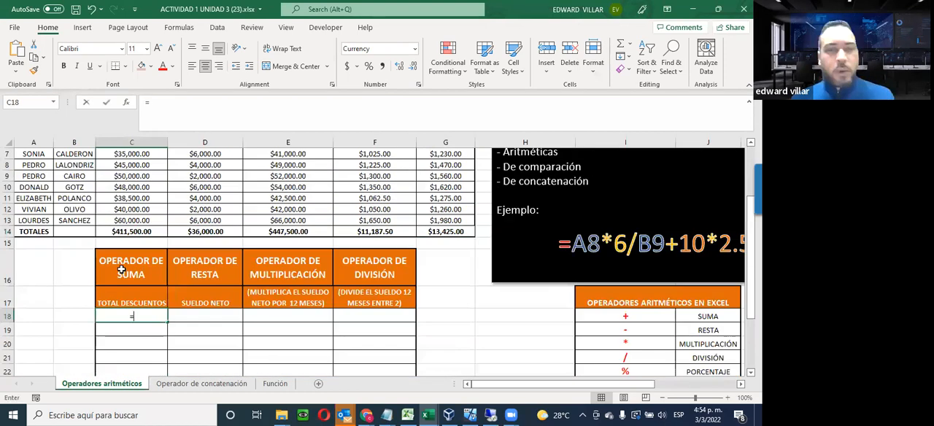
{"action": "type", "text": "="}
{"action": "scroll", "coordinate": [379, 218], "scroll_direction": "up", "scroll_amount": 2}
{"action": "left_click", "coordinate": [379, 219]}
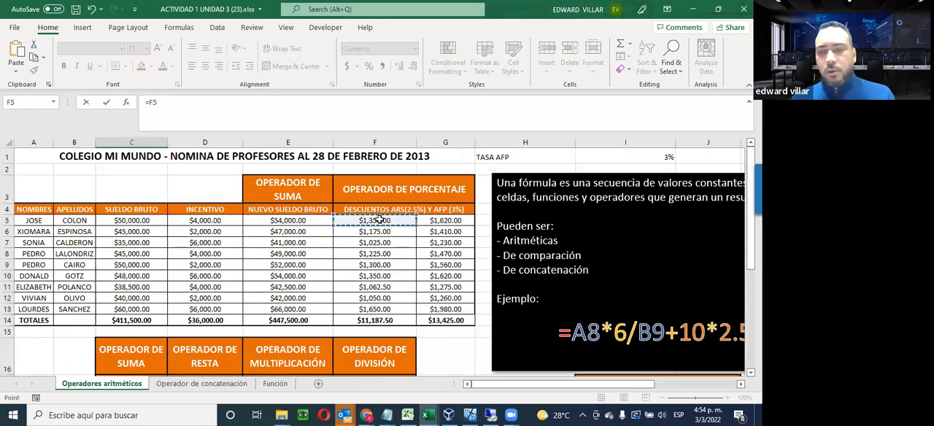
{"action": "type", "text": "+"}
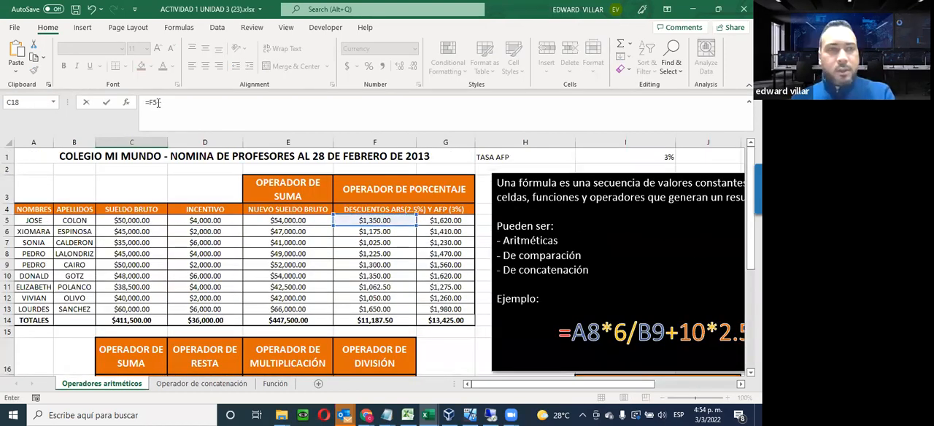
{"action": "left_click", "coordinate": [448, 221]}
{"action": "key", "text": "Return"}
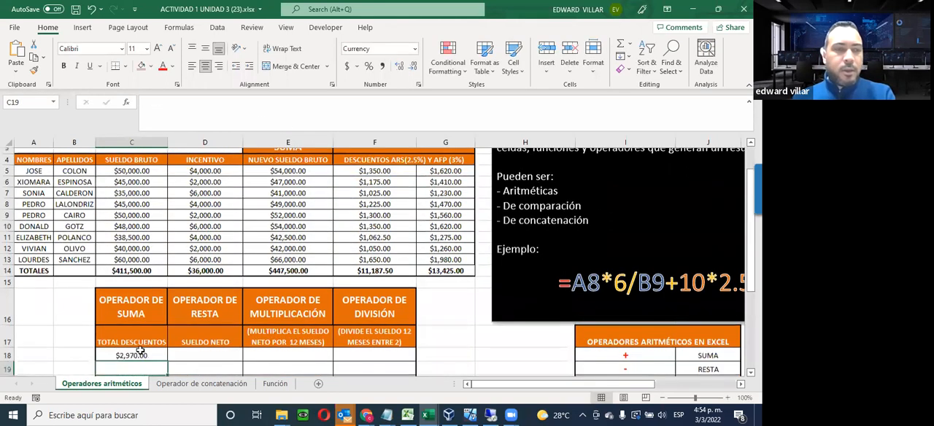
Fill the Total Descuentos formula from C18 down to C26
{"action": "left_click", "coordinate": [150, 349]}
{"action": "scroll", "coordinate": [153, 347], "scroll_direction": "down", "scroll_amount": 3}
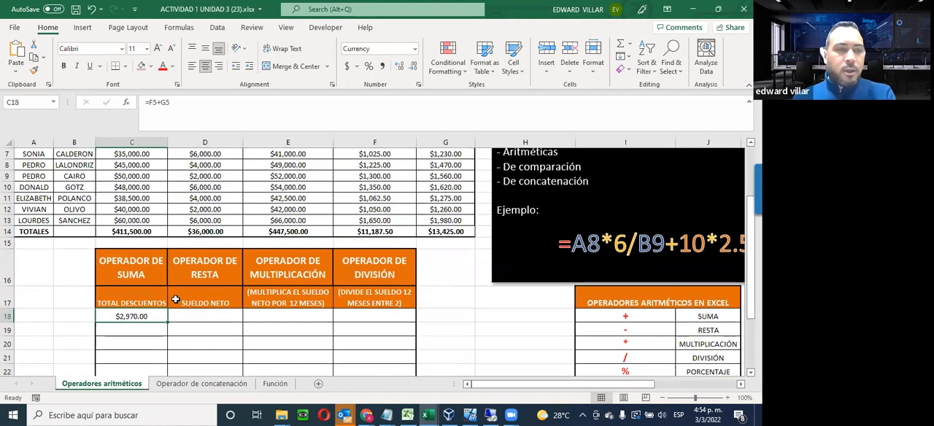
{"action": "left_click_drag", "start_coordinate": [167, 255], "coordinate": [163, 358]}
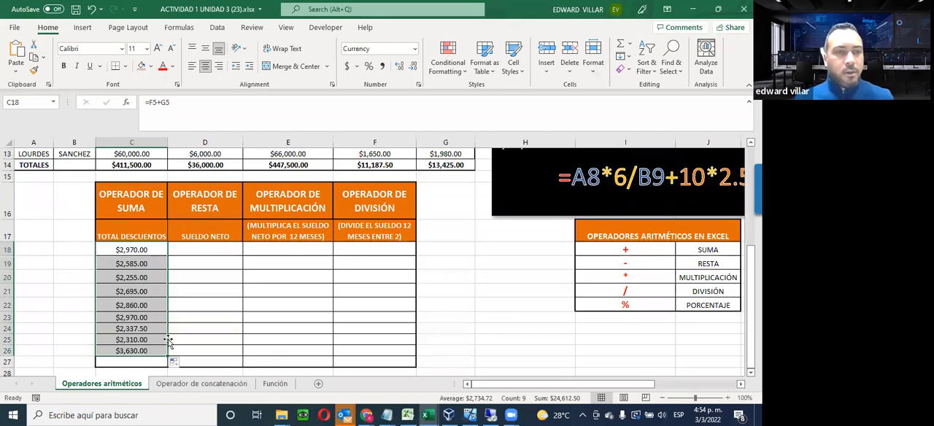
{"action": "scroll", "coordinate": [167, 342], "scroll_direction": "up", "scroll_amount": 1}
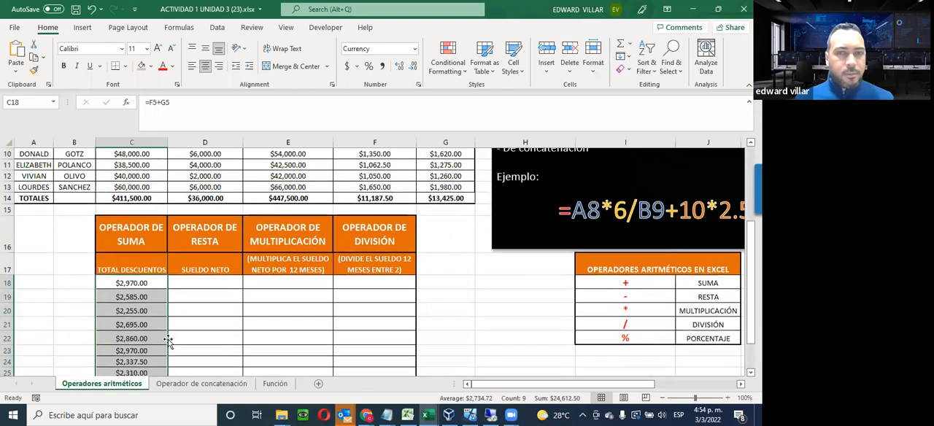
{"action": "scroll", "coordinate": [168, 342], "scroll_direction": "down", "scroll_amount": 1}
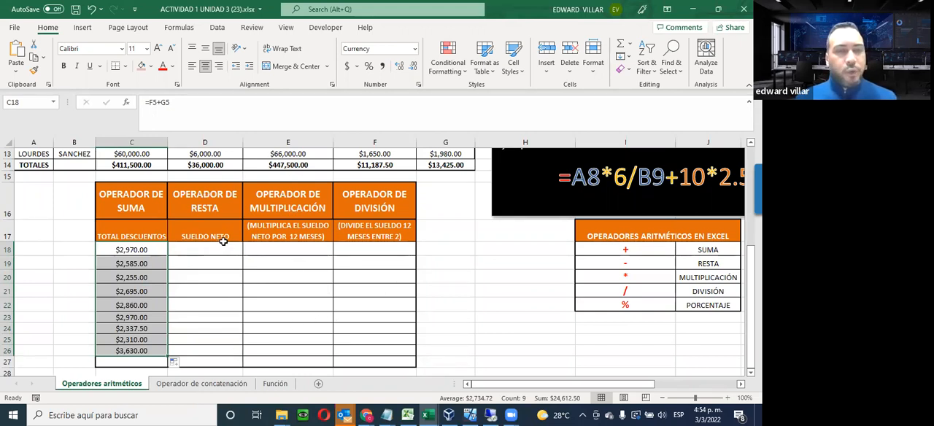
Enter the first Sueldo Neto formula in D18, subtracting total discounts from the new gross salary as =E5-C18
{"action": "left_click", "coordinate": [203, 252]}
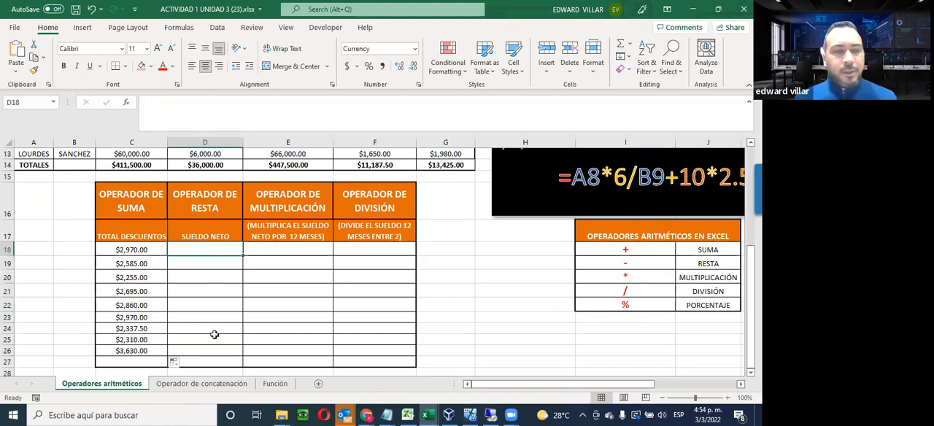
{"action": "scroll", "coordinate": [214, 335], "scroll_direction": "up", "scroll_amount": 2}
{"action": "scroll", "coordinate": [214, 334], "scroll_direction": "up", "scroll_amount": 2}
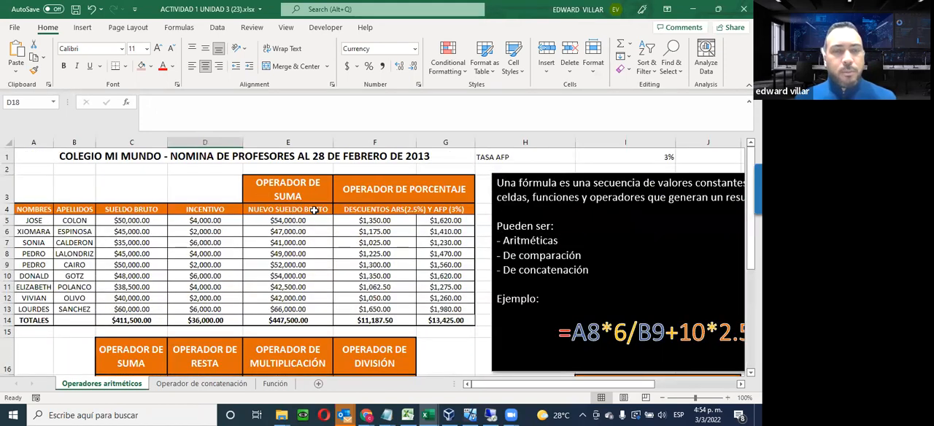
{"action": "scroll", "coordinate": [314, 210], "scroll_direction": "down", "scroll_amount": 2}
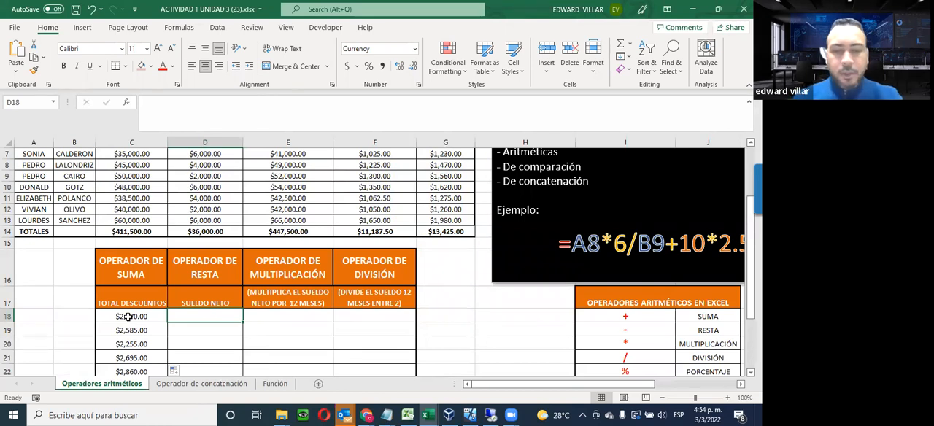
{"action": "type", "text": "="}
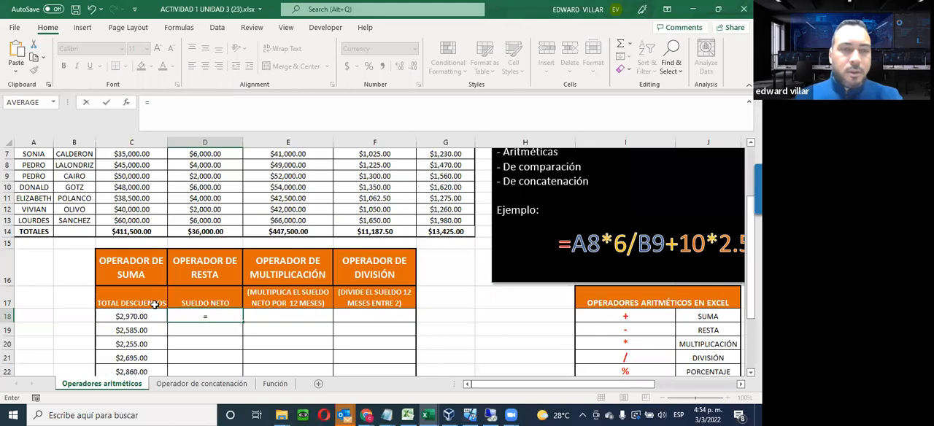
{"action": "scroll", "coordinate": [296, 219], "scroll_direction": "up", "scroll_amount": 2}
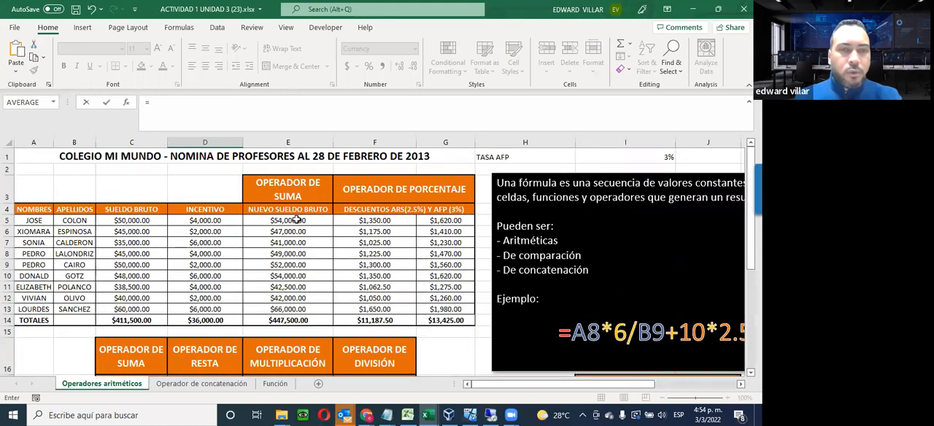
{"action": "left_click", "coordinate": [296, 219]}
{"action": "scroll", "coordinate": [292, 226], "scroll_direction": "down", "scroll_amount": 3}
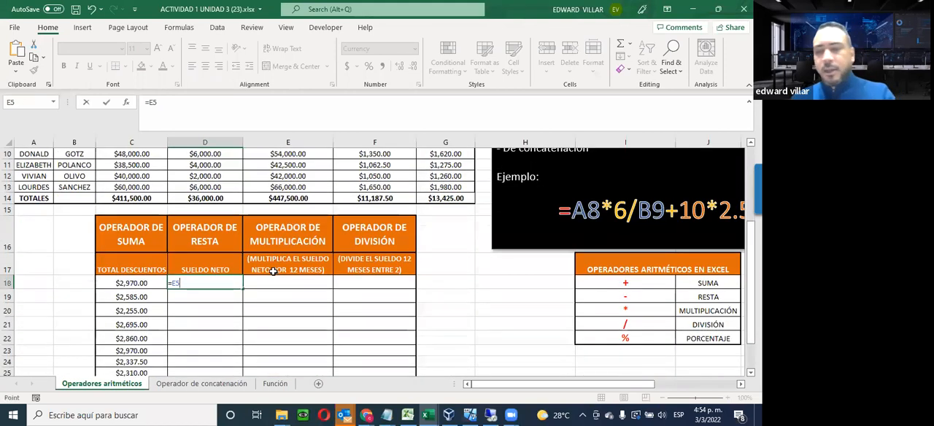
{"action": "type", "text": "-"}
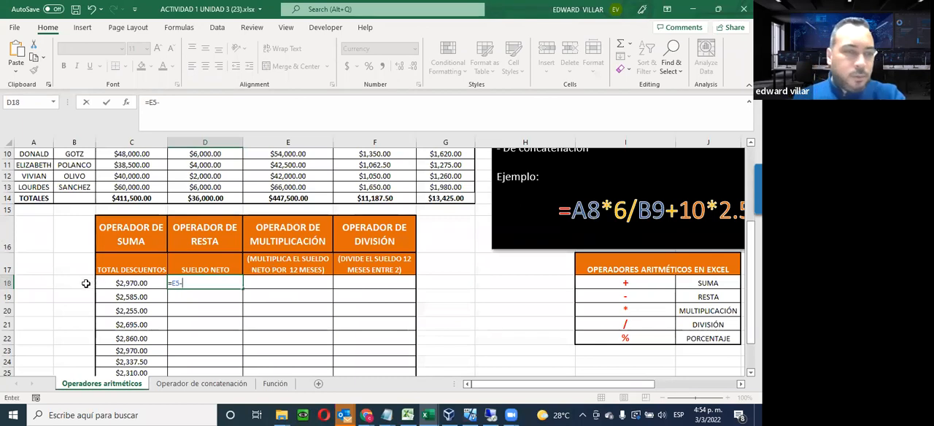
{"action": "left_click", "coordinate": [110, 282]}
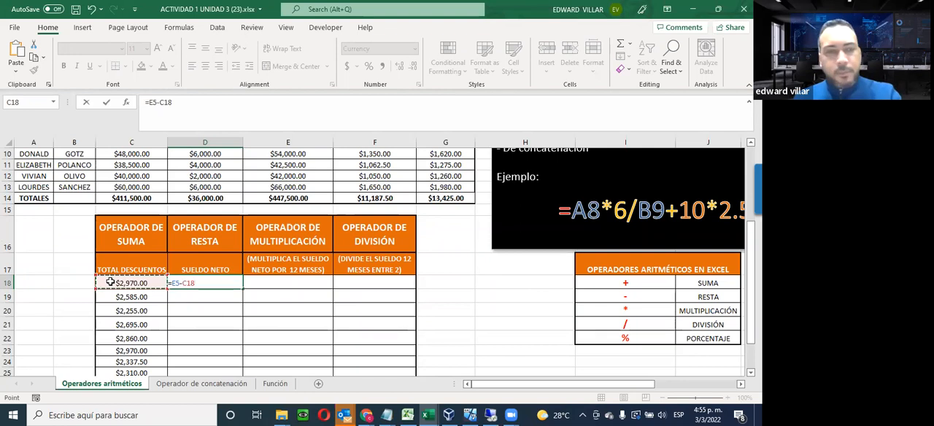
{"action": "key", "text": "Return"}
Fill the Sueldo Neto formula from D18 down to D26
{"action": "left_click", "coordinate": [191, 284]}
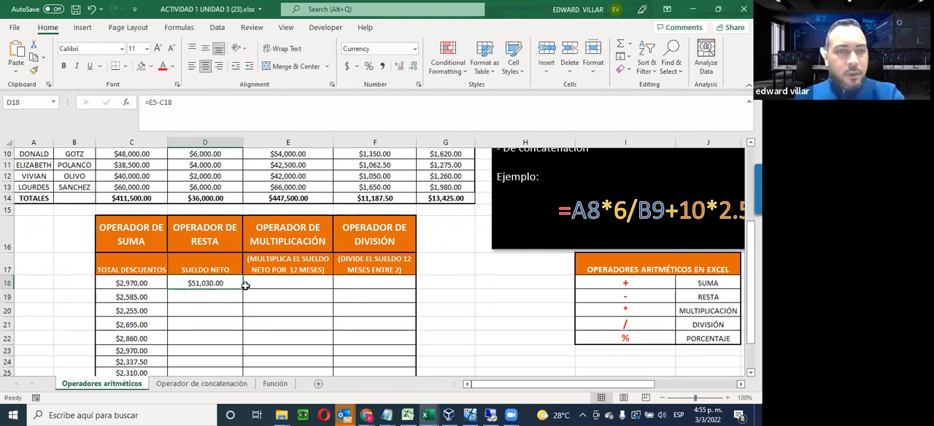
{"action": "left_click_drag", "start_coordinate": [246, 287], "coordinate": [235, 368]}
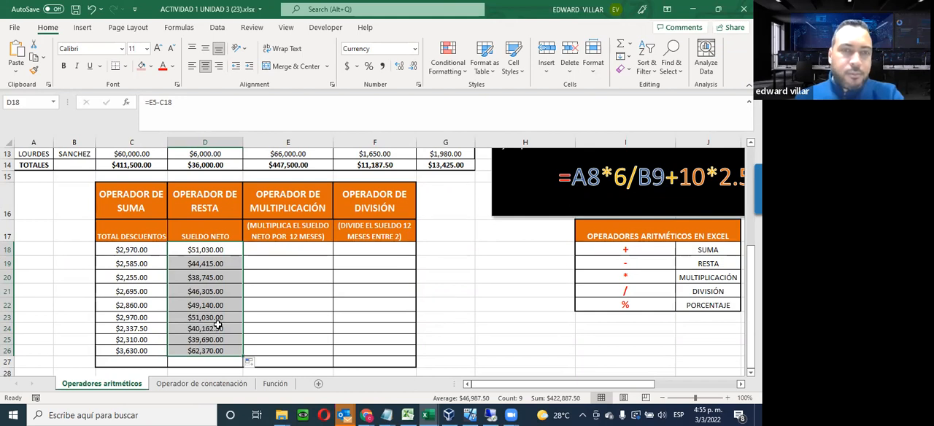
{"action": "left_click", "coordinate": [301, 289]}
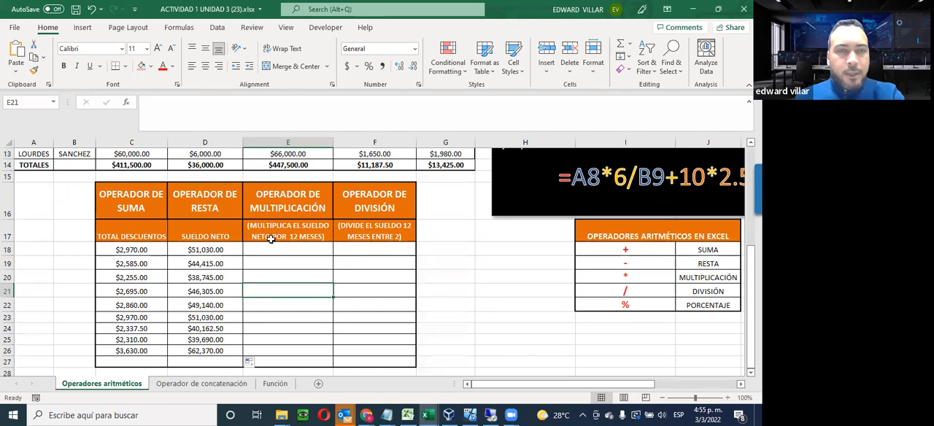
Enter the multiplication formula =D18*12 in E18 to calculate the net salary for 12 months
{"action": "left_click", "coordinate": [305, 245]}
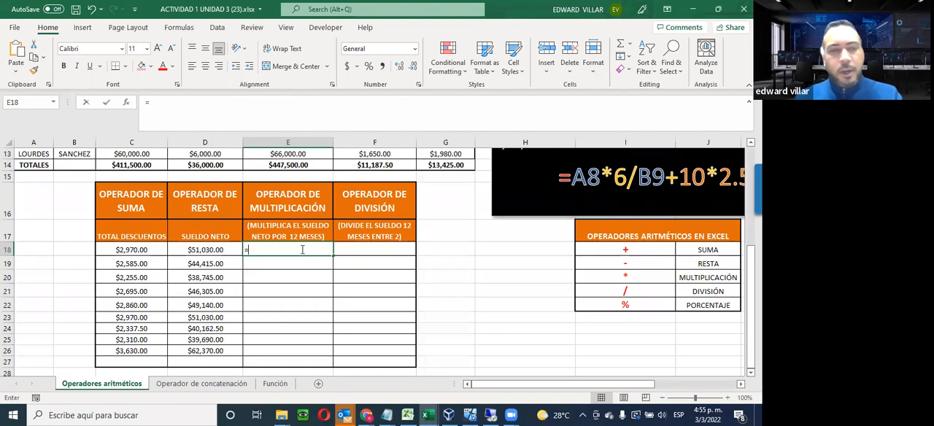
{"action": "type", "text": "="}
{"action": "left_click", "coordinate": [207, 249]}
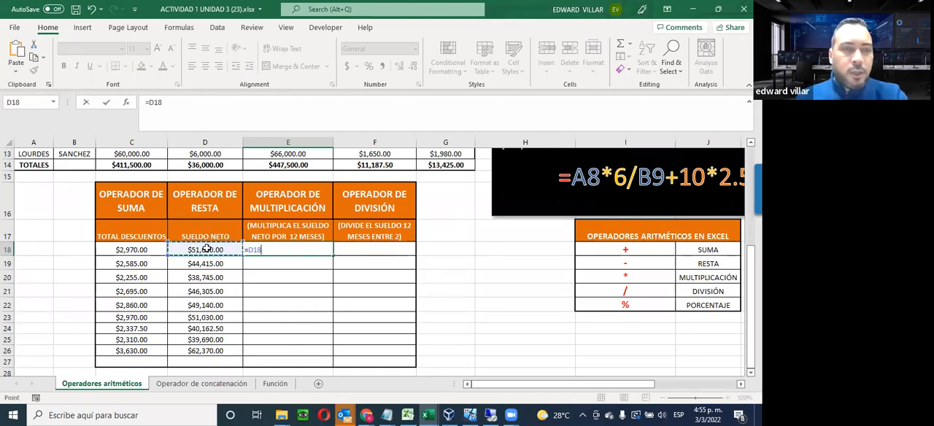
{"action": "type", "text": "*"}
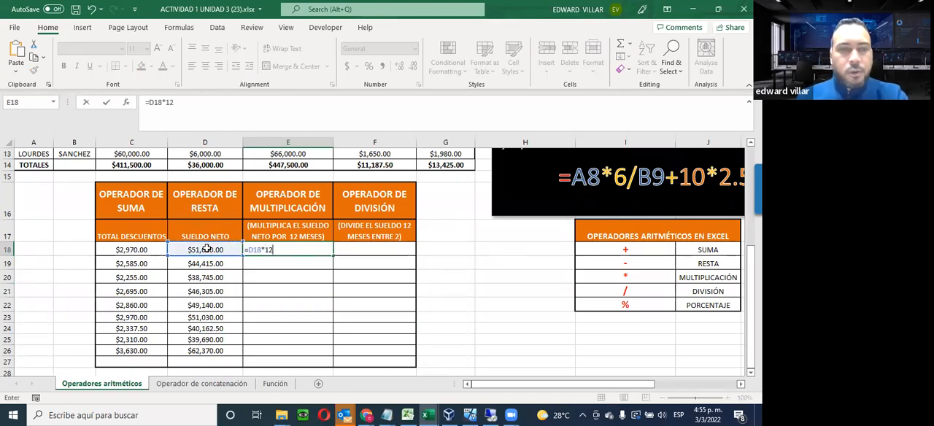
{"action": "type", "text": "12"}
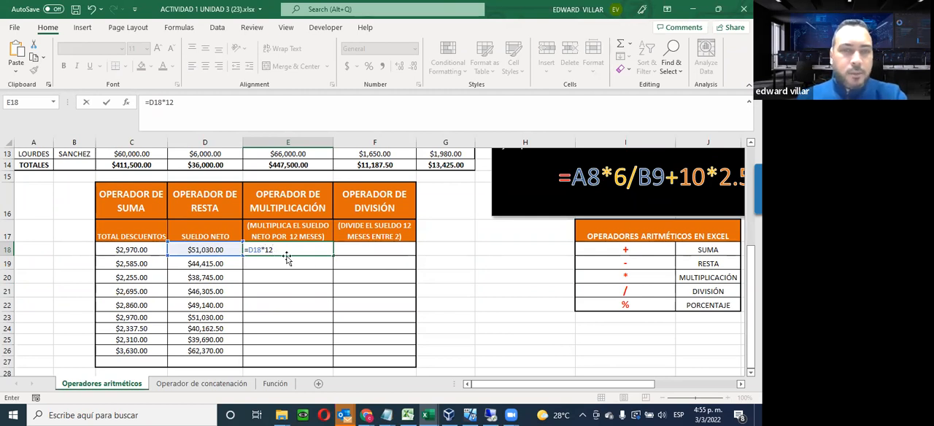
{"action": "key", "text": "Return"}
Fill the 12-month salary formula from E18 down to E26 and center the values in the cells
{"action": "left_click", "coordinate": [292, 250]}
{"action": "left_click_drag", "start_coordinate": [333, 256], "coordinate": [318, 355]}
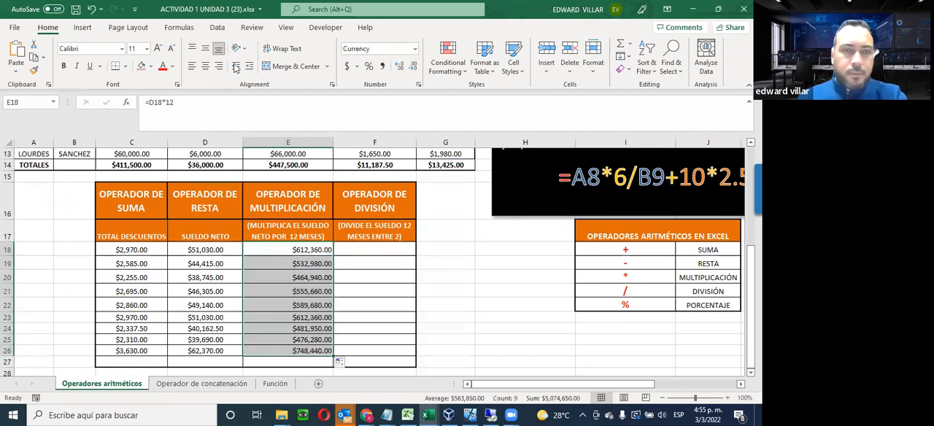
{"action": "left_click", "coordinate": [205, 65]}
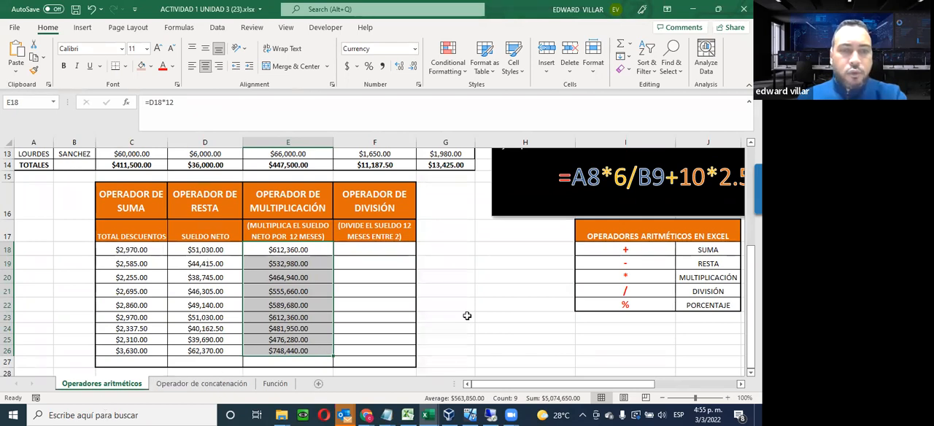
Enter the division formula =E18/2 in F18 to divide the 12-month salary by 2
{"action": "left_click", "coordinate": [363, 251]}
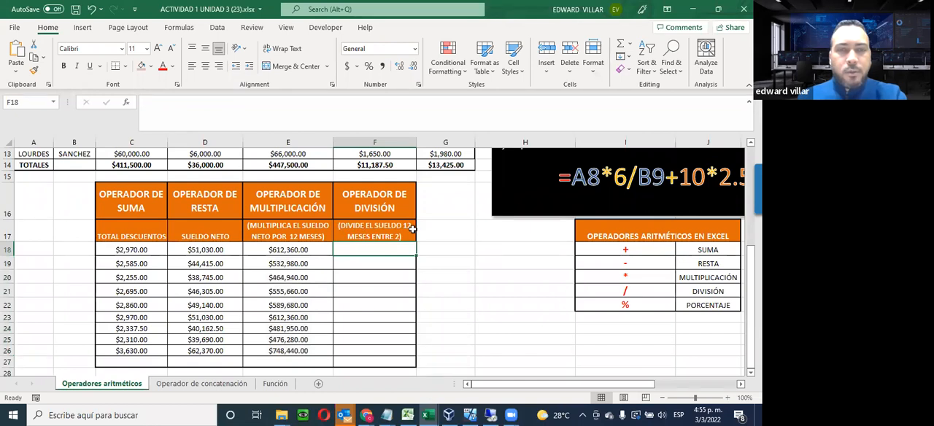
{"action": "left_click", "coordinate": [280, 253]}
{"action": "left_click", "coordinate": [274, 353], "text": "shift"}
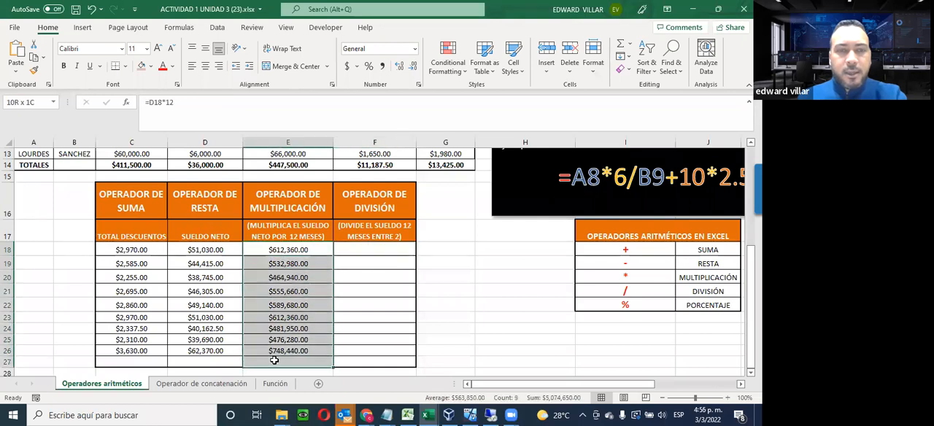
{"action": "left_click", "coordinate": [377, 255]}
{"action": "type", "text": "="}
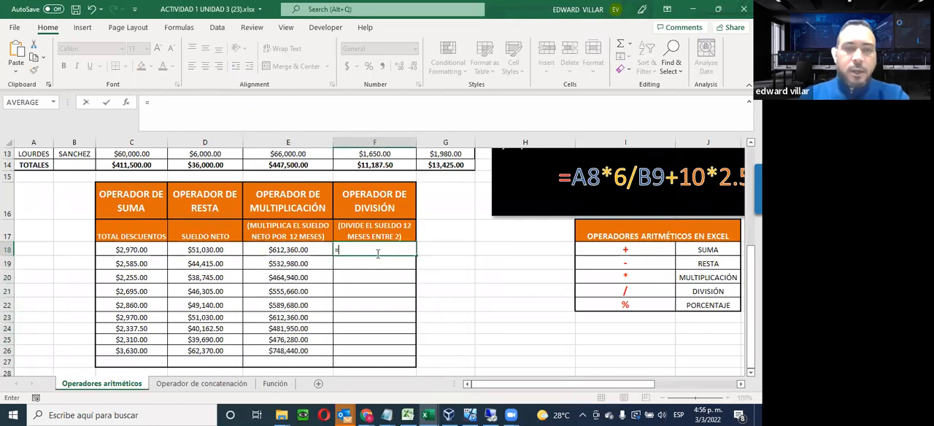
{"action": "left_click", "coordinate": [292, 249]}
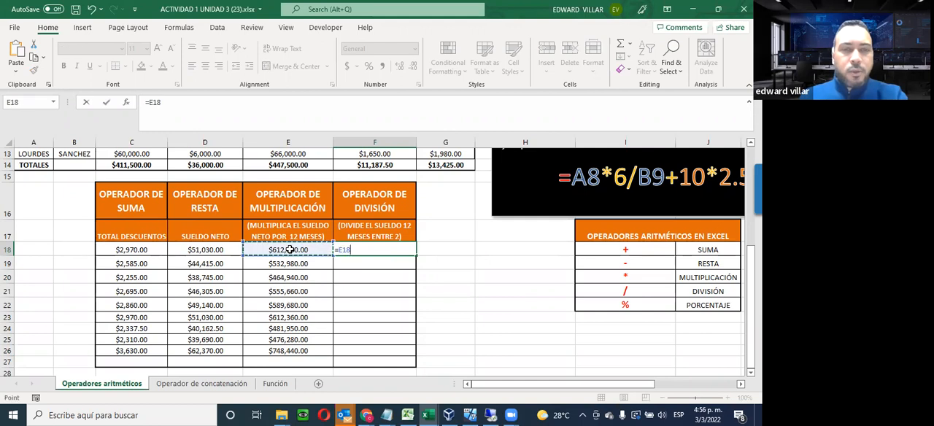
{"action": "type", "text": "/"}
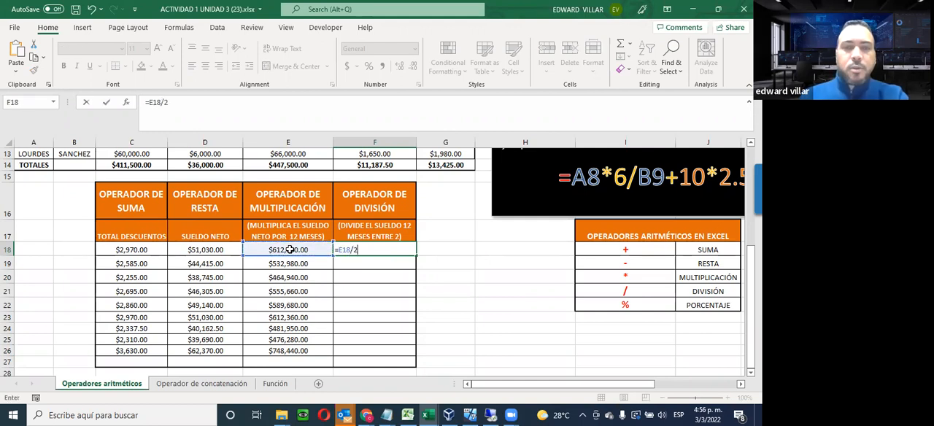
{"action": "type", "text": "2"}
{"action": "key", "text": "Return"}
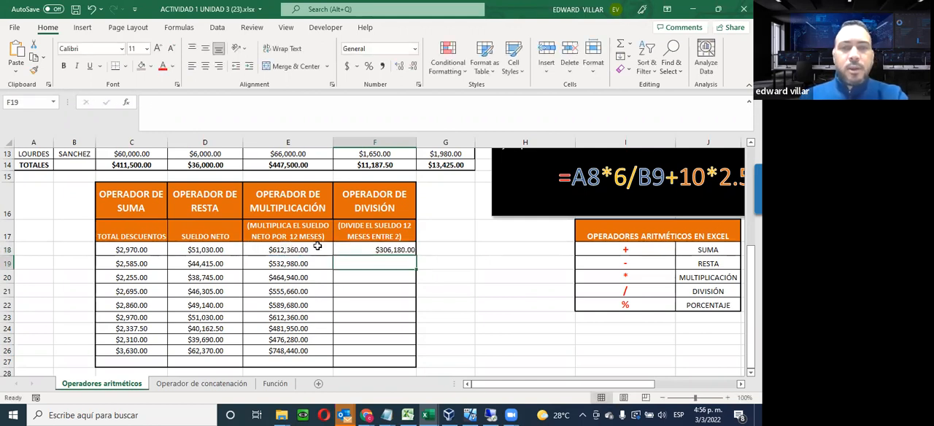
Fill the division formula from F18 down to F26 and center the values in the cells
{"action": "left_click", "coordinate": [359, 249]}
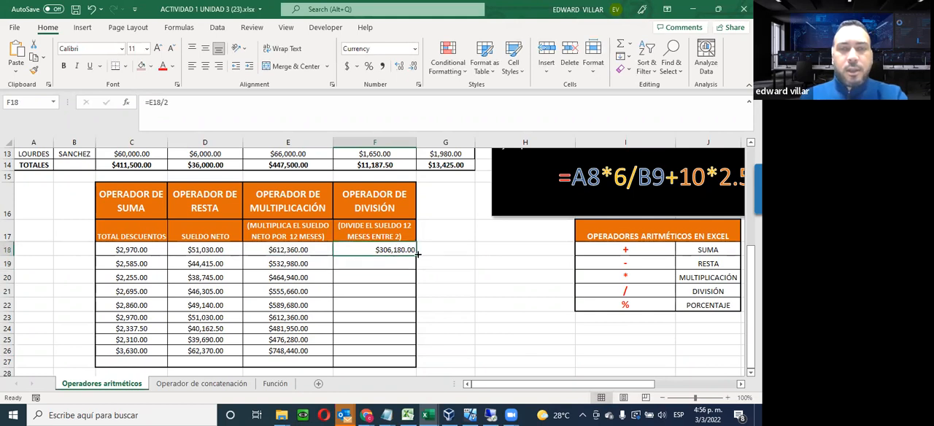
{"action": "left_click_drag", "start_coordinate": [416, 250], "coordinate": [396, 352]}
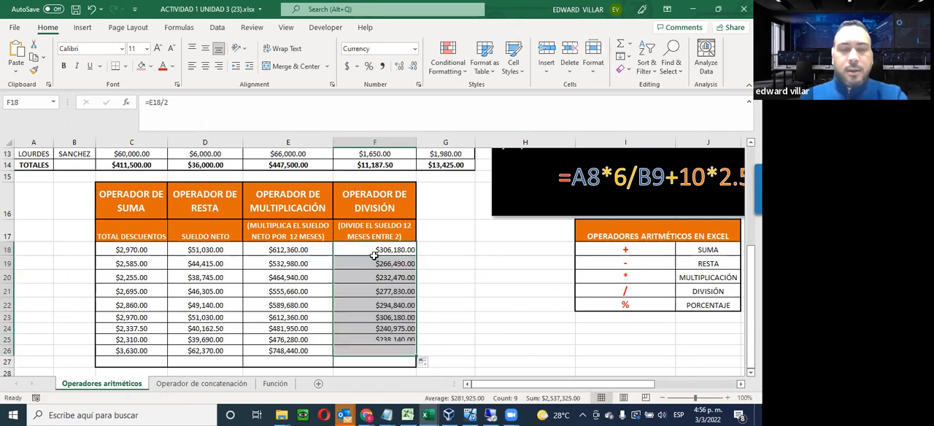
{"action": "left_click", "coordinate": [205, 65]}
{"action": "left_click", "coordinate": [370, 253]}
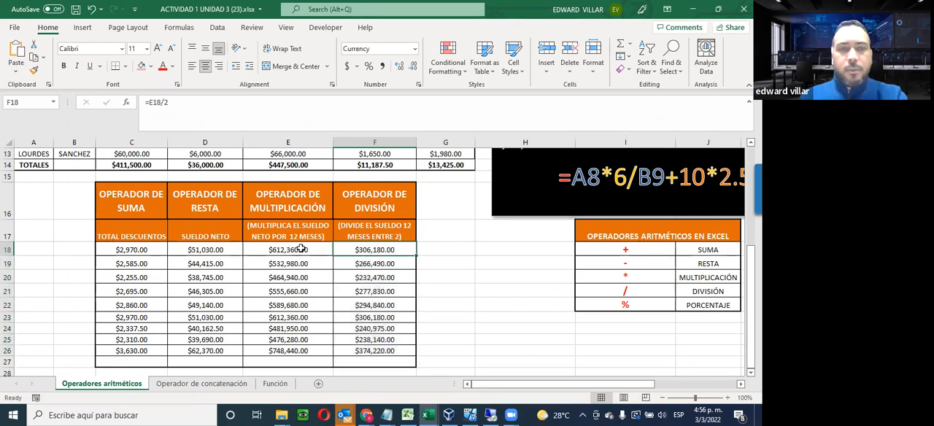
Review the completed formulas and values in the payroll table and in the arithmetic operators table beneath it
{"action": "left_click", "coordinate": [129, 264]}
{"action": "scroll", "coordinate": [248, 288], "scroll_direction": "up", "scroll_amount": 2}
{"action": "left_click", "coordinate": [441, 210]}
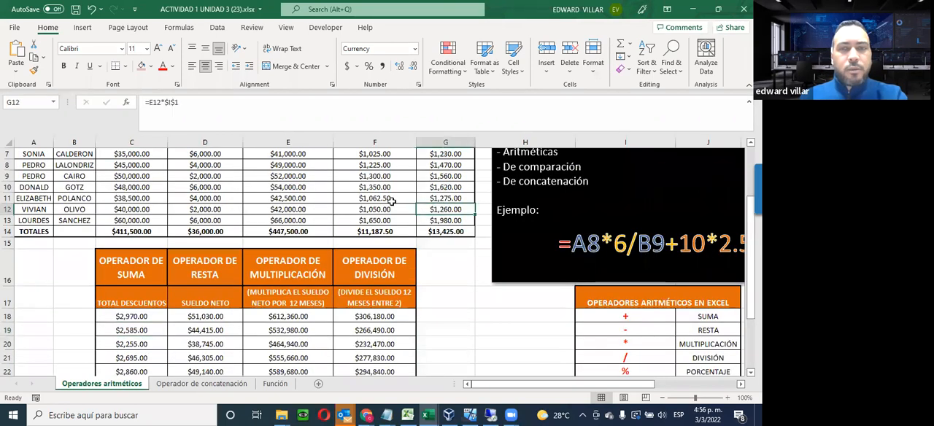
{"action": "left_click", "coordinate": [381, 209]}
{"action": "left_click", "coordinate": [306, 206]}
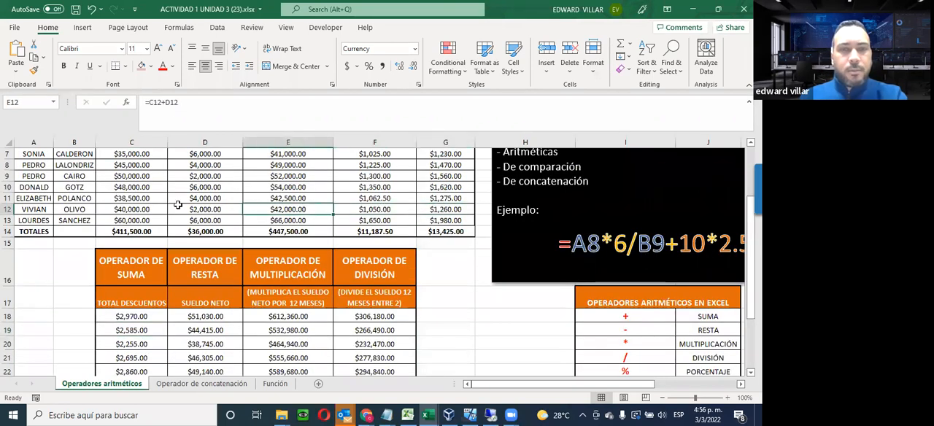
{"action": "left_click", "coordinate": [179, 207]}
{"action": "left_click", "coordinate": [136, 211]}
{"action": "left_click", "coordinate": [424, 211]}
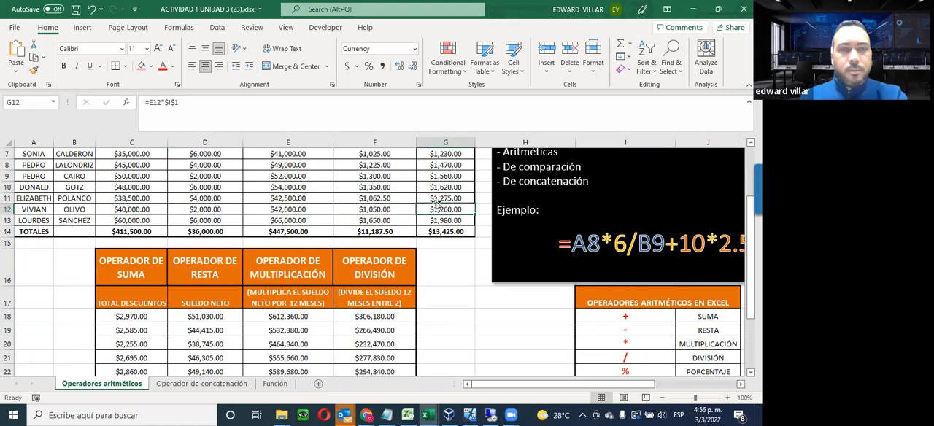
{"action": "left_click", "coordinate": [440, 175]}
{"action": "scroll", "coordinate": [453, 301], "scroll_direction": "down", "scroll_amount": 3}
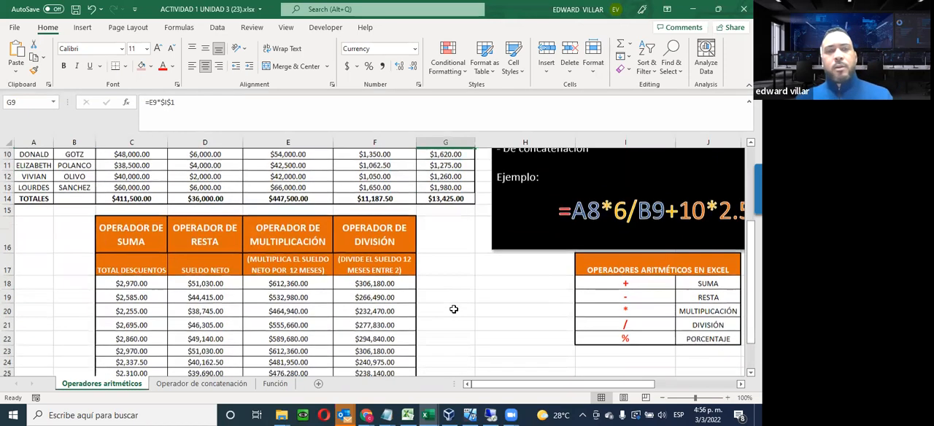
{"action": "scroll", "coordinate": [372, 348], "scroll_direction": "up", "scroll_amount": 4}
{"action": "scroll", "coordinate": [372, 349], "scroll_direction": "down", "scroll_amount": 5}
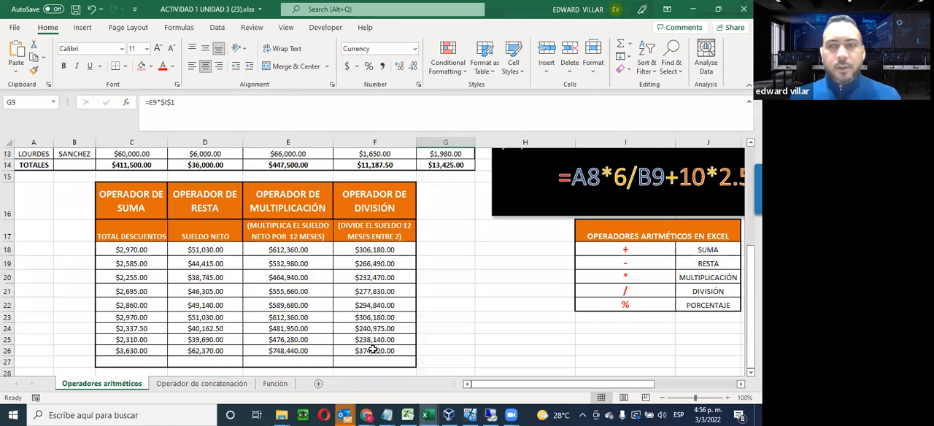
{"action": "scroll", "coordinate": [372, 349], "scroll_direction": "up", "scroll_amount": 1}
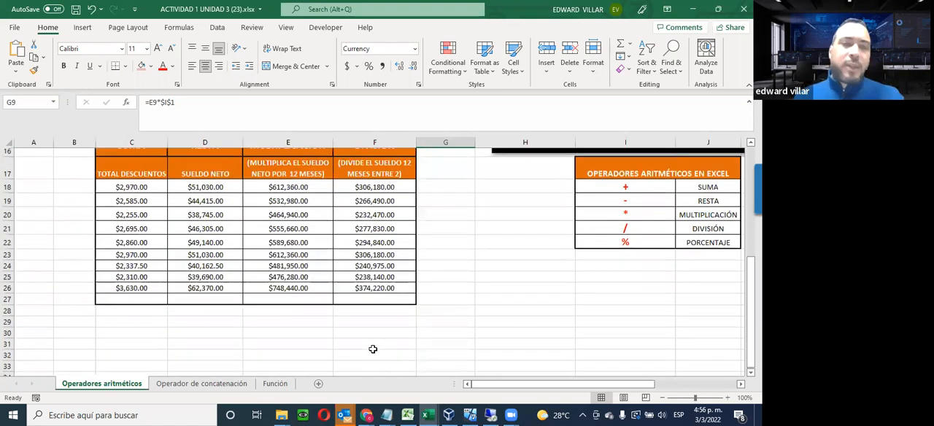
{"action": "scroll", "coordinate": [372, 349], "scroll_direction": "up", "scroll_amount": 1}
{"action": "scroll", "coordinate": [372, 349], "scroll_direction": "up", "scroll_amount": 2}
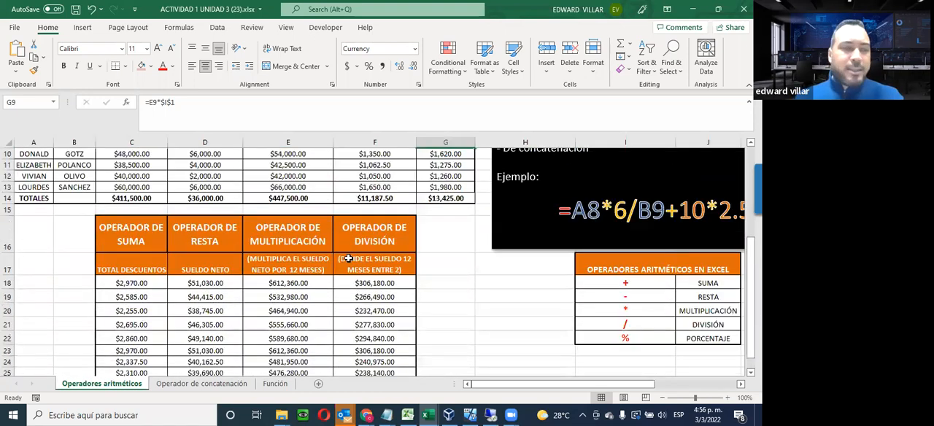
{"action": "scroll", "coordinate": [348, 258], "scroll_direction": "up", "scroll_amount": 1}
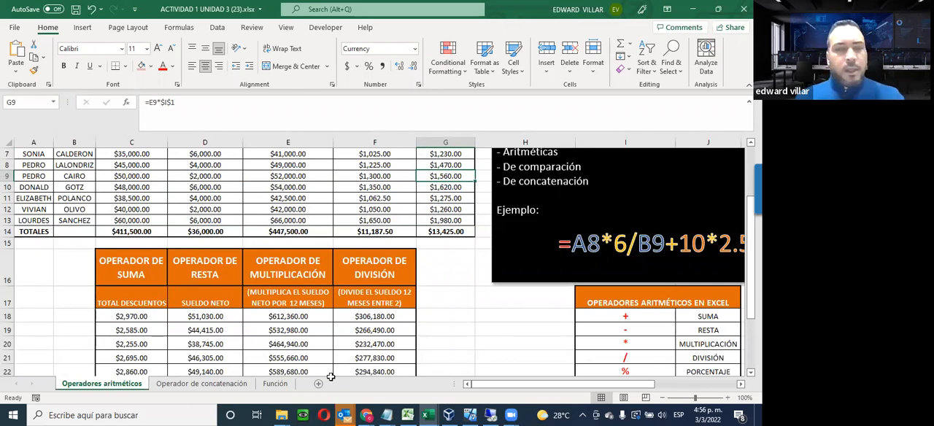
Open the Operador de concatenación sheet and examine its table and the explanation of concatenation formulas
{"action": "left_click", "coordinate": [201, 383]}
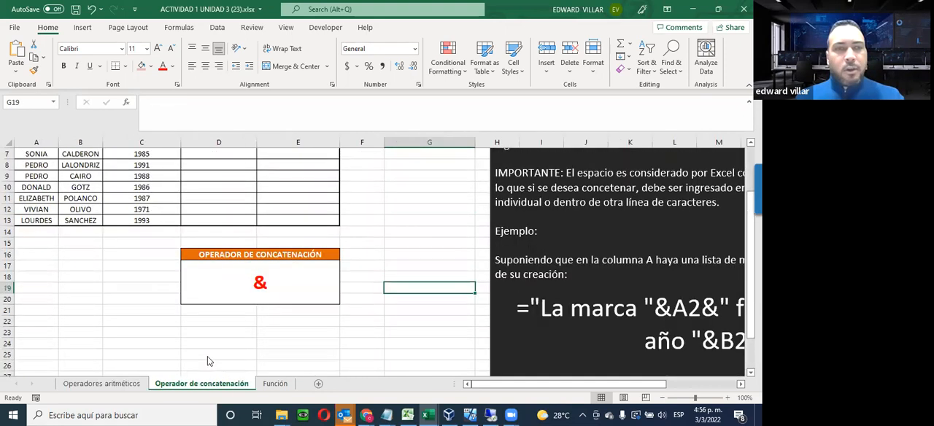
{"action": "scroll", "coordinate": [207, 356], "scroll_direction": "up", "scroll_amount": 2}
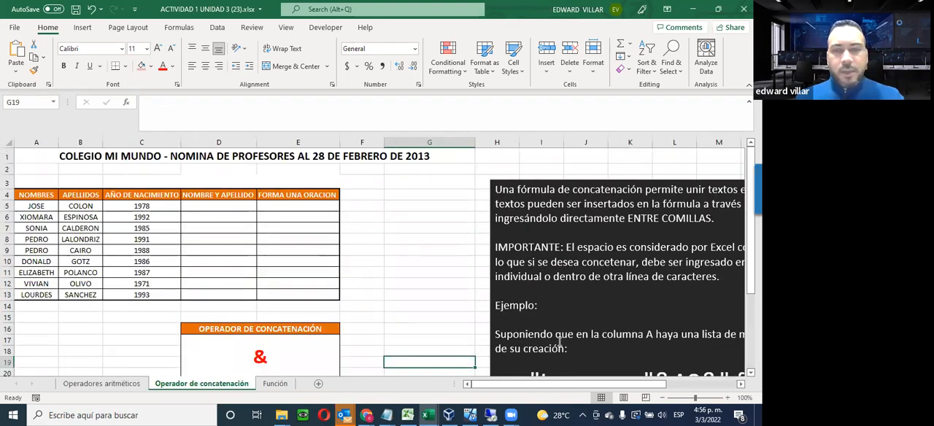
{"action": "left_click_drag", "start_coordinate": [531, 387], "coordinate": [598, 385]}
{"action": "scroll", "coordinate": [457, 304], "scroll_direction": "left", "scroll_amount": 1}
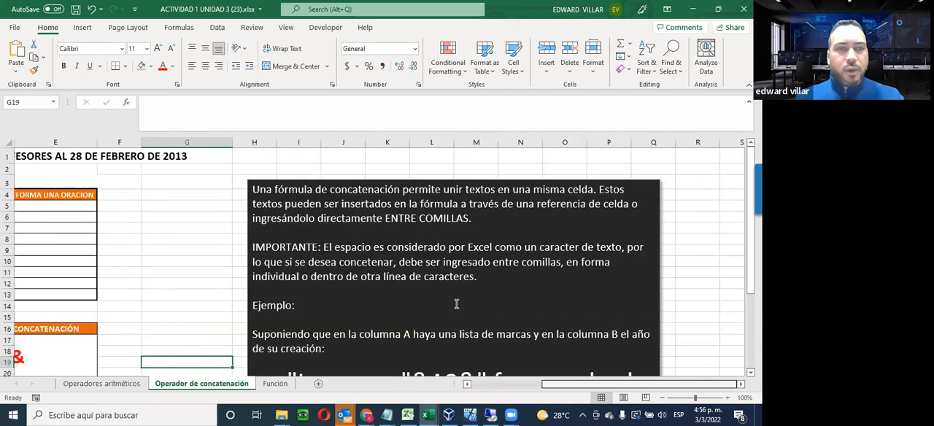
{"action": "scroll", "coordinate": [457, 303], "scroll_direction": "right", "scroll_amount": 1}
{"action": "scroll", "coordinate": [457, 303], "scroll_direction": "down", "scroll_amount": 1}
{"action": "scroll", "coordinate": [457, 303], "scroll_direction": "up", "scroll_amount": 1}
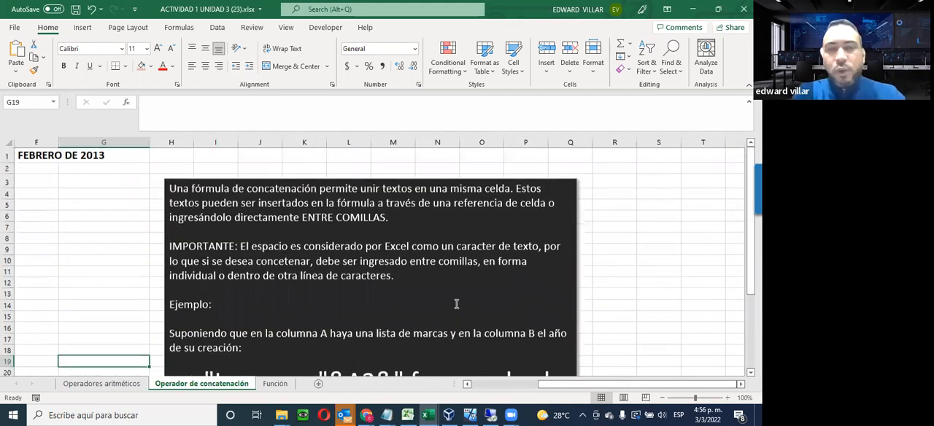
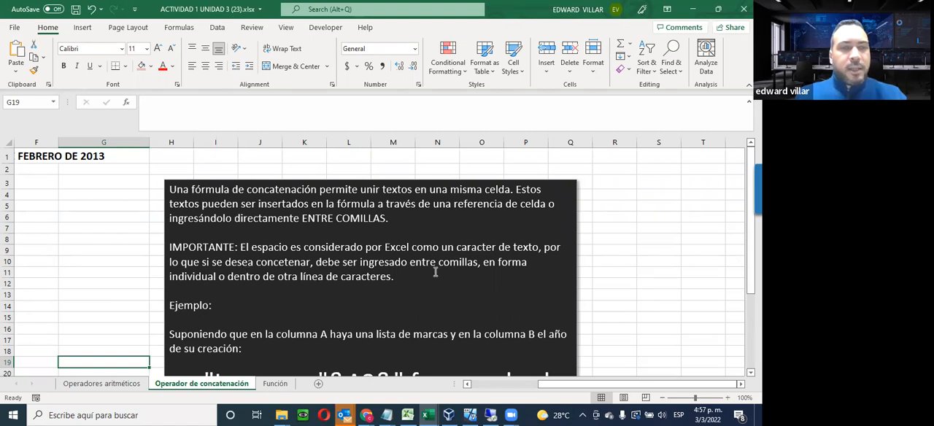
Examine the example concatenation formula in the explanation box and return to the teachers' table
{"action": "scroll", "coordinate": [435, 272], "scroll_direction": "down", "scroll_amount": 2}
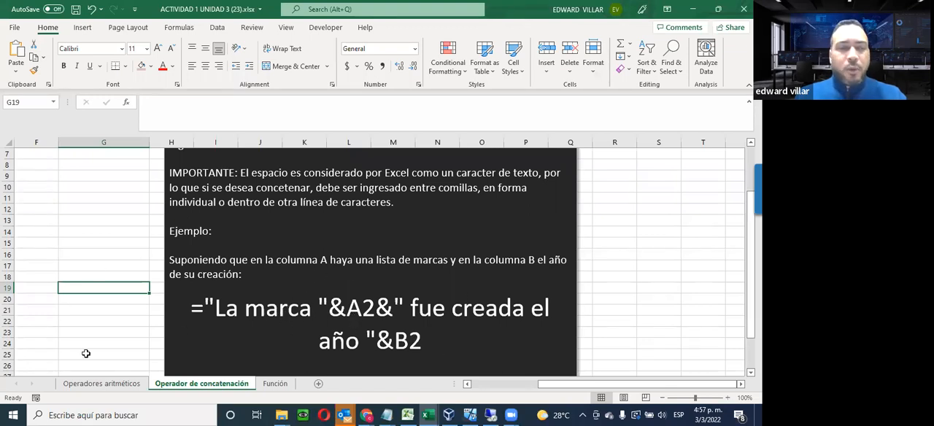
{"action": "left_click", "coordinate": [468, 385]}
{"action": "left_click", "coordinate": [468, 385]}
{"action": "left_click", "coordinate": [468, 385]}
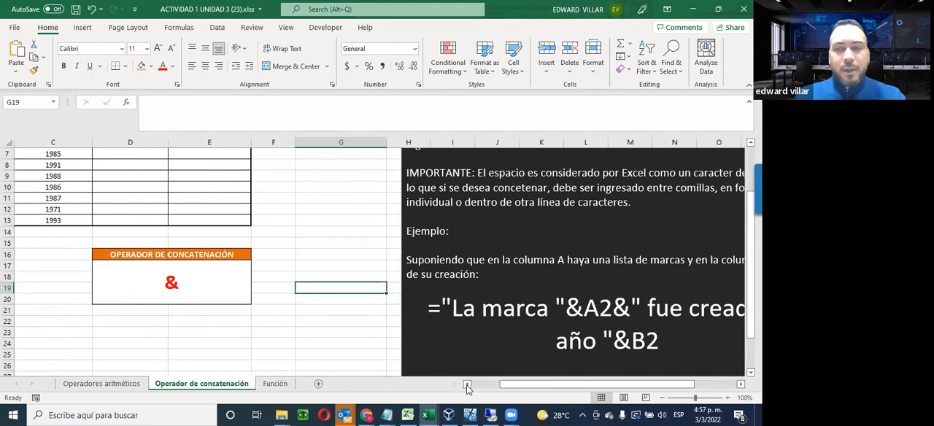
{"action": "left_click", "coordinate": [467, 385]}
{"action": "left_click", "coordinate": [468, 385]}
{"action": "scroll", "coordinate": [115, 323], "scroll_direction": "up", "scroll_amount": 2}
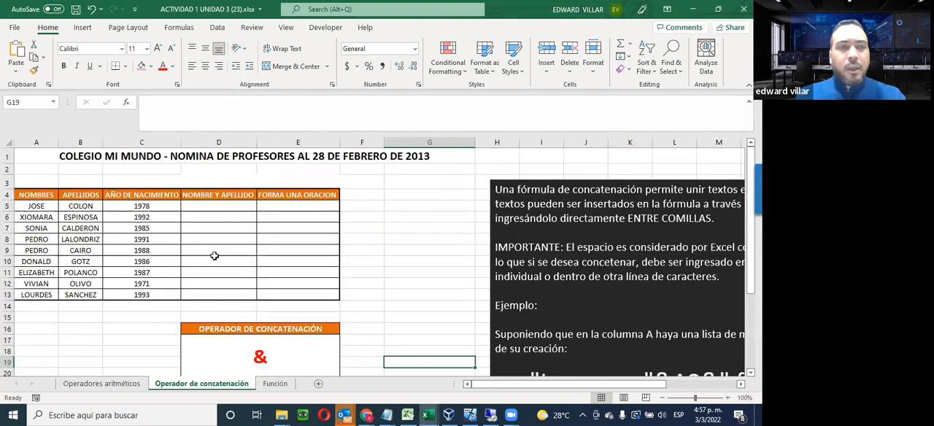
Insert the CONCATENATE function in cell D5 under NOMBRE Y APELLIDO, looking over the other listed functions and categories first
{"action": "left_click", "coordinate": [205, 205]}
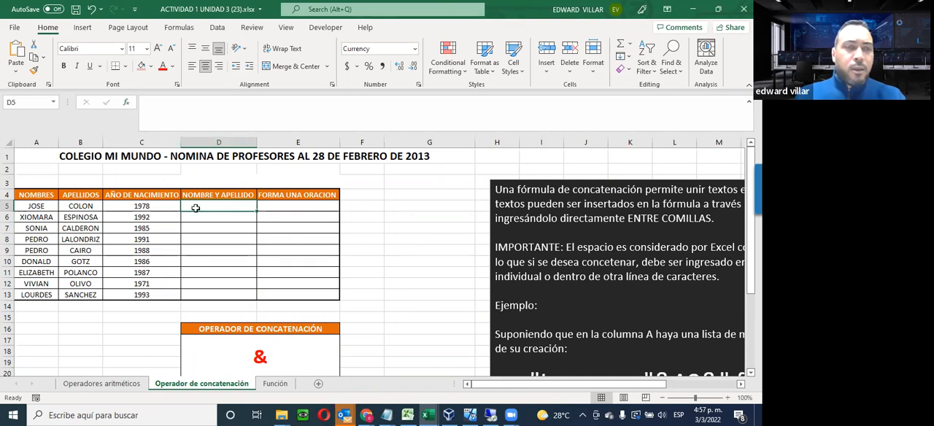
{"action": "left_click", "coordinate": [126, 107]}
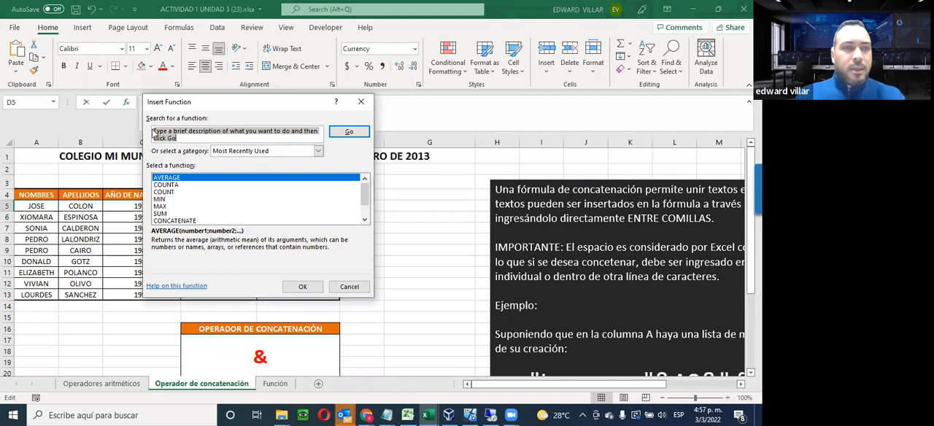
{"action": "left_click", "coordinate": [176, 221]}
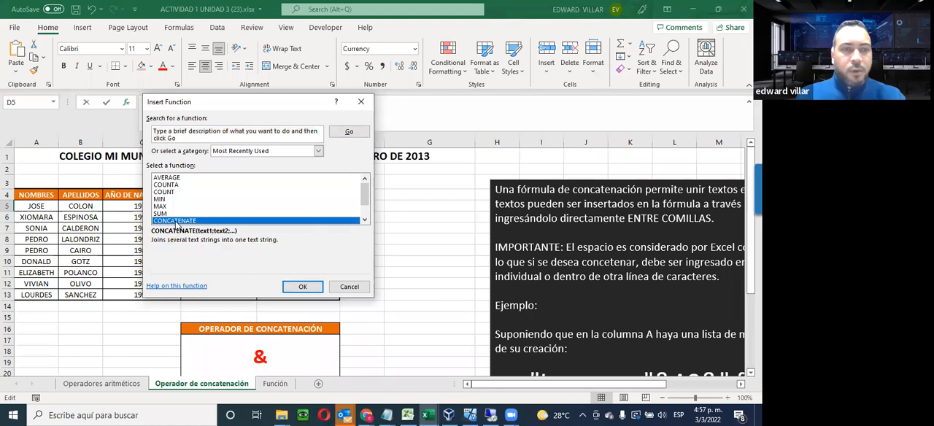
{"action": "left_click", "coordinate": [165, 178]}
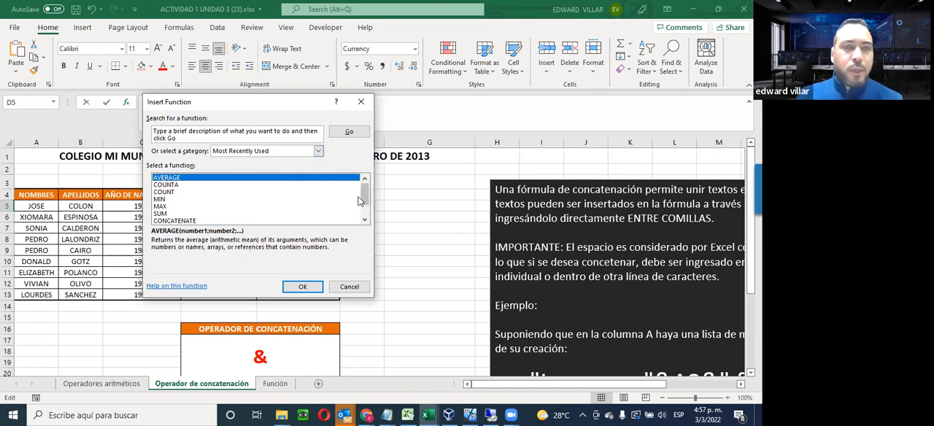
{"action": "left_click", "coordinate": [169, 185]}
{"action": "left_click", "coordinate": [170, 191]}
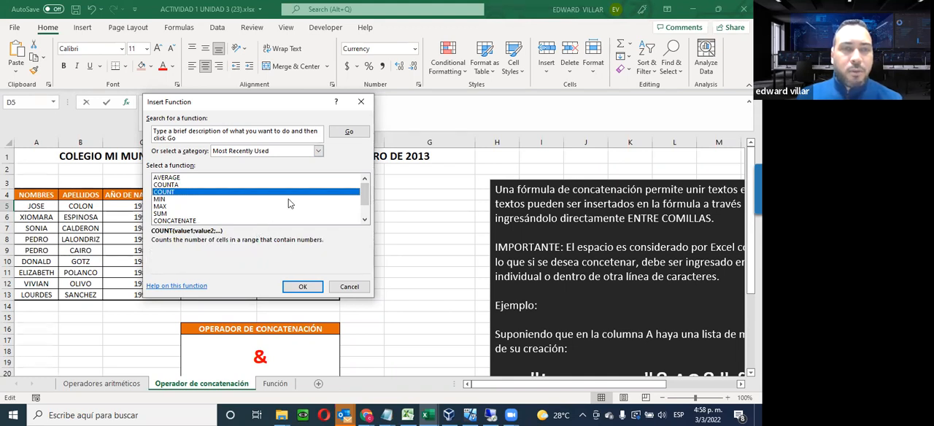
{"action": "left_click", "coordinate": [317, 152]}
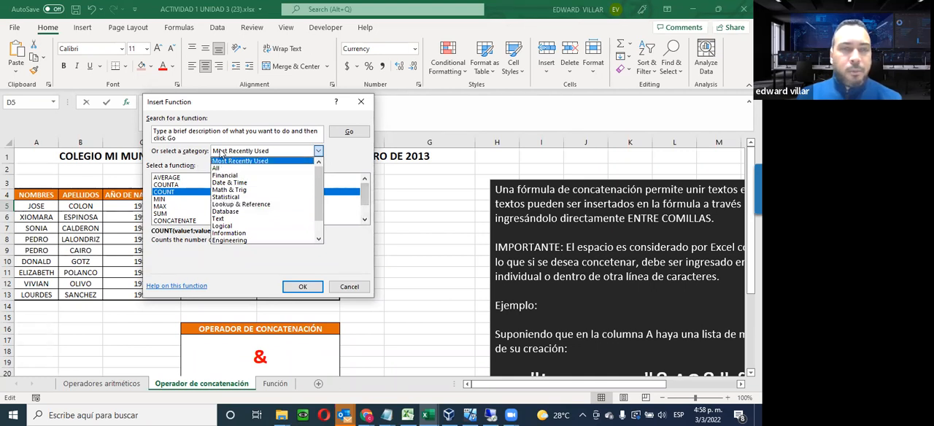
{"action": "left_click", "coordinate": [180, 167]}
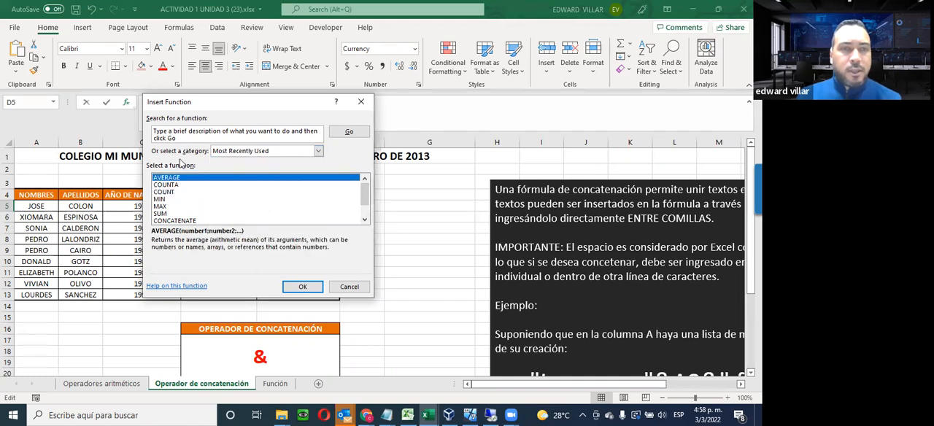
{"action": "left_click", "coordinate": [160, 220]}
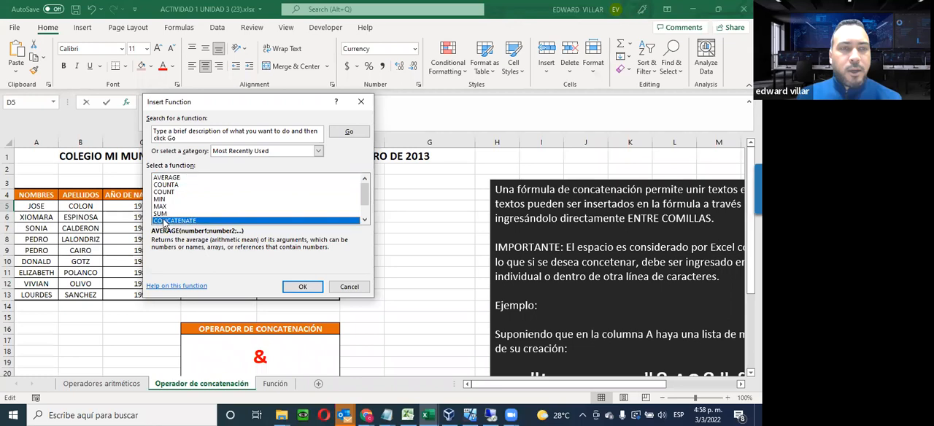
{"action": "left_click", "coordinate": [303, 287]}
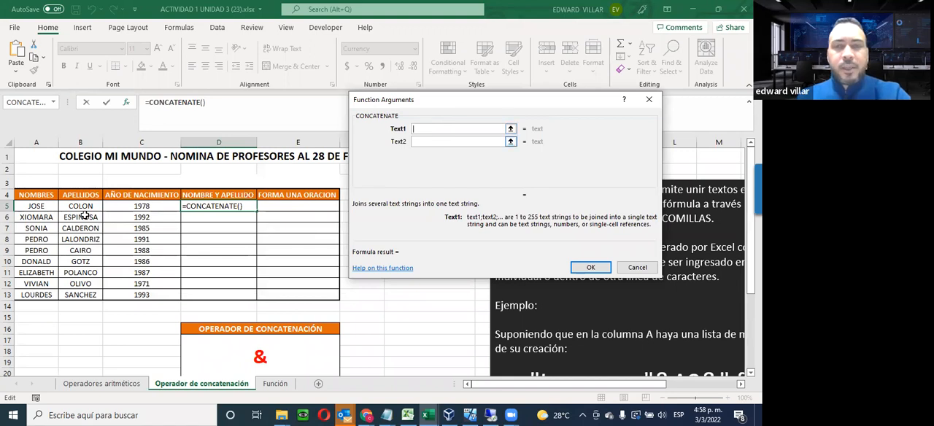
Complete the D5 formula as =CONCATENATE(A5;" ";B5) and fill it down to D13
{"action": "left_click", "coordinate": [35, 208]}
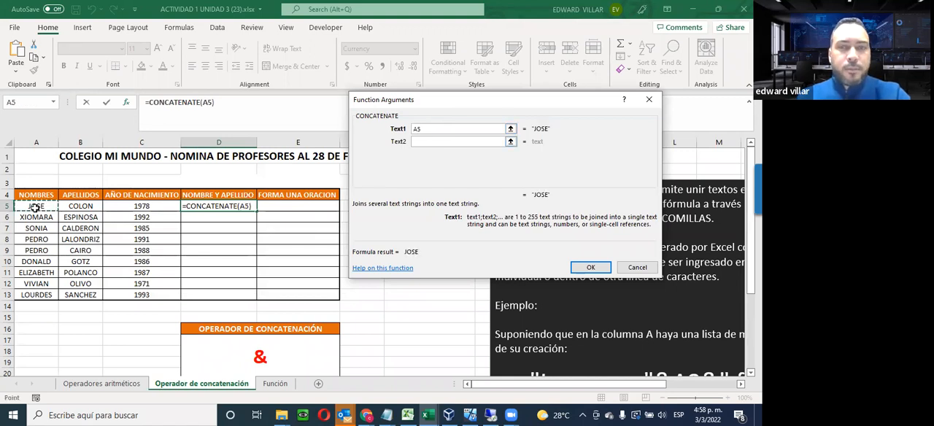
{"action": "left_click", "coordinate": [421, 141]}
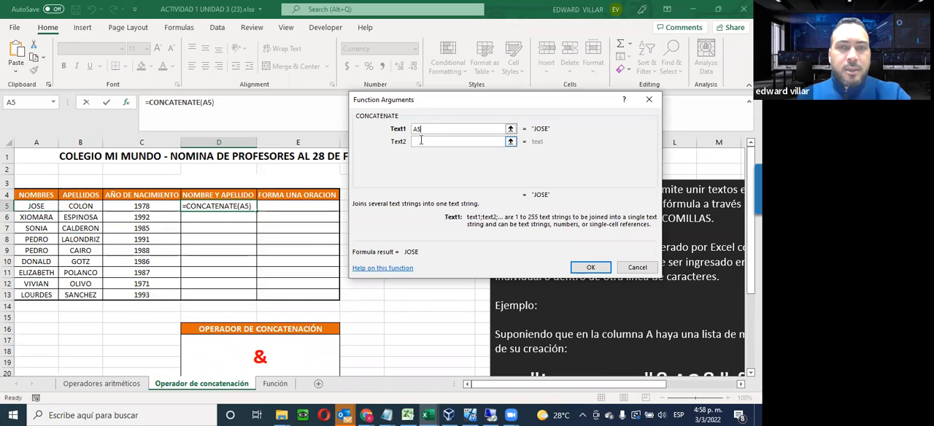
{"action": "left_click", "coordinate": [74, 206]}
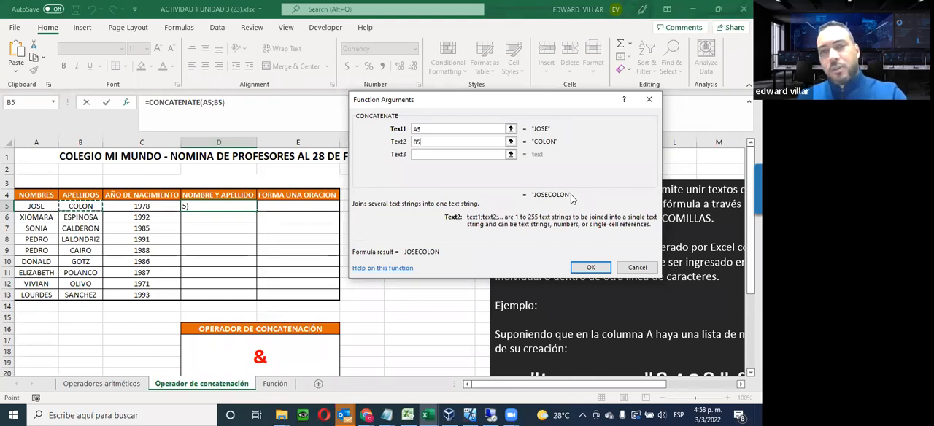
{"action": "key", "text": "BackSpace"}
{"action": "key", "text": "BackSpace"}
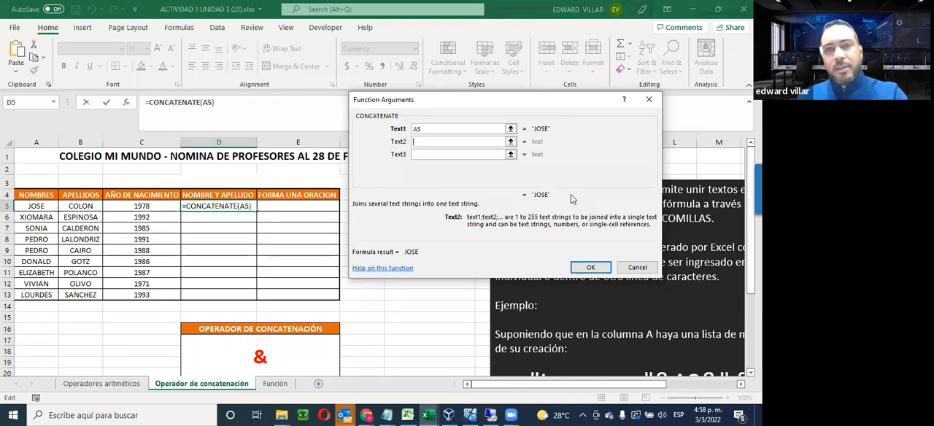
{"action": "left_click", "coordinate": [427, 154]}
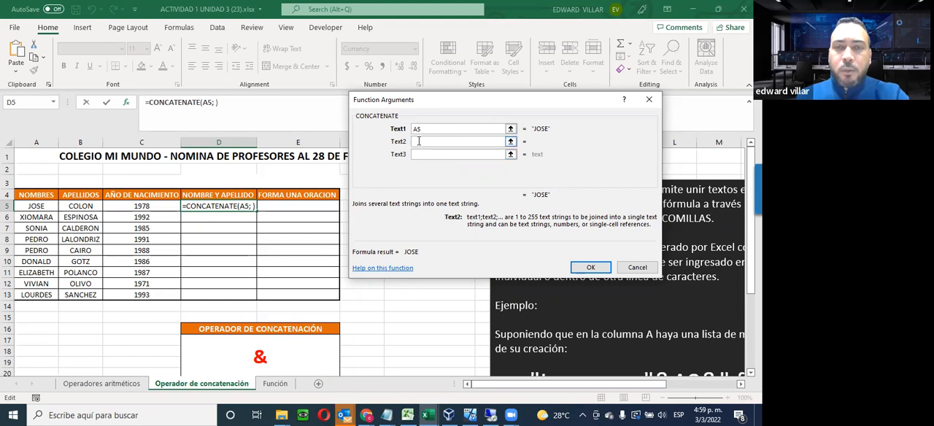
{"action": "left_click", "coordinate": [423, 154]}
{"action": "left_click", "coordinate": [423, 154]}
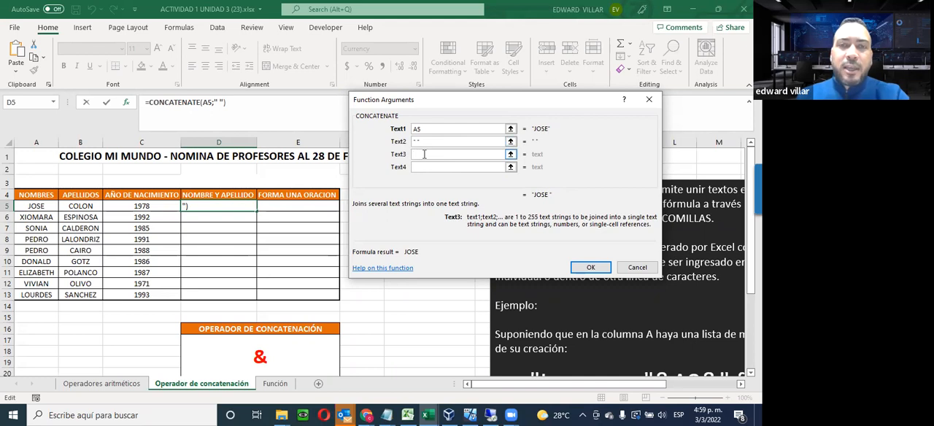
{"action": "left_click", "coordinate": [76, 206]}
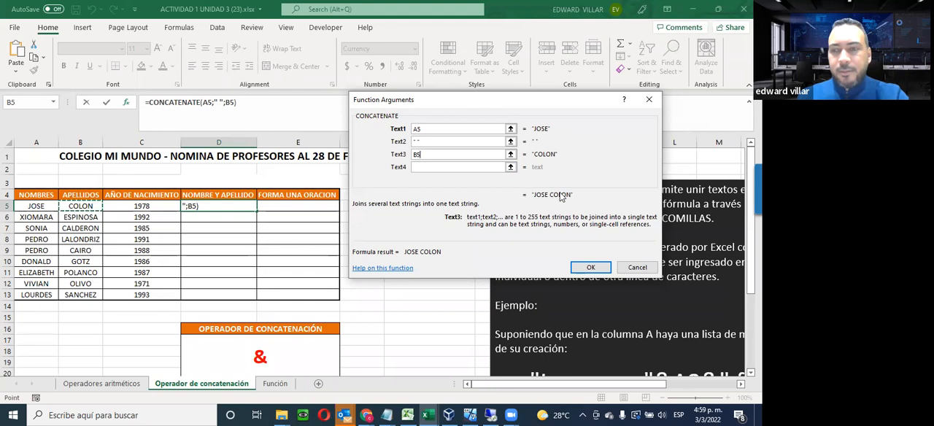
{"action": "left_click", "coordinate": [587, 269]}
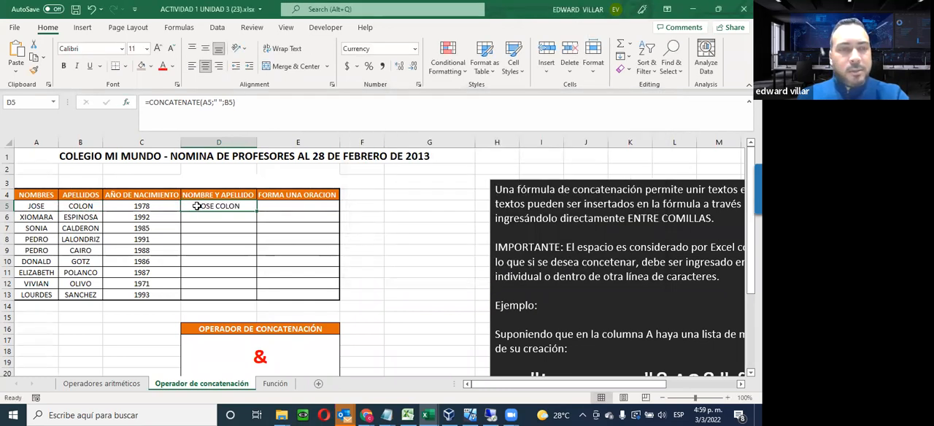
{"action": "left_click_drag", "start_coordinate": [255, 210], "coordinate": [258, 301]}
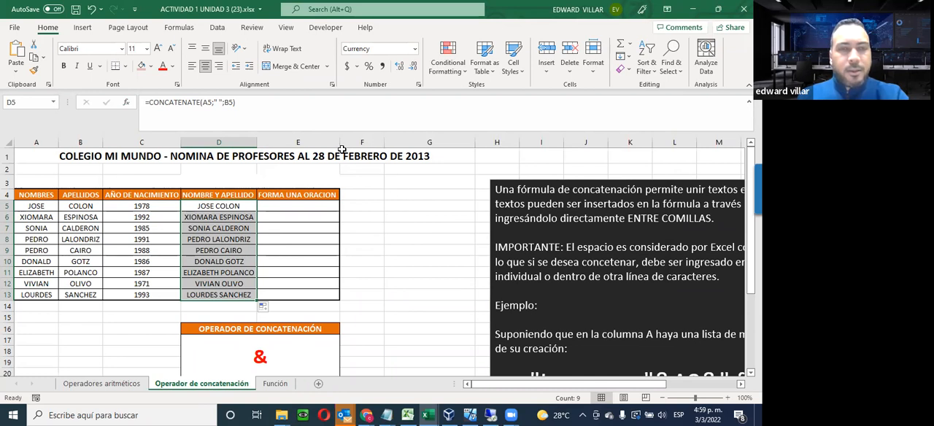
Widen column E and center its FORMA UNA ORACION header
{"action": "left_click_drag", "start_coordinate": [340, 143], "coordinate": [412, 142]}
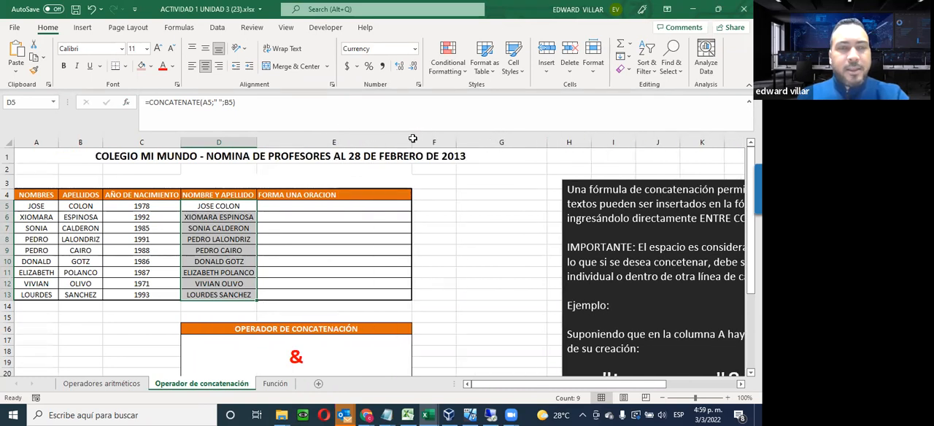
{"action": "left_click", "coordinate": [273, 195]}
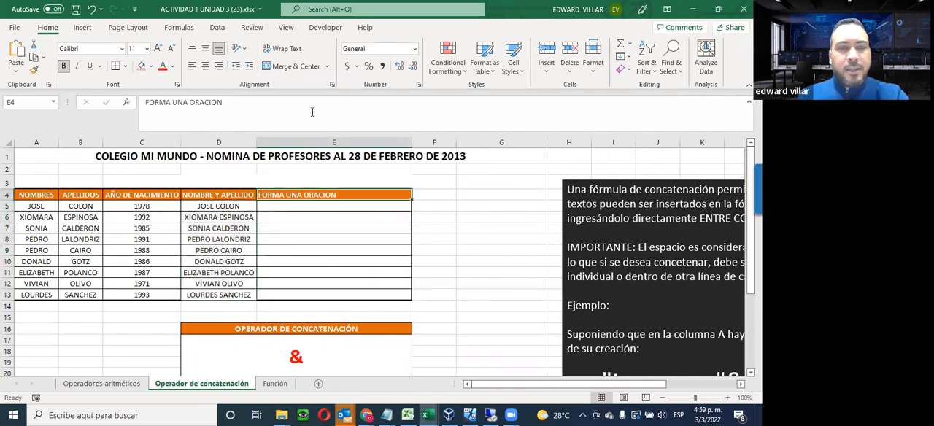
{"action": "left_click", "coordinate": [205, 68]}
Insert the CONCATENATE function in cell E5 under FORMA UNA ORACION
{"action": "left_click", "coordinate": [318, 211]}
{"action": "left_click", "coordinate": [126, 104]}
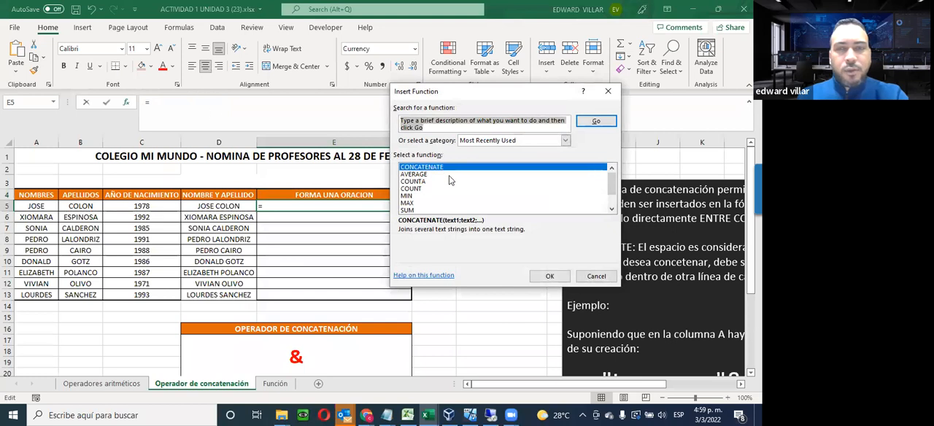
{"action": "left_click", "coordinate": [549, 275]}
{"action": "left_click", "coordinate": [420, 129]}
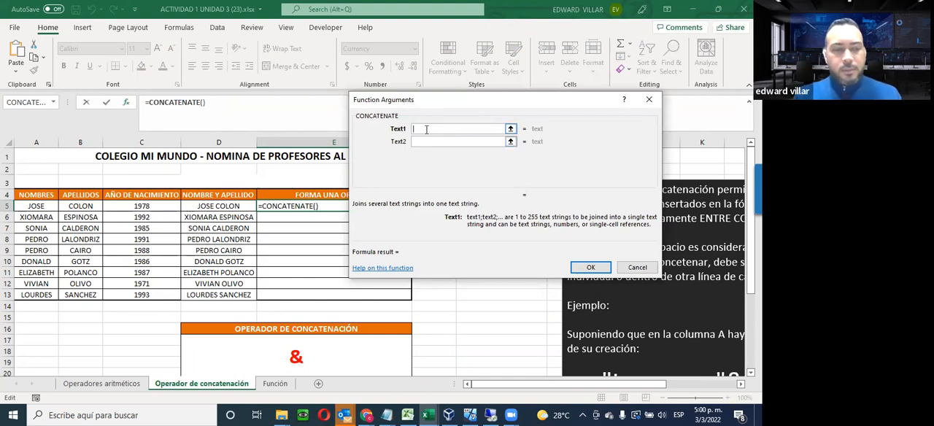
Enter "LA FECHA DE NACIMIENTO DE " in capitals, with a trailing space, as the first text of the E5 function
{"action": "type", "text": "\""}
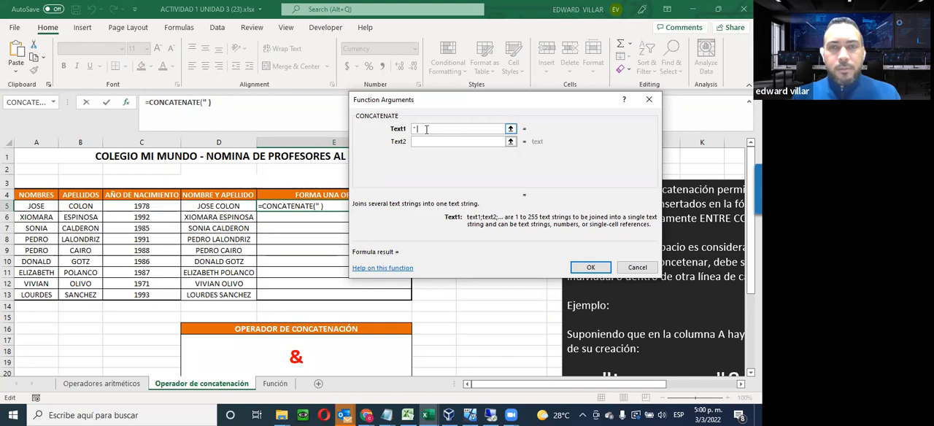
{"action": "key", "text": "BackSpace"}
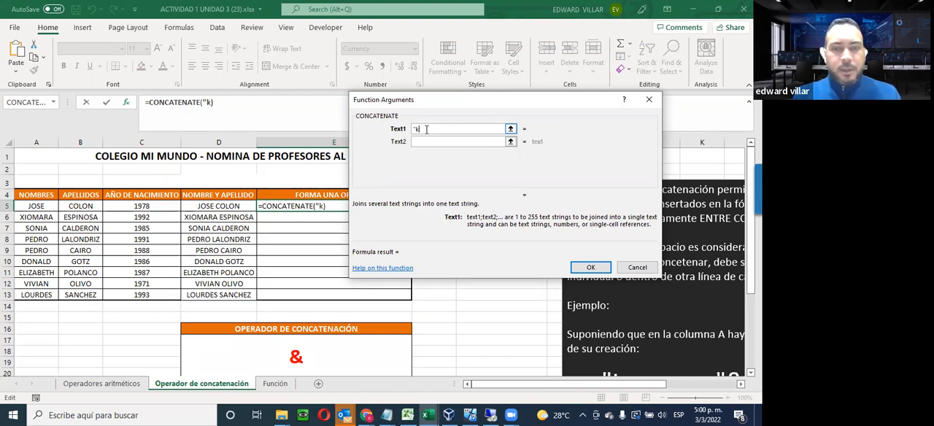
{"action": "key", "text": "BackSpace"}
{"action": "type", "text": "La fec"}
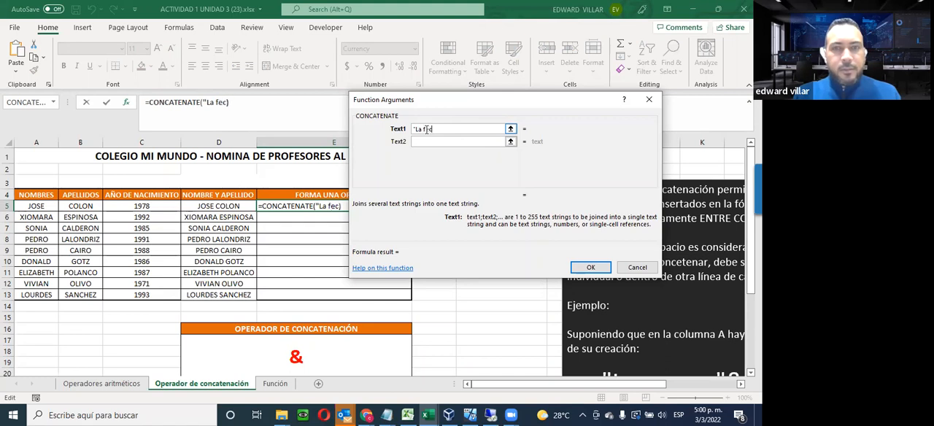
{"action": "type", "text": "ha de nac"}
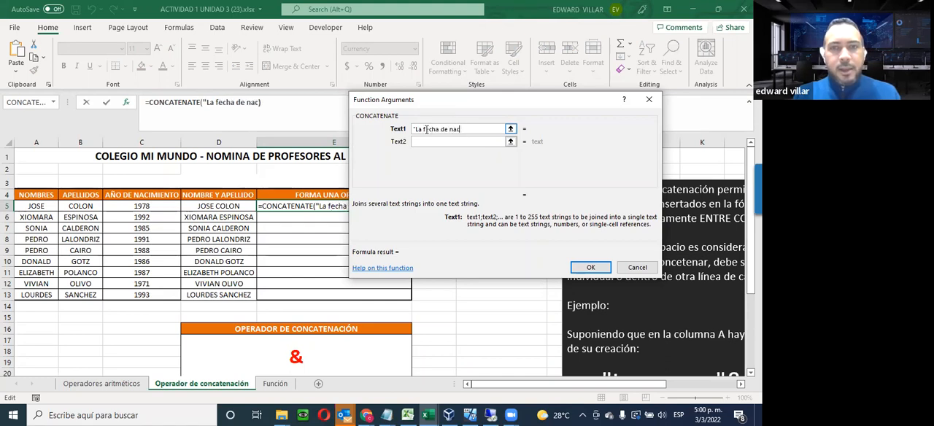
{"action": "key", "text": "BackSpace"}
{"action": "key", "text": "BackSpace"}
{"action": "key", "text": "BackSpace"}
{"action": "key", "text": "BackSpace"}
{"action": "key", "text": "BackSpace"}
{"action": "key", "text": "BackSpace"}
{"action": "key", "text": "BackSpace"}
{"action": "key", "text": "BackSpace"}
{"action": "key", "text": "BackSpace"}
{"action": "key", "text": "BackSpace"}
{"action": "key", "text": "BackSpace"}
{"action": "key", "text": "BackSpace"}
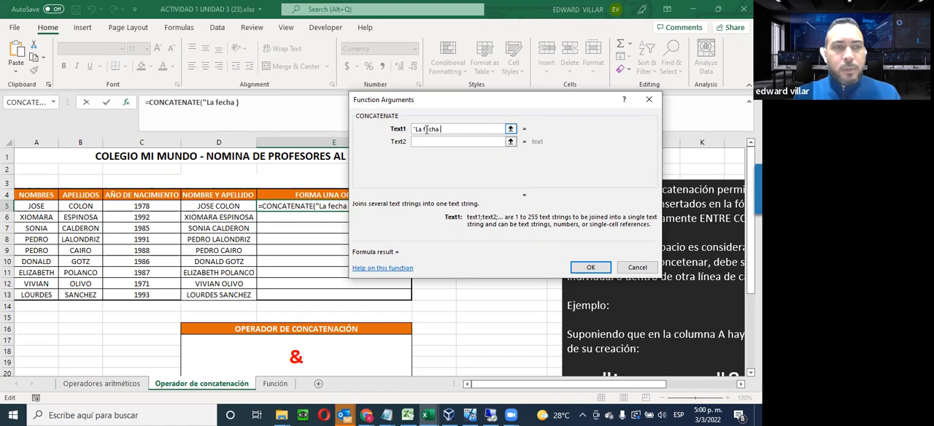
{"action": "key", "text": "BackSpace"}
{"action": "key", "text": "BackSpace"}
{"action": "type", "text": "A FECHA DEN"}
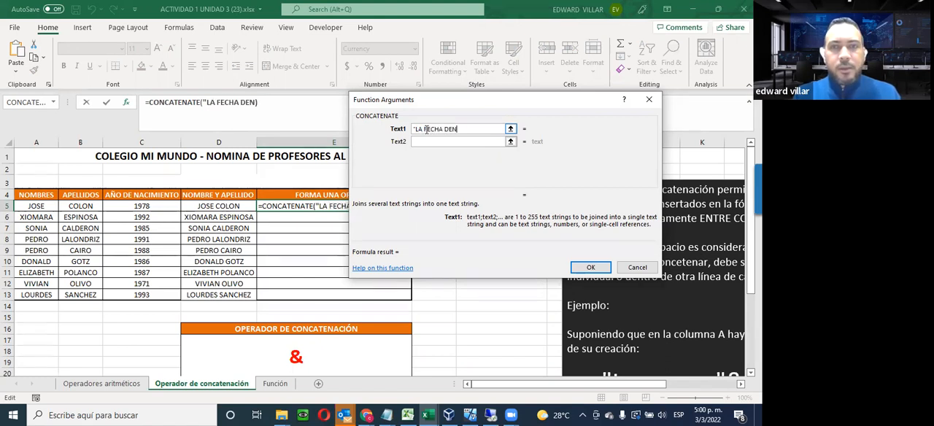
{"action": "key", "text": "BackSpace"}
{"action": "type", "text": "NACIMIENTO DE"}
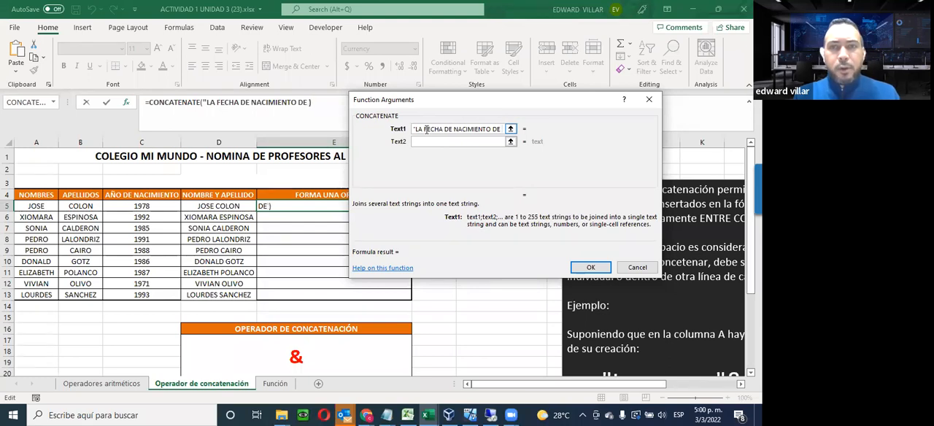
{"action": "type", "text": " \""}
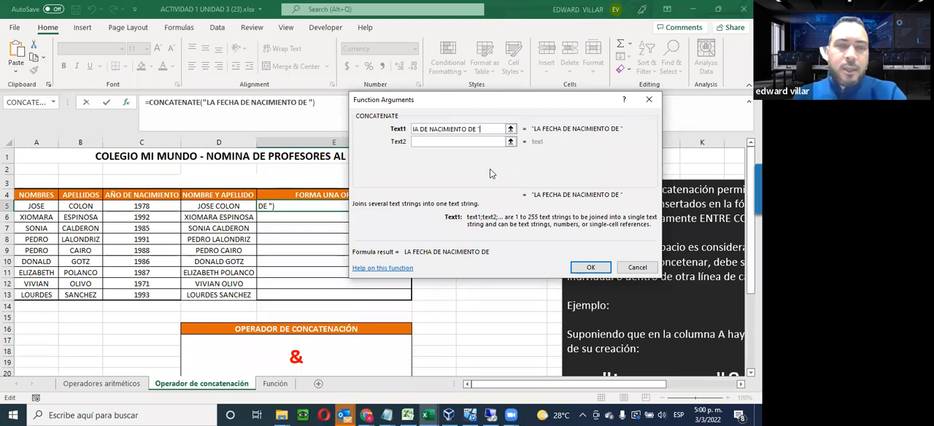
Set cell A5 as the second text of the E5 function and a space as the third
{"action": "left_click", "coordinate": [425, 141]}
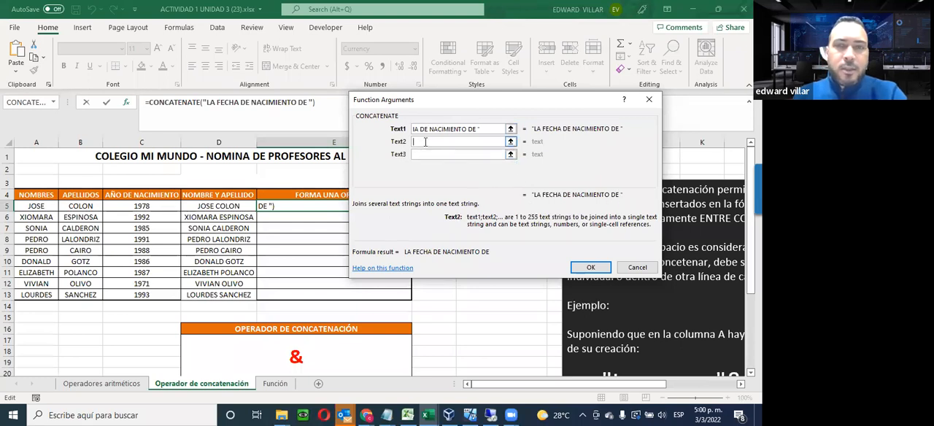
{"action": "left_click", "coordinate": [29, 207]}
{"action": "left_click", "coordinate": [415, 155]}
{"action": "type", "text": "\" \""}
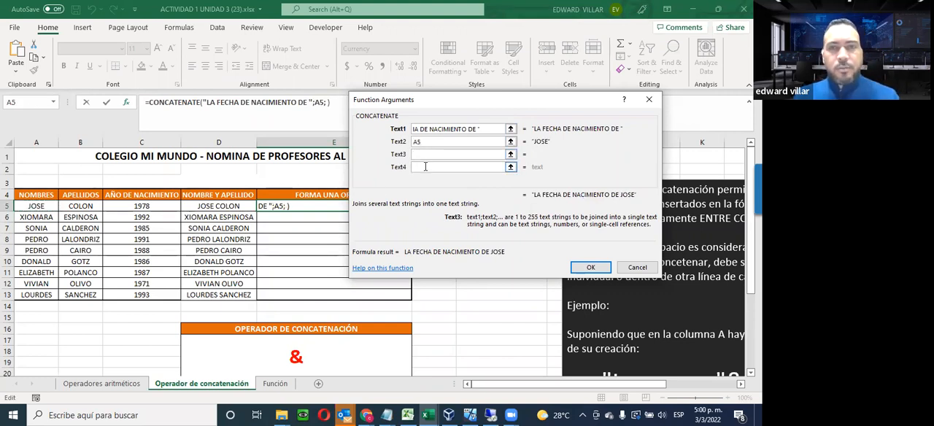
Set cell B5 as the fourth text of the E5 function and a space as the fifth
{"action": "left_click", "coordinate": [426, 166]}
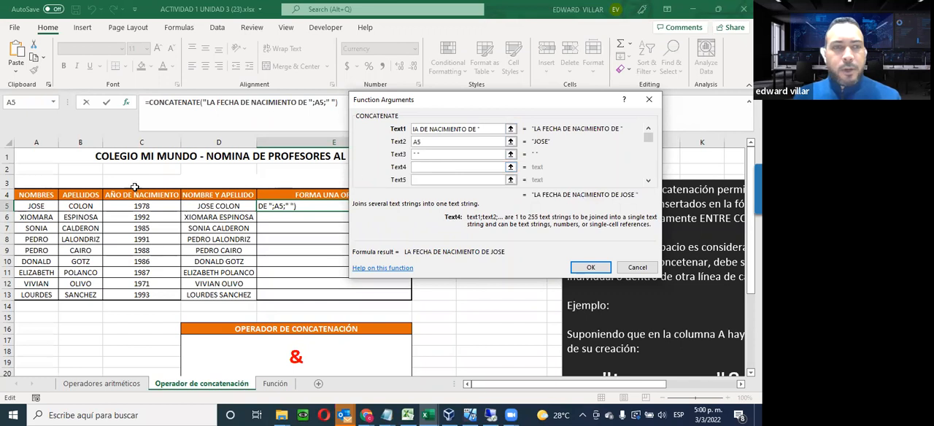
{"action": "left_click", "coordinate": [74, 206]}
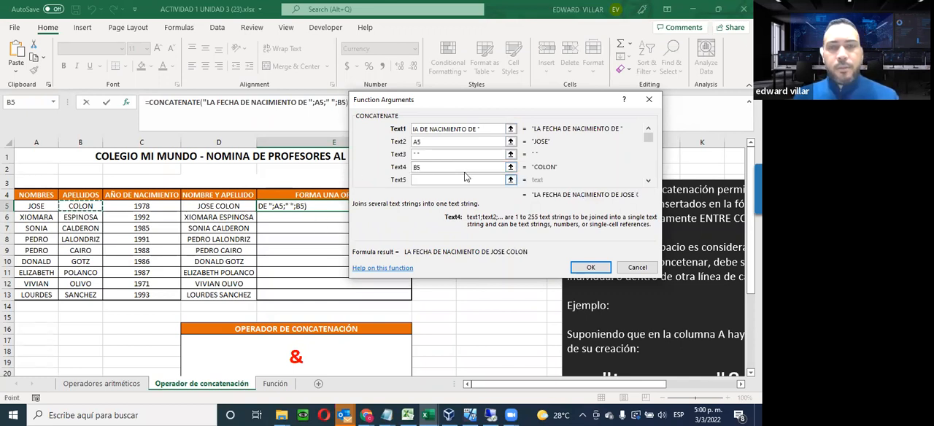
{"action": "left_click", "coordinate": [425, 180]}
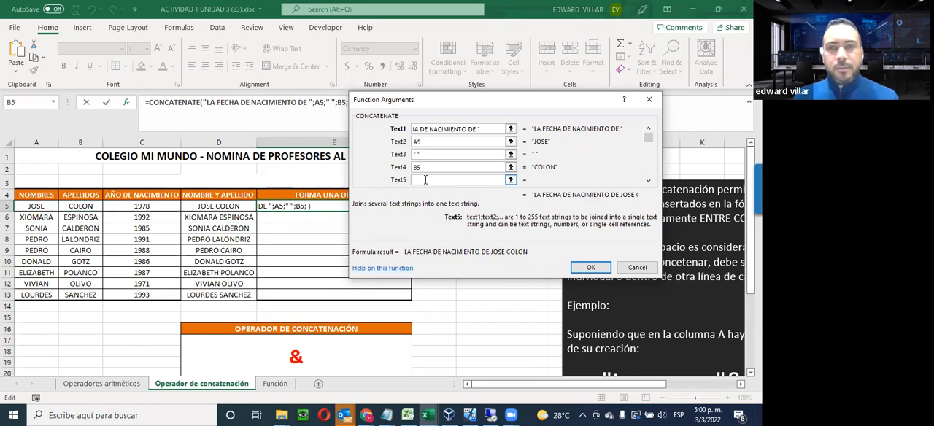
Enter " ES " as the sixth text of the E5 function and set cell C5 as the seventh
{"action": "left_click", "coordinate": [647, 181]}
{"action": "left_click", "coordinate": [648, 180]}
{"action": "left_click", "coordinate": [648, 180]}
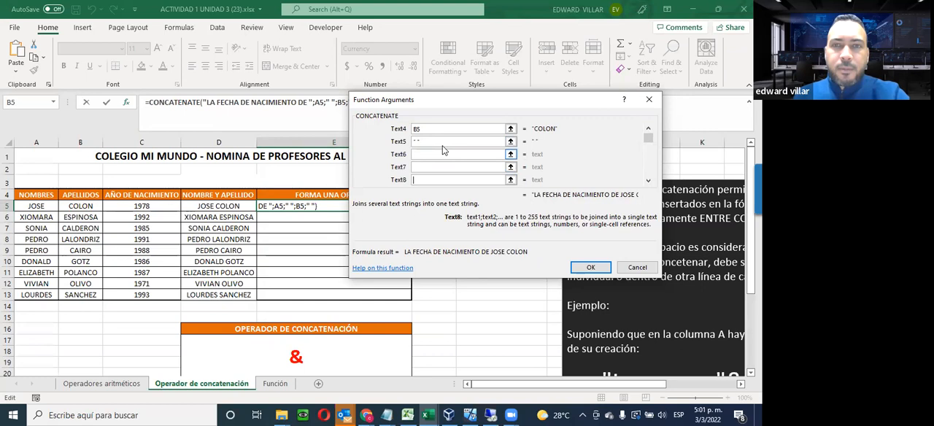
{"action": "left_click", "coordinate": [418, 155]}
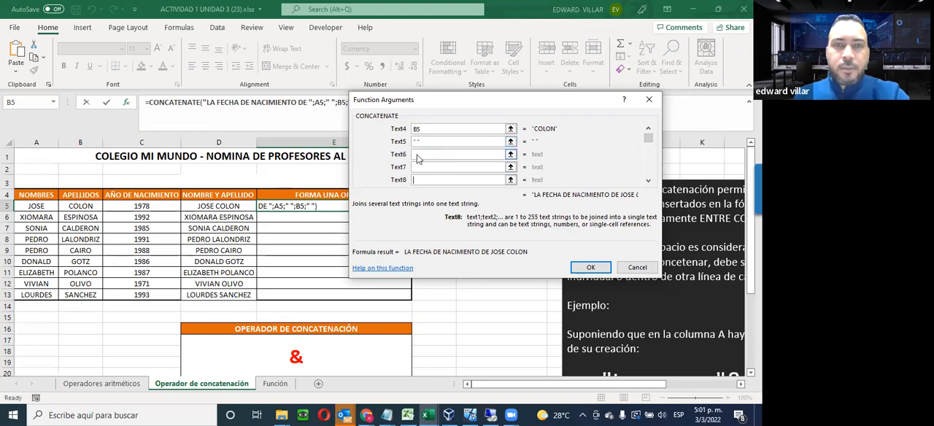
{"action": "type", "text": "\" ES"}
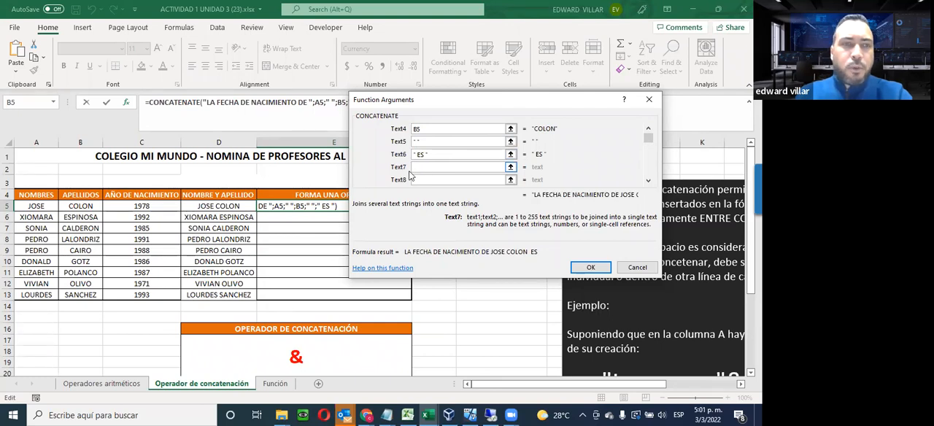
{"action": "left_click", "coordinate": [140, 207]}
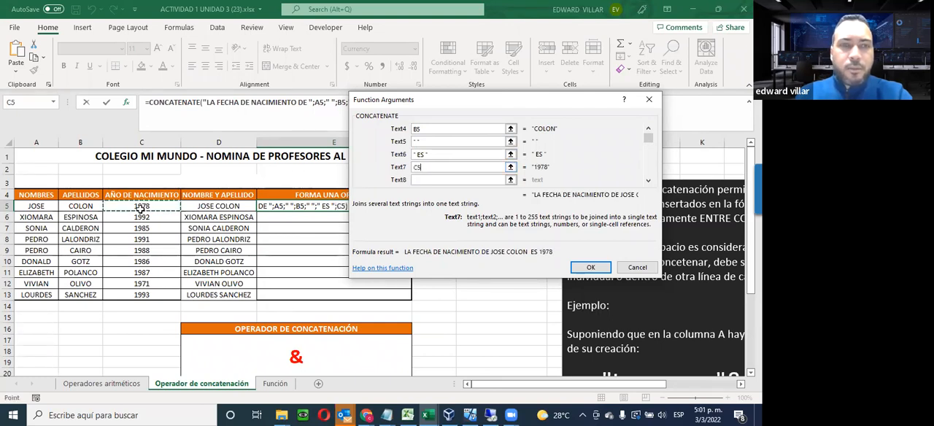
Change the first text of the E5 function to "EL AÑO DE NACIMIENTO DE " and accept the function
{"action": "left_click", "coordinate": [648, 129]}
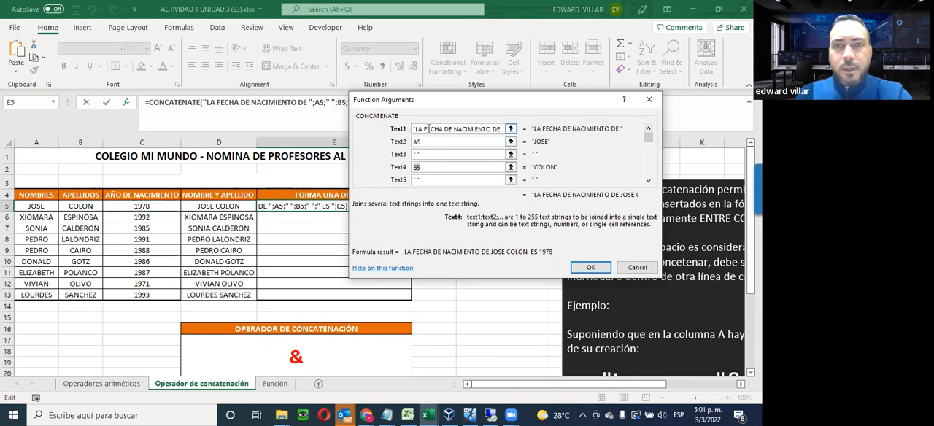
{"action": "left_click_drag", "start_coordinate": [417, 129], "coordinate": [437, 132]}
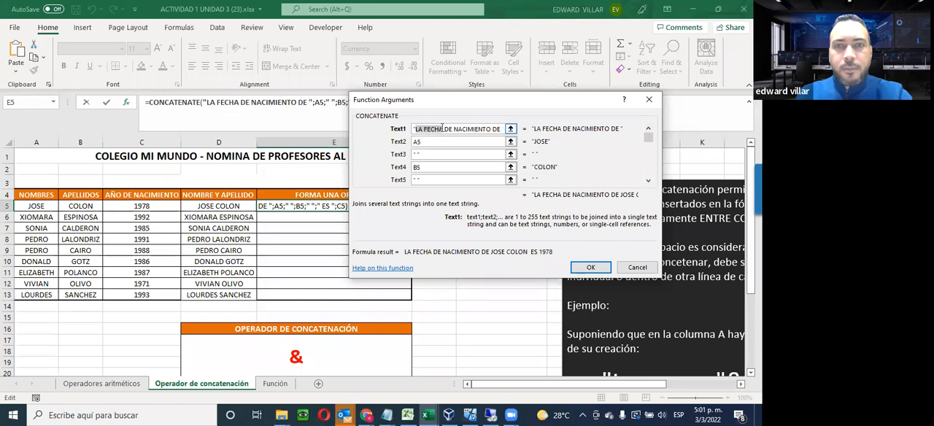
{"action": "type", "text": "EL AÑO"}
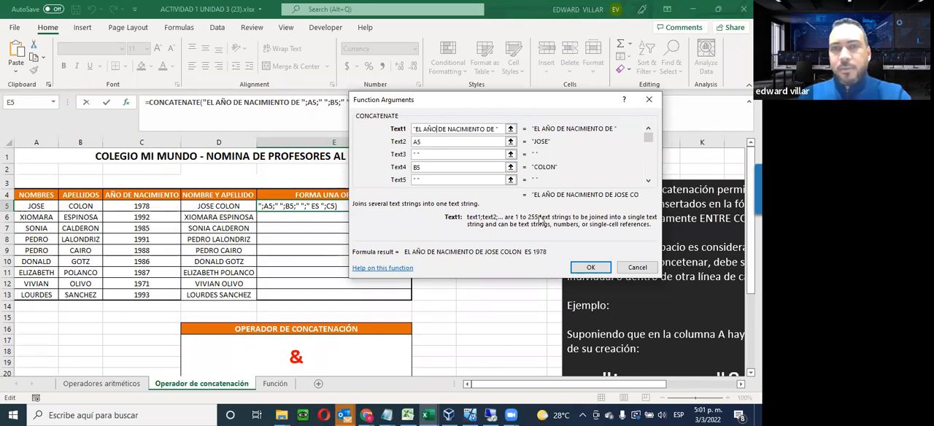
{"action": "left_click", "coordinate": [577, 269]}
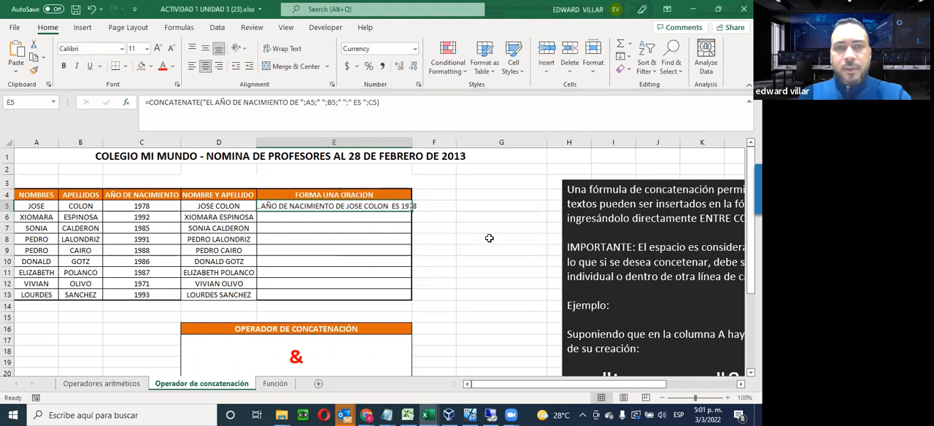
Copy the E5 sentence formula down to E13 and autofit column E to the full sentences
{"action": "double_click", "coordinate": [412, 141]}
{"action": "left_click_drag", "start_coordinate": [428, 211], "coordinate": [425, 296]}
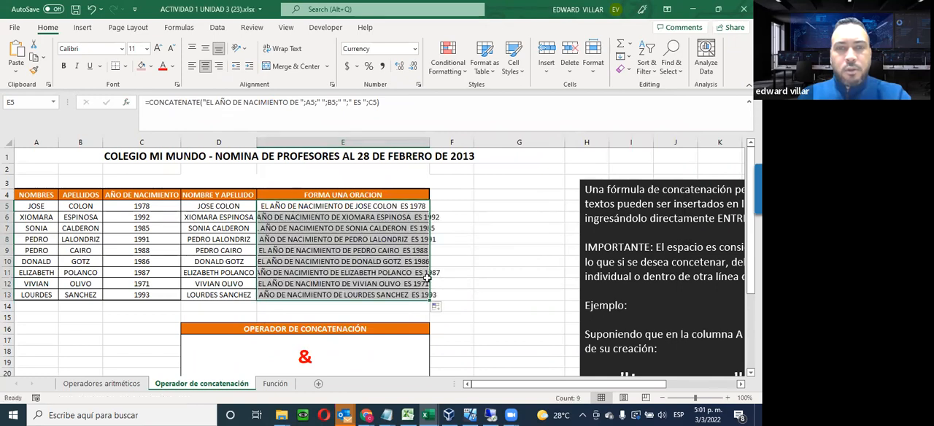
{"action": "double_click", "coordinate": [430, 143]}
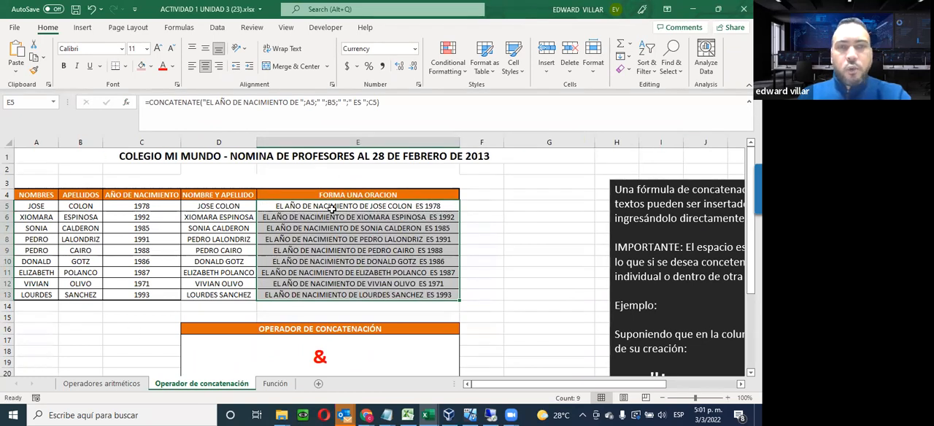
{"action": "left_click", "coordinate": [366, 294]}
{"action": "left_click", "coordinate": [356, 271]}
{"action": "left_click", "coordinate": [345, 206]}
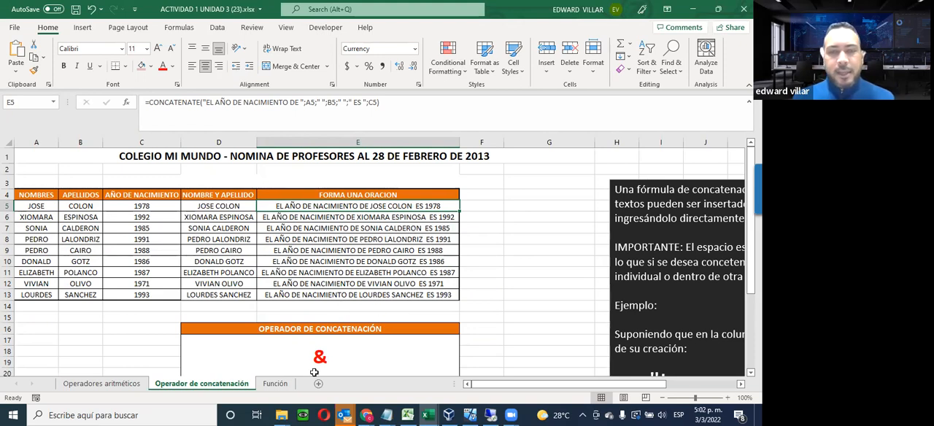
Open the Función sheet and examine the SUELDO BRUTO table, its empty summary rows and the function syntax notes
{"action": "left_click", "coordinate": [275, 384]}
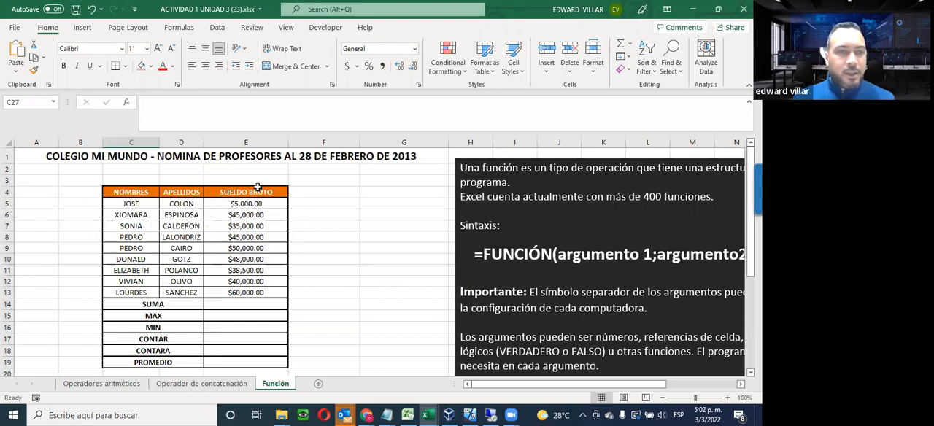
{"action": "left_click", "coordinate": [240, 206]}
{"action": "left_click_drag", "start_coordinate": [243, 212], "coordinate": [254, 269]}
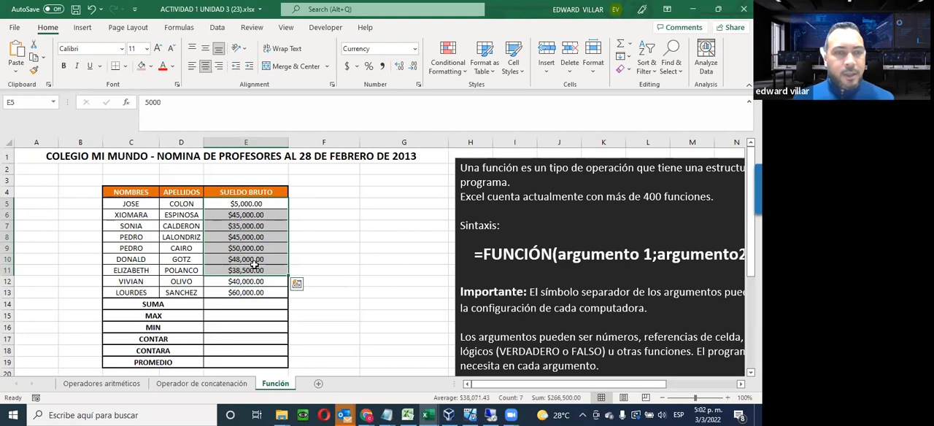
{"action": "scroll", "coordinate": [198, 310], "scroll_direction": "down", "scroll_amount": 1}
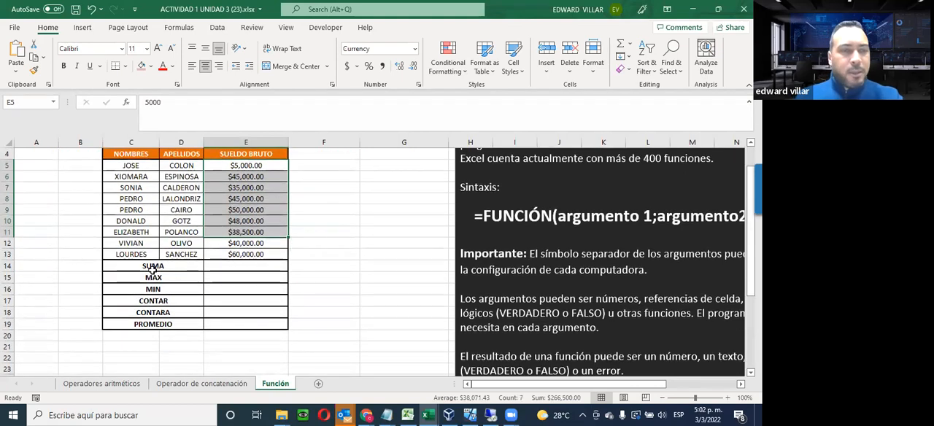
{"action": "left_click", "coordinate": [250, 266]}
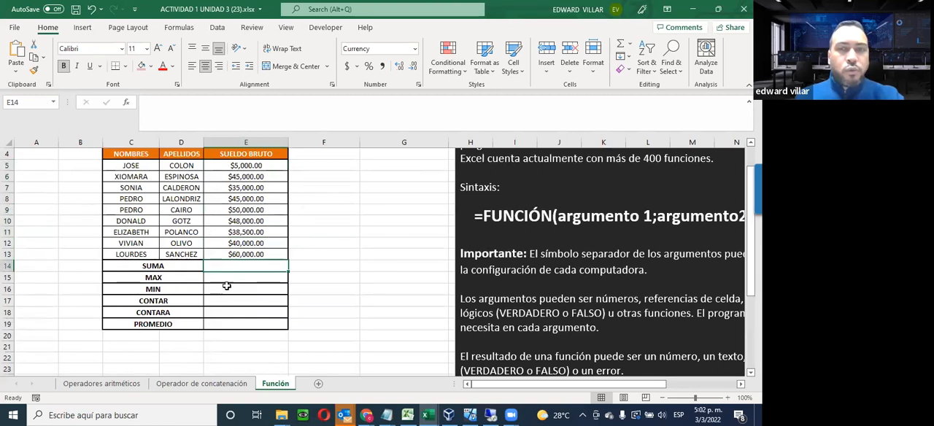
{"action": "scroll", "coordinate": [269, 291], "scroll_direction": "up", "scroll_amount": 1}
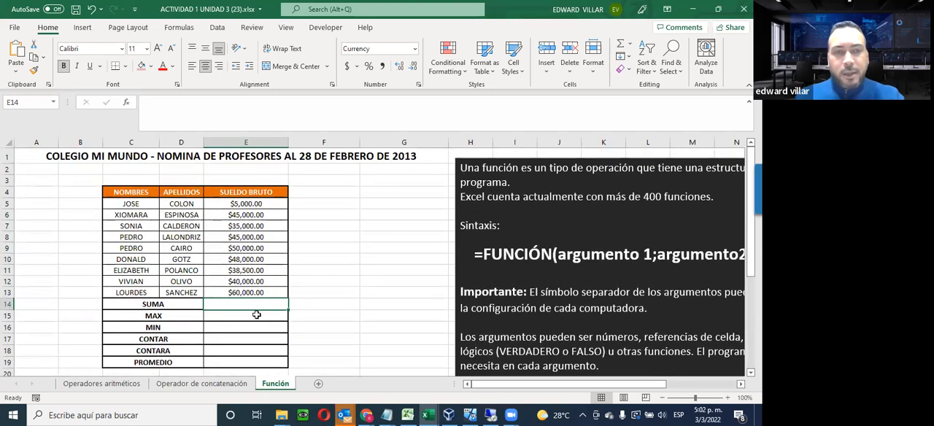
{"action": "scroll", "coordinate": [255, 315], "scroll_direction": "down", "scroll_amount": 1}
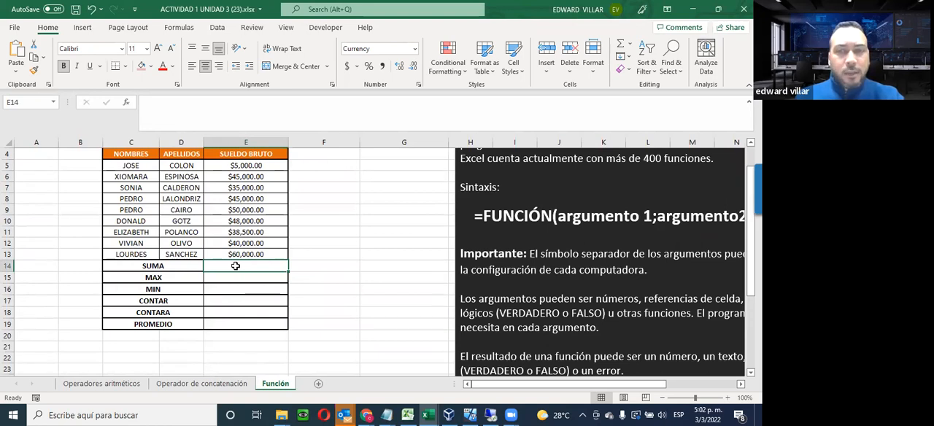
{"action": "scroll", "coordinate": [287, 290], "scroll_direction": "up", "scroll_amount": 1}
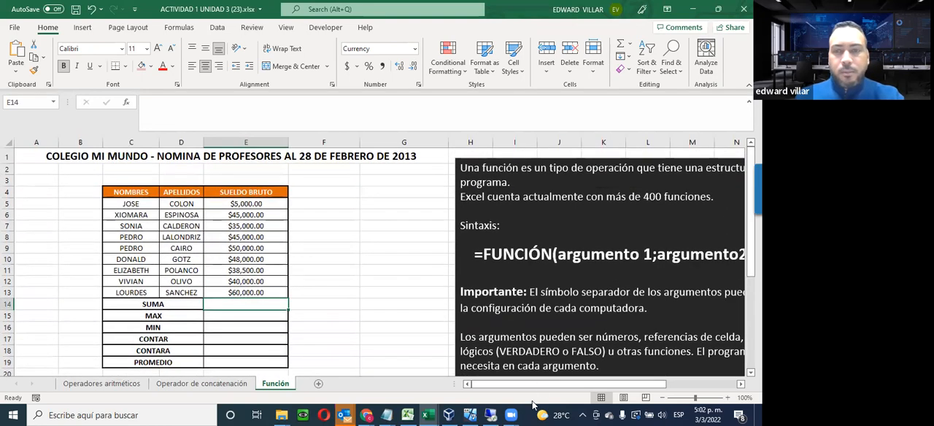
{"action": "scroll", "coordinate": [540, 384], "scroll_direction": "right", "scroll_amount": 3}
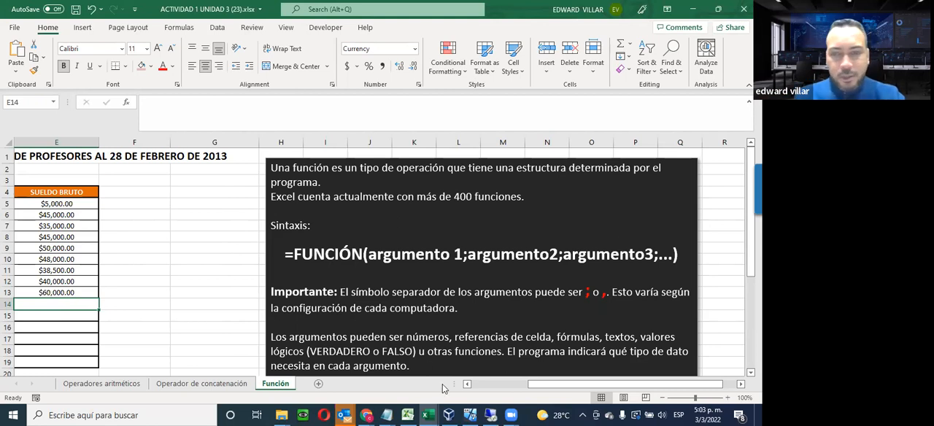
{"action": "left_click", "coordinate": [505, 384]}
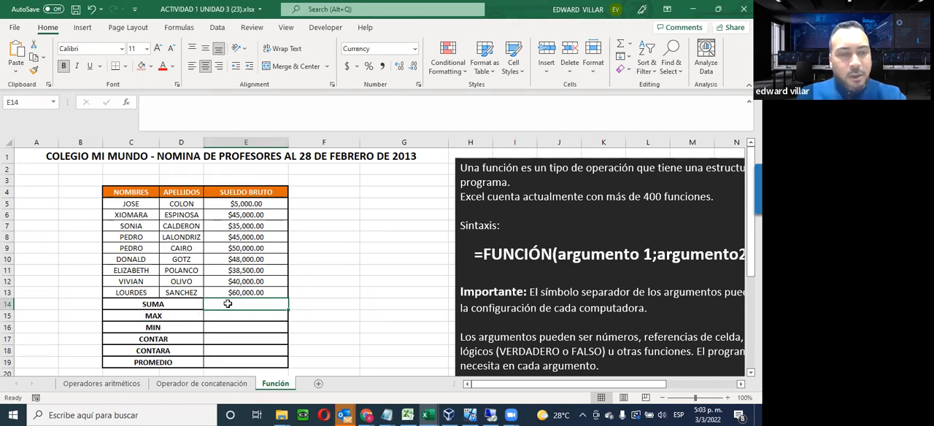
Insert the SUM function in cell E14 beside SUMA, adding the gross salaries in E5:E13
{"action": "left_click", "coordinate": [125, 102]}
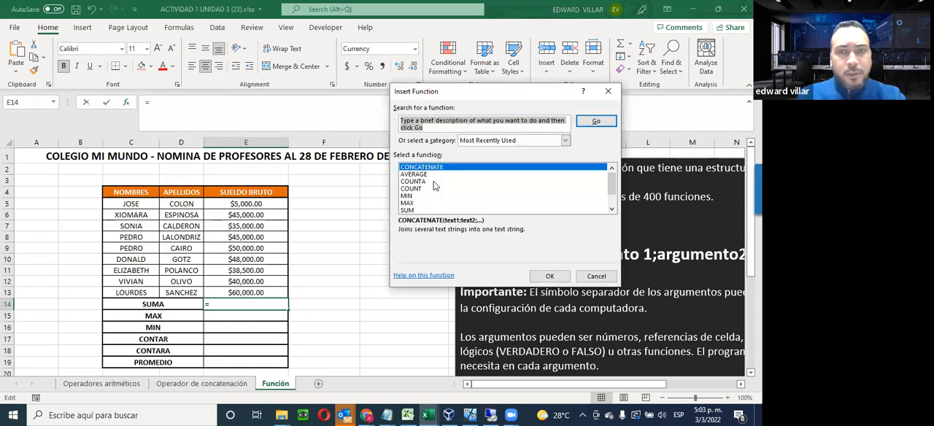
{"action": "left_click", "coordinate": [406, 210]}
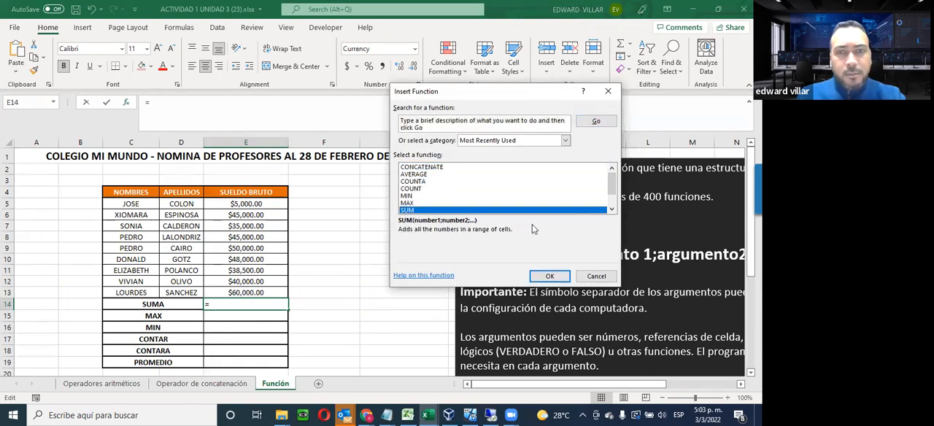
{"action": "left_click", "coordinate": [553, 279]}
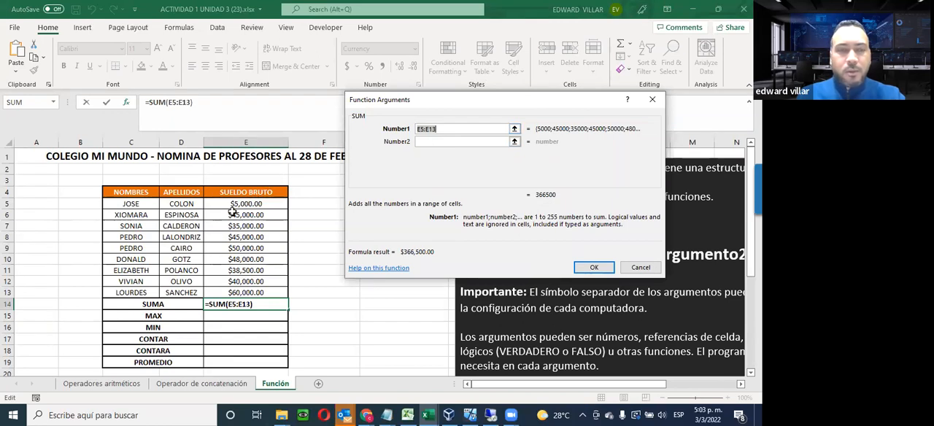
{"action": "left_click_drag", "start_coordinate": [233, 204], "coordinate": [222, 294]}
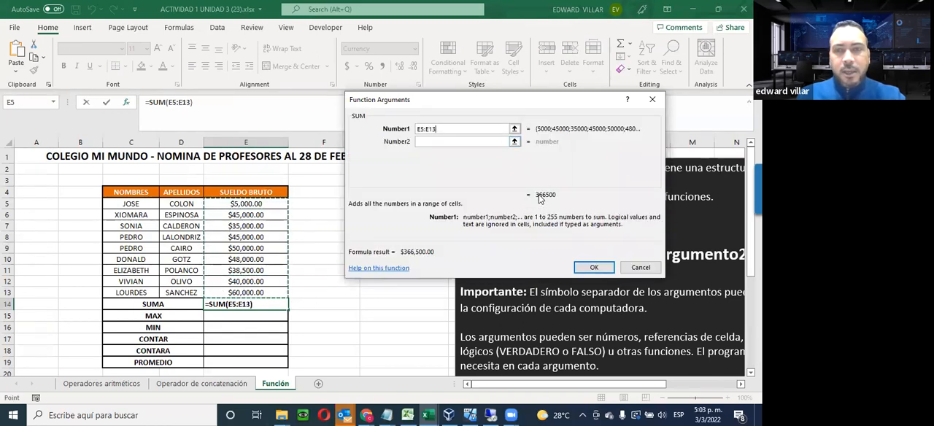
{"action": "left_click", "coordinate": [594, 267]}
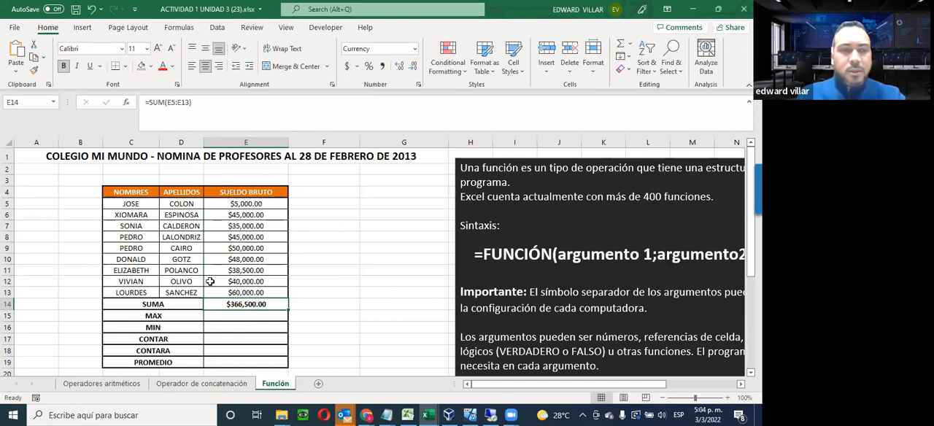
Insert the MAX function in cell E15 beside MAX, using the gross salaries in E5:E13
{"action": "left_click", "coordinate": [128, 315]}
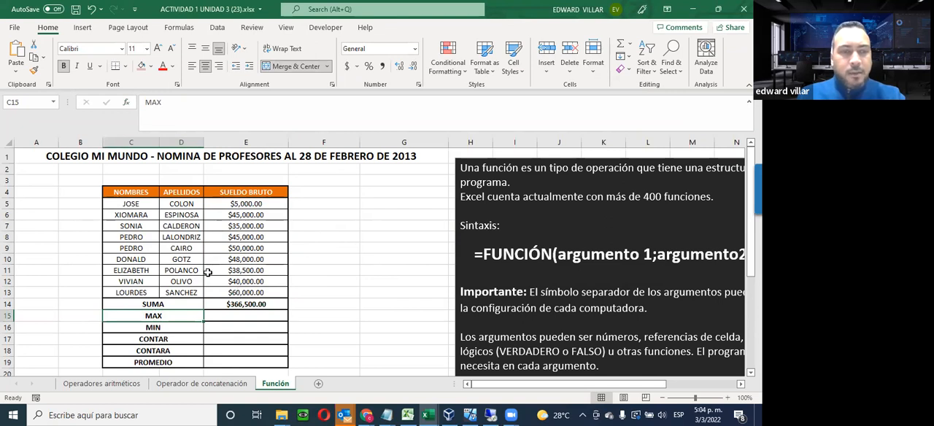
{"action": "left_click", "coordinate": [146, 329]}
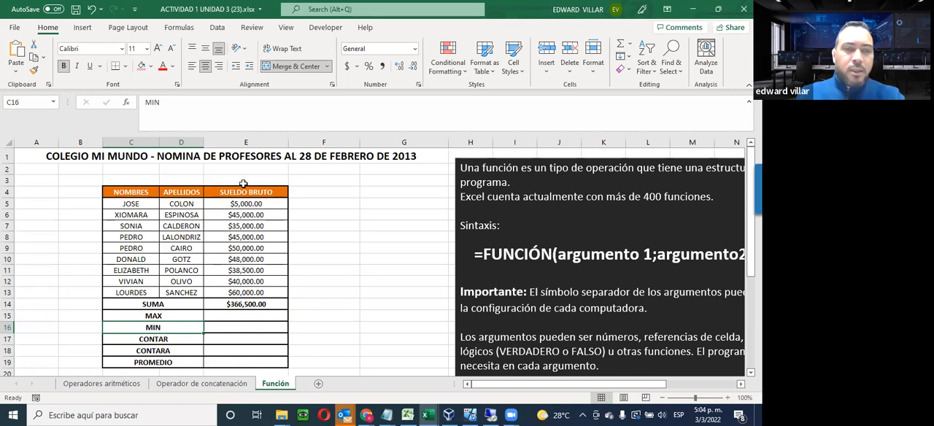
{"action": "left_click", "coordinate": [241, 314]}
{"action": "left_click", "coordinate": [128, 102]}
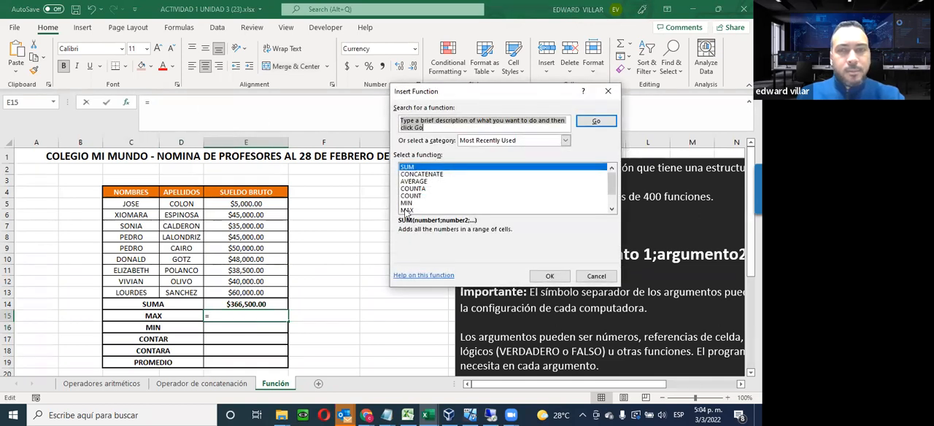
{"action": "left_click", "coordinate": [408, 210]}
{"action": "left_click", "coordinate": [550, 278]}
{"action": "left_click", "coordinate": [267, 208]}
{"action": "left_click_drag", "start_coordinate": [267, 207], "coordinate": [267, 293]}
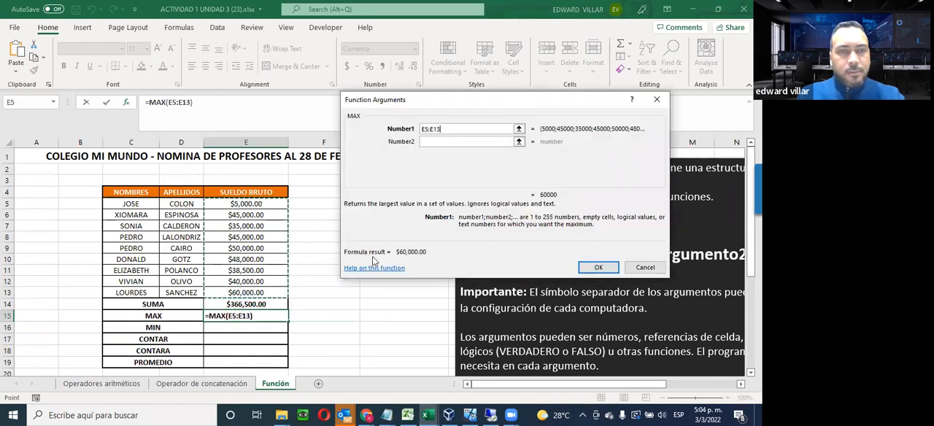
{"action": "left_click", "coordinate": [597, 267]}
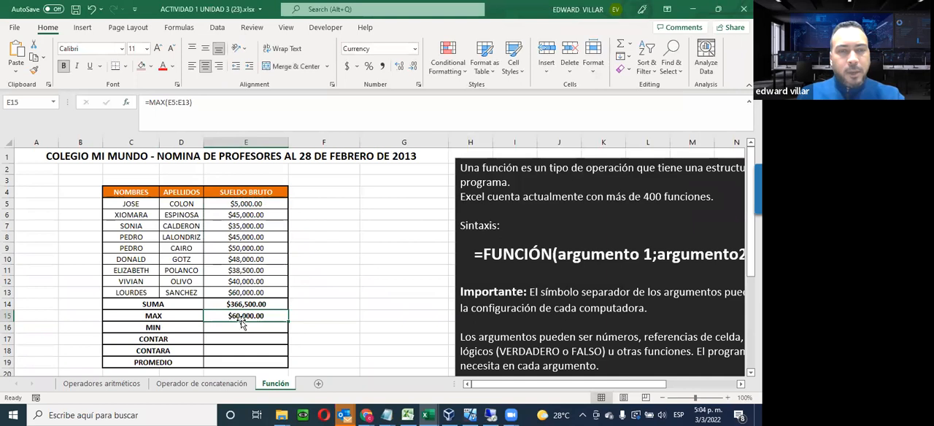
Set the gross salary in cell E12 to 80000
{"action": "left_click", "coordinate": [245, 284]}
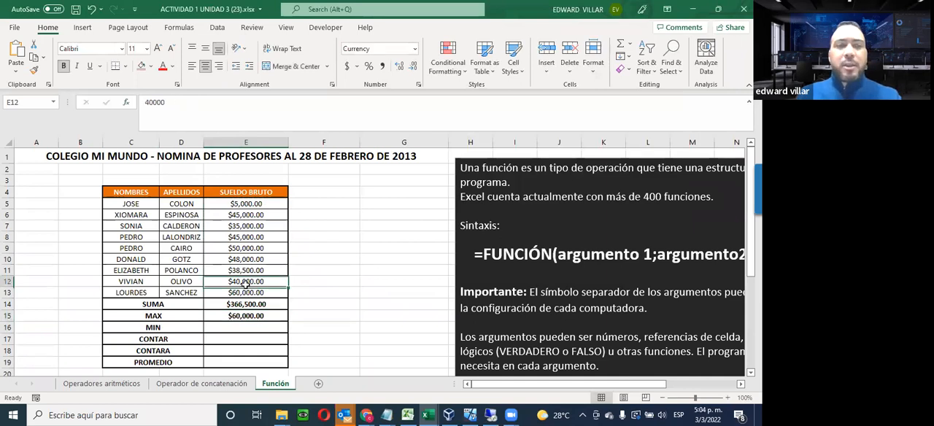
{"action": "type", "text": "80000"}
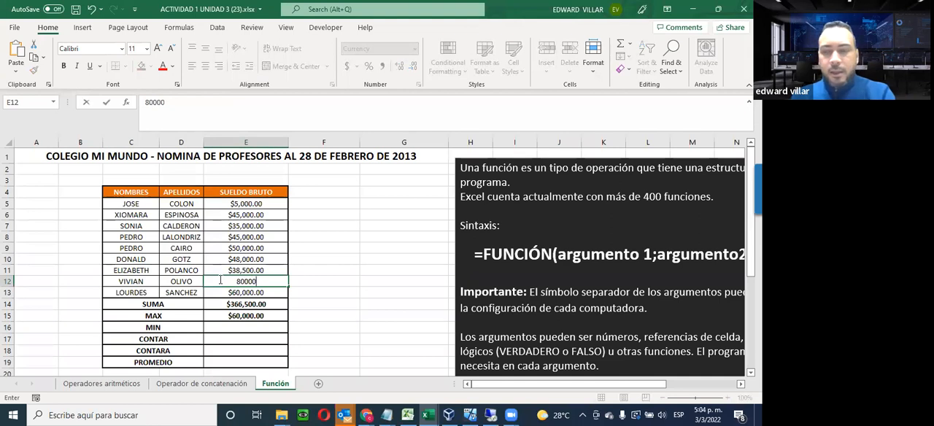
{"action": "key", "text": "Return"}
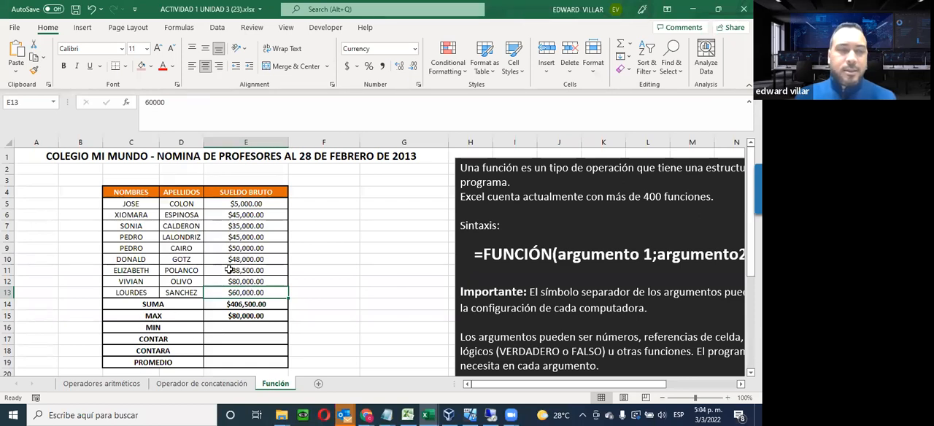
Insert the MIN function in cell E16 beside MIN, using the gross salaries in E5:E13
{"action": "left_click", "coordinate": [227, 328]}
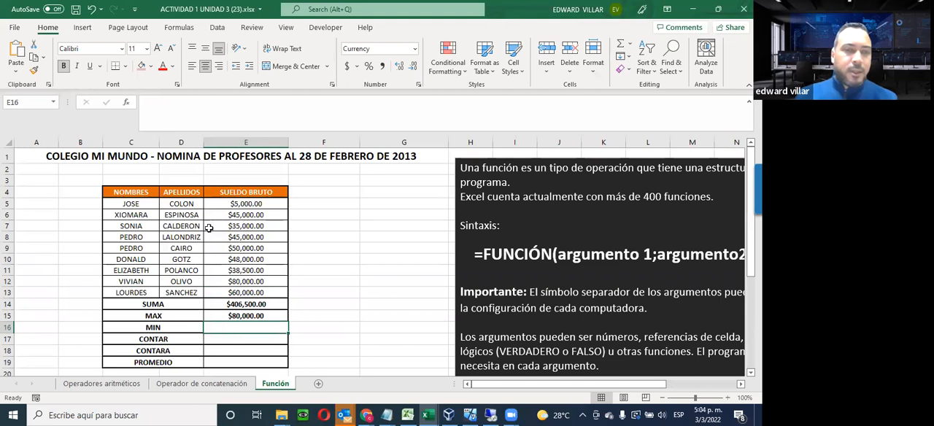
{"action": "left_click", "coordinate": [126, 107]}
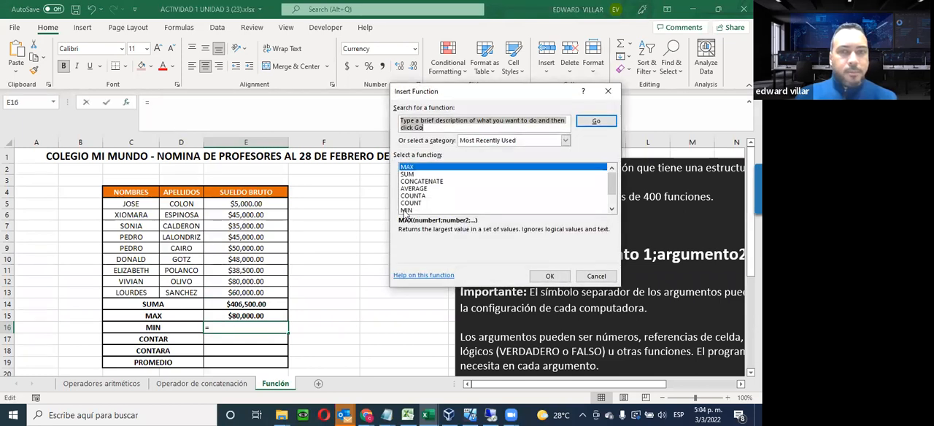
{"action": "left_click", "coordinate": [407, 210]}
{"action": "left_click", "coordinate": [545, 272]}
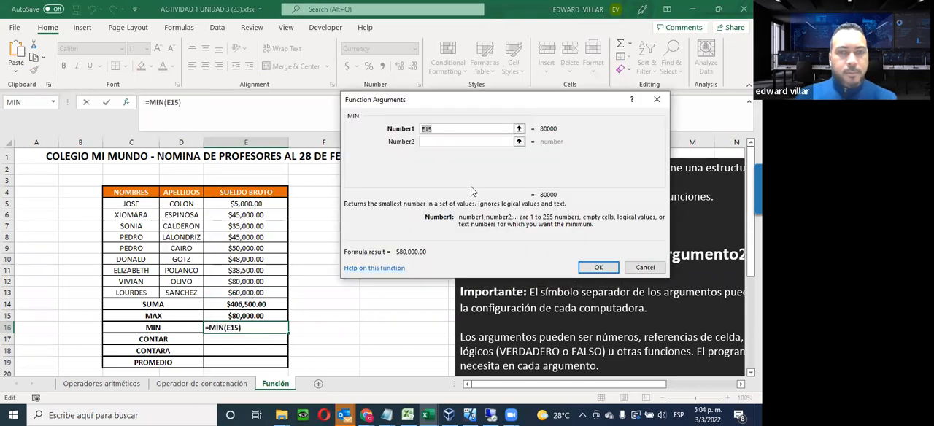
{"action": "left_click_drag", "start_coordinate": [256, 202], "coordinate": [241, 291]}
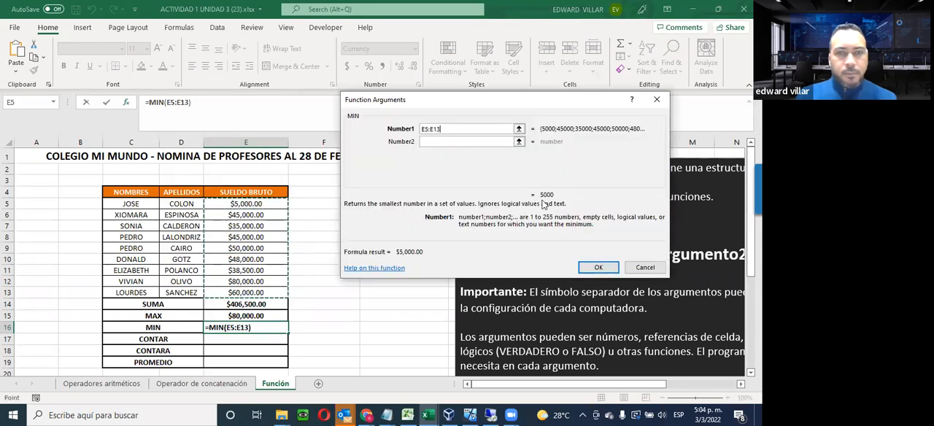
{"action": "left_click", "coordinate": [589, 268]}
{"action": "left_click", "coordinate": [246, 204]}
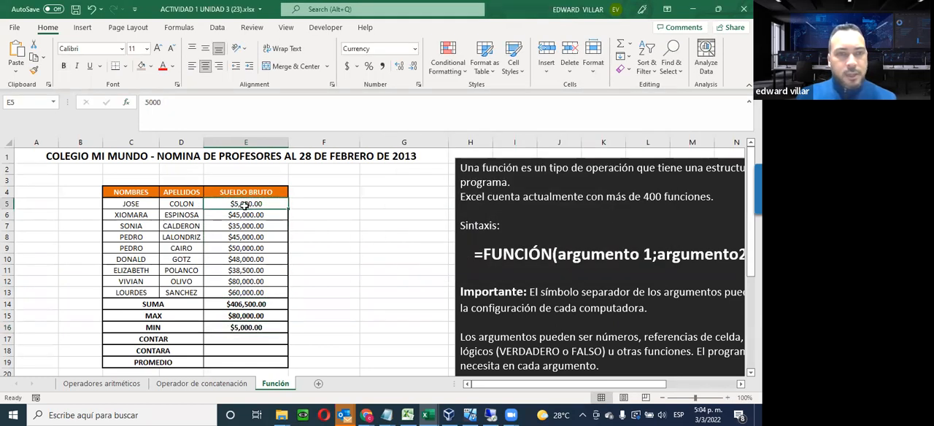
Insert the COUNT function in cell E17 beside CONTAR, counting the gross salaries in E5:E13
{"action": "left_click", "coordinate": [220, 340]}
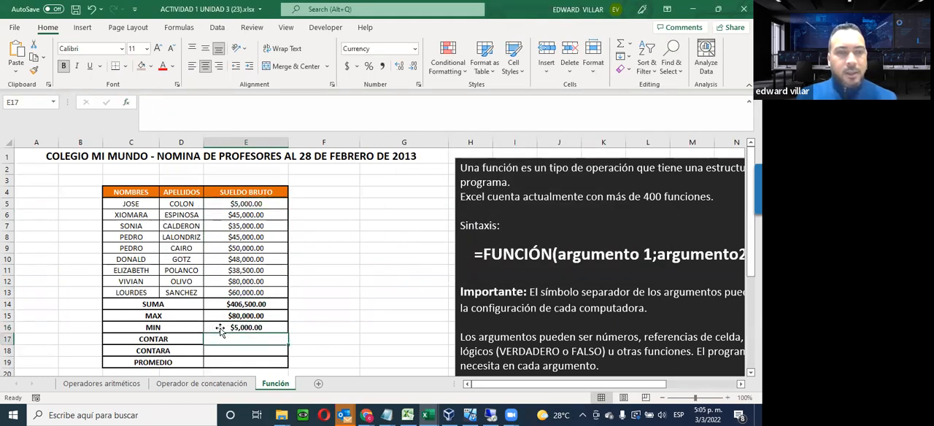
{"action": "left_click", "coordinate": [128, 105]}
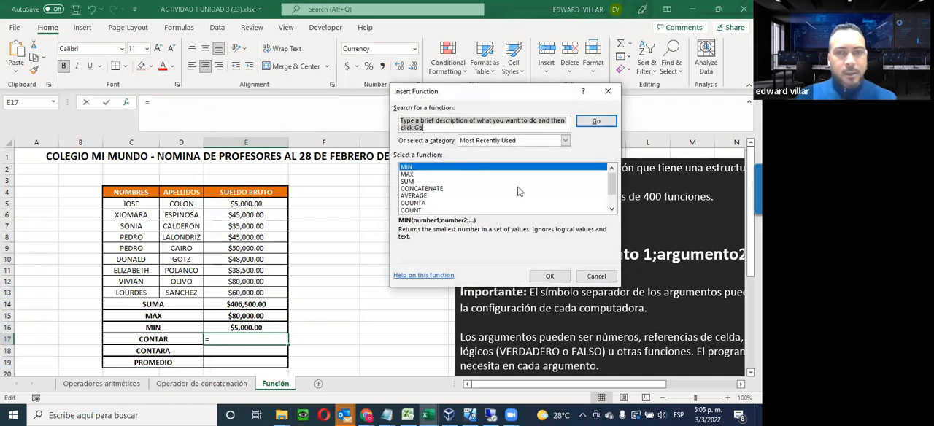
{"action": "left_click", "coordinate": [413, 210]}
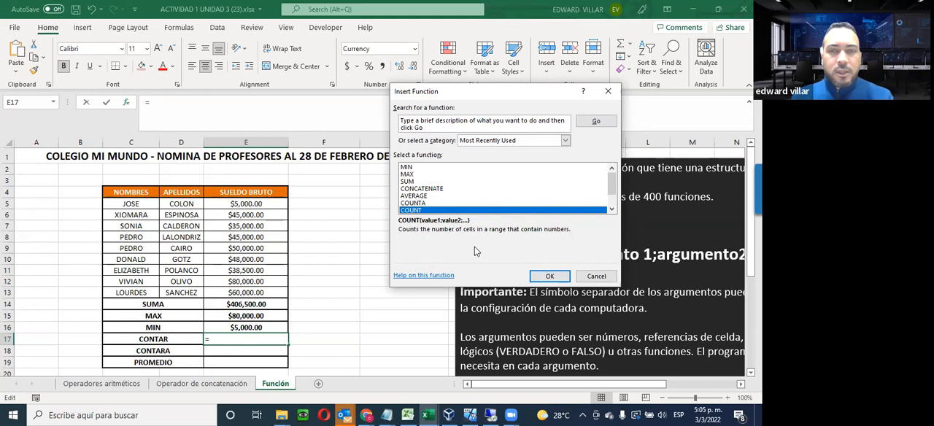
{"action": "left_click", "coordinate": [549, 276]}
{"action": "left_click_drag", "start_coordinate": [250, 204], "coordinate": [252, 293]}
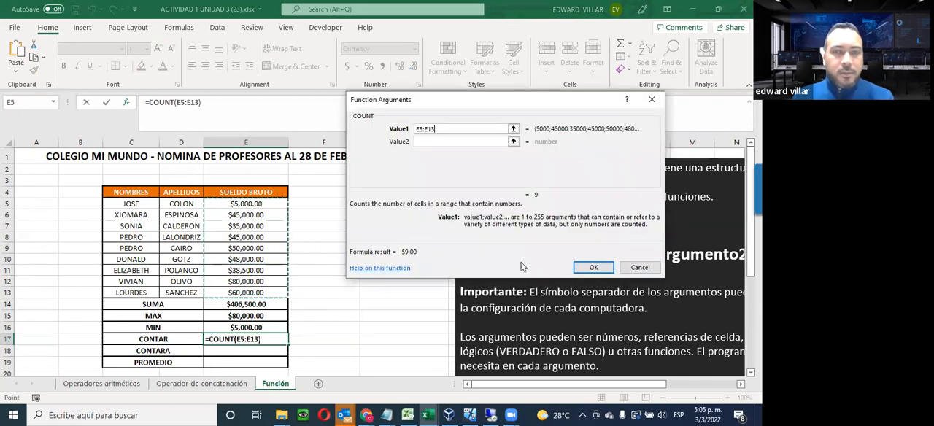
{"action": "left_click", "coordinate": [600, 268]}
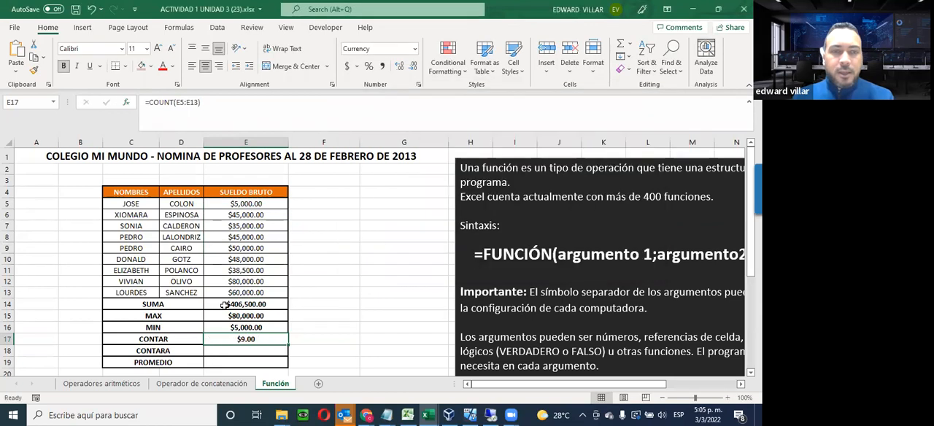
Clear the gross salary in cell E10 to test the CONTAR formula, and undo the deletion
{"action": "left_click", "coordinate": [256, 259]}
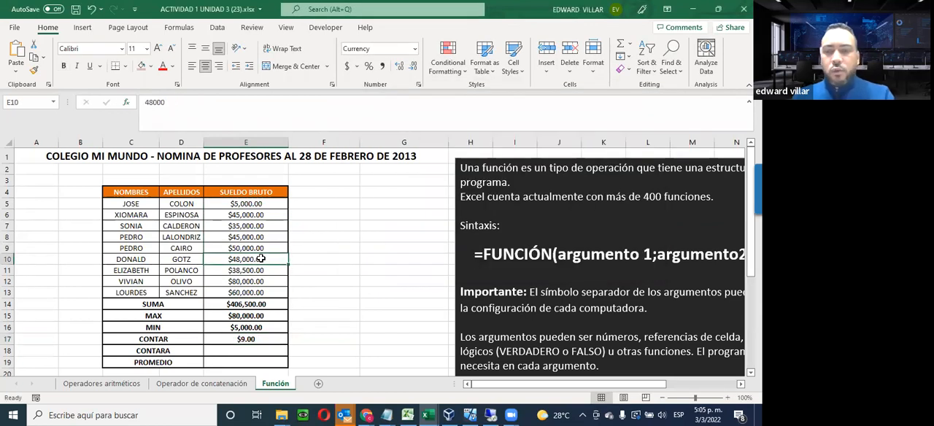
{"action": "key", "text": "Delete"}
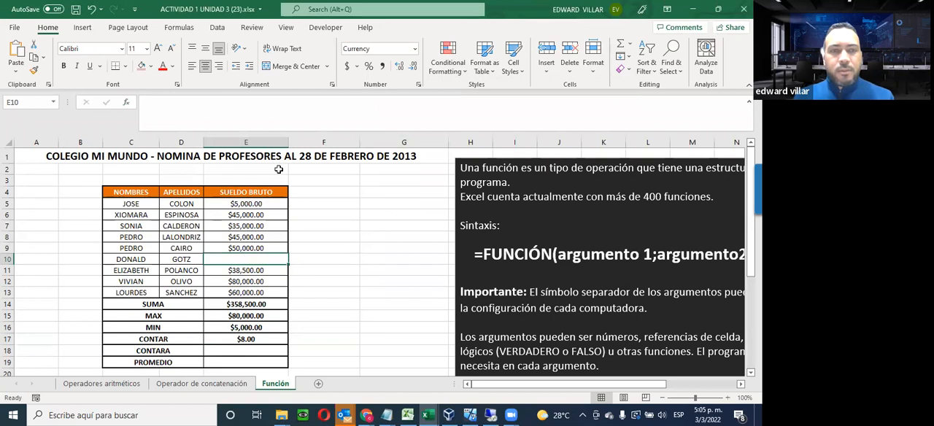
{"action": "left_click", "coordinate": [92, 9]}
Insert the COUNTA function in cell E18 beside CONTARA, using the range E5:E13
{"action": "left_click", "coordinate": [218, 352]}
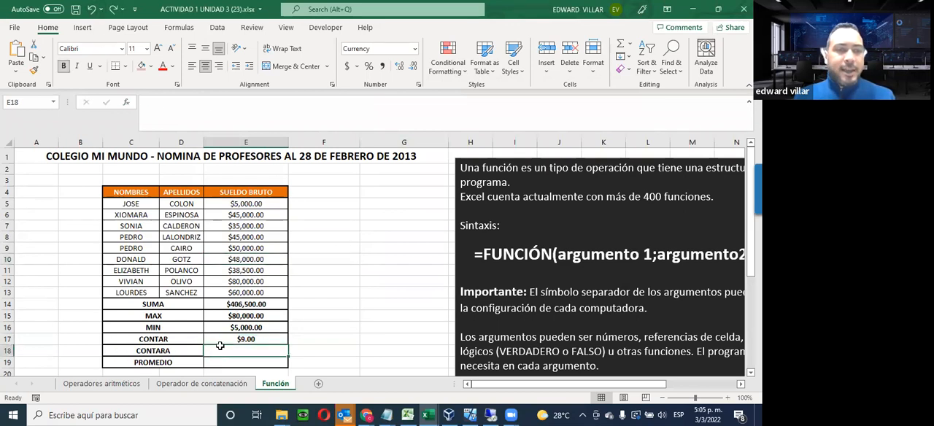
{"action": "left_click", "coordinate": [129, 103]}
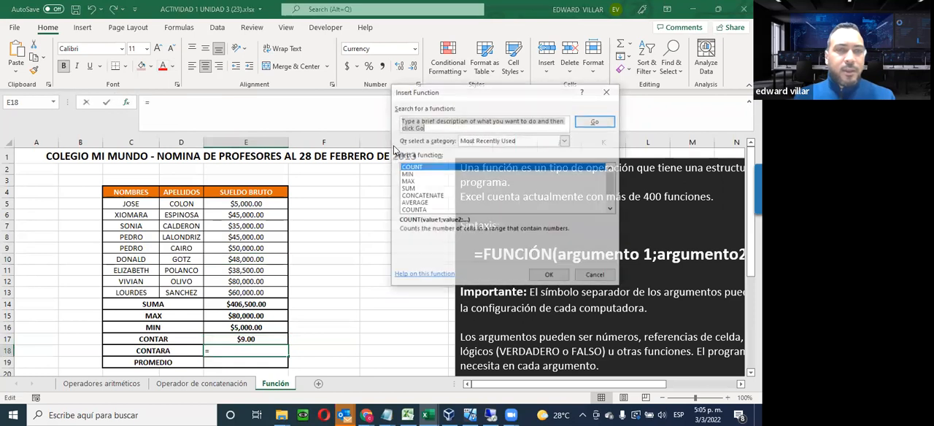
{"action": "left_click", "coordinate": [416, 210]}
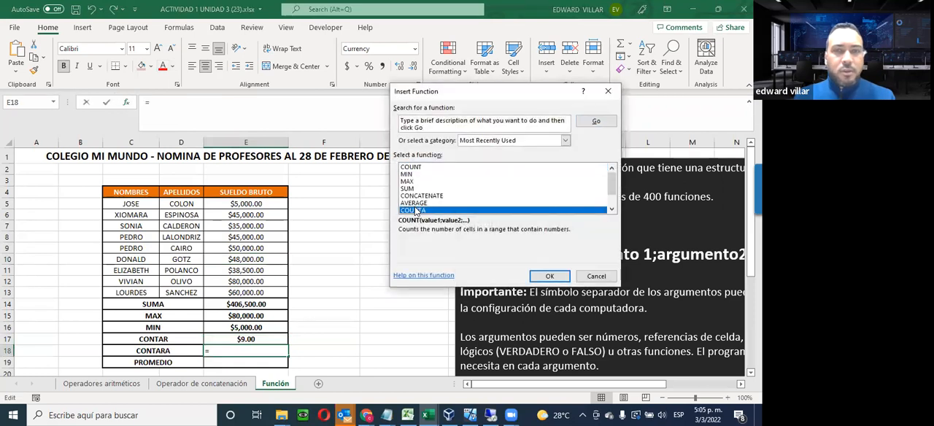
{"action": "left_click", "coordinate": [550, 279]}
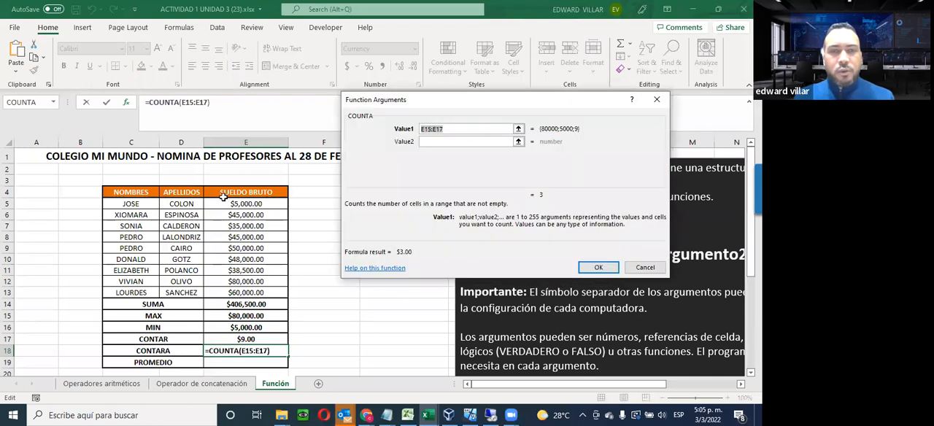
{"action": "left_click_drag", "start_coordinate": [226, 203], "coordinate": [236, 293]}
{"action": "left_click", "coordinate": [597, 269]}
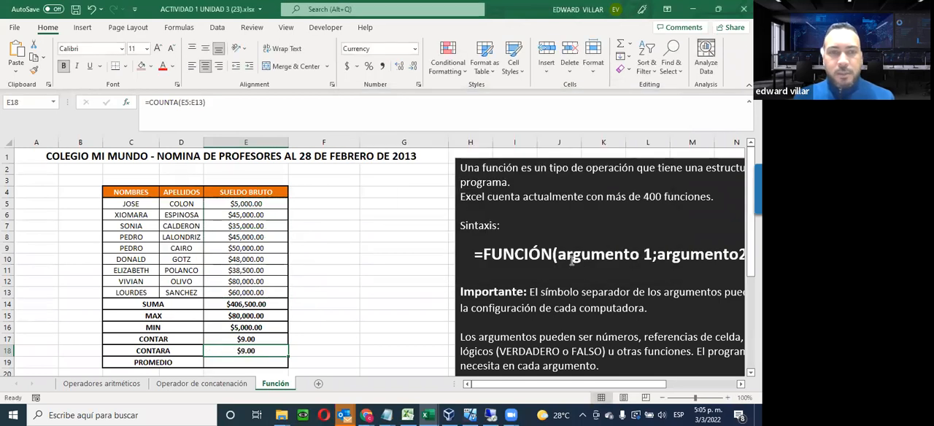
Replace the gross salary in cell E7 with the text HOLA to compare CONTAR with CONTARA
{"action": "left_click", "coordinate": [241, 227]}
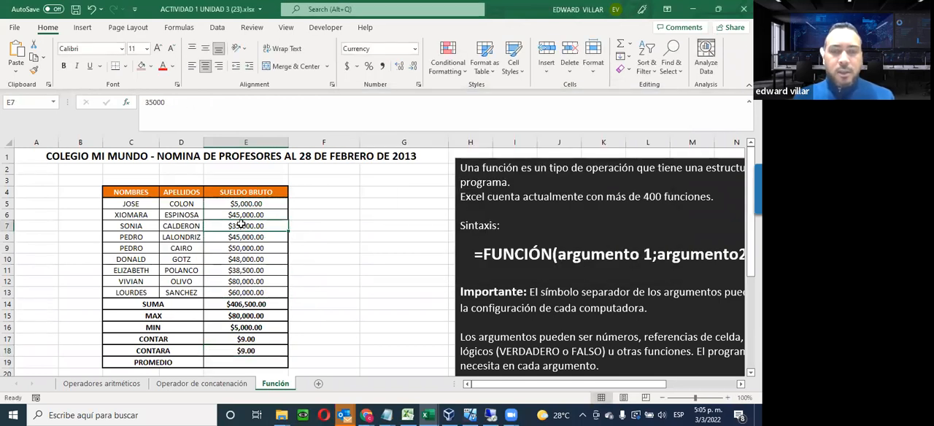
{"action": "key", "text": "Delete"}
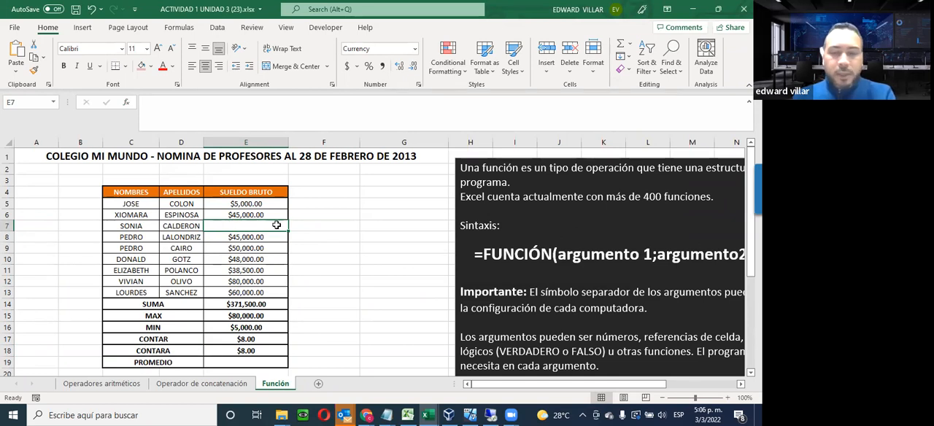
{"action": "type", "text": "DFDF"}
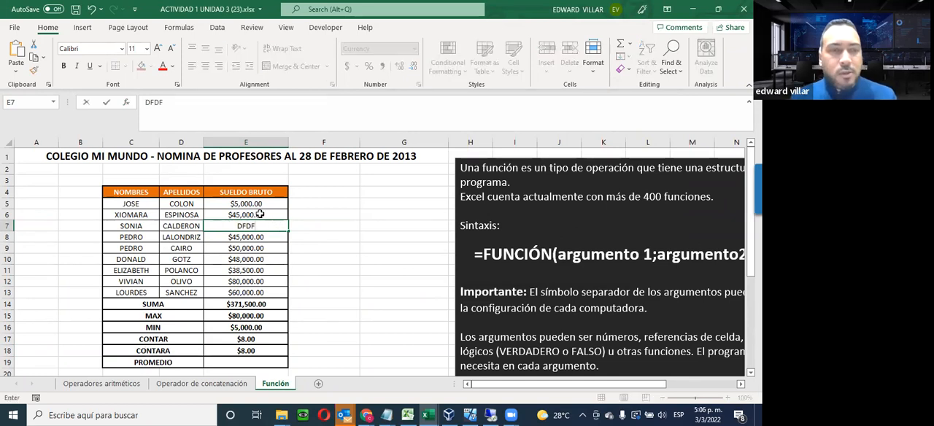
{"action": "key", "text": "BackSpace"}
{"action": "key", "text": "BackSpace"}
{"action": "key", "text": "BackSpace"}
{"action": "key", "text": "BackSpace"}
{"action": "type", "text": "HOLA"}
{"action": "key", "text": "Return"}
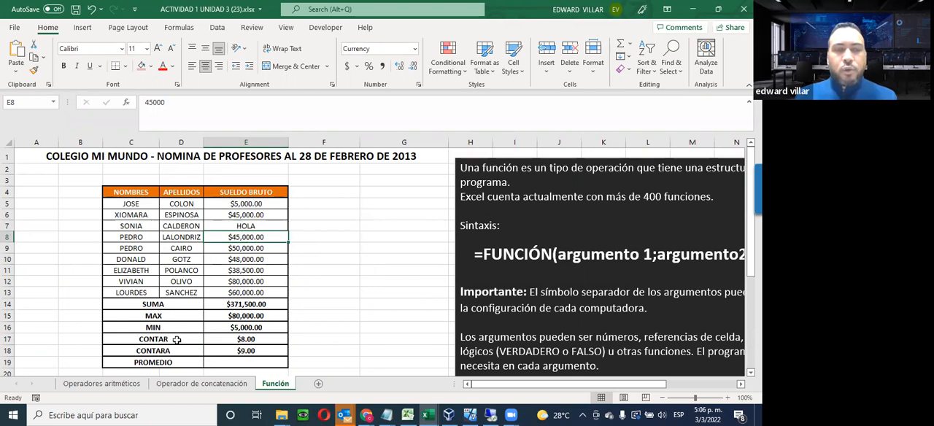
Set the gross salary in cell E7 to 50000
{"action": "left_click", "coordinate": [242, 227]}
{"action": "key", "text": "Delete"}
{"action": "type", "text": "50000"}
{"action": "key", "text": "Return"}
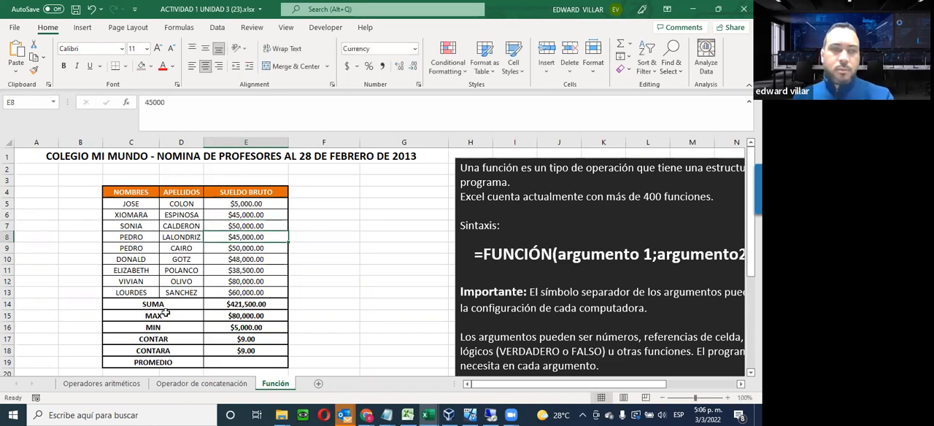
Insert the AVERAGE function in cell E19 beside PROMEDIO, averaging the gross salaries in E5:E13
{"action": "left_click", "coordinate": [221, 362]}
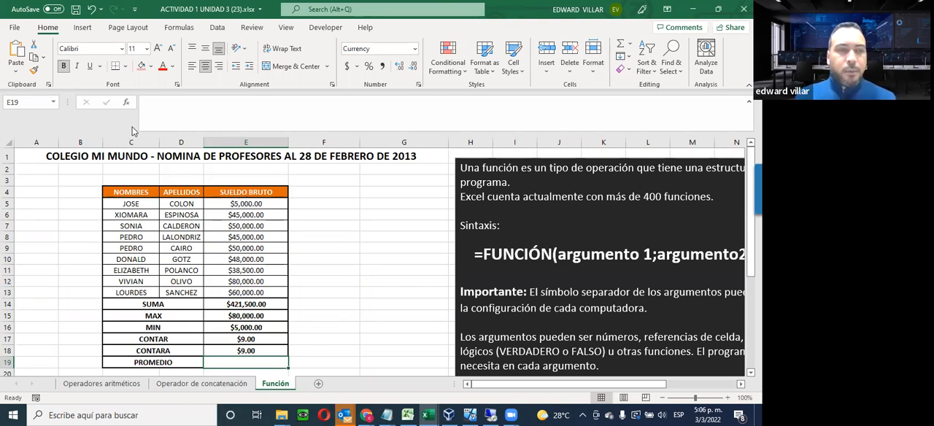
{"action": "left_click", "coordinate": [127, 104]}
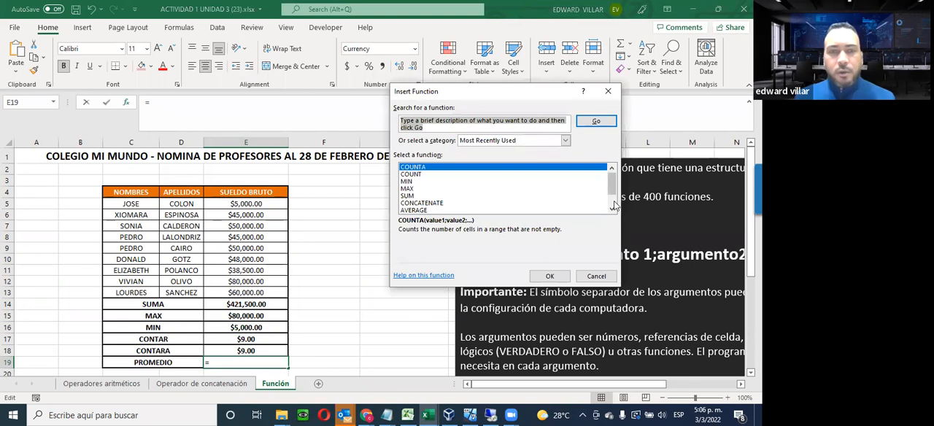
{"action": "left_click", "coordinate": [533, 210]}
{"action": "left_click", "coordinate": [551, 276]}
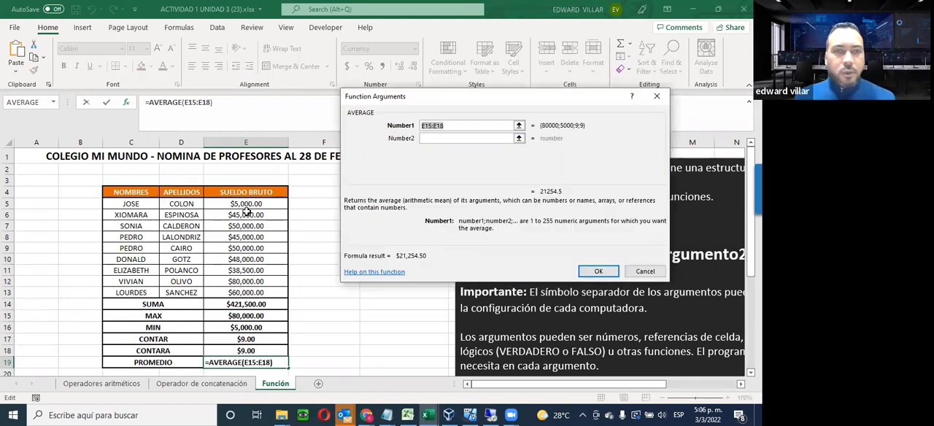
{"action": "left_click_drag", "start_coordinate": [222, 207], "coordinate": [227, 315]}
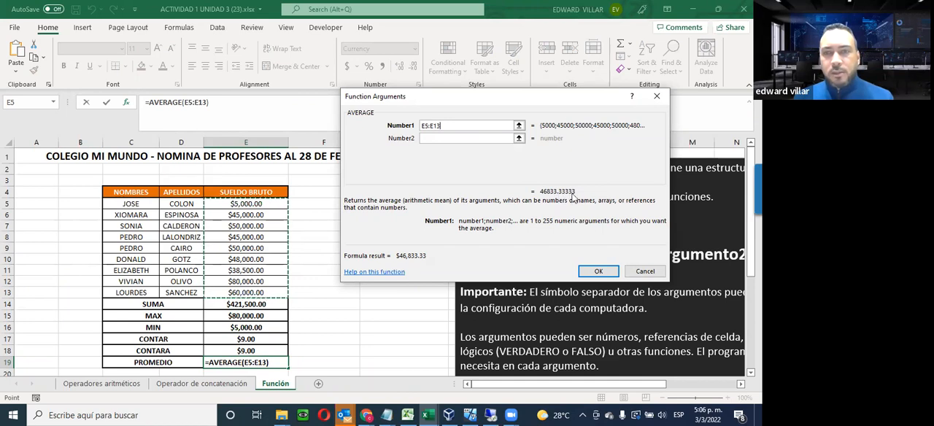
{"action": "left_click", "coordinate": [598, 271]}
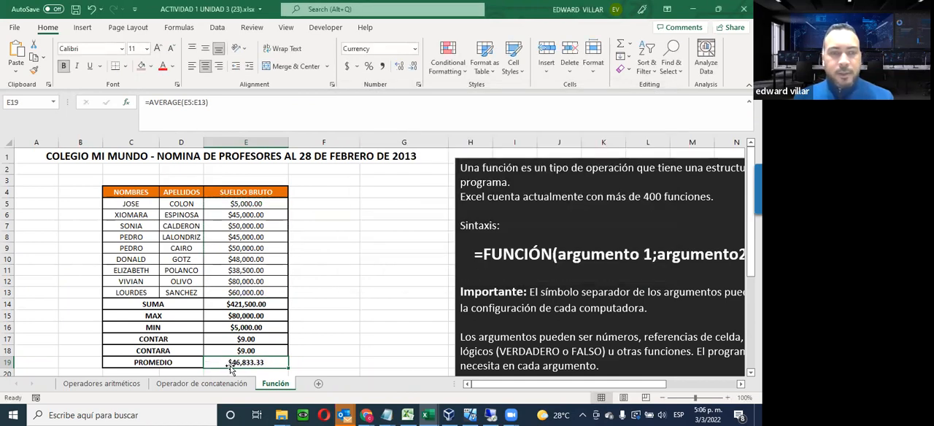
{"action": "scroll", "coordinate": [279, 349], "scroll_direction": "down", "scroll_amount": 4}
{"action": "scroll", "coordinate": [280, 348], "scroll_direction": "up", "scroll_amount": 3}
{"action": "scroll", "coordinate": [277, 347], "scroll_direction": "up", "scroll_amount": 1}
{"action": "scroll", "coordinate": [274, 342], "scroll_direction": "down", "scroll_amount": 1}
{"action": "scroll", "coordinate": [243, 340], "scroll_direction": "up", "scroll_amount": 1}
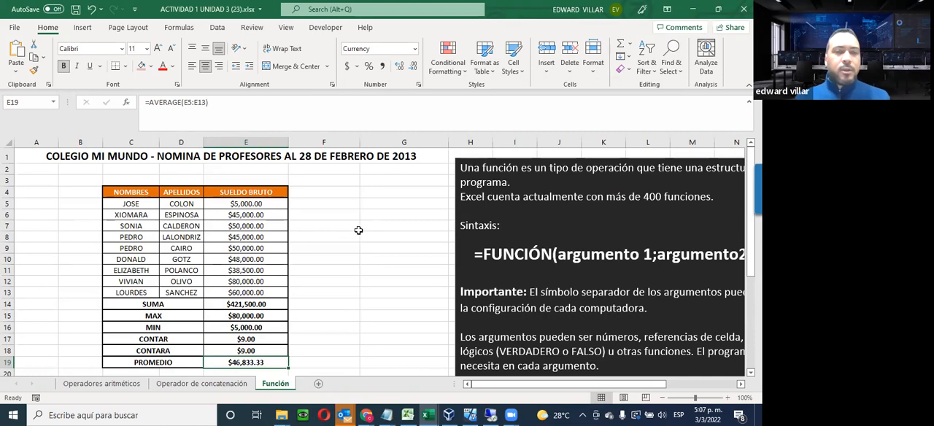
{"action": "scroll", "coordinate": [323, 290], "scroll_direction": "down", "scroll_amount": 1}
{"action": "scroll", "coordinate": [323, 290], "scroll_direction": "up", "scroll_amount": 1}
{"action": "scroll", "coordinate": [321, 290], "scroll_direction": "down", "scroll_amount": 1}
{"action": "scroll", "coordinate": [219, 355], "scroll_direction": "up", "scroll_amount": 2}
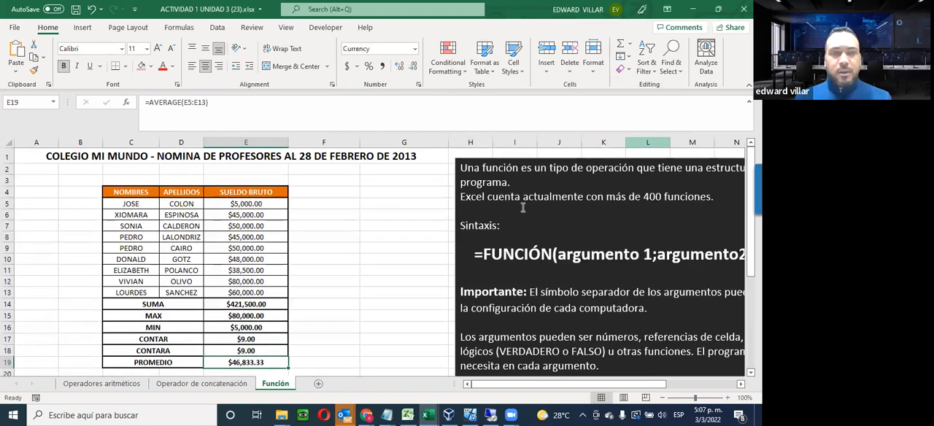
Switch to the browser's course page, open the Unidad 3 activity submission link in a new tab and review its instructions and grading summary
{"action": "left_click", "coordinate": [280, 370]}
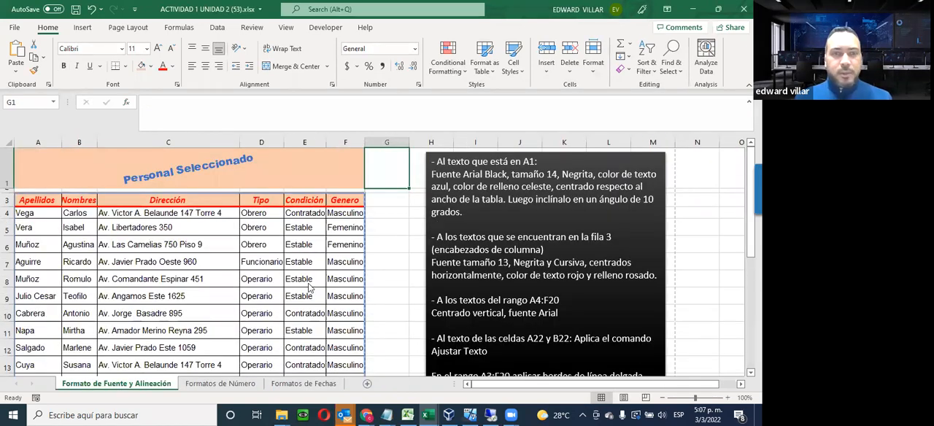
{"action": "key", "text": "alt+Tab"}
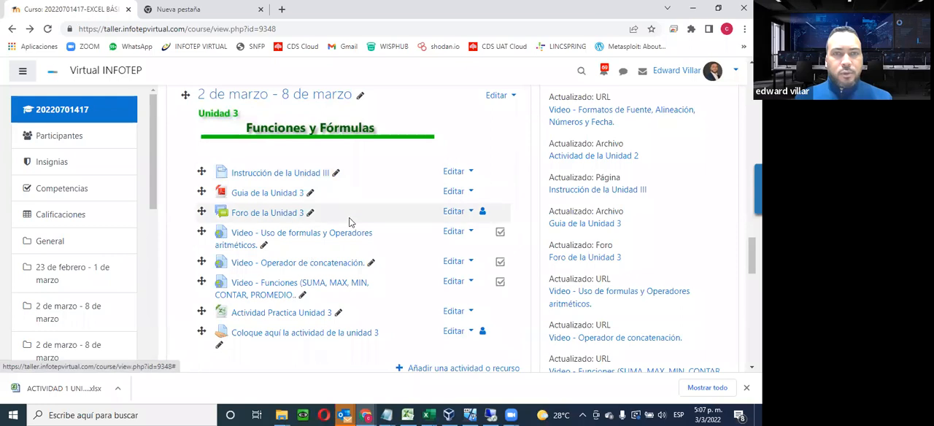
{"action": "right_click", "coordinate": [305, 335]}
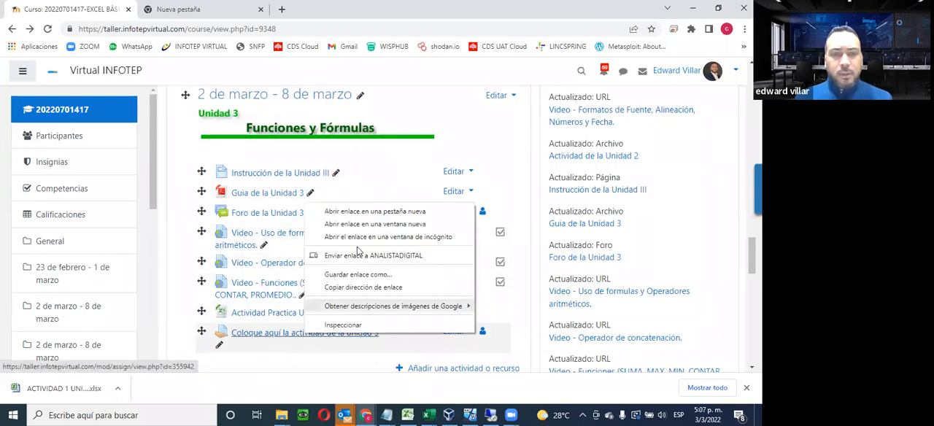
{"action": "left_click", "coordinate": [372, 212]}
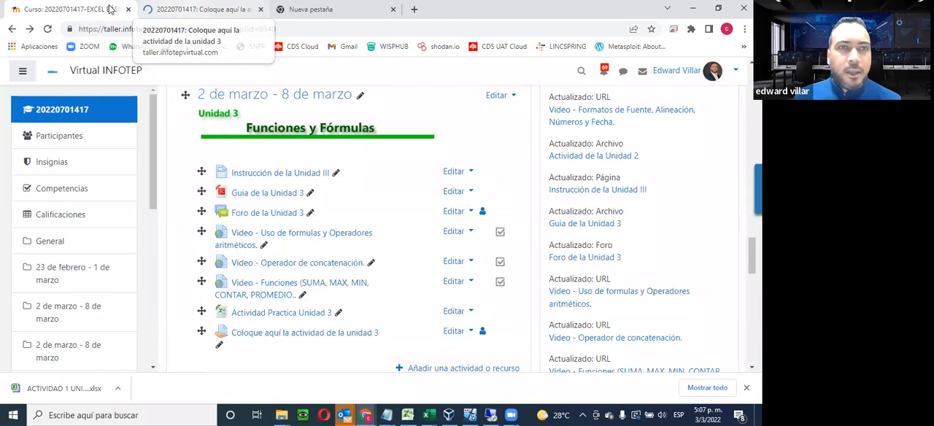
{"action": "key", "text": "ctrl+Tab"}
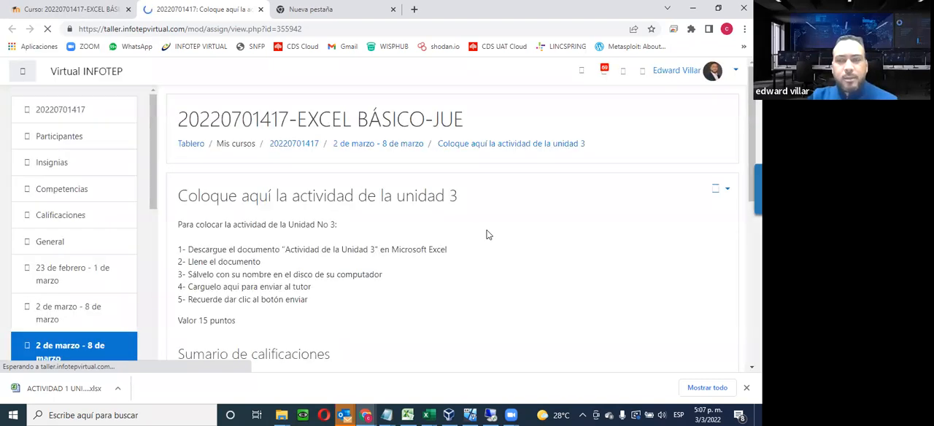
{"action": "scroll", "coordinate": [488, 234], "scroll_direction": "down", "scroll_amount": 3}
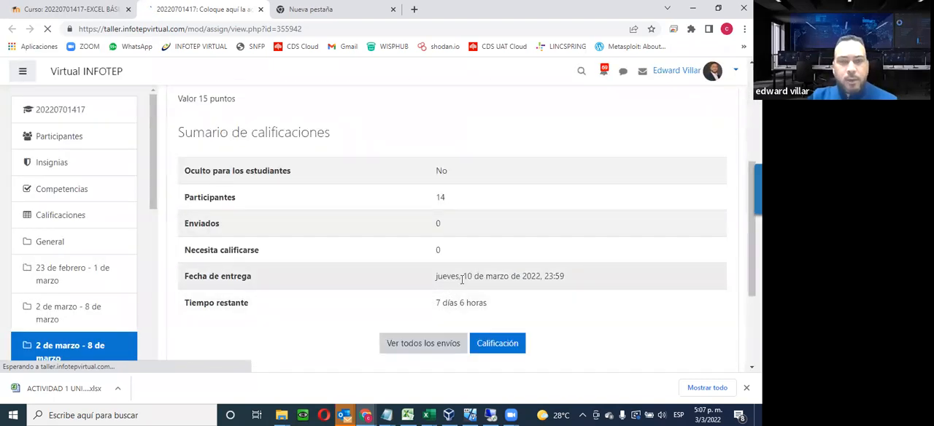